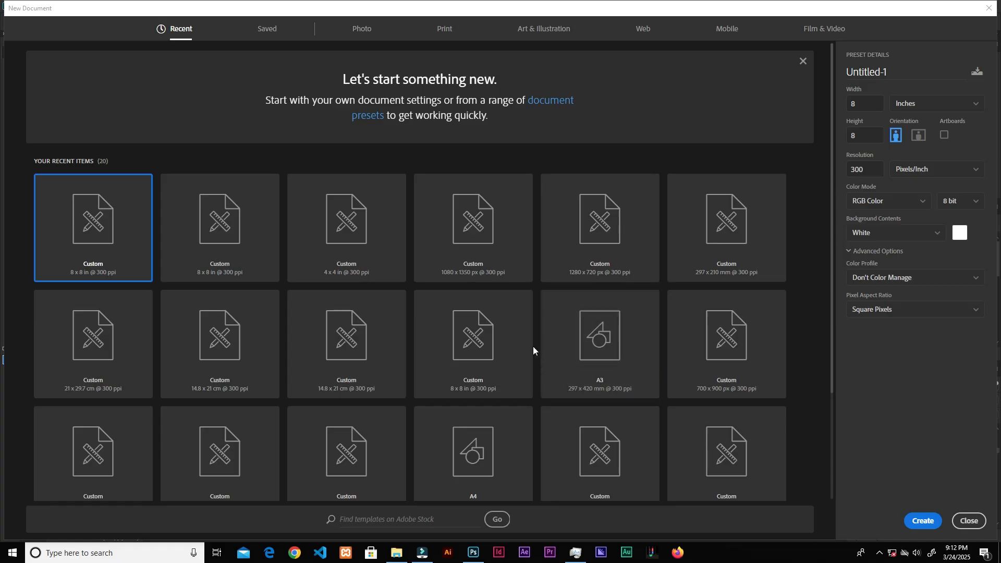
Step: Create a new 1080 × 1350 px document at 300 pixels/inch in RGB with a white background
left_click(442, 276)
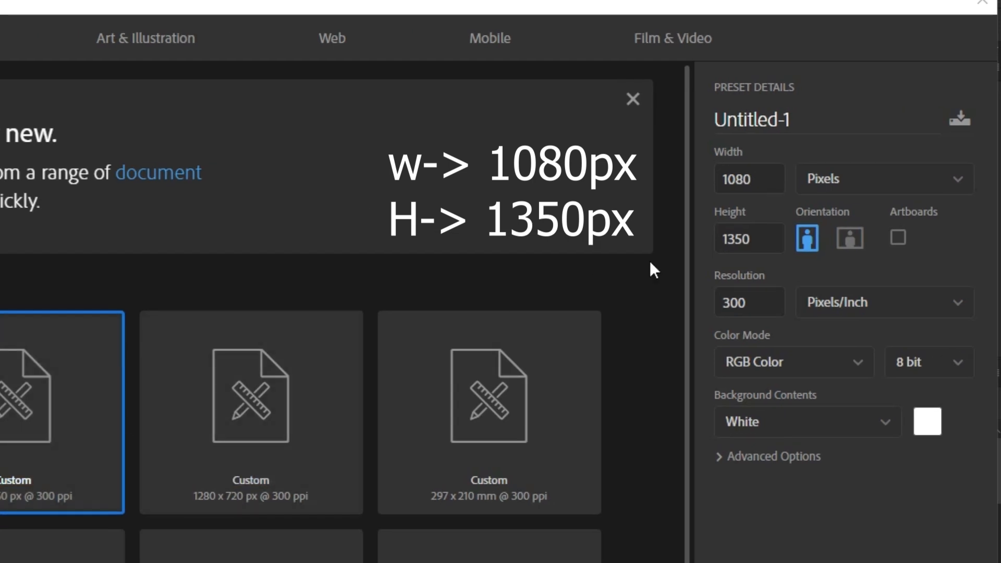
left_click(762, 174)
left_click(751, 231)
left_click(871, 182)
left_click(856, 179)
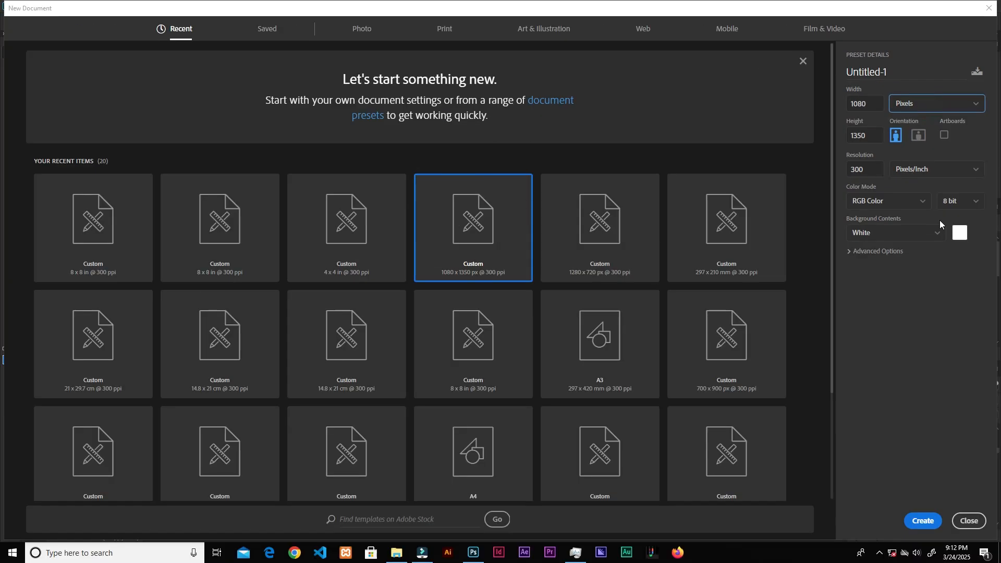
left_click(870, 170)
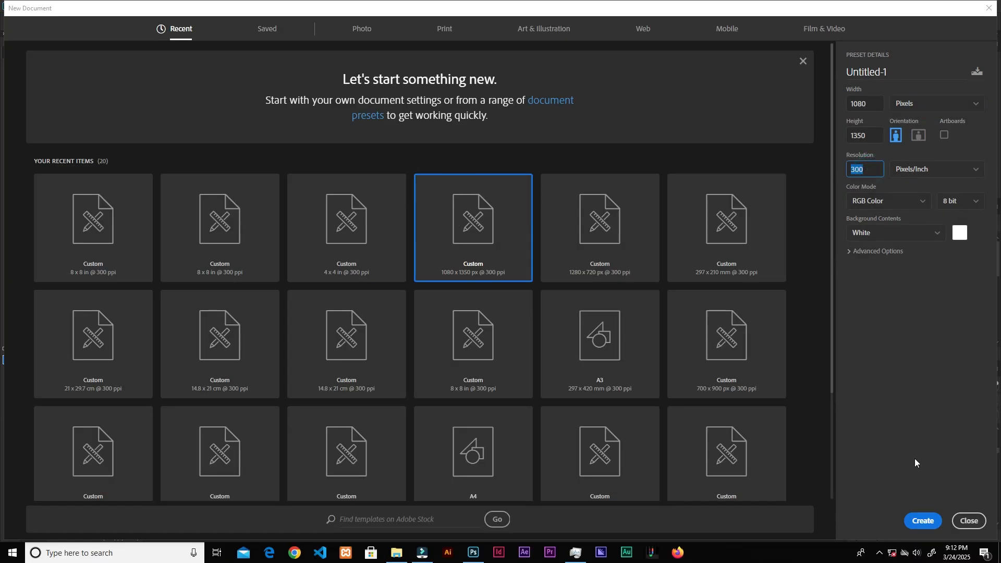
left_click(923, 521)
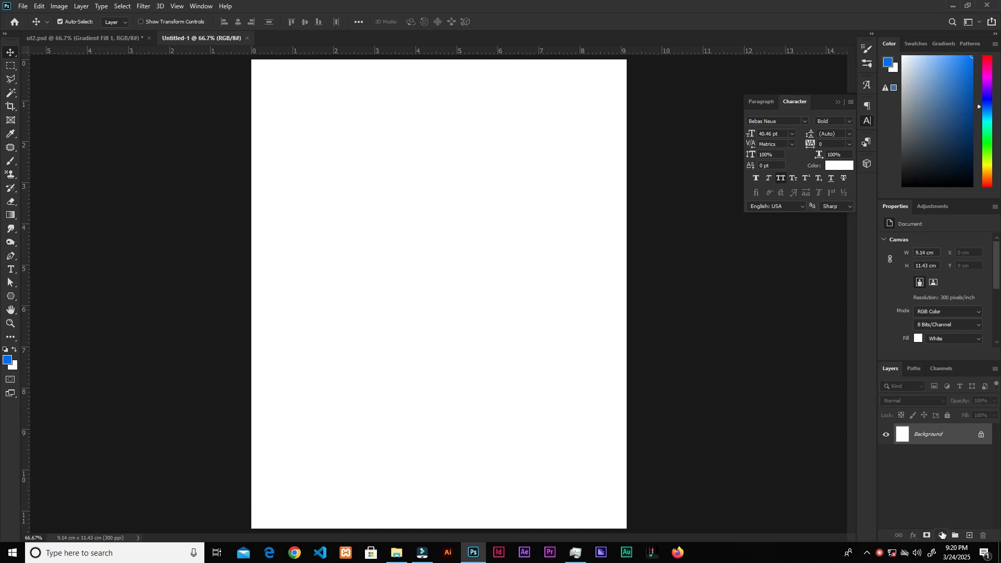
left_click(943, 535)
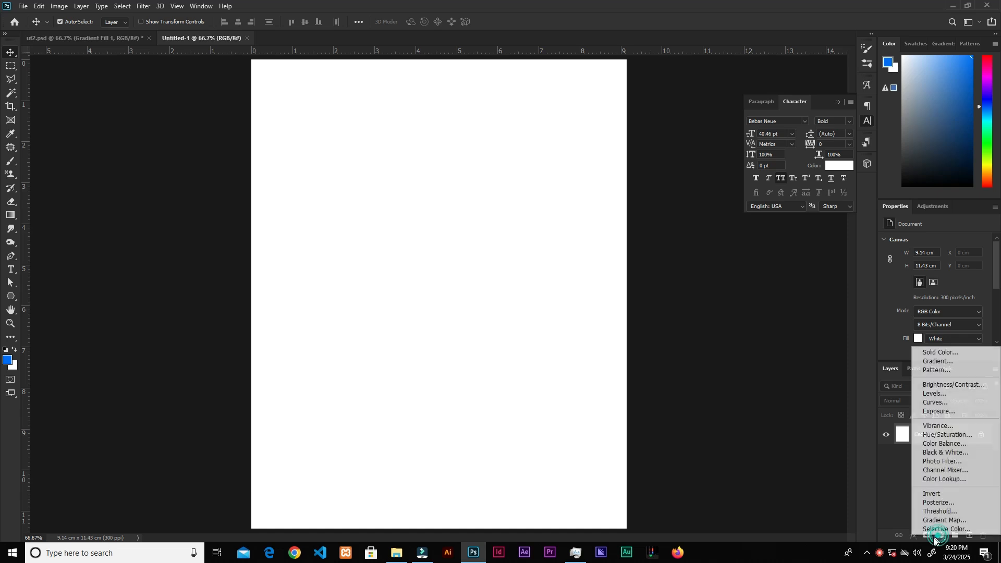
Step: Add a Gradient Fill layer and pick the Foreground to Background preset from the Basics gradients
left_click(934, 361)
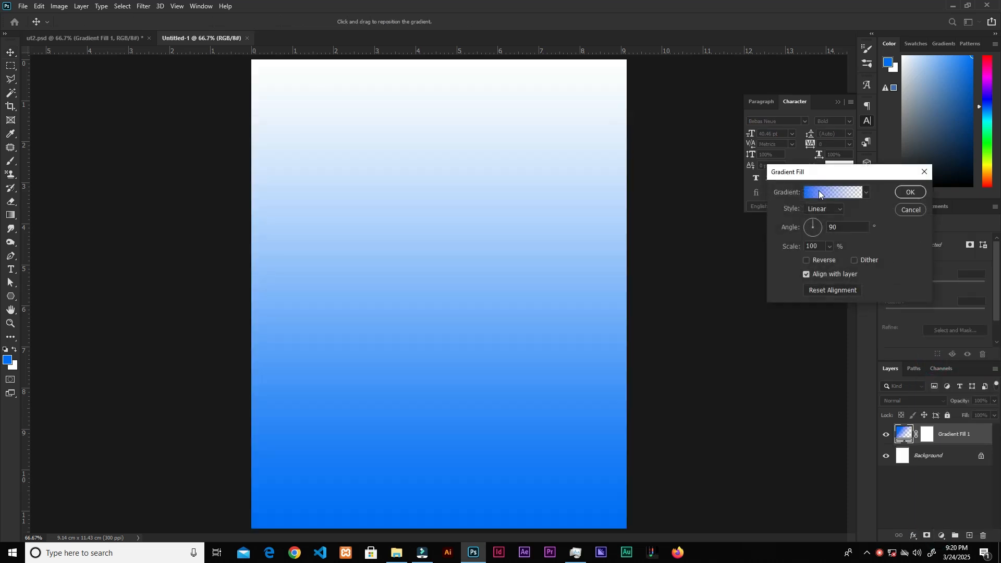
left_click(814, 193)
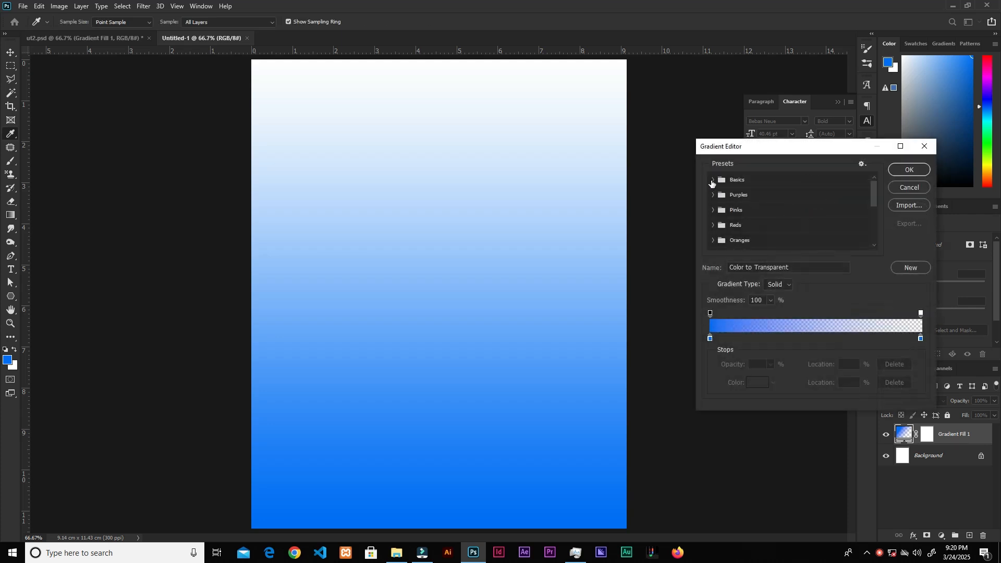
left_click(712, 181)
left_click(726, 196)
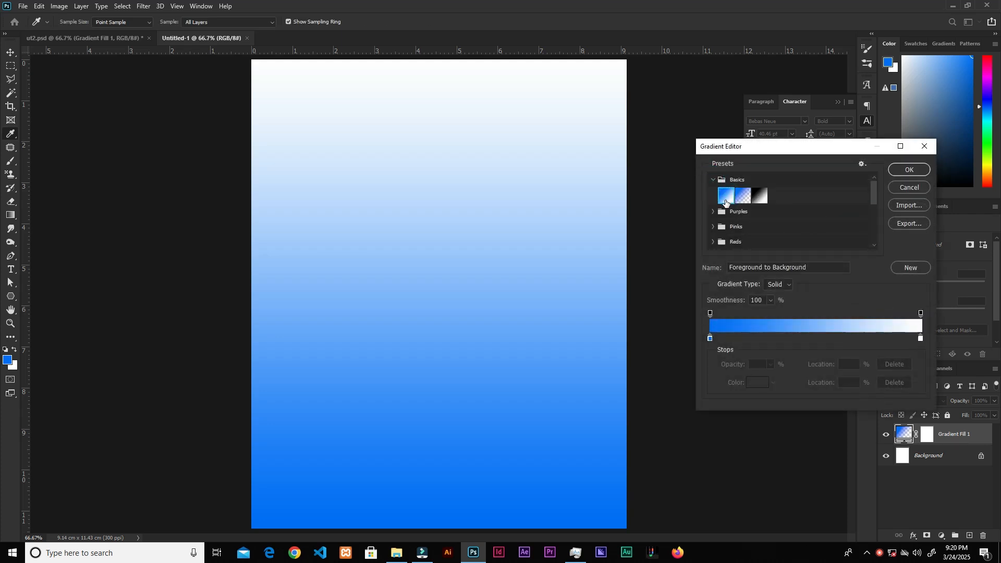
Step: Set the gradient's left color stop to #00085a
left_click(710, 339)
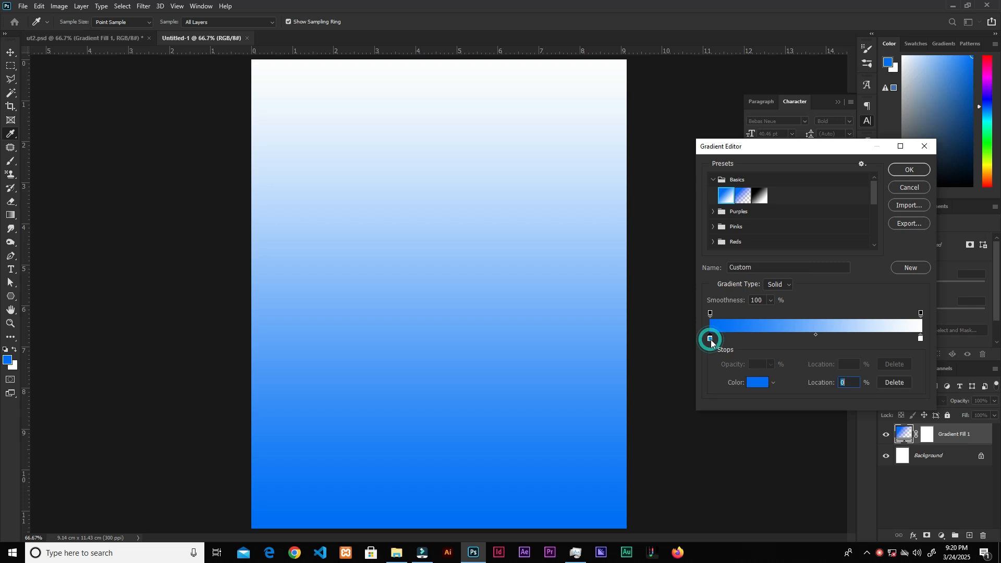
left_click(757, 384)
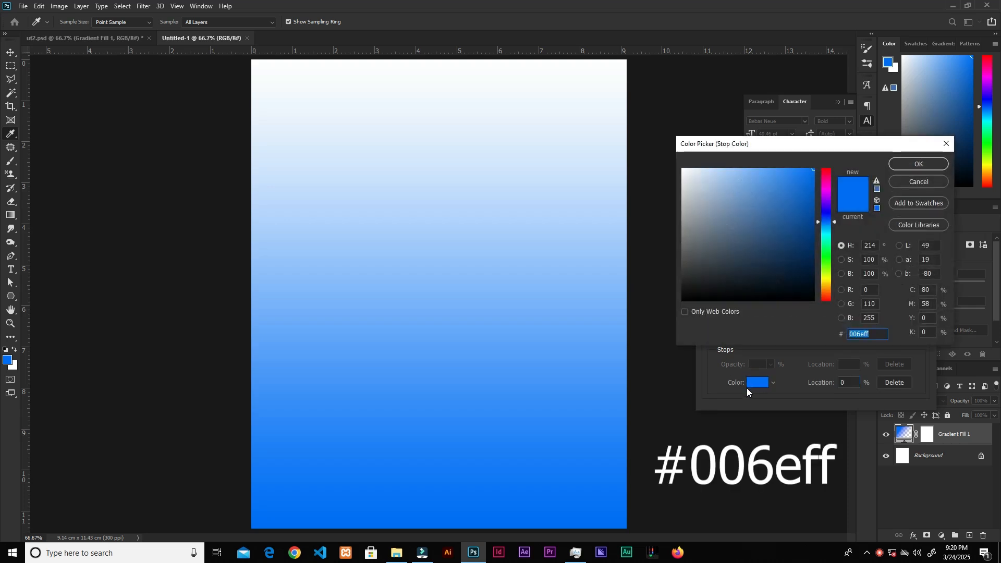
type("00")
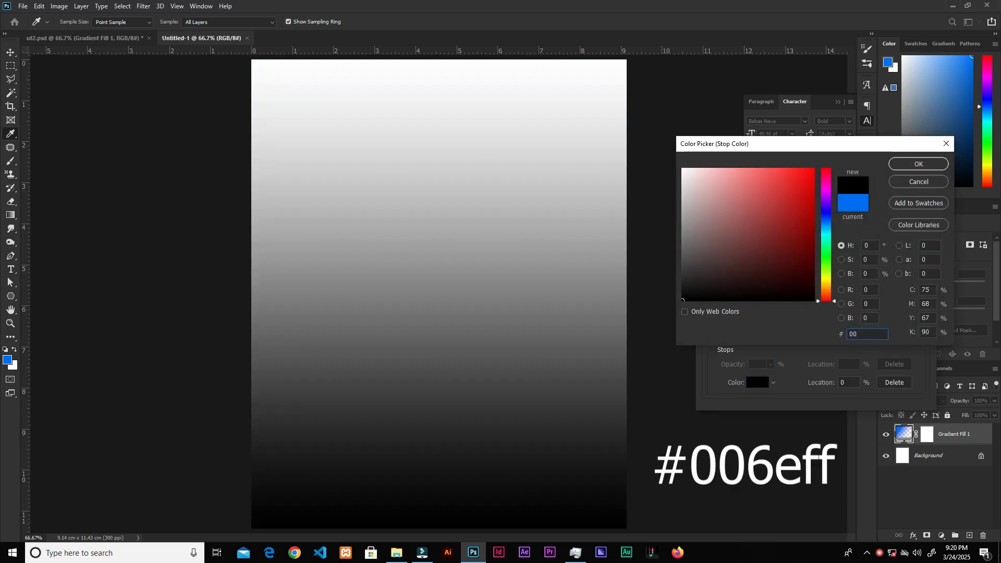
type("085a")
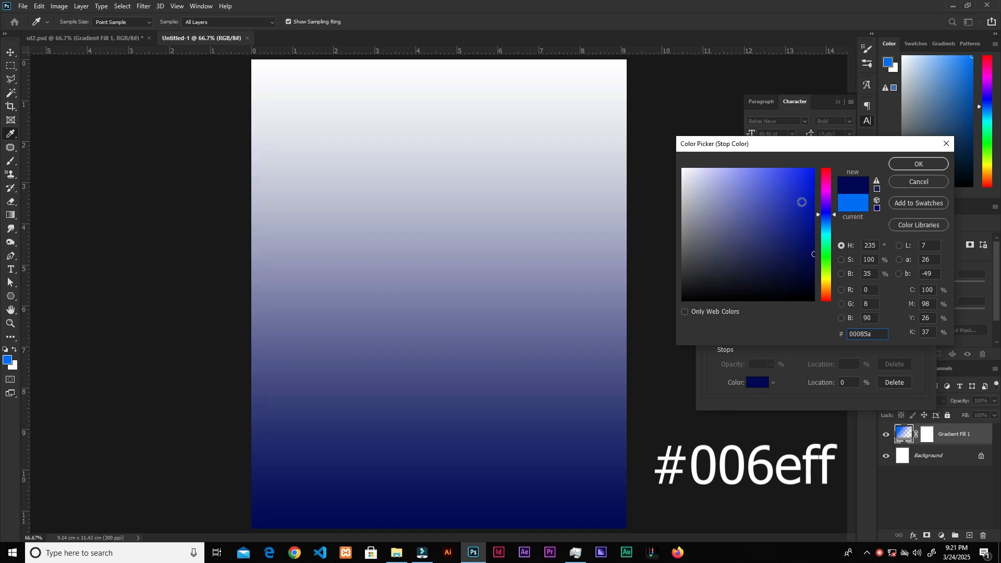
left_click(916, 163)
Step: Set the gradient's right color stop to #8e006b
left_click(922, 340)
left_click(757, 382)
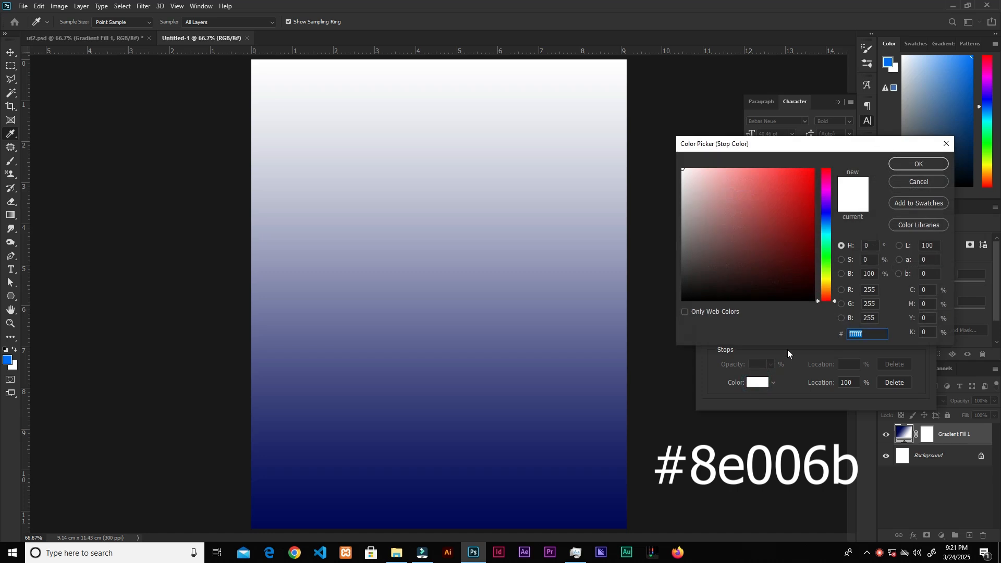
type("8e006b")
left_click(879, 333)
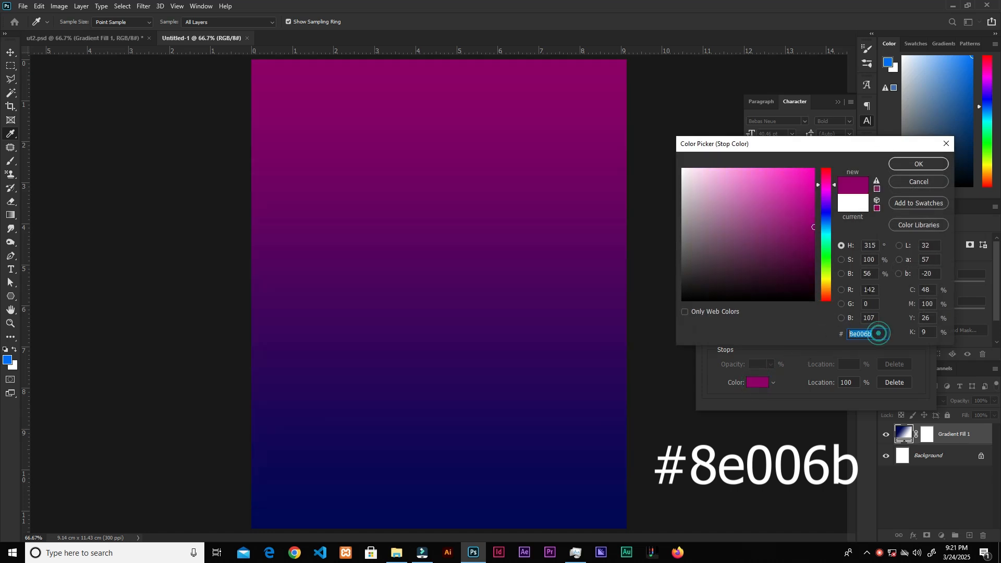
left_click(918, 163)
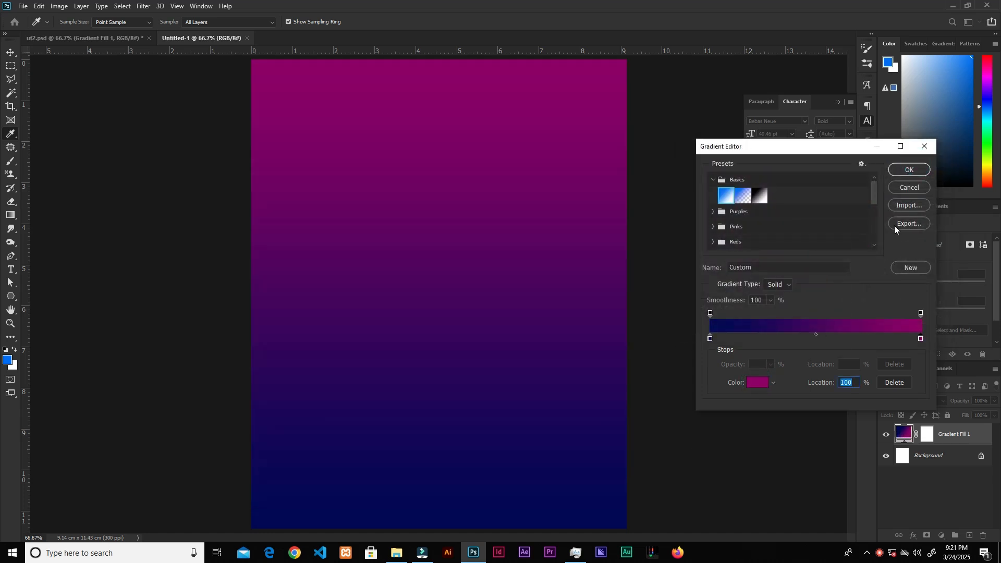
Step: Close the gradient editor, reposition the gradient on the canvas, and apply the gradient fill
left_click(905, 172)
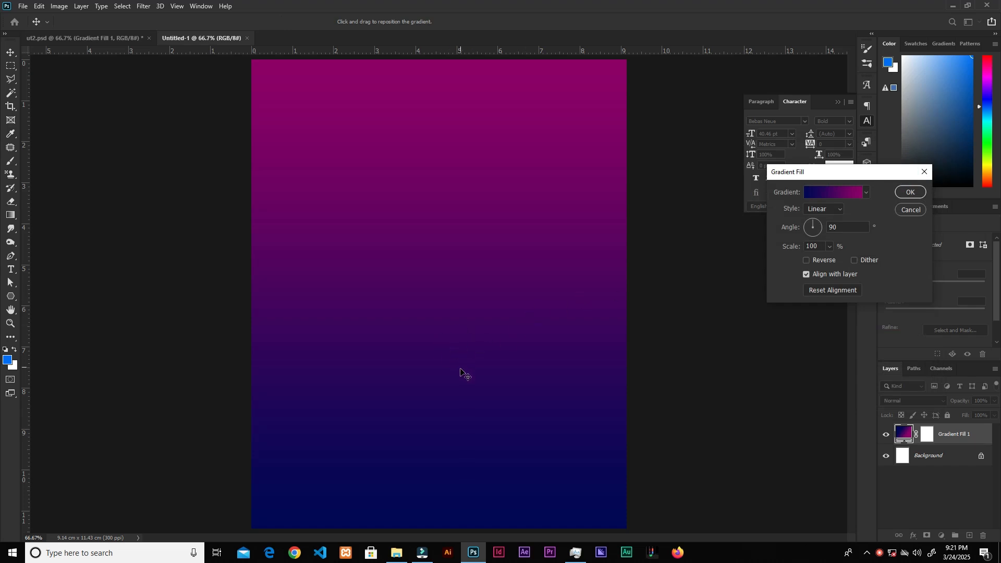
mouse_move(462, 391)
left_mouse_down()
mouse_move(509, 250)
mouse_move(502, 368)
mouse_move(491, 320)
mouse_move(492, 330)
left_mouse_up()
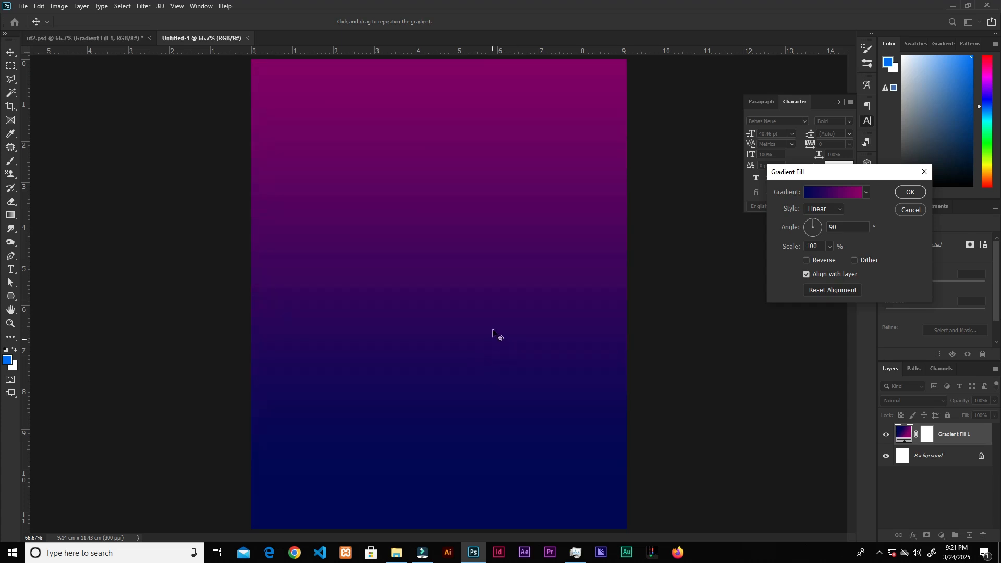
left_click(901, 196)
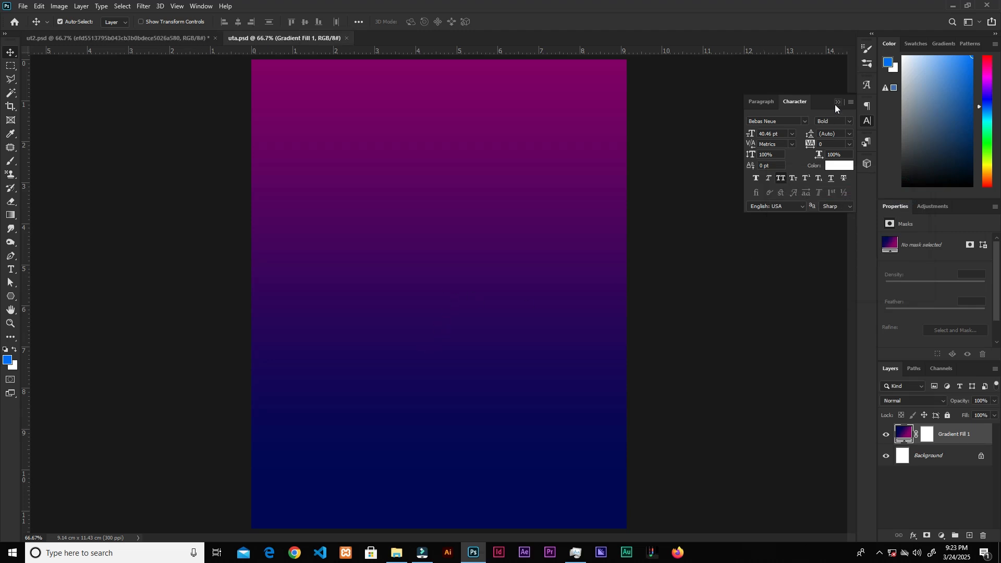
Step: Place the blue light-streaks image from the resources folder onto the canvas, stretched to cover it
left_click(837, 103)
left_click(396, 553)
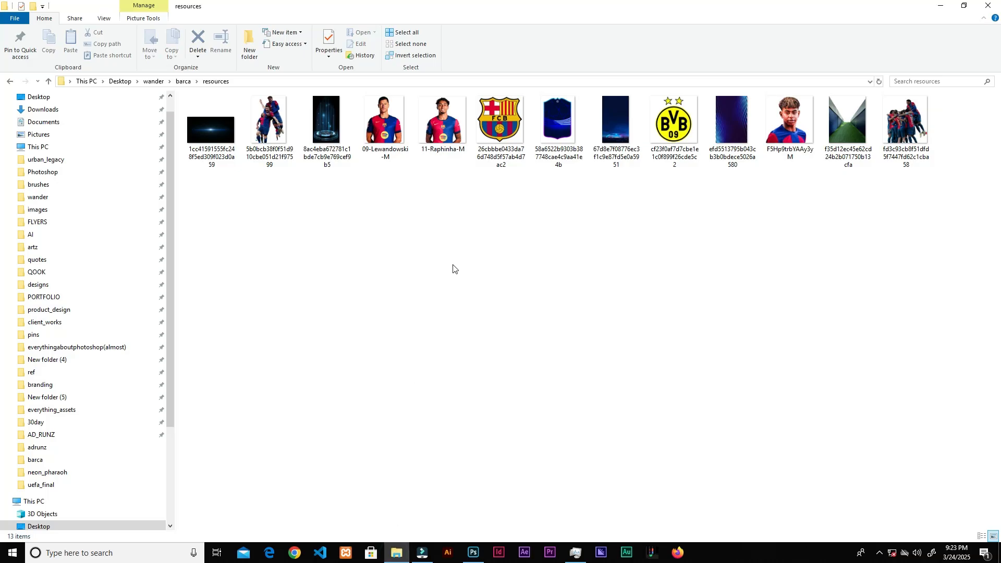
left_click_drag(730, 135, 506, 440)
left_click_drag(595, 294, 629, 295)
left_click(499, 21)
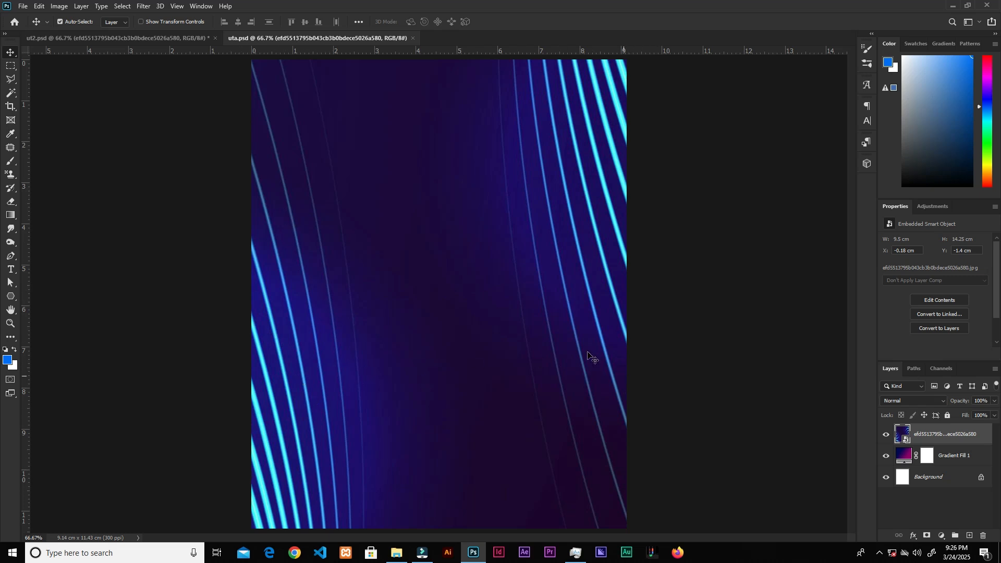
Step: Mask the streaks layer to the left half of the canvas using a rectangular marquee selection
left_click(10, 66)
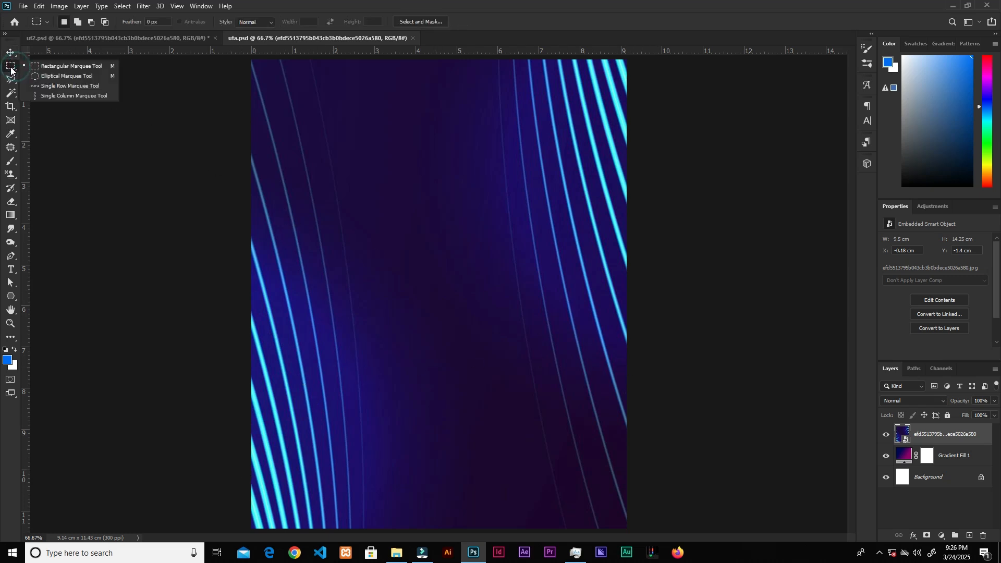
left_click(66, 67)
left_click_drag(229, 60, 445, 540)
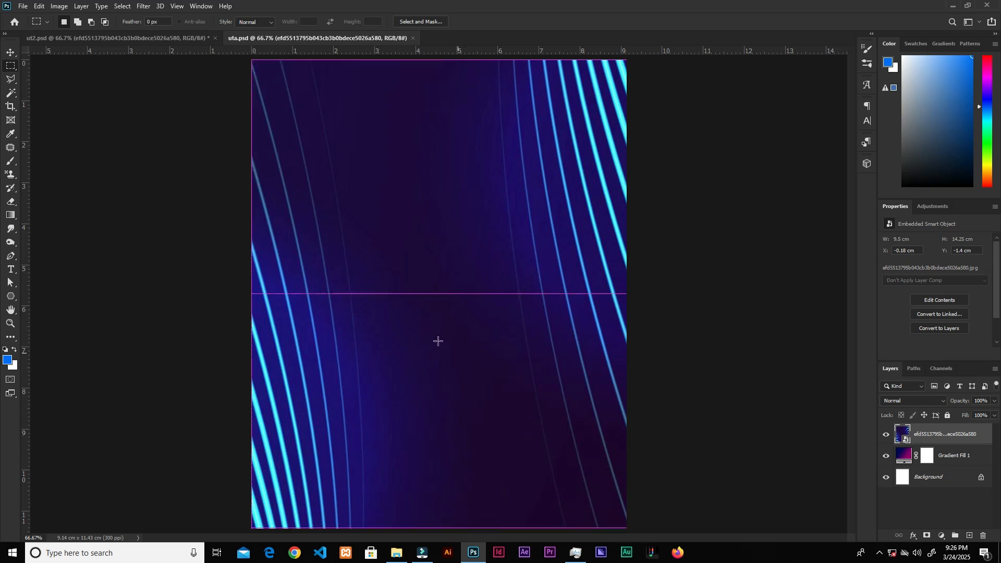
left_click(927, 535)
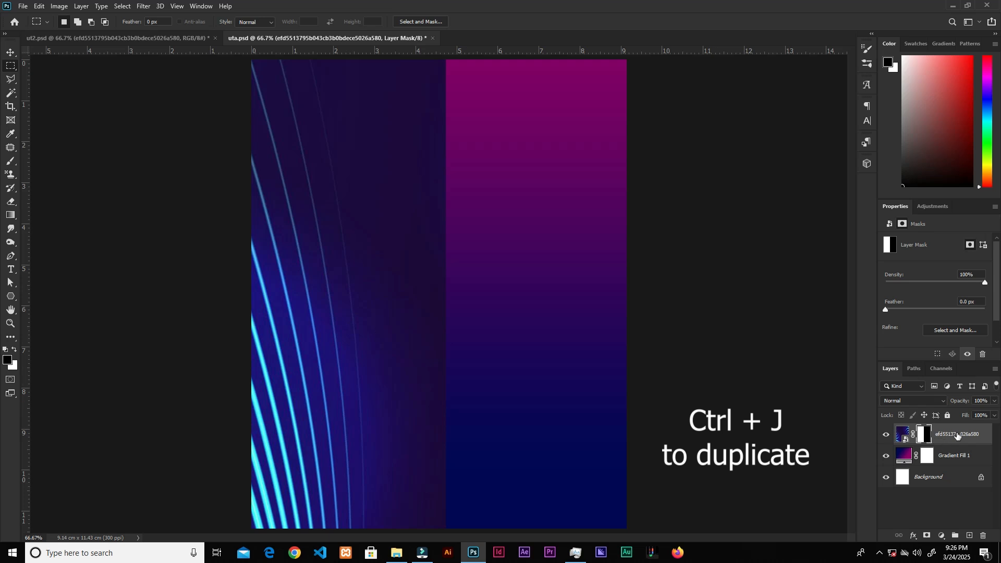
Step: Duplicate the masked streaks layer and flip the copy horizontally to mirror it on the right side
key("ctrl+j")
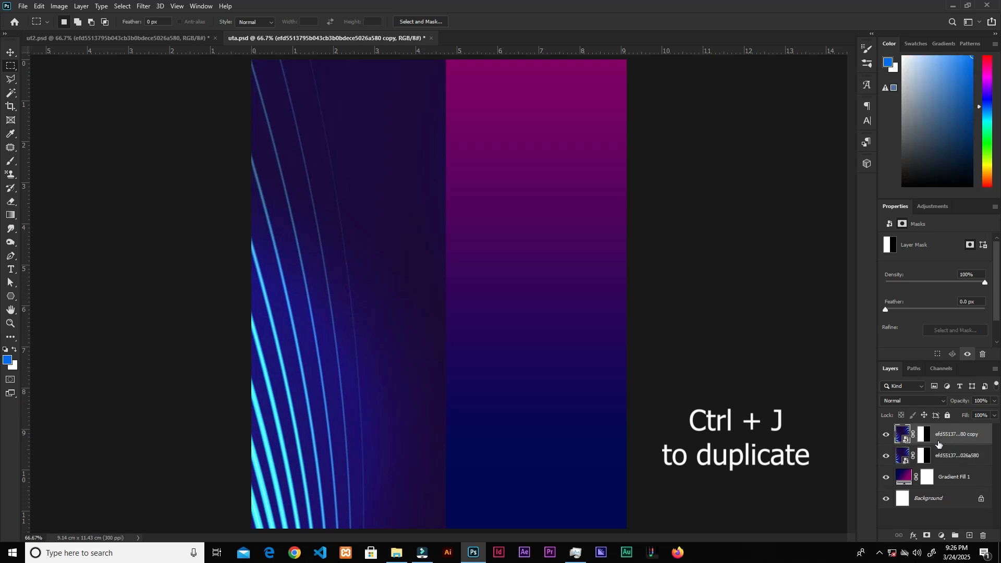
key("ctrl+t")
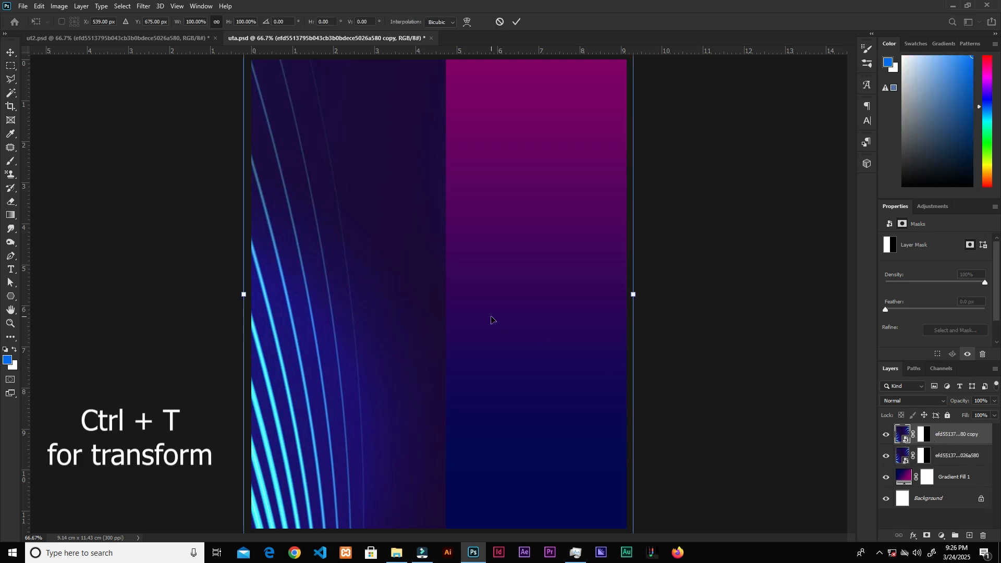
right_click(484, 348)
left_click(522, 520)
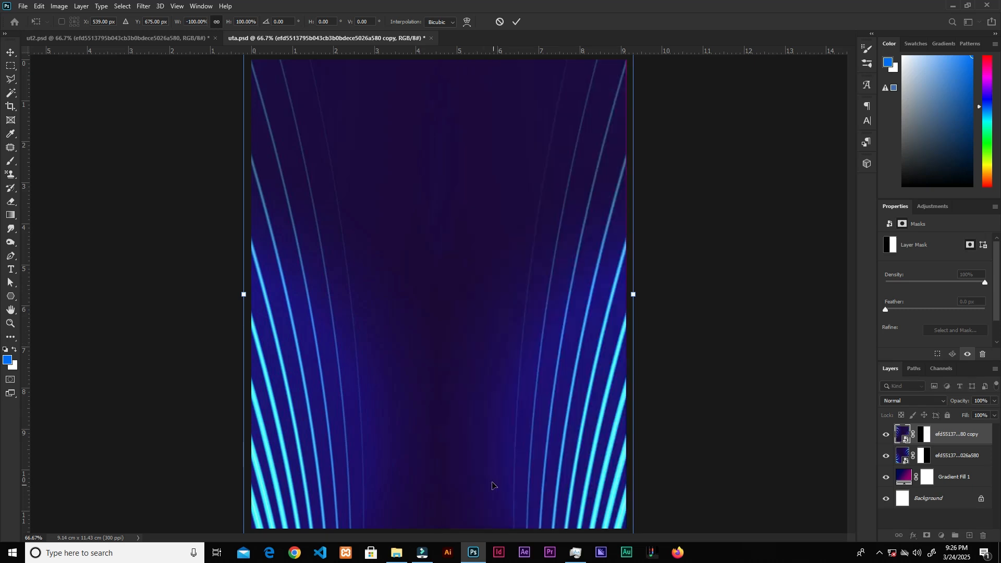
left_click(516, 22)
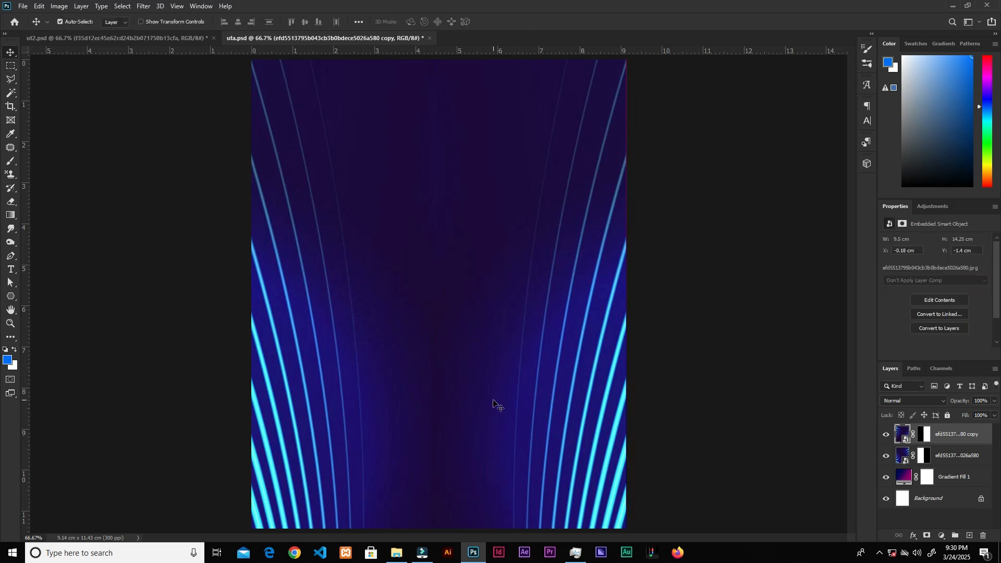
Step: Merge the two streak layers and set the merged layer's blend mode to Screen
left_click(958, 458, "ctrl")
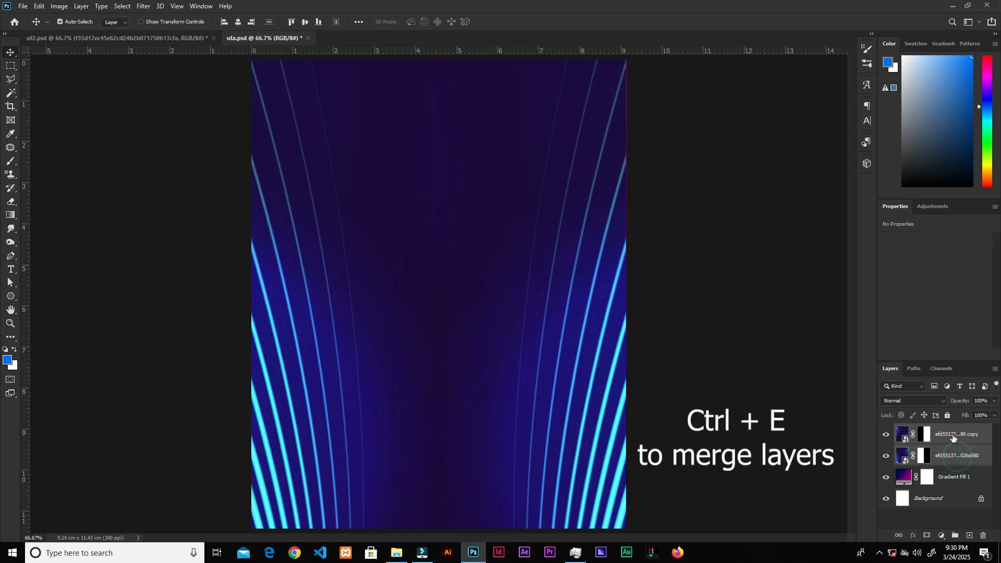
key("ctrl+e")
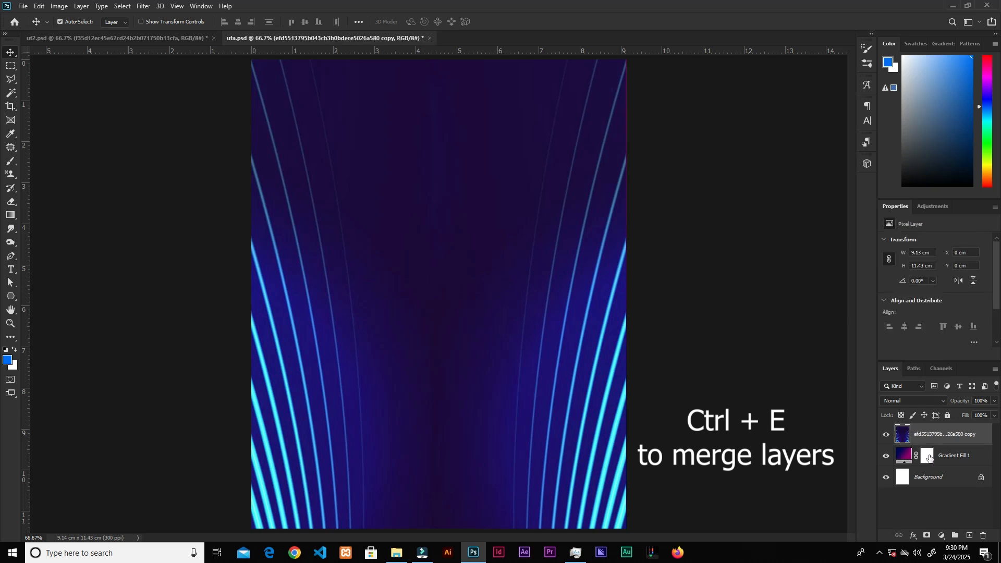
left_click(913, 401)
left_click(894, 369)
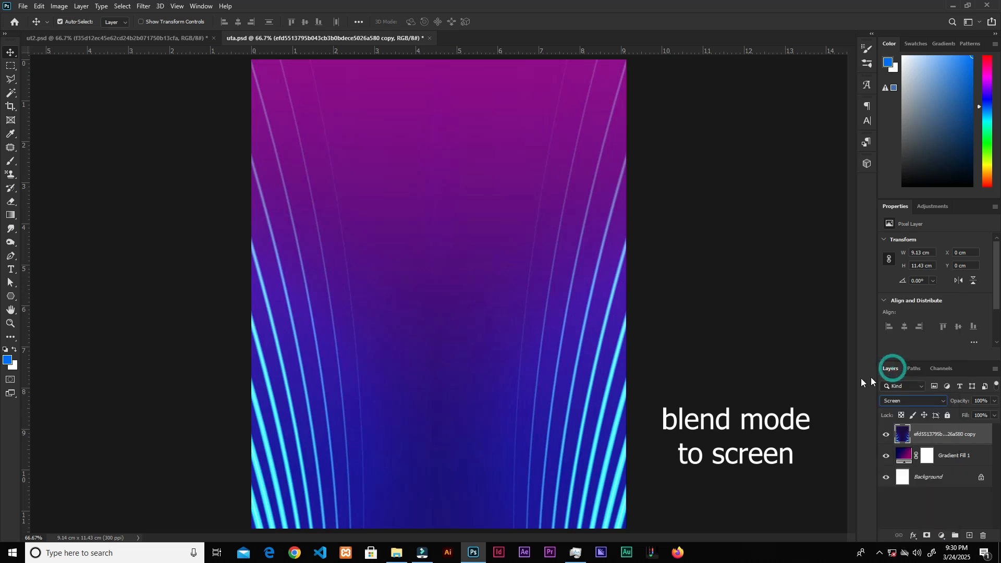
Step: Place the tunnel image, scale it to the canvas width and squash its top down to about the canvas middle
left_click(396, 552)
left_click_drag(847, 123, 563, 340)
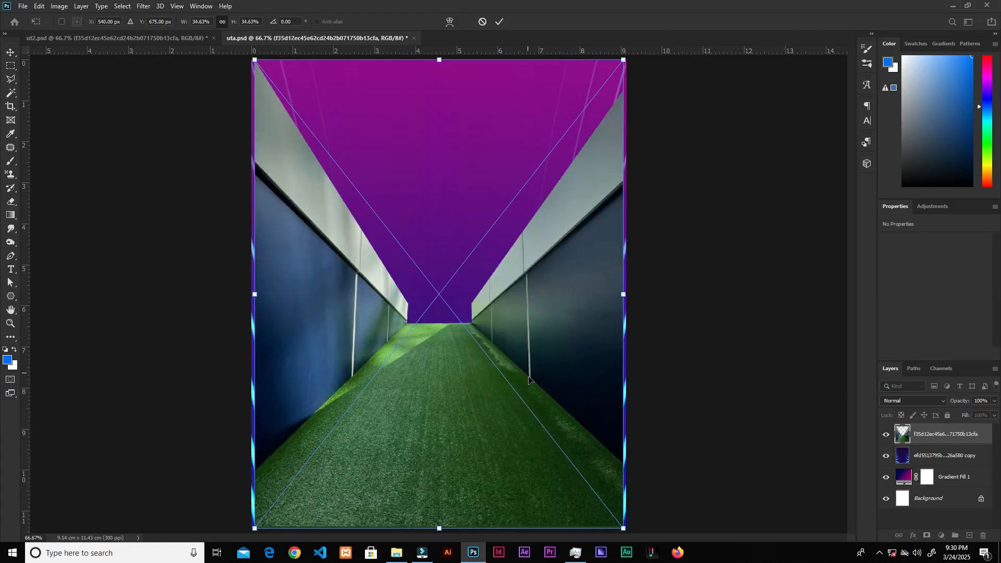
left_click_drag(626, 295, 628, 295)
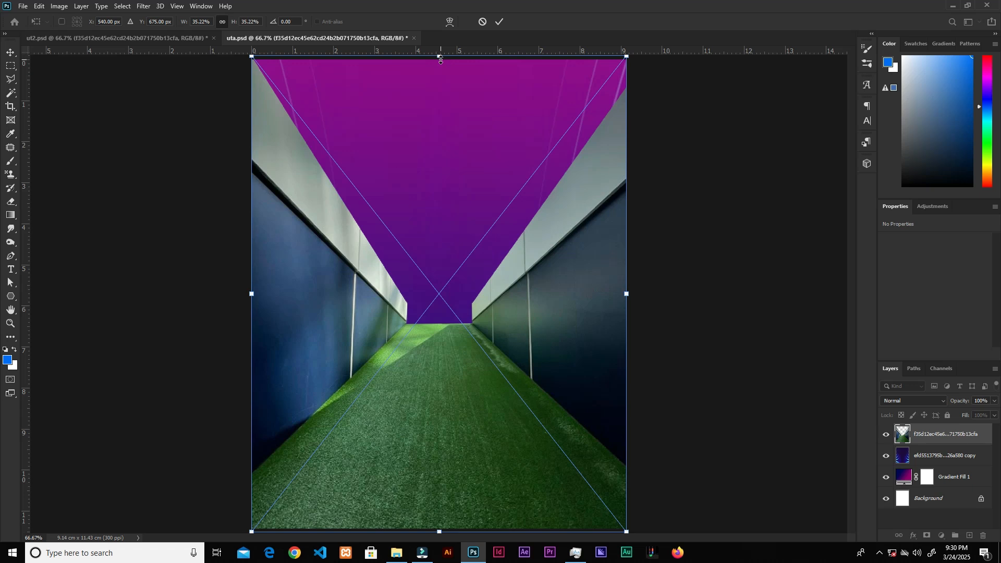
left_click_drag(439, 57, 438, 338)
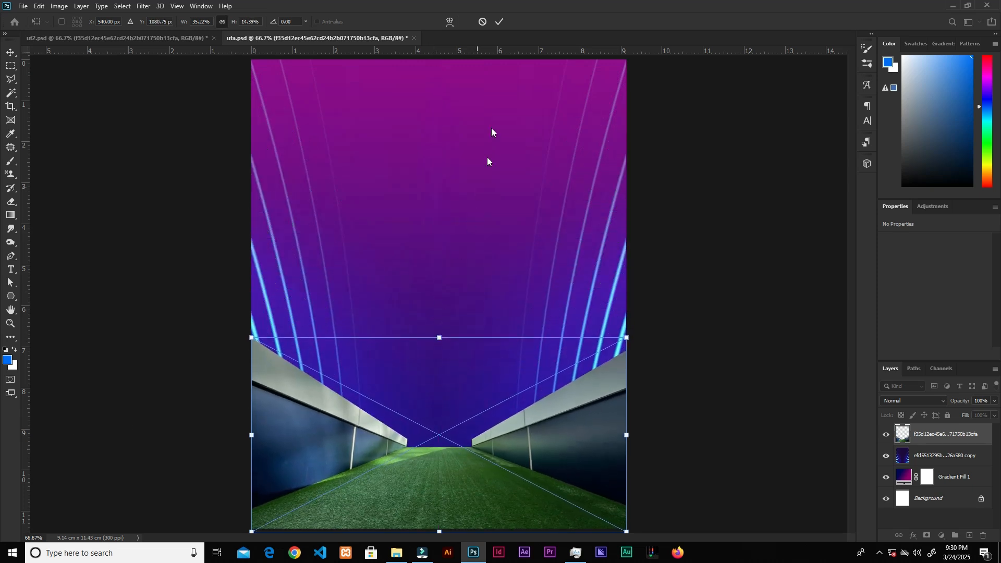
left_click(499, 22)
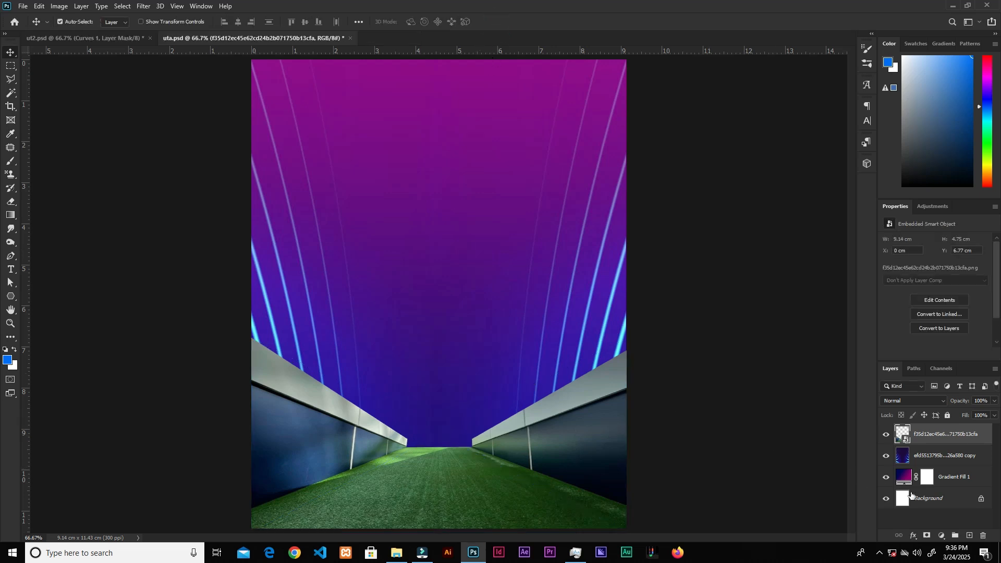
Step: Add a Curves adjustment layer and set a curve point at input 173, output 168
left_click(943, 536)
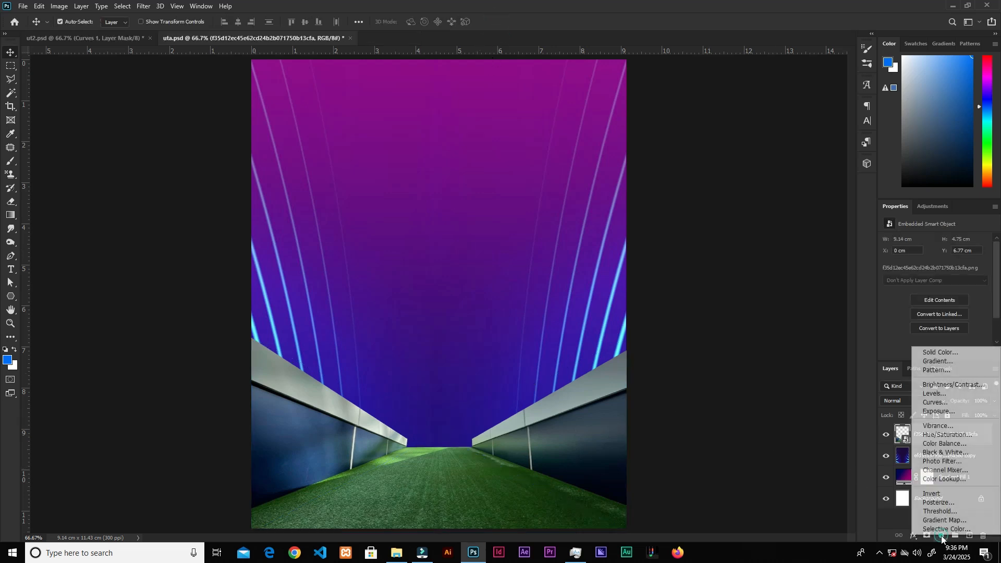
left_click(935, 409)
left_click(958, 292)
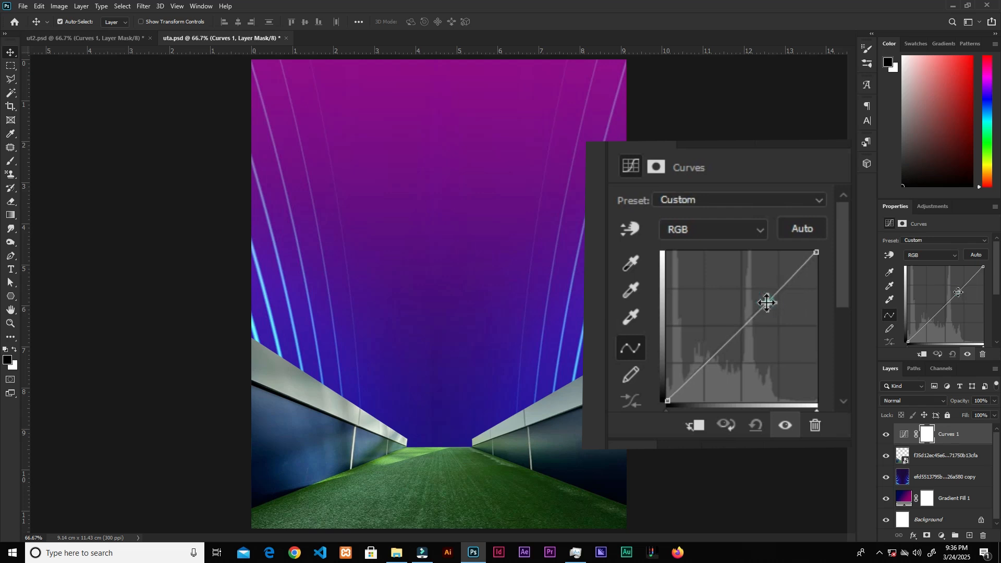
left_click_drag(996, 285, 996, 302)
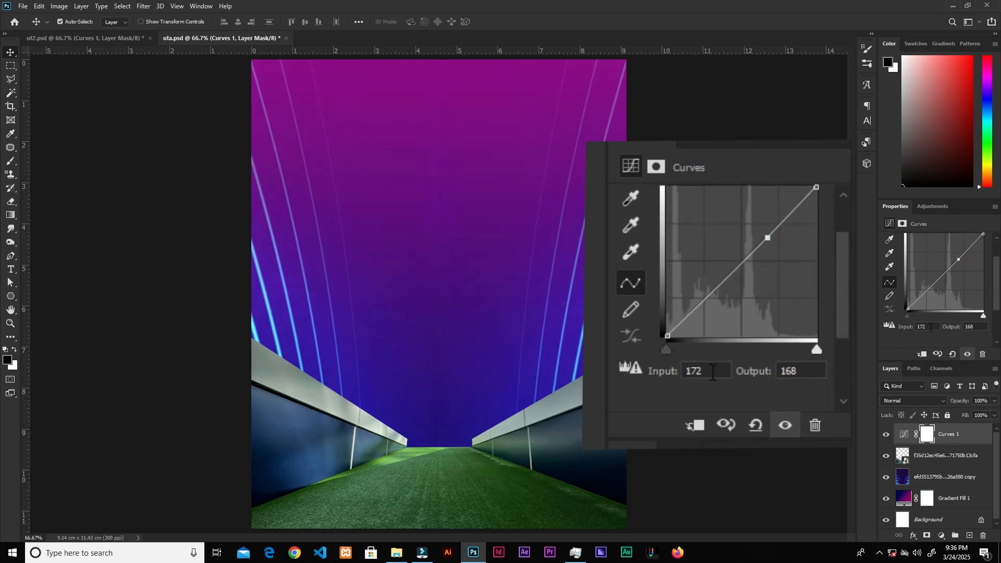
left_click(932, 327)
type("17")
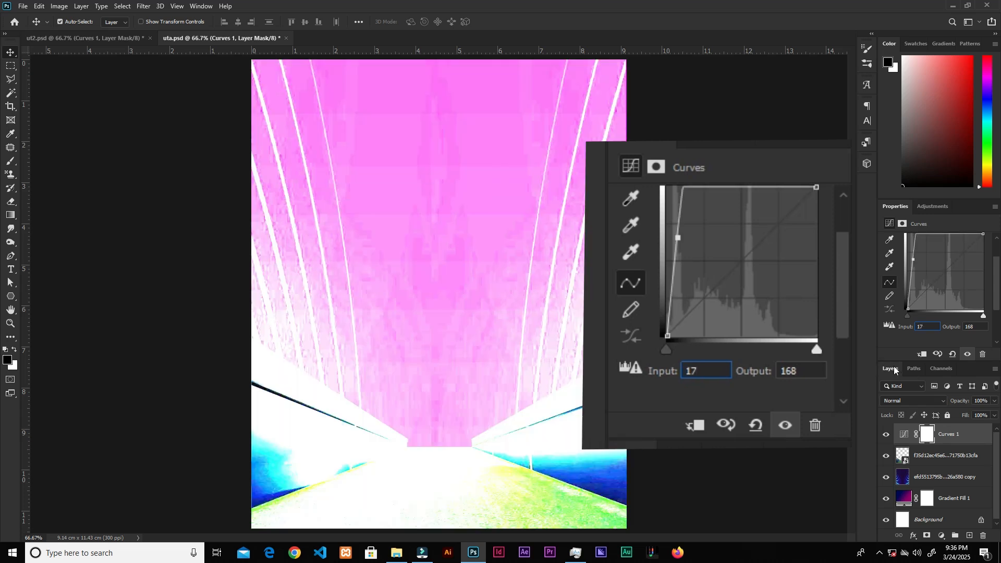
type("3")
key("Tab")
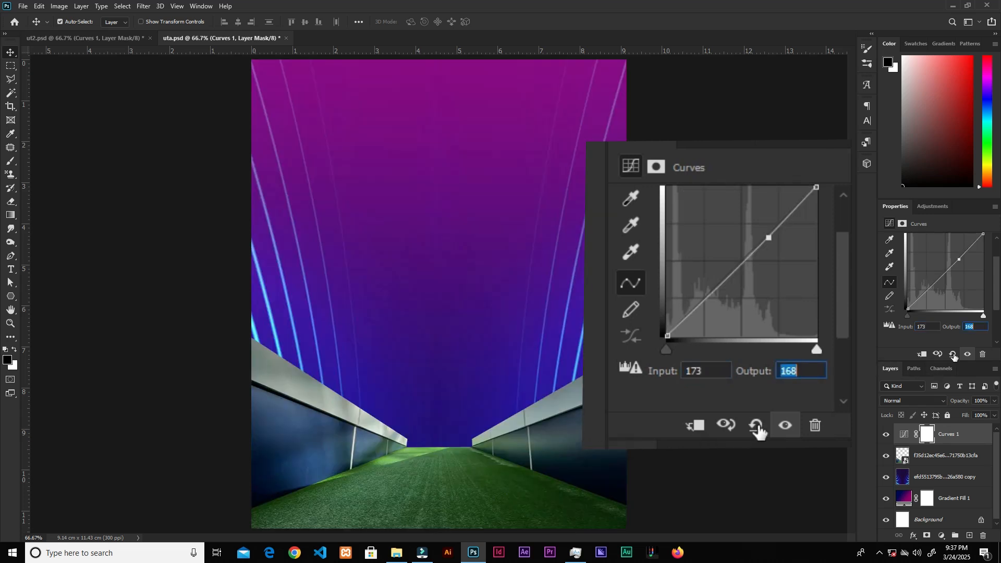
Step: Add a second curve point at input 73, output 23 and clip the Curves layer to the tunnel layer
left_click(924, 295)
left_click(926, 327)
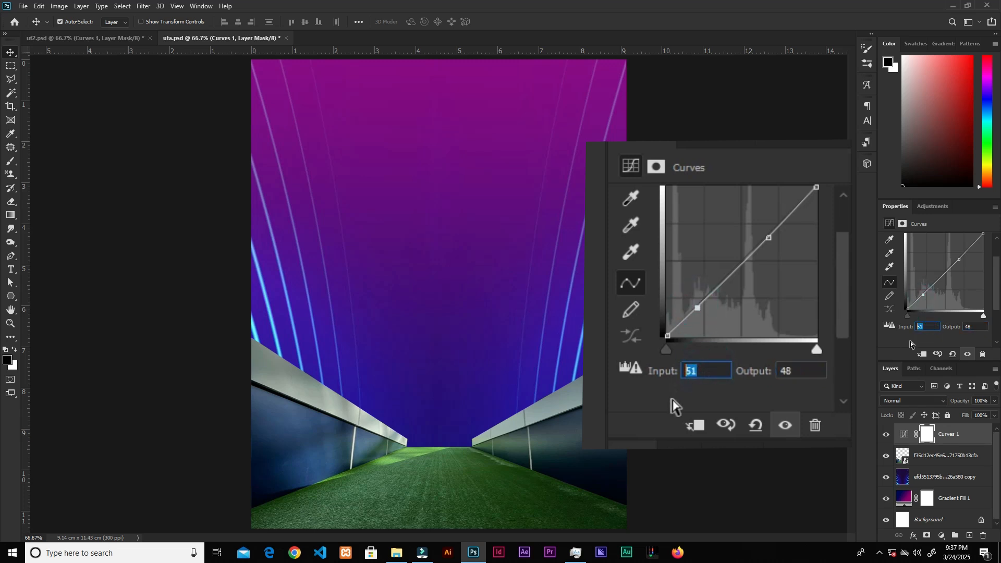
type("73")
left_click(969, 326)
type("23")
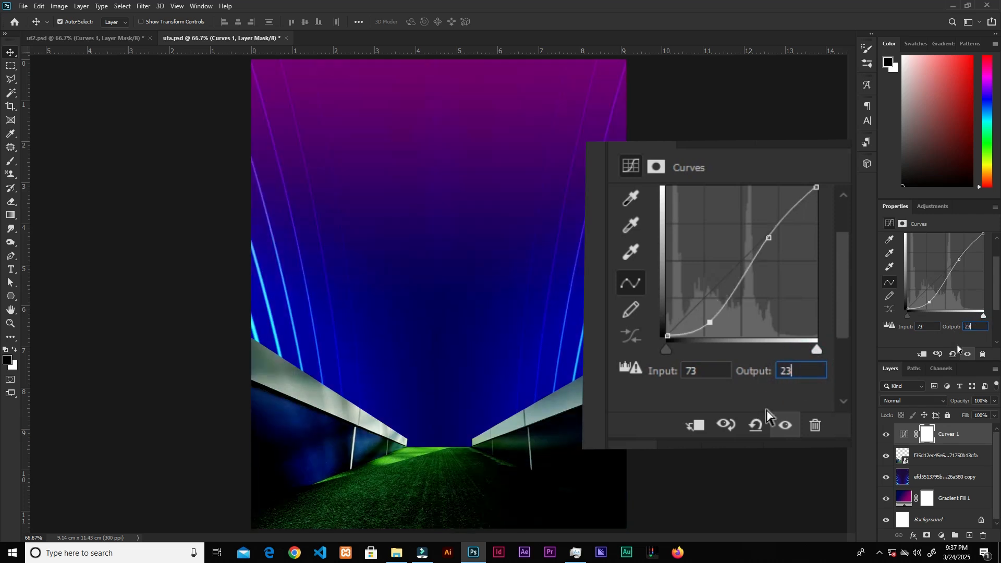
left_click(924, 355)
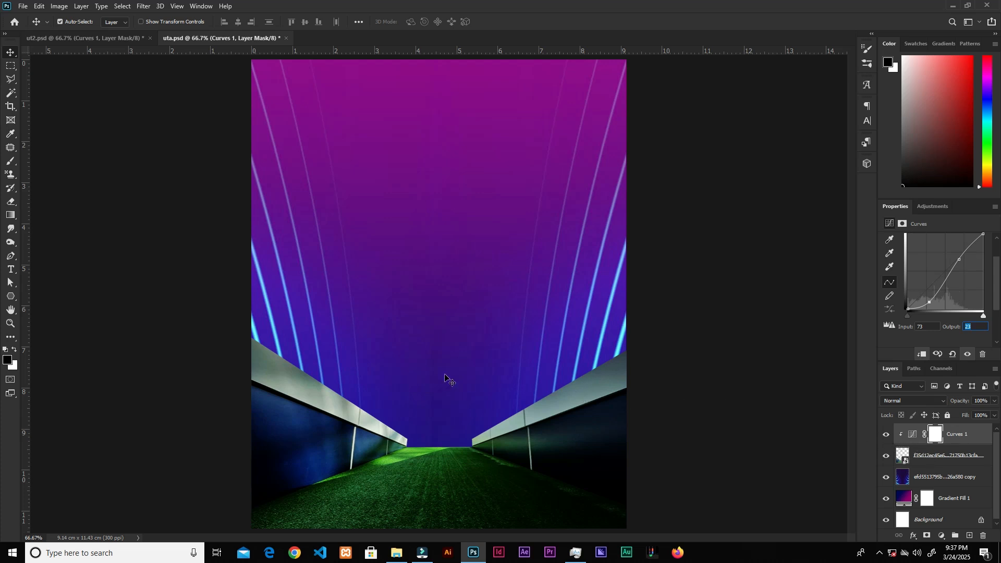
Step: Drag the FC Barcelona crest image into the poster and scale it down in the canvas center
left_click(394, 553)
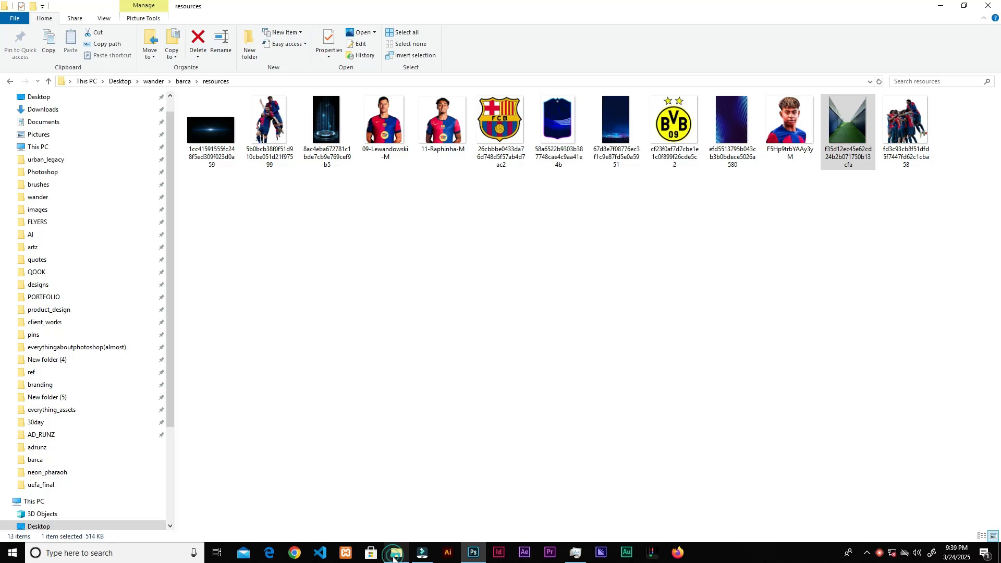
left_click_drag(499, 125, 535, 382)
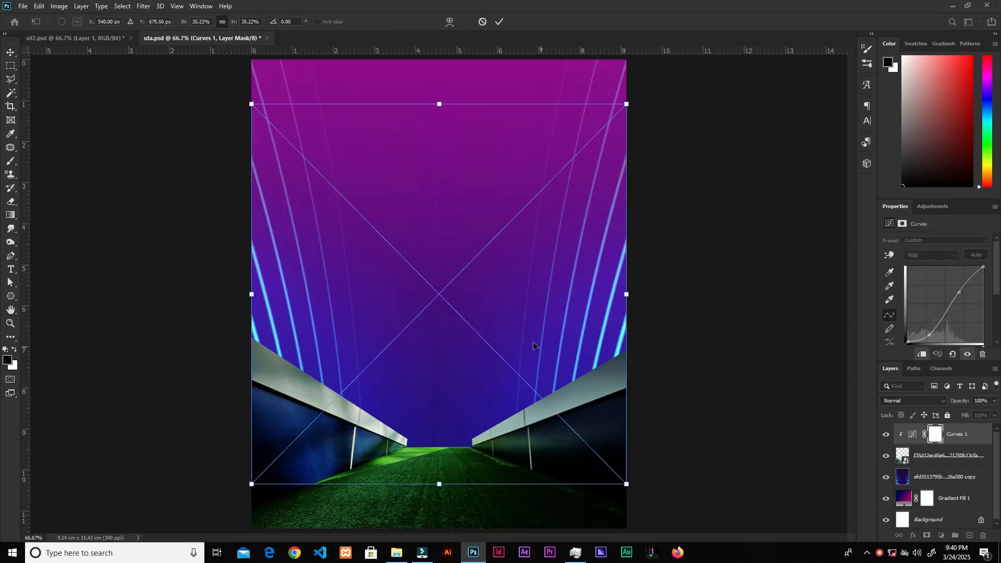
left_click_drag(629, 296, 490, 294)
left_click(500, 21)
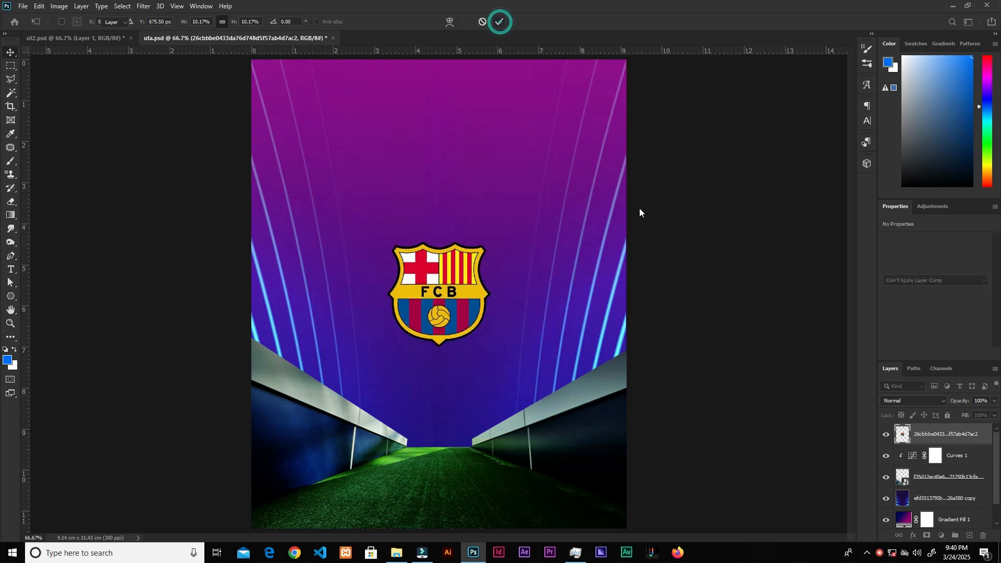
Step: Hide the crest layer and create a new empty layer above it
left_click(887, 435)
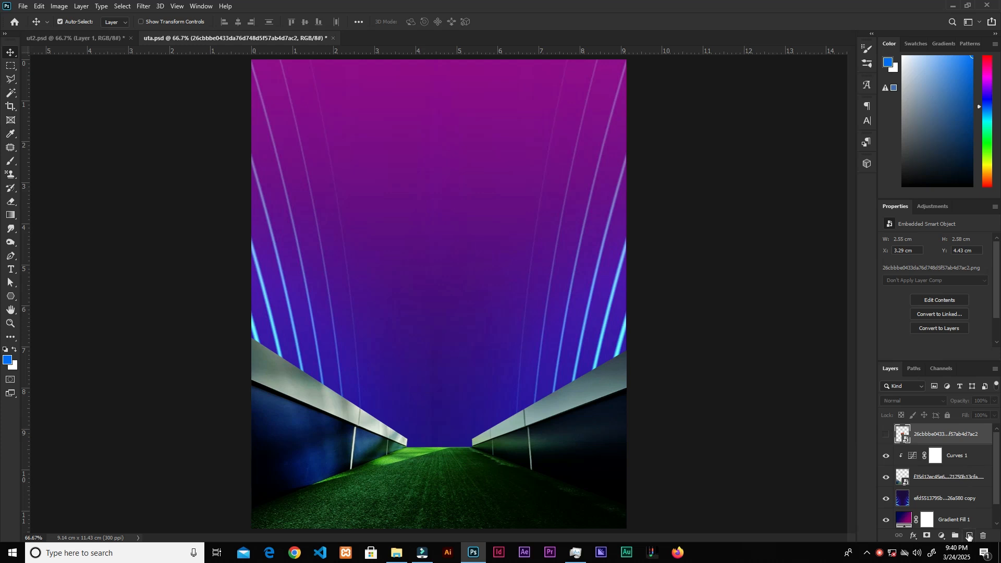
left_click(970, 535)
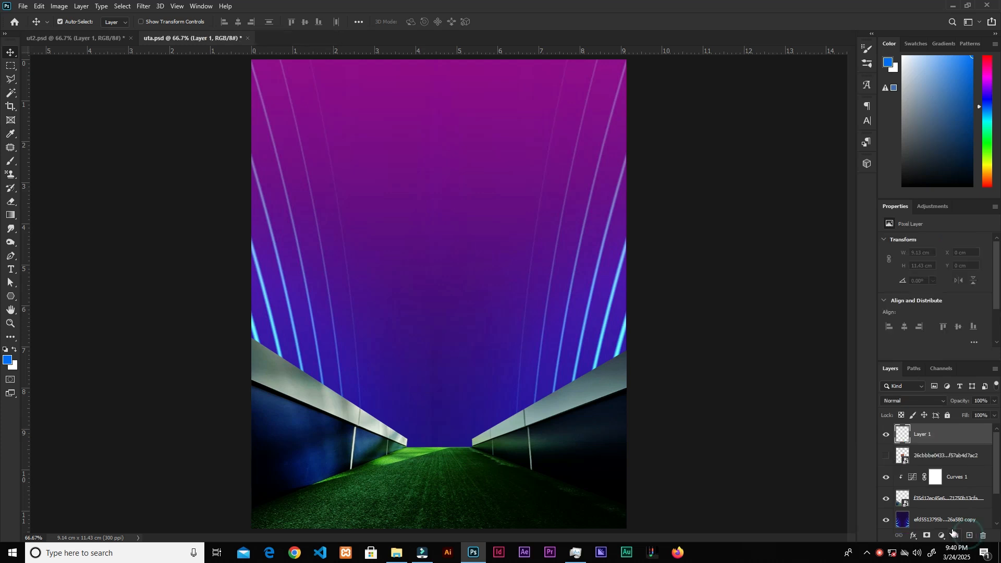
Step: Open Vanishing Point and create a perspective plane covering the tunnel's grass floor, widening its bottom corners
left_click(142, 7)
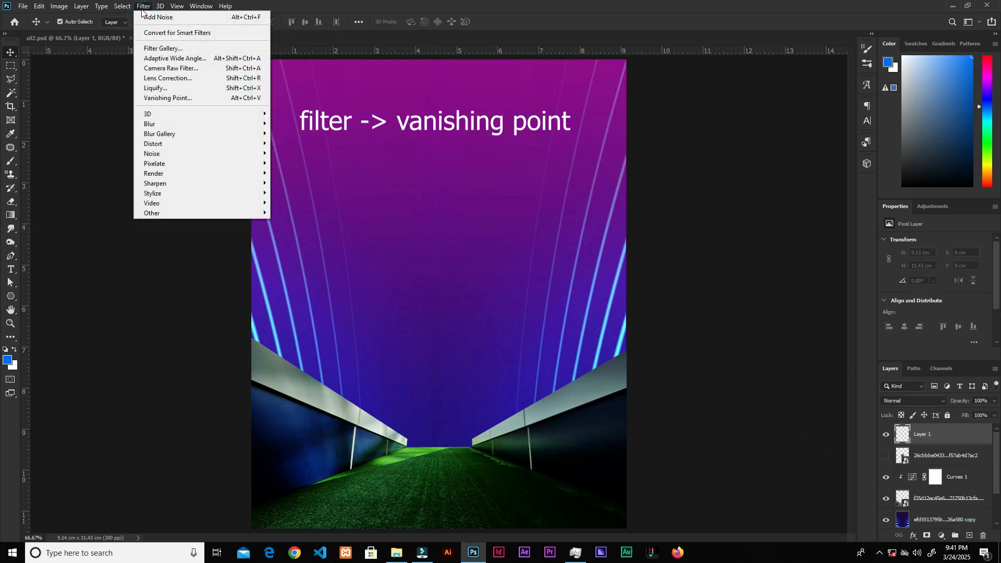
left_click(199, 98)
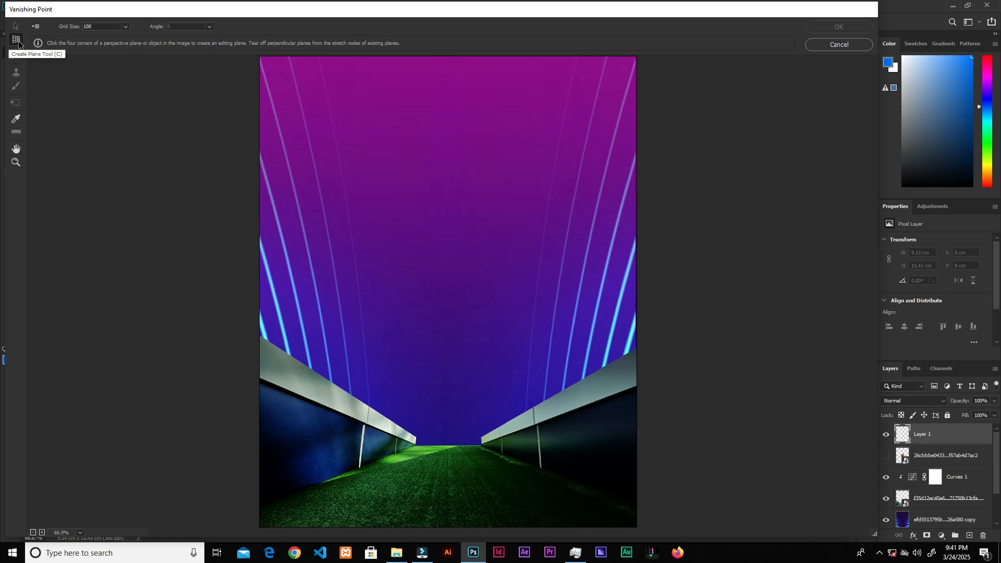
key("c")
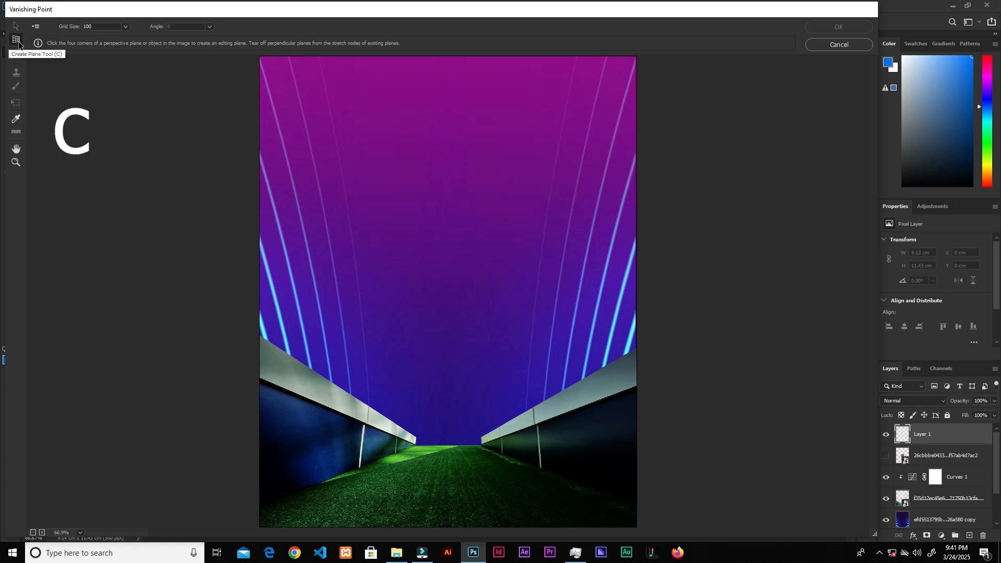
left_click(415, 445)
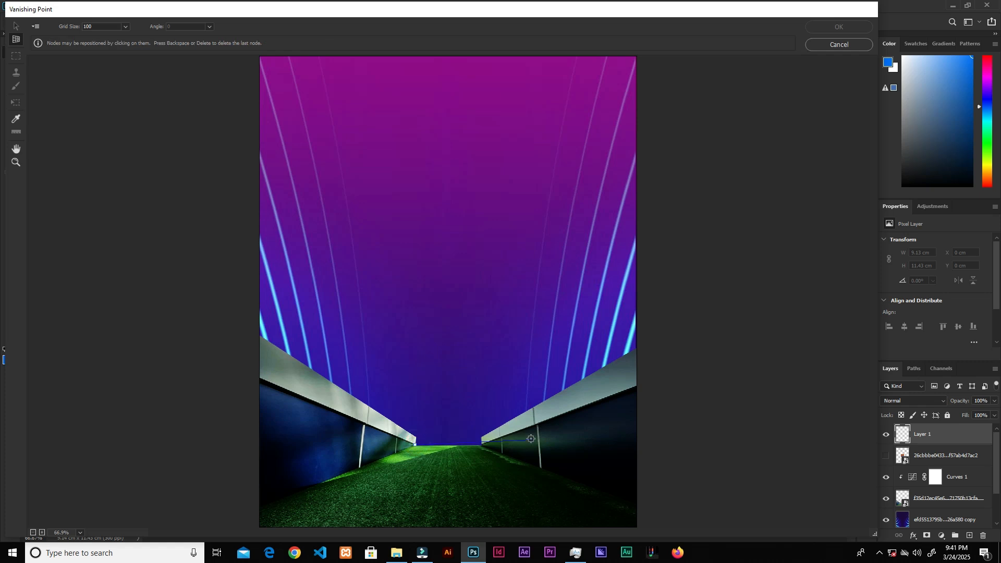
left_click(483, 445)
left_click(675, 524)
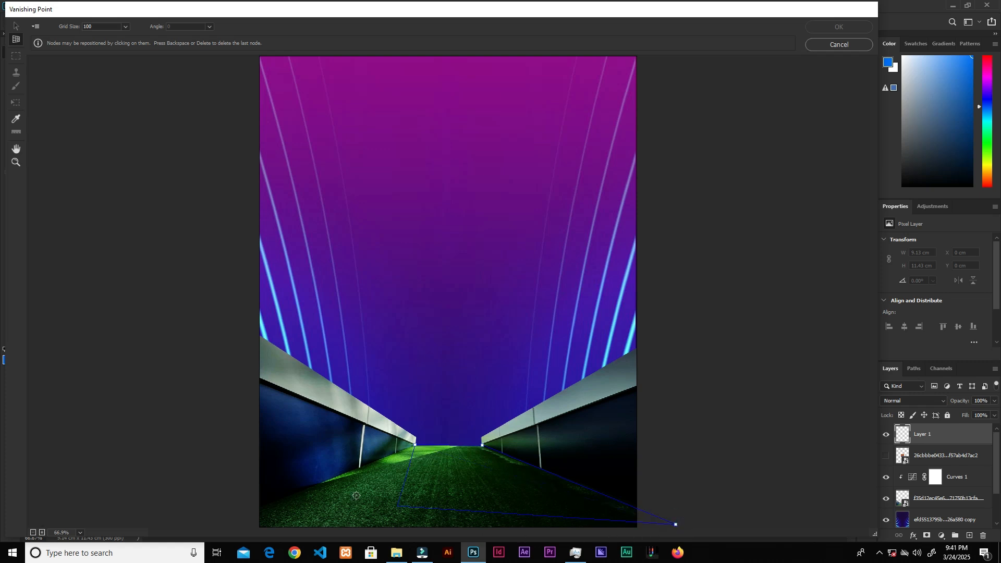
left_click(226, 522)
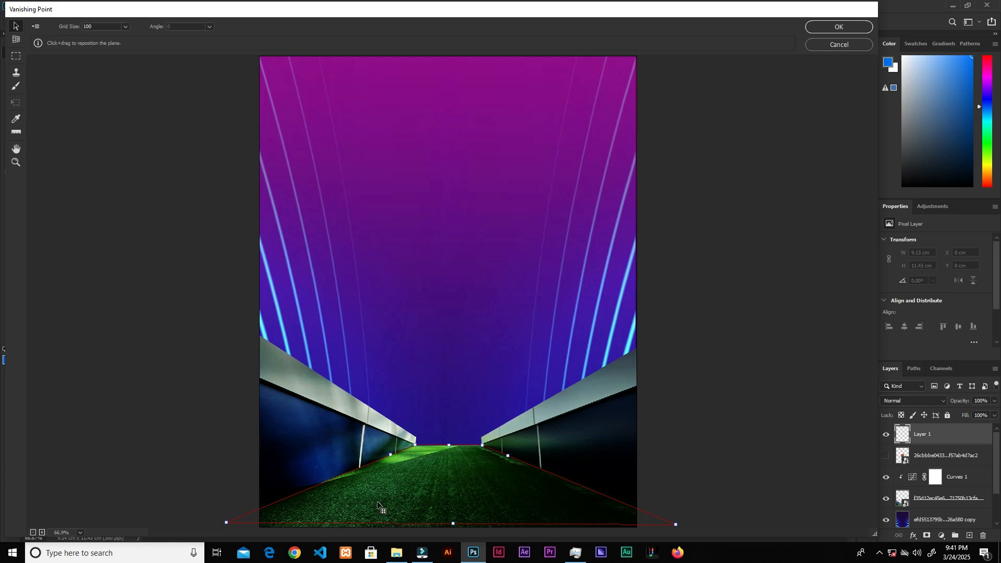
key("ctrl+minus")
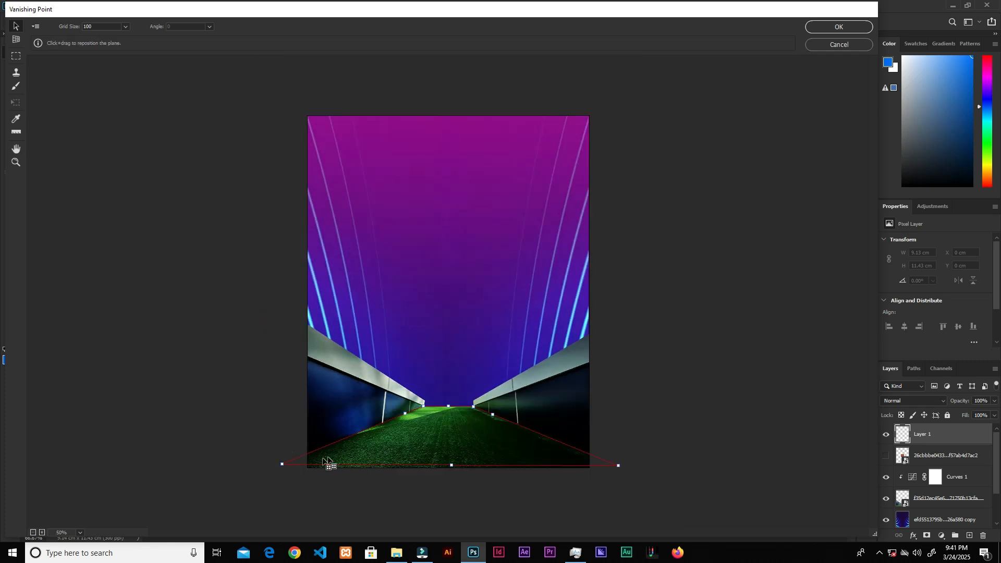
mouse_move(281, 465)
left_mouse_down()
mouse_move(260, 479)
mouse_move(276, 467)
left_mouse_up()
left_click_drag(619, 465, 617, 474)
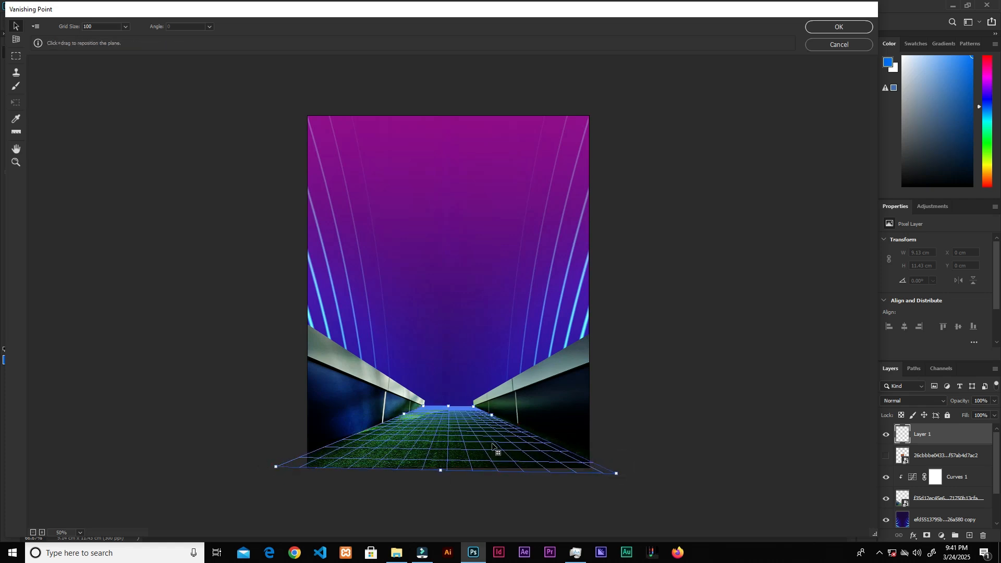
left_click(849, 28)
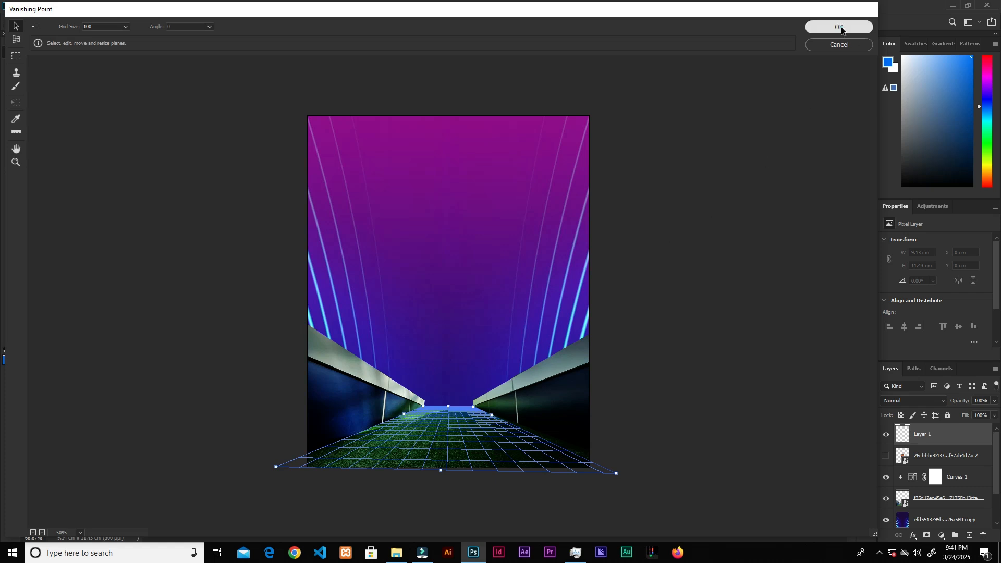
Step: Load the crest as a selection, copy it, deselect, hide the crest layer and select Layer 1
left_click(887, 457)
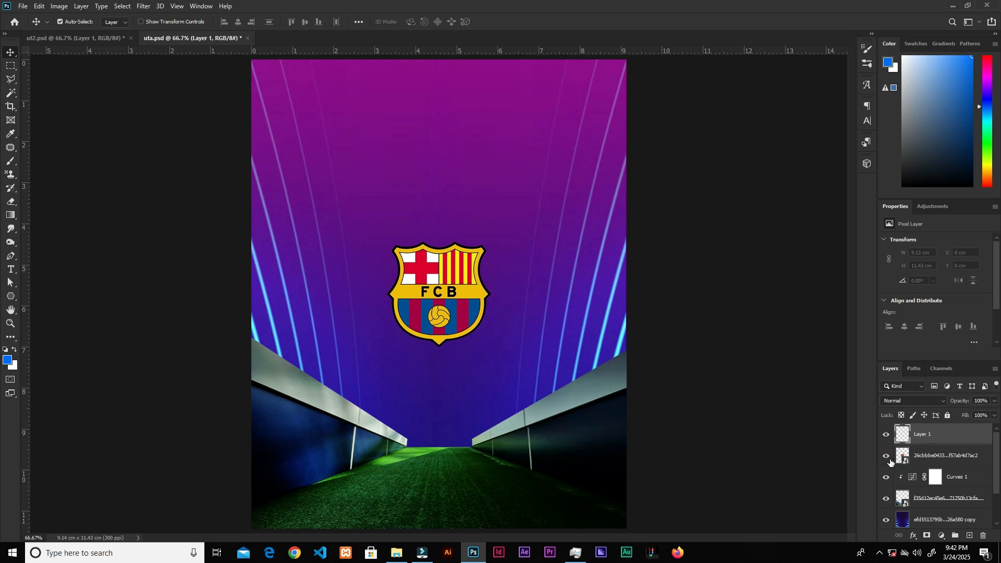
left_click(945, 460)
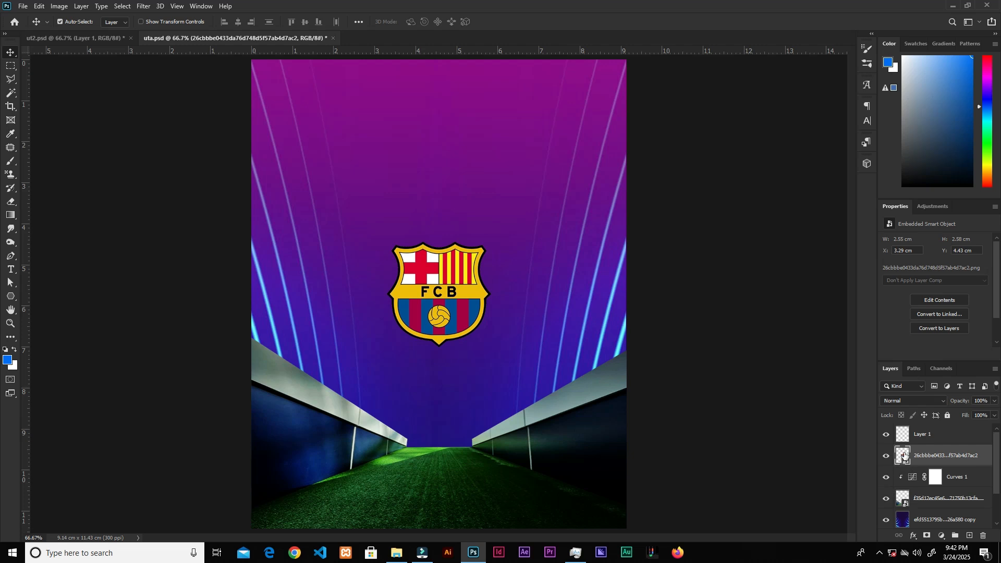
key("ctrl")
left_click(904, 455, "ctrl")
key("ctrl")
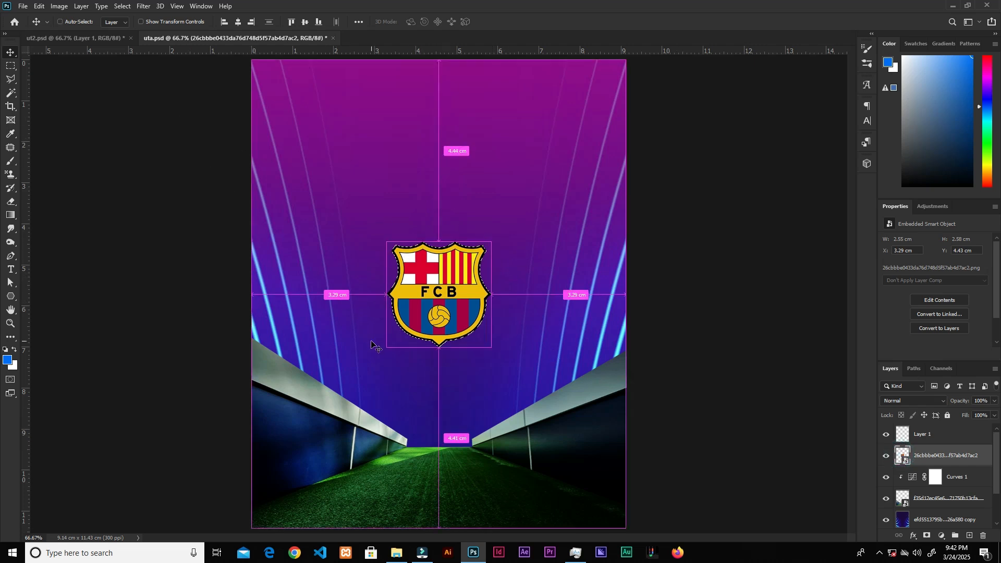
left_click(39, 6)
left_click(59, 78)
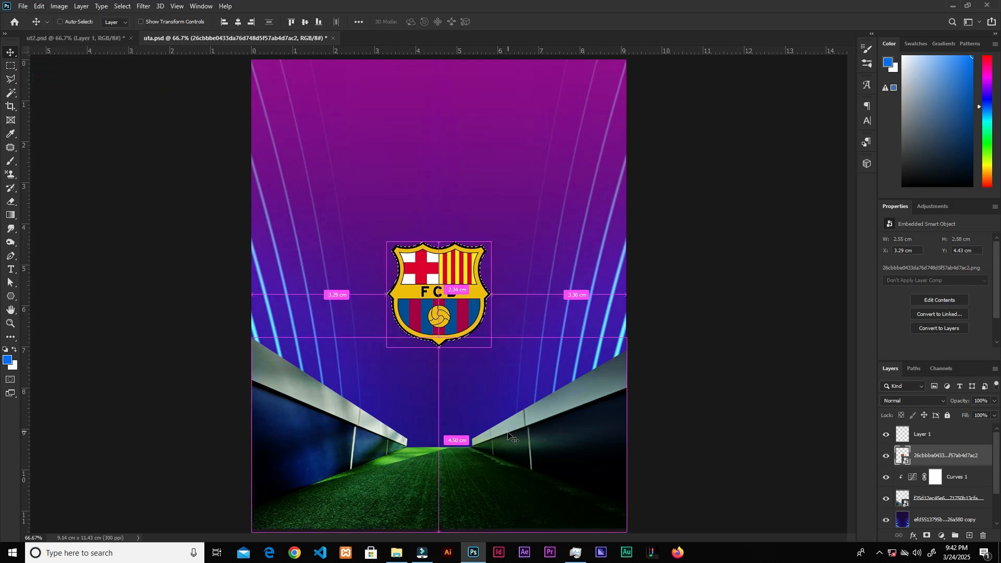
key("ctrl+d")
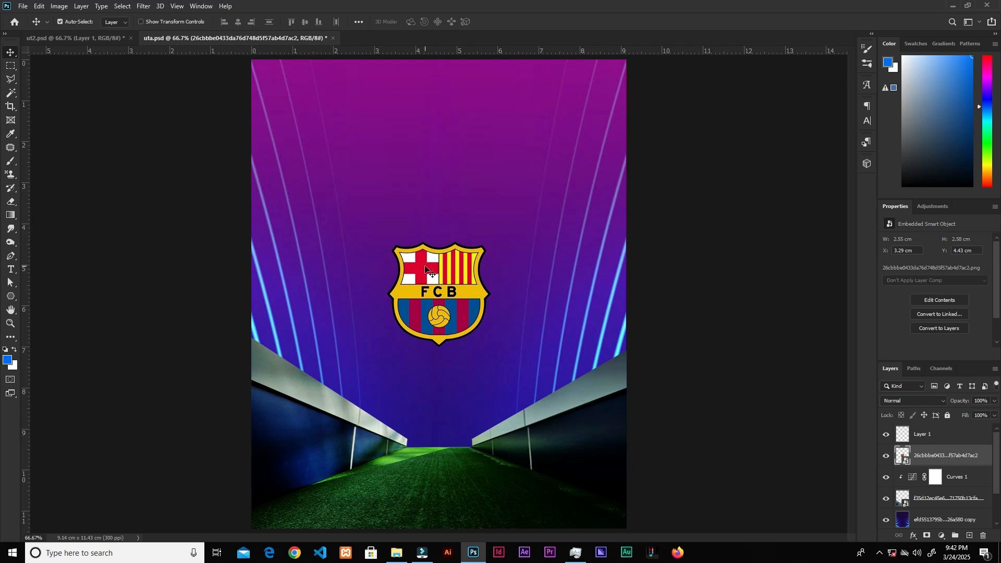
left_click(886, 457)
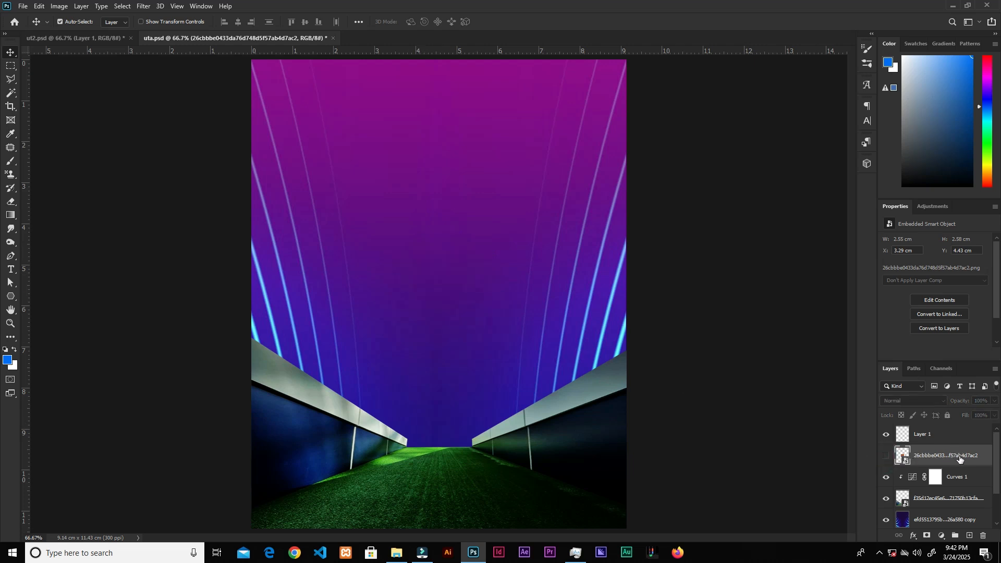
left_click(940, 436)
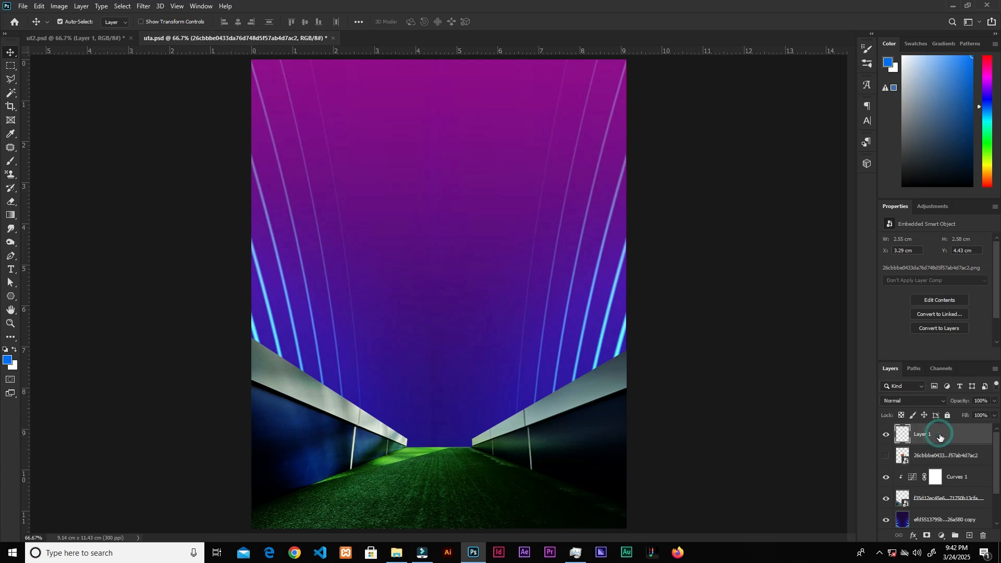
Step: Reopen Vanishing Point, paste the crest and drag it onto the tunnel floor plane
left_click(144, 6)
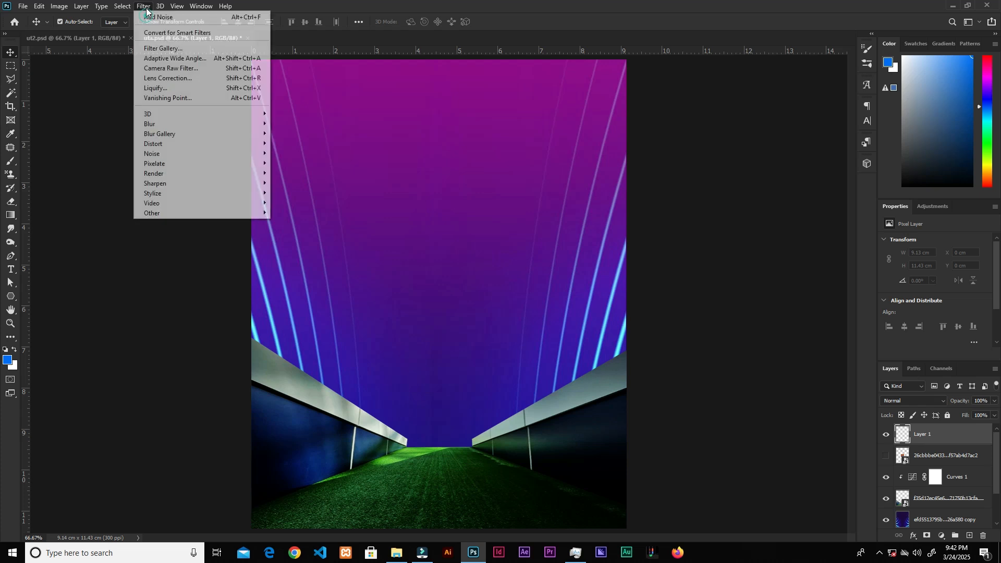
left_click(168, 98)
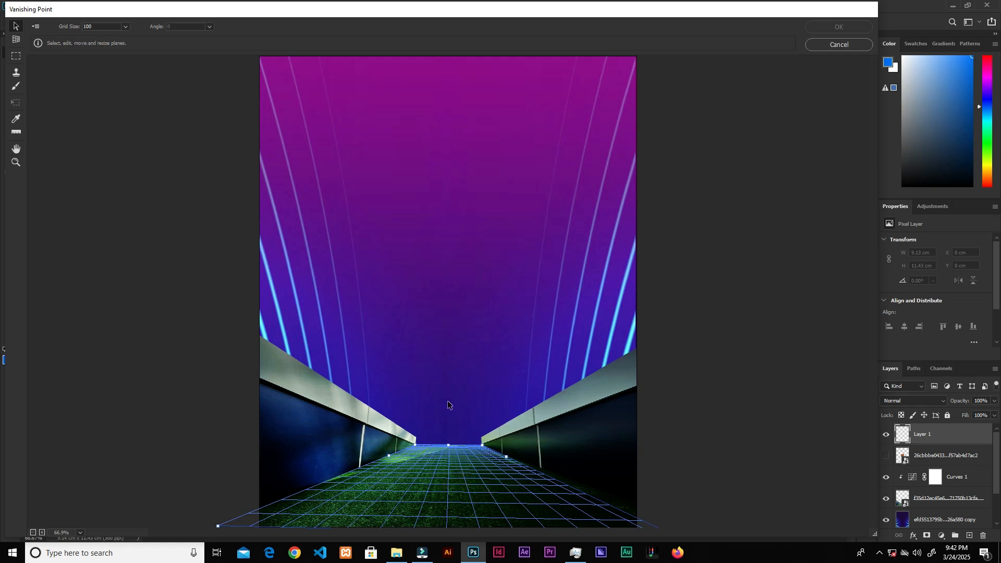
key("ctrl+v")
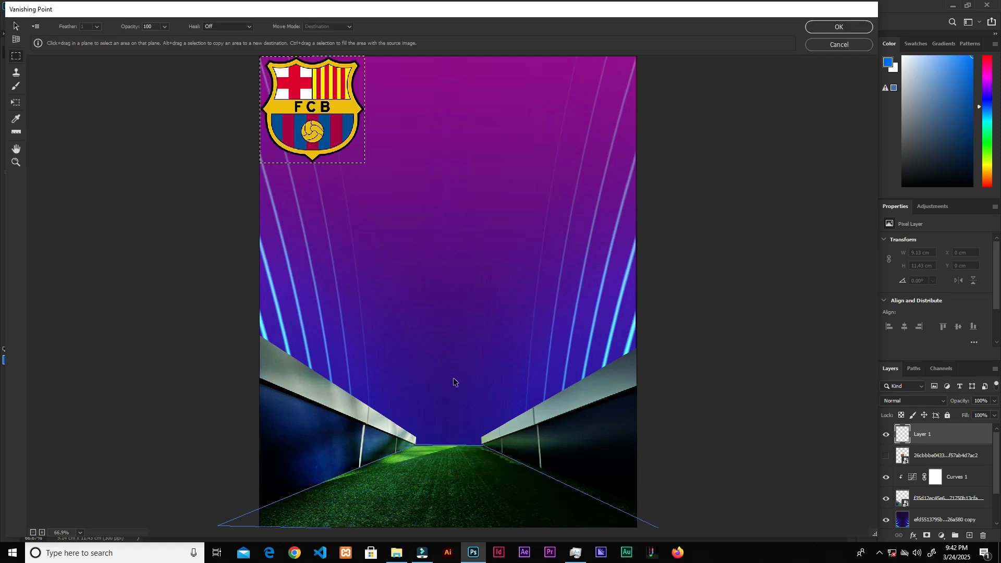
left_click_drag(325, 127, 351, 177)
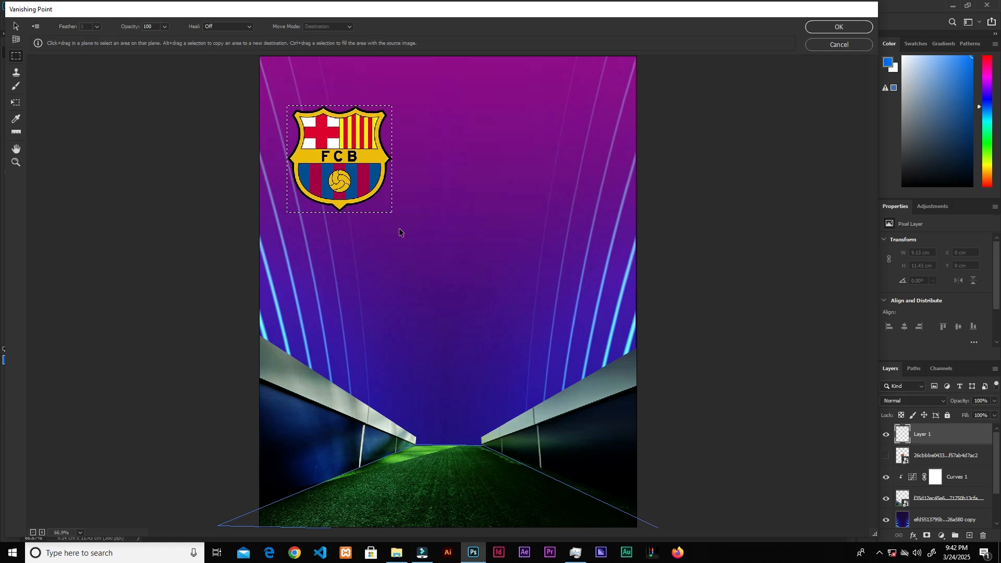
key("t")
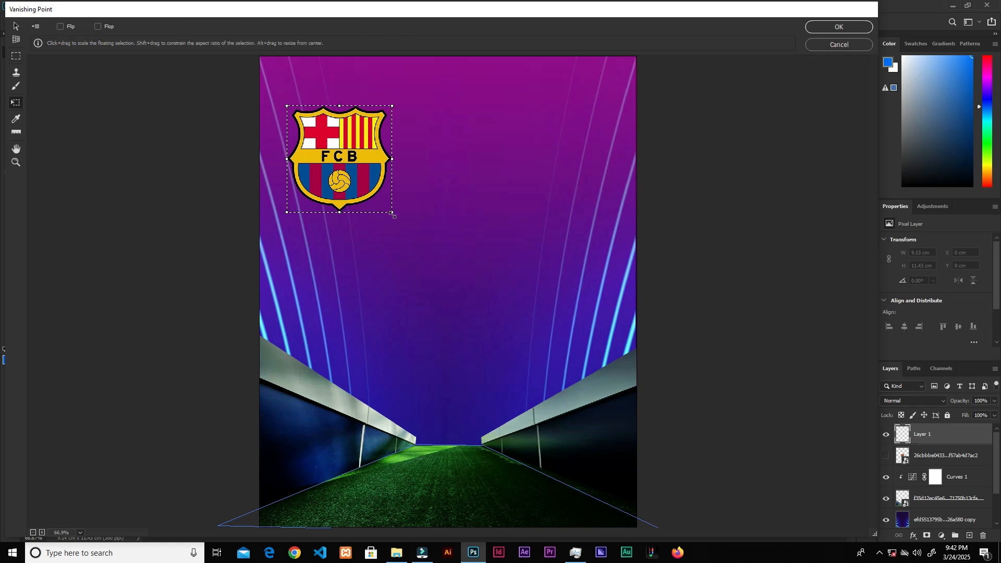
left_click_drag(393, 214, 439, 479)
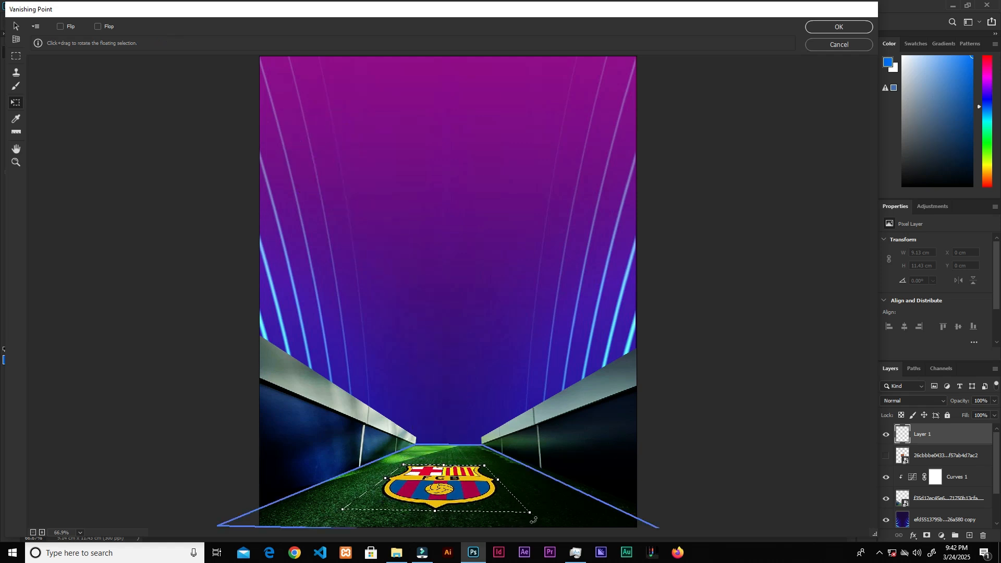
Step: Enlarge the pasted crest across the tunnel floor plane and apply the Vanishing Point result
left_click_drag(530, 513, 557, 523)
left_click_drag(507, 501, 560, 523)
left_click(519, 508)
mouse_move(459, 477)
left_mouse_down()
mouse_move(460, 488)
mouse_move(463, 481)
left_mouse_up()
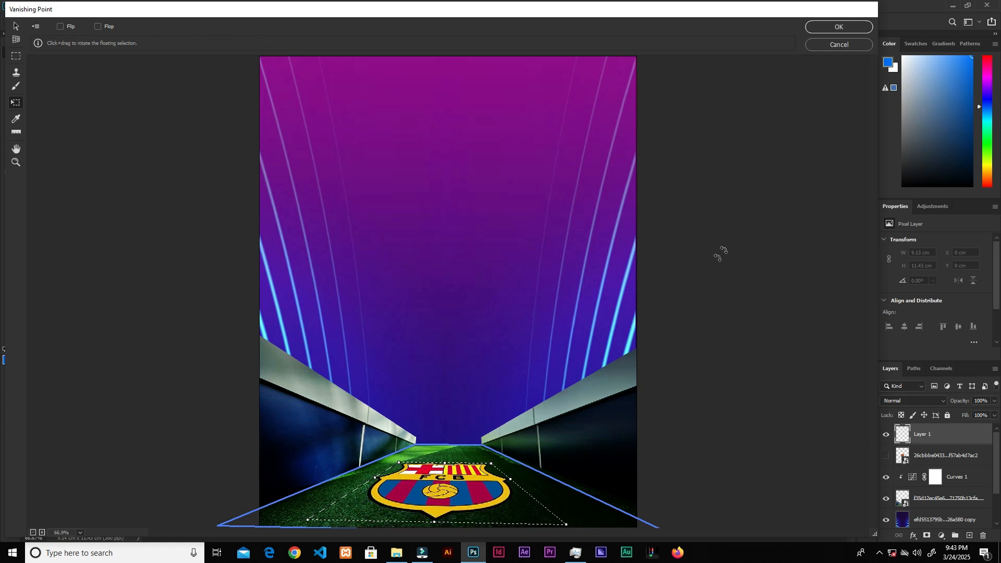
left_click(839, 27)
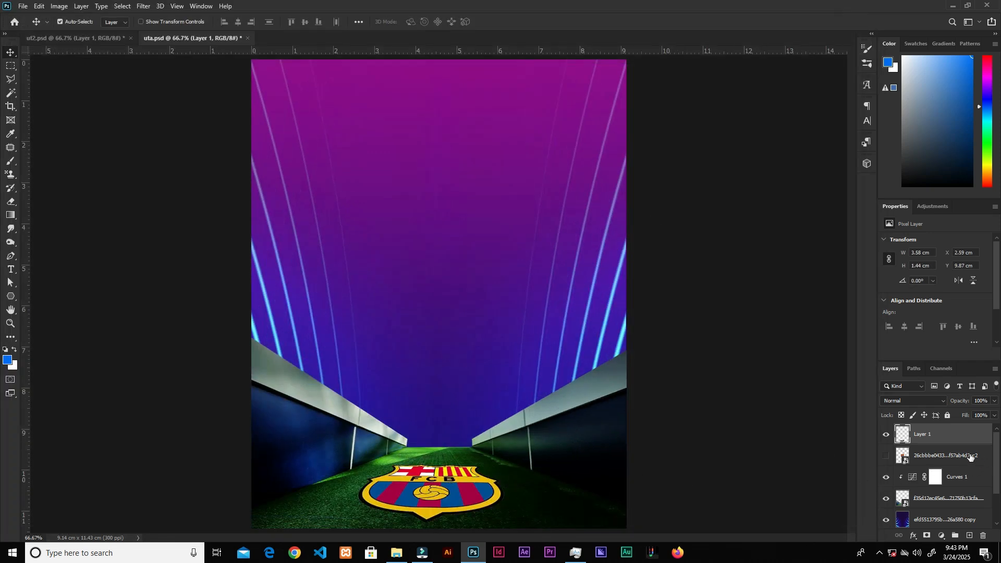
Step: Hide the light streak, gradient fill, background and crest layers so only the tunnel remains visible
left_click_drag(958, 456, 984, 536)
left_click_drag(999, 449, 996, 464)
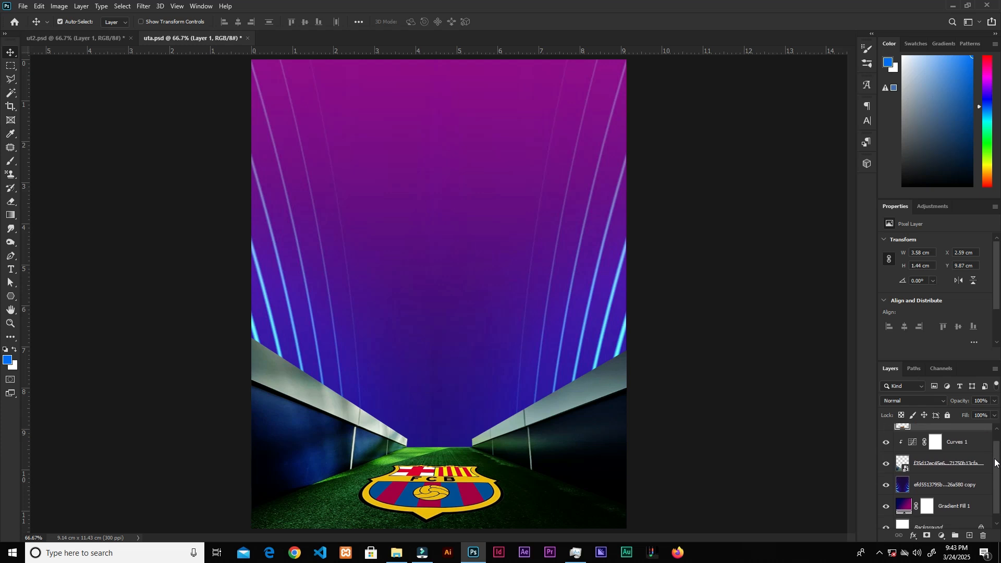
left_click(887, 485)
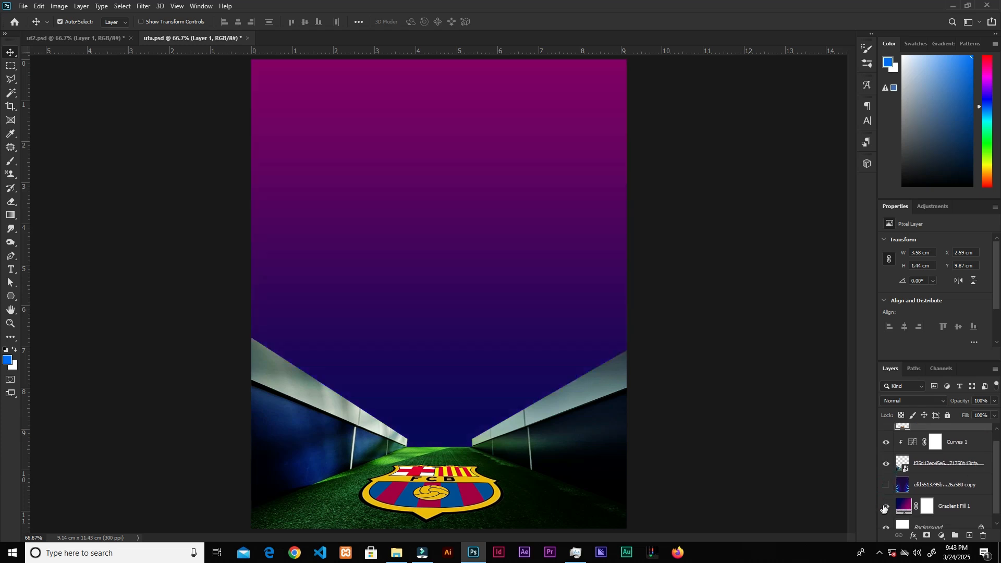
left_click(886, 506)
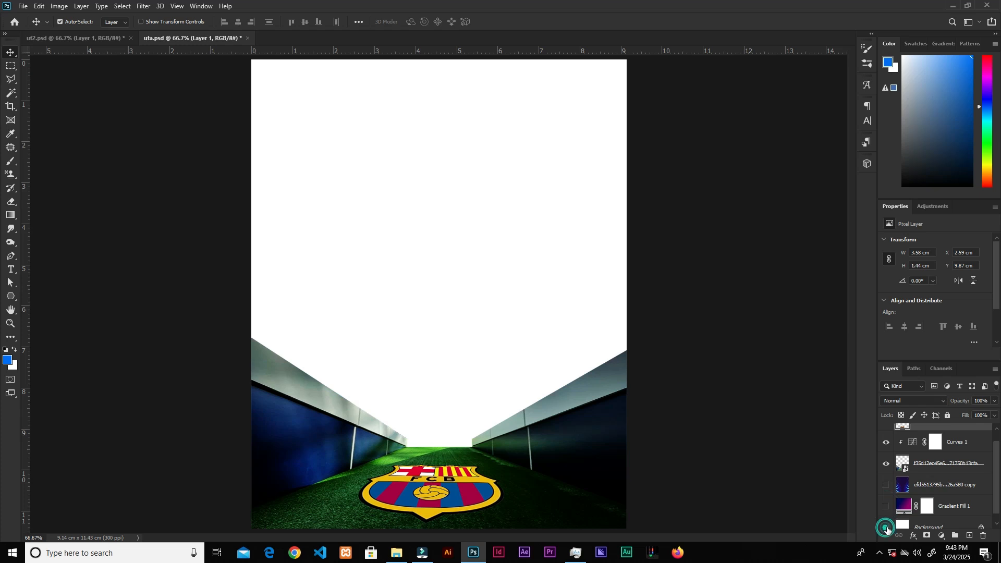
left_click(887, 528)
left_click_drag(999, 470, 1000, 479)
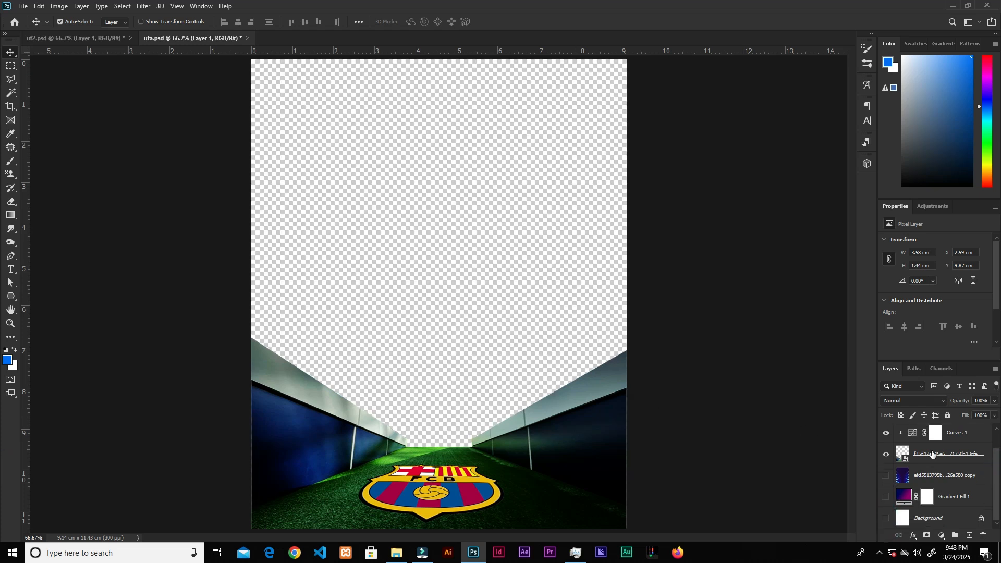
scroll(919, 463, "up", 1)
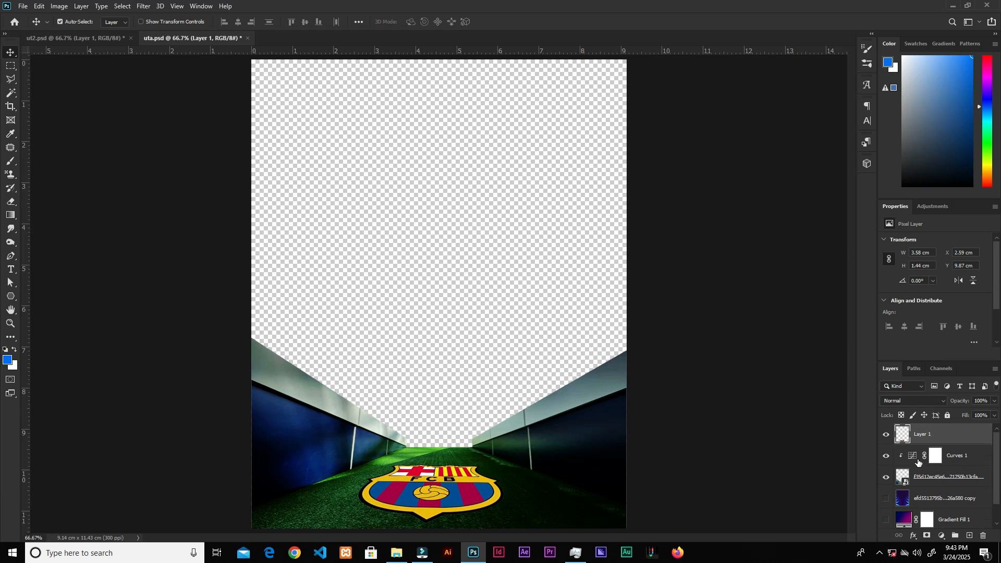
left_click(887, 436)
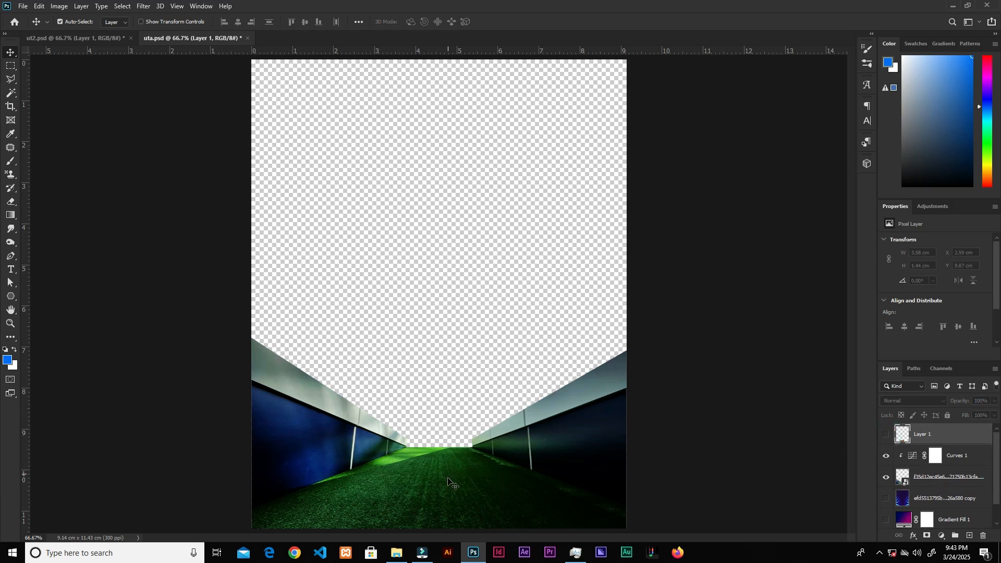
Step: Save the document as displacement in the barca resources folder with maximized compatibility
left_click(24, 7)
left_click(68, 133)
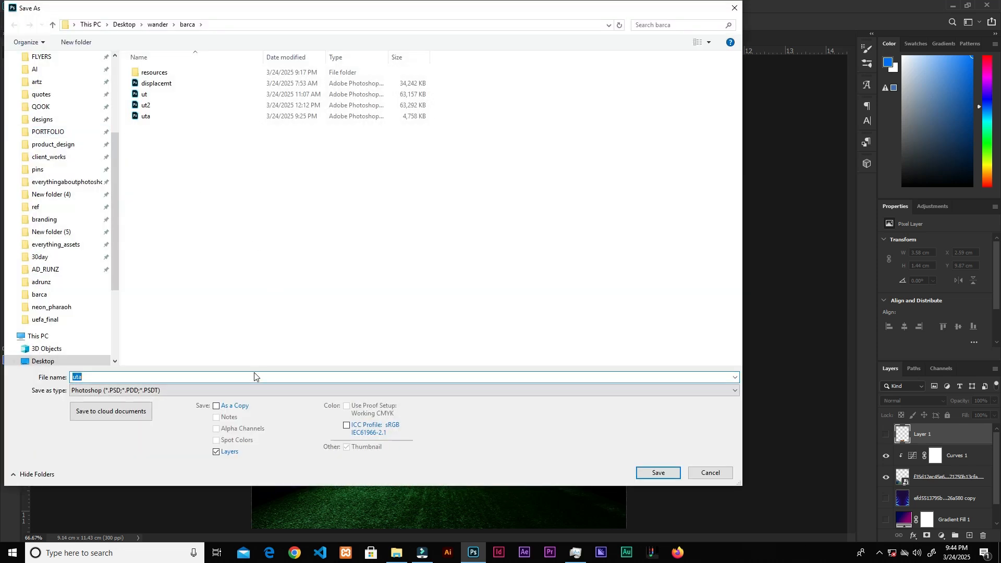
double_click(186, 73)
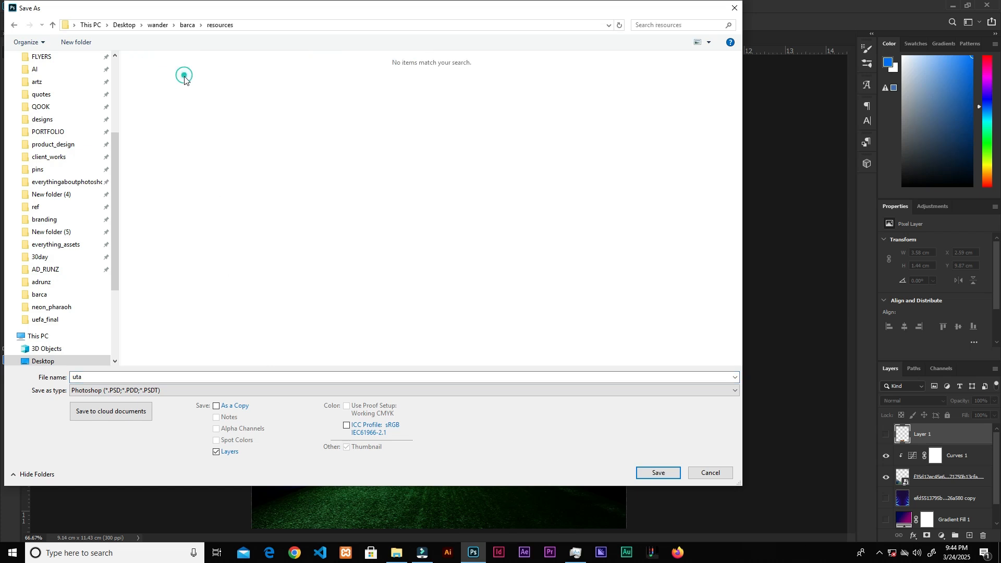
double_click(145, 379)
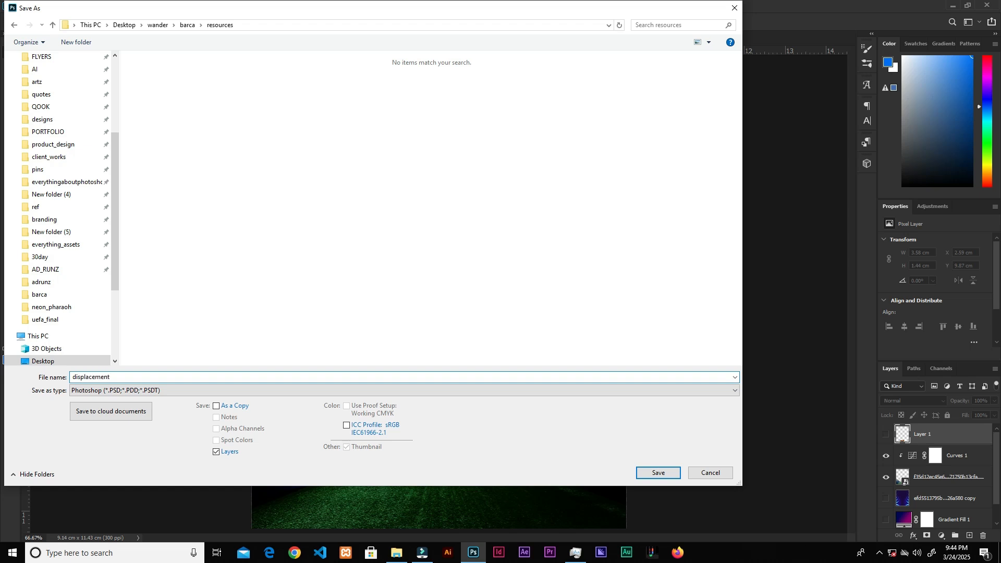
type("displacement")
left_click(659, 474)
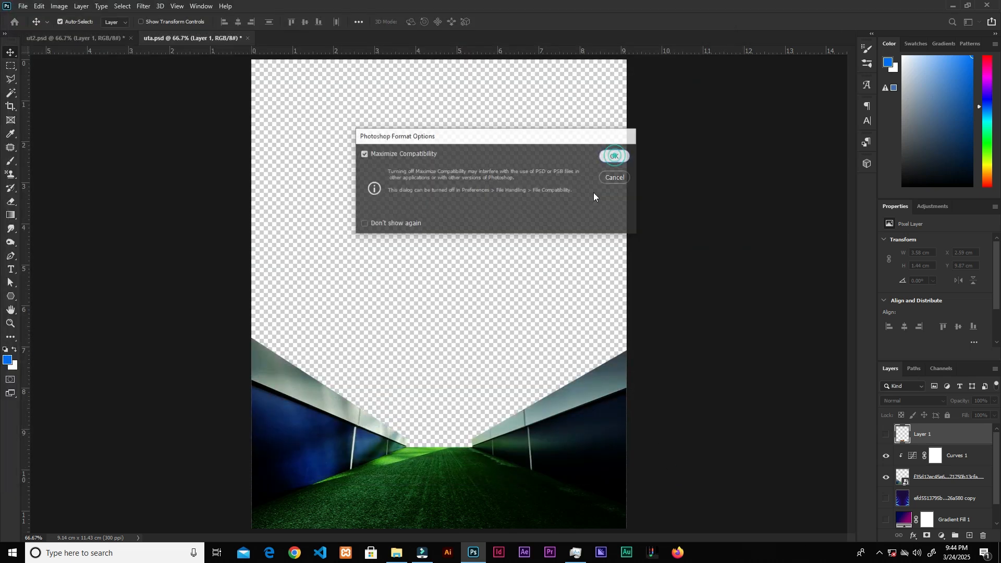
left_click(614, 155)
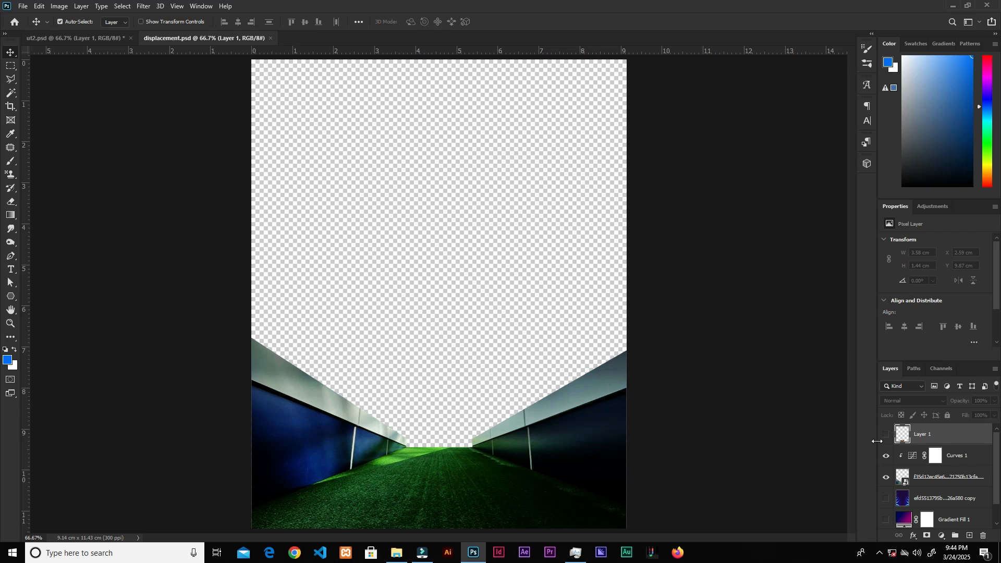
Step: Make the gradient, streak, background and crest layers visible again
left_click(886, 521)
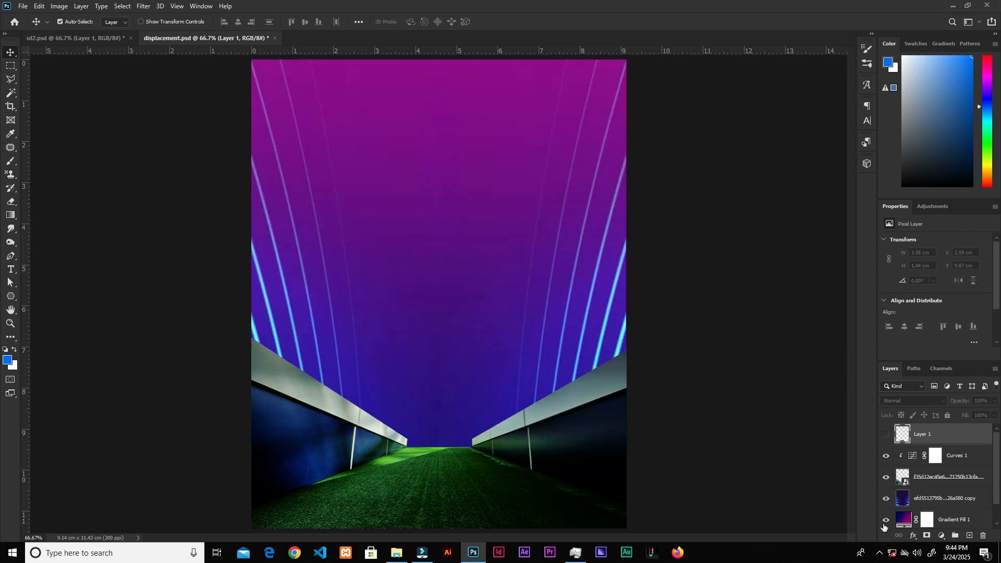
left_click_drag(994, 469, 992, 489)
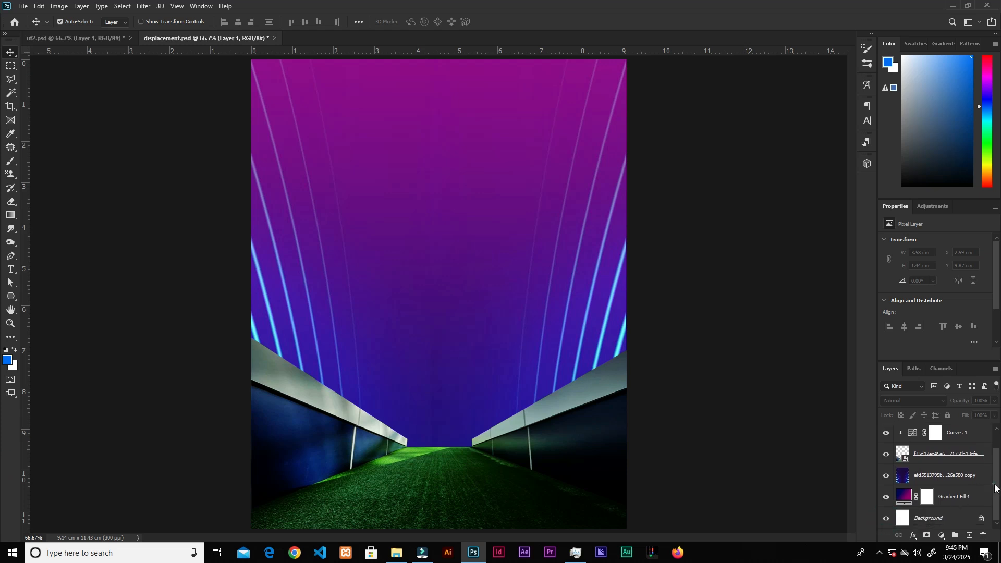
left_click_drag(995, 489, 991, 464)
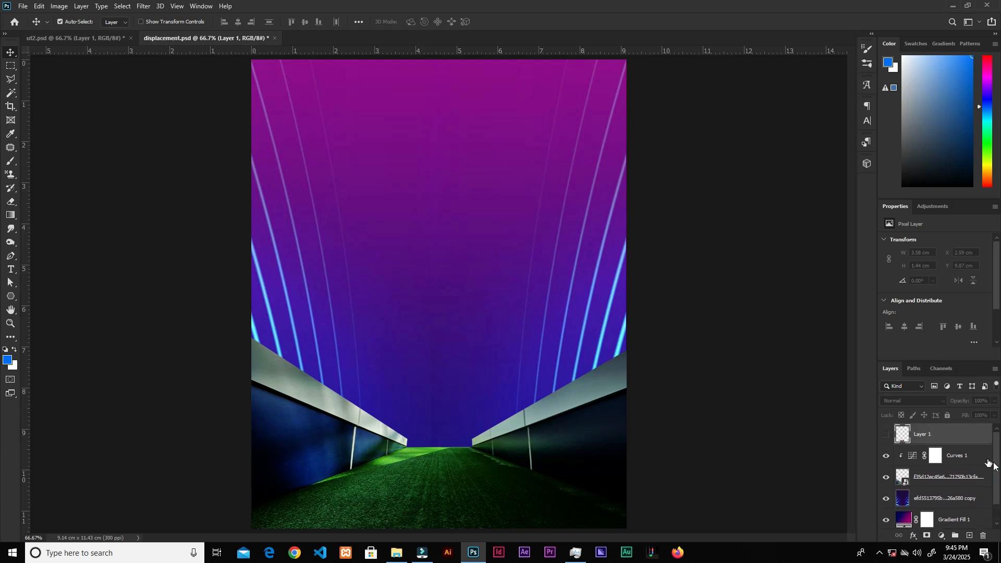
left_click(888, 435)
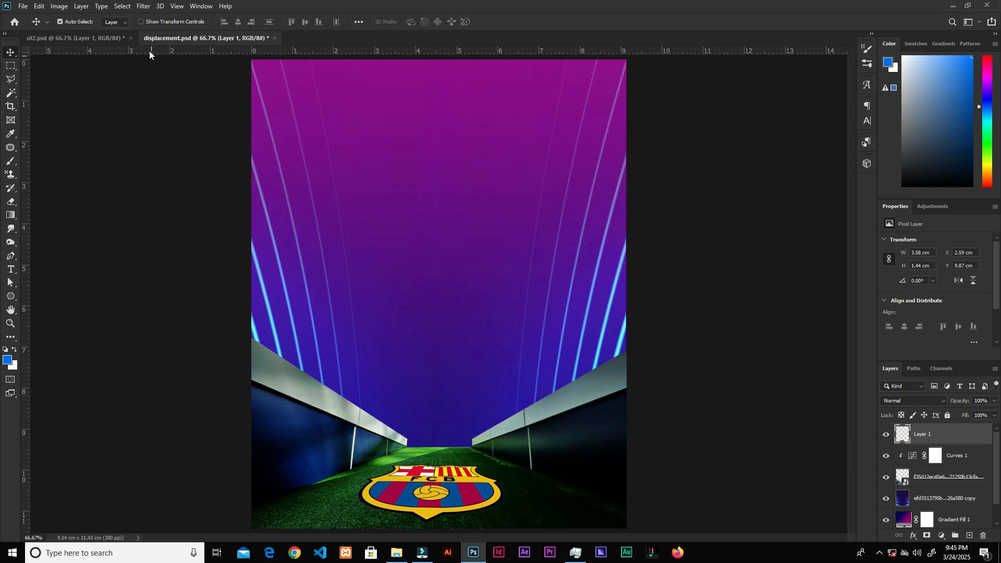
Step: Convert the crest layer for Smart Filters and apply Displace at scale 5 using the displacement file
left_click(141, 7)
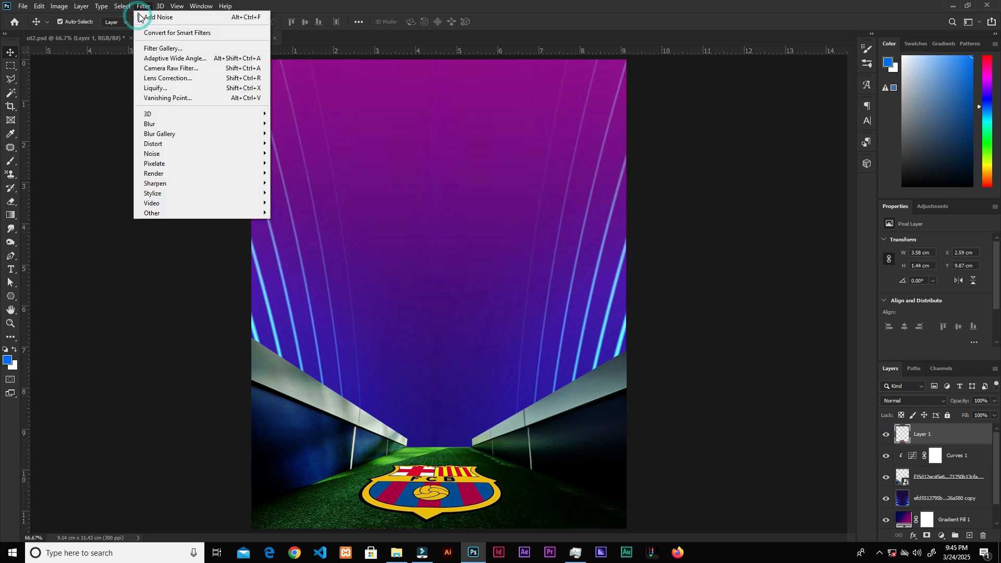
left_click(163, 35)
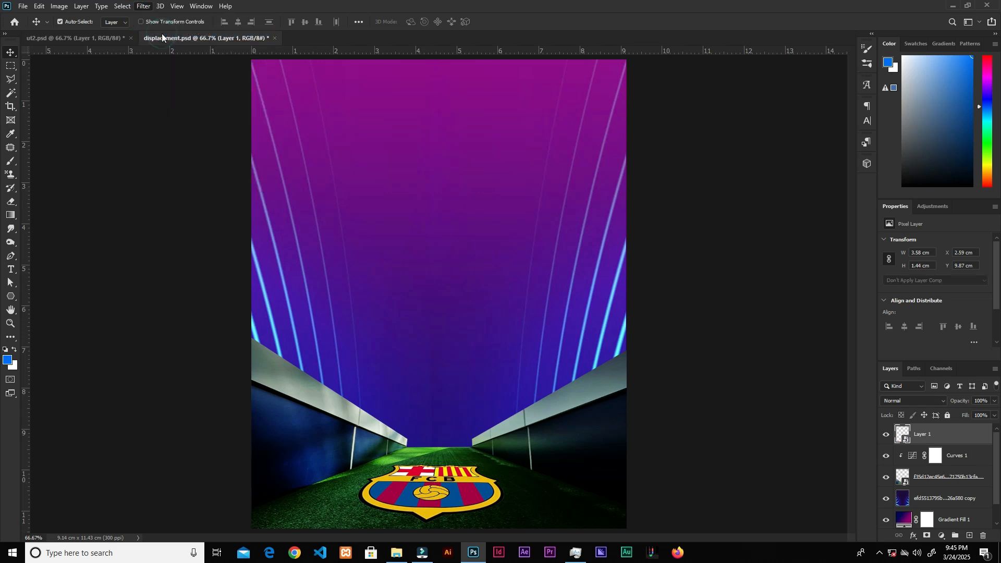
left_click(143, 8)
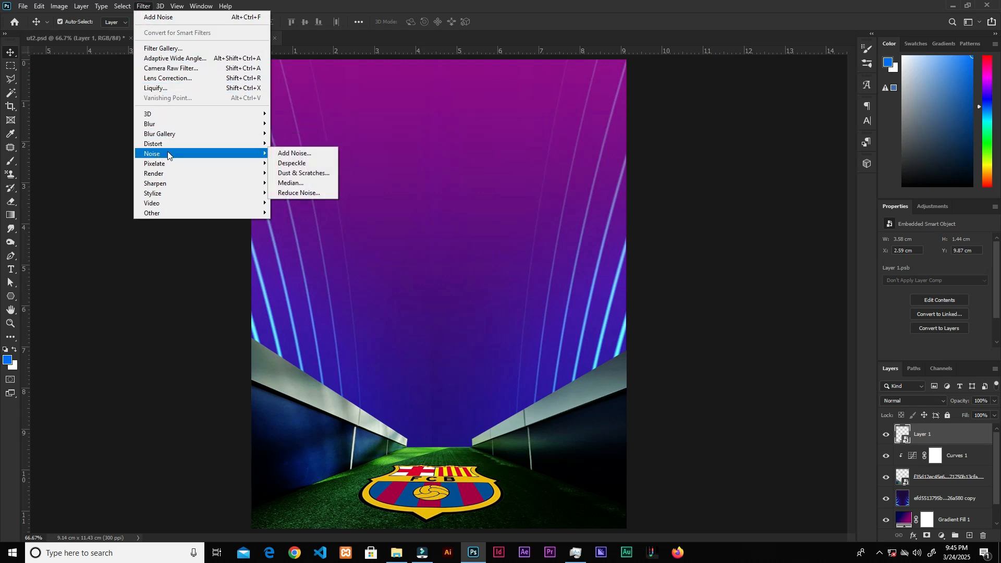
mouse_move(170, 144)
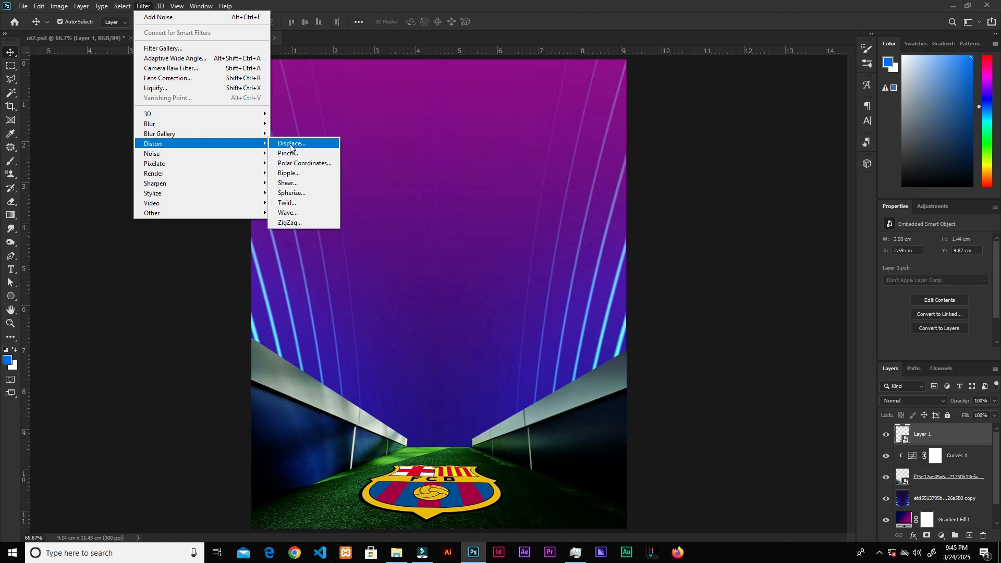
left_click(293, 145)
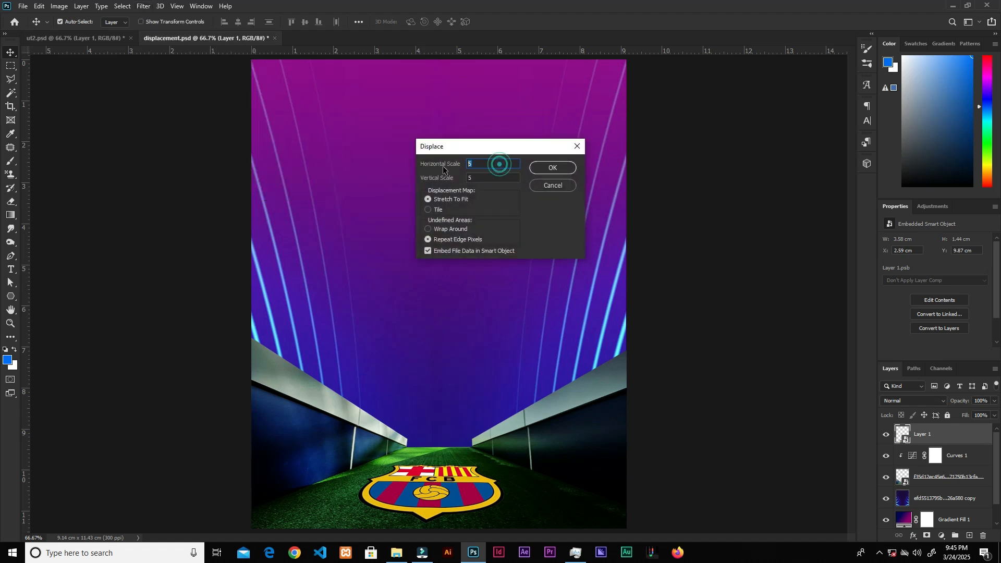
key("Tab")
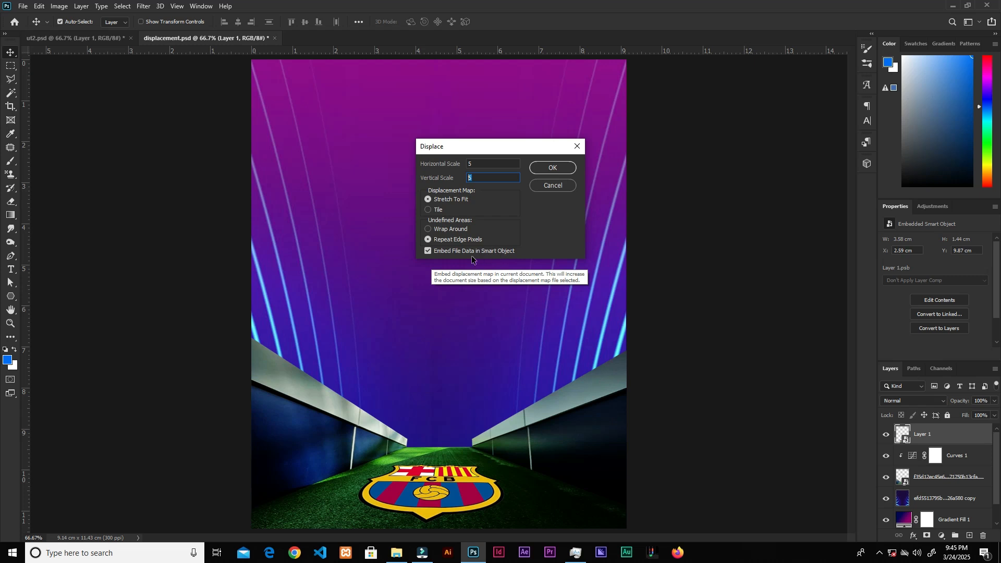
left_click(555, 168)
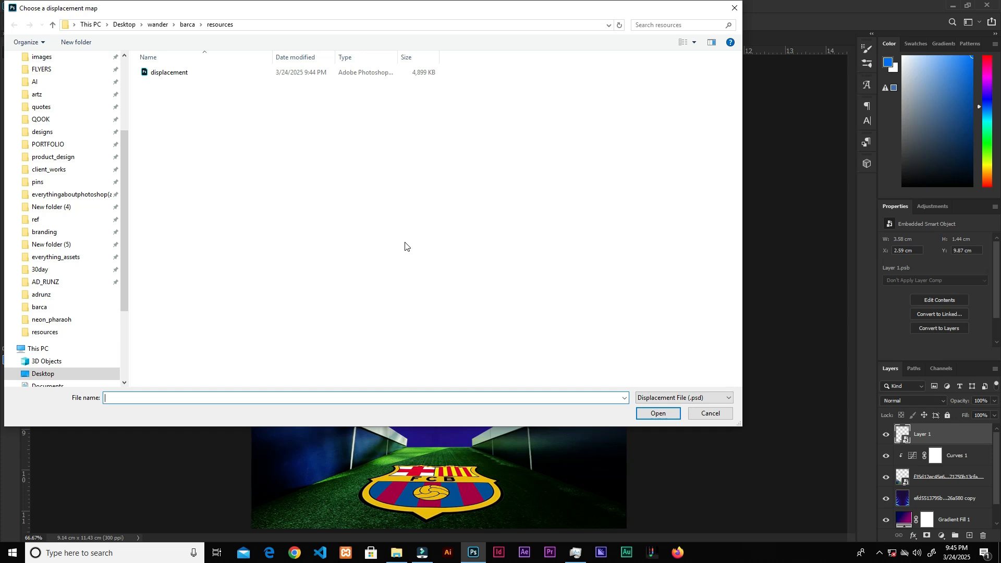
left_click(180, 76)
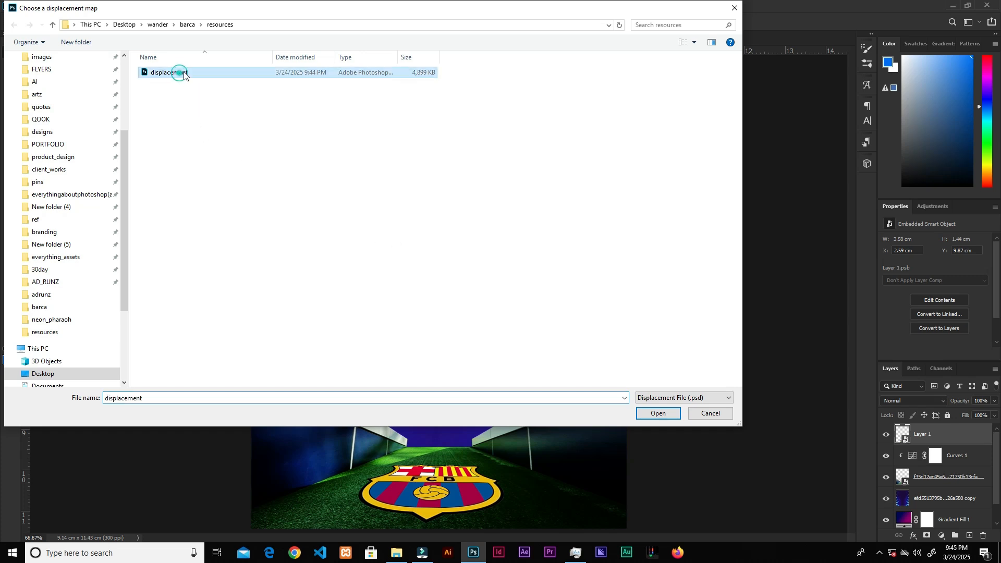
left_click(657, 414)
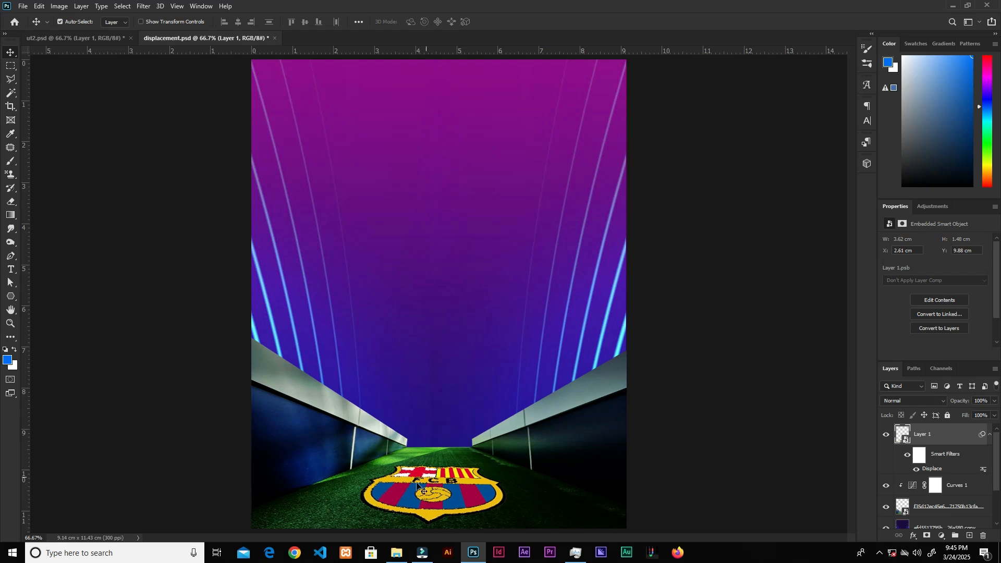
Step: Zoom in on the crest and compare it with and without the displacement
key("ctrl+plus")
key("ctrl+plus")
key("ctrl+plus")
left_click_drag(441, 506, 445, 297)
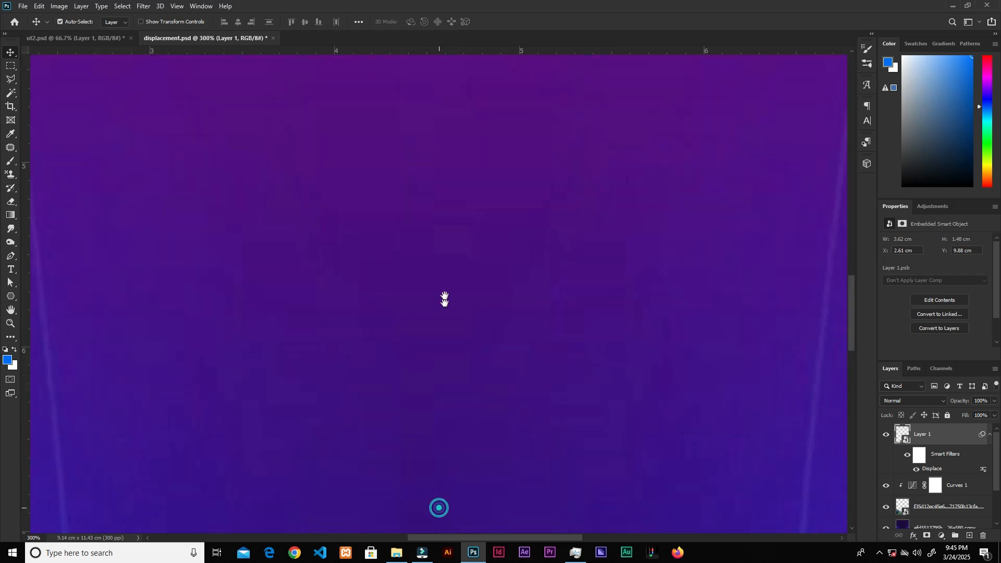
left_click_drag(480, 393, 527, 292)
left_click_drag(480, 432, 542, 277)
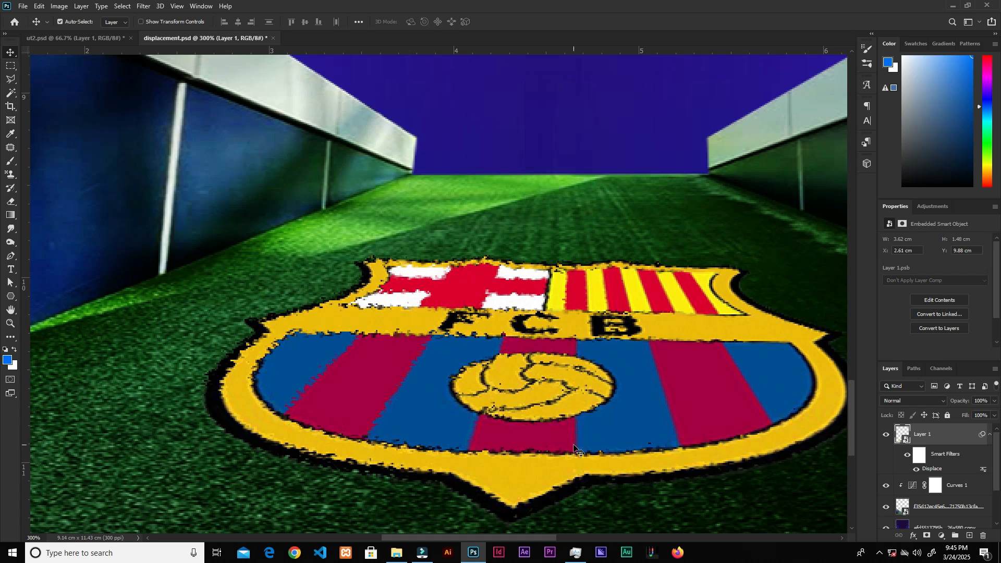
key("ctrl+z")
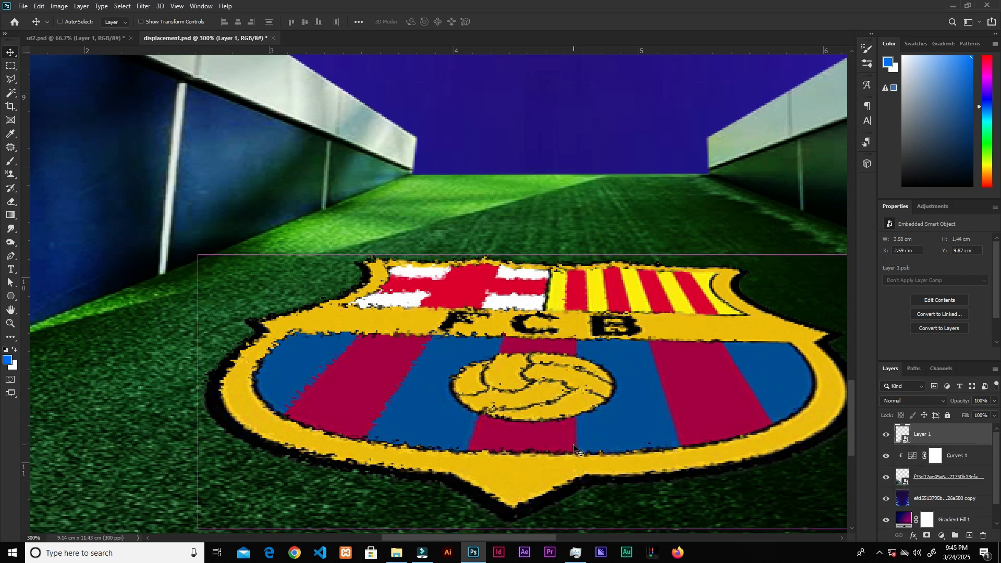
key("ctrl+shift+z")
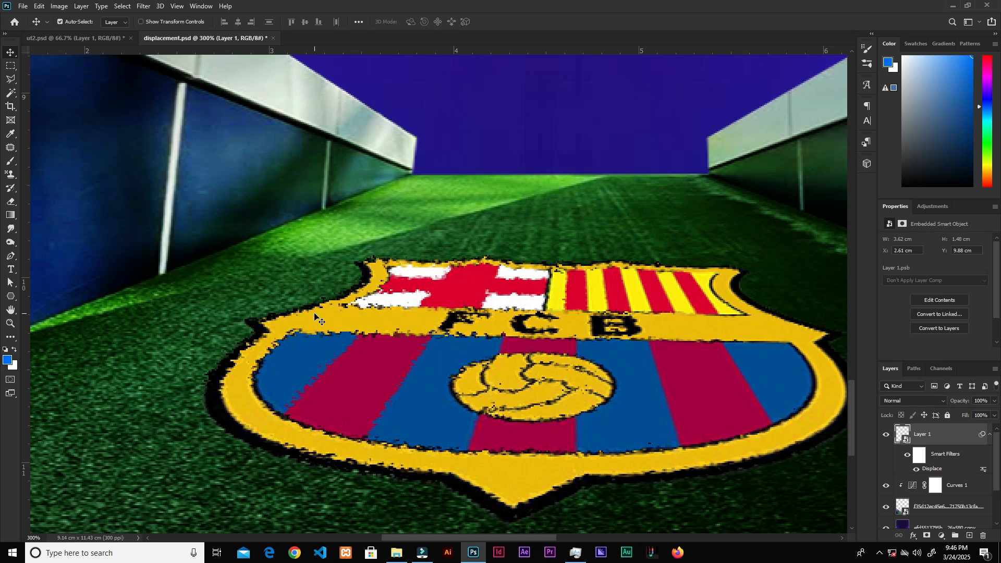
key("ctrl+minus")
key("ctrl+minus")
key("ctrl+minus")
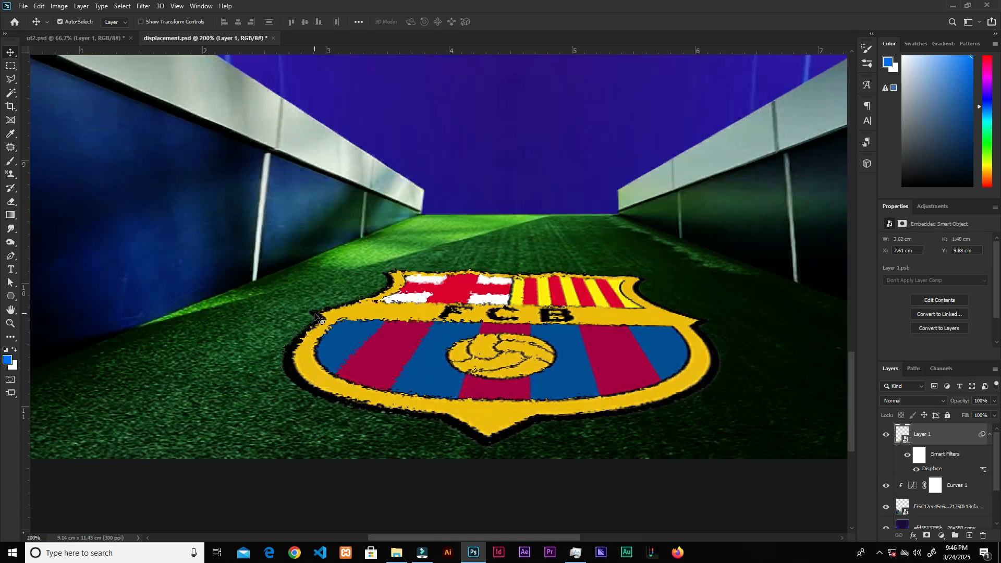
key("ctrl+minus")
key("ctrl+minus")
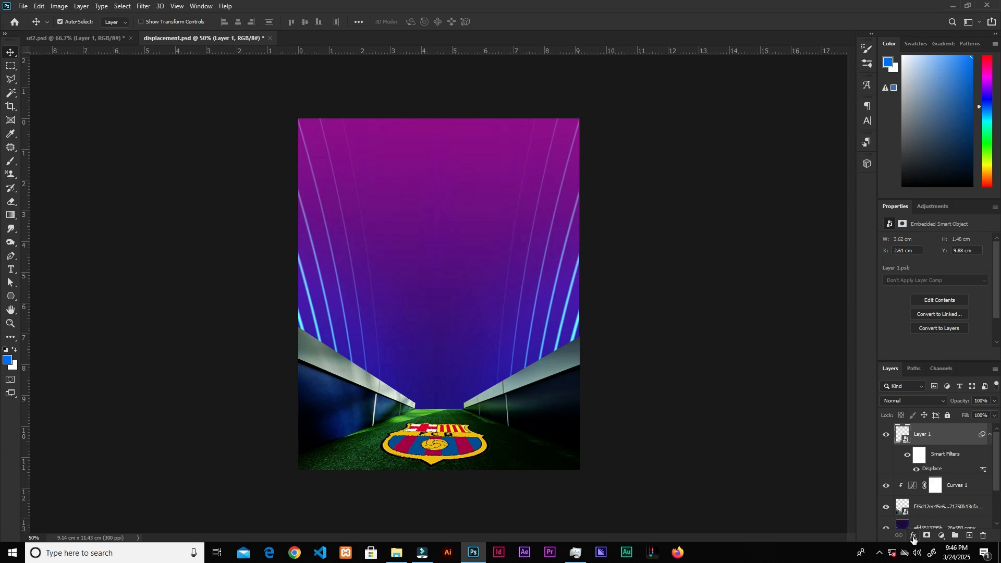
Step: Blend the crest into the grass by splitting the Underlying Layer black Blend If slider to 0/82
right_click(910, 438)
left_click(933, 436)
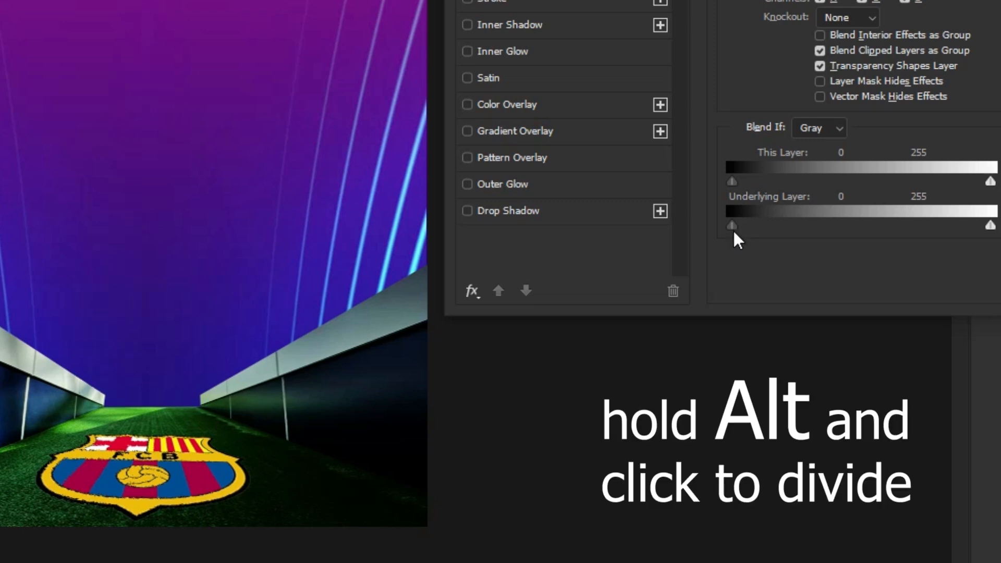
left_click(733, 226, "alt")
left_click_drag(739, 227, 816, 238)
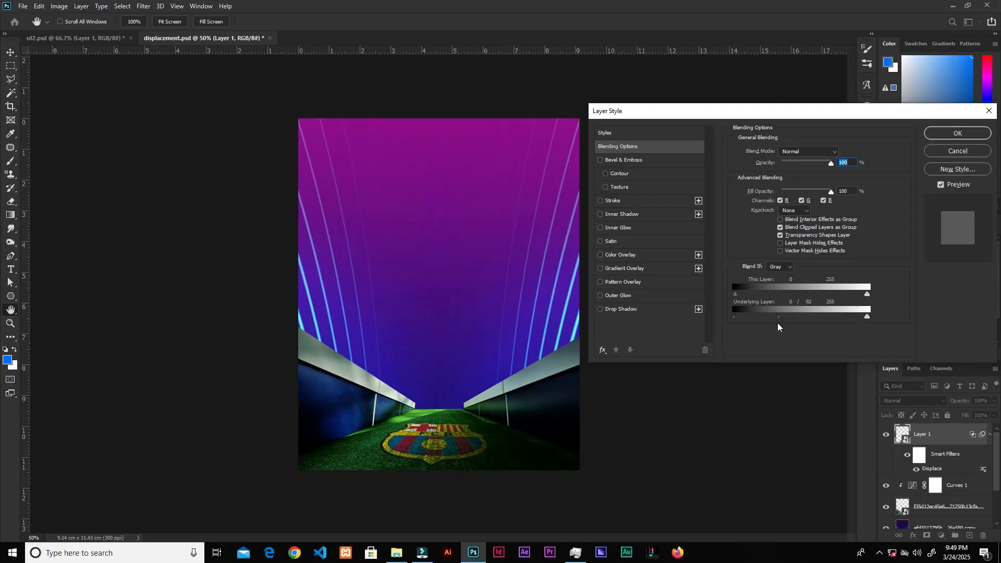
left_click(957, 134)
key("ctrl+plus")
key("ctrl+plus")
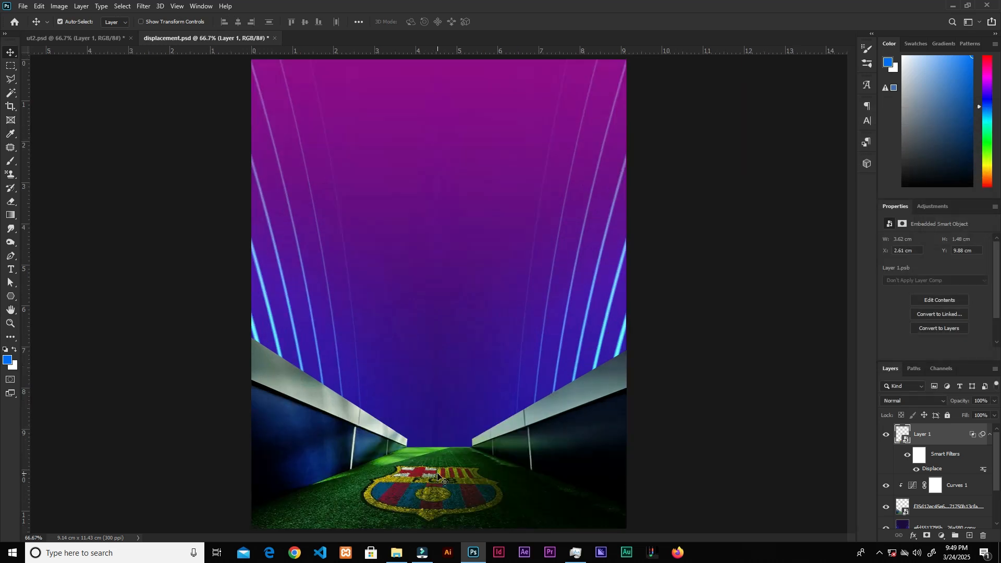
Step: Zoom in and toggle the crest's displacement off and on to compare, then zoom back out
left_click_drag(443, 475, 476, 241)
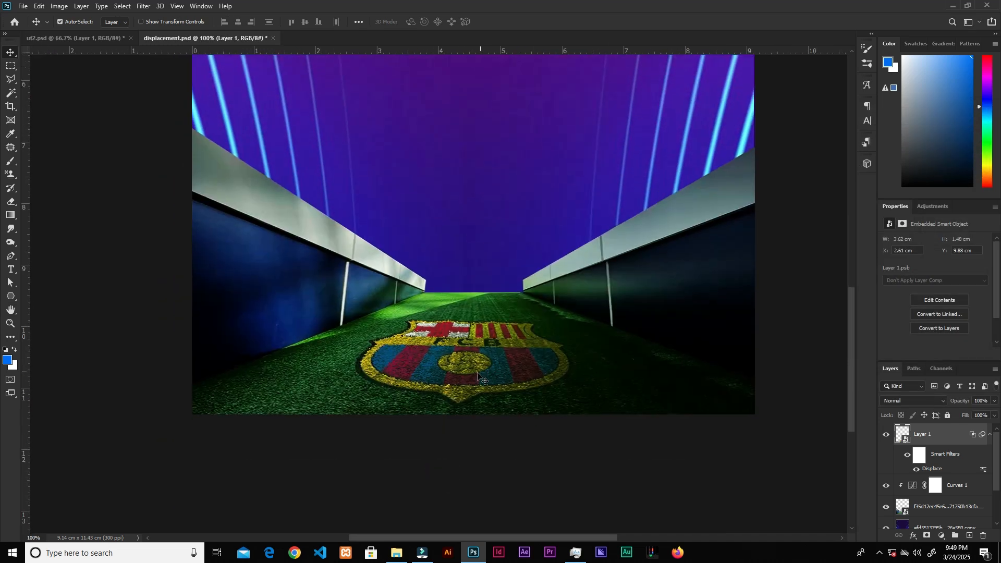
key("ctrl+z")
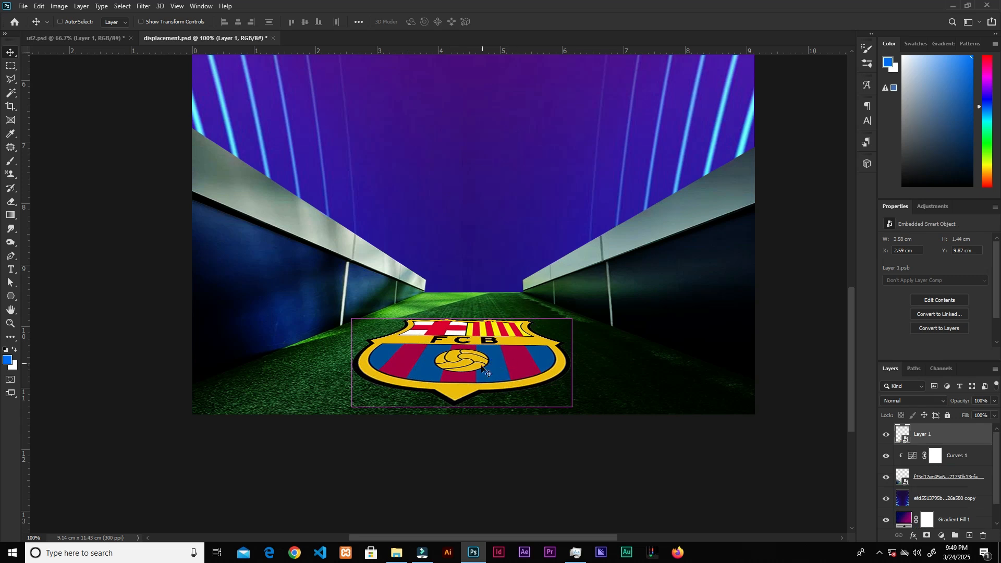
key("ctrl+shift+z")
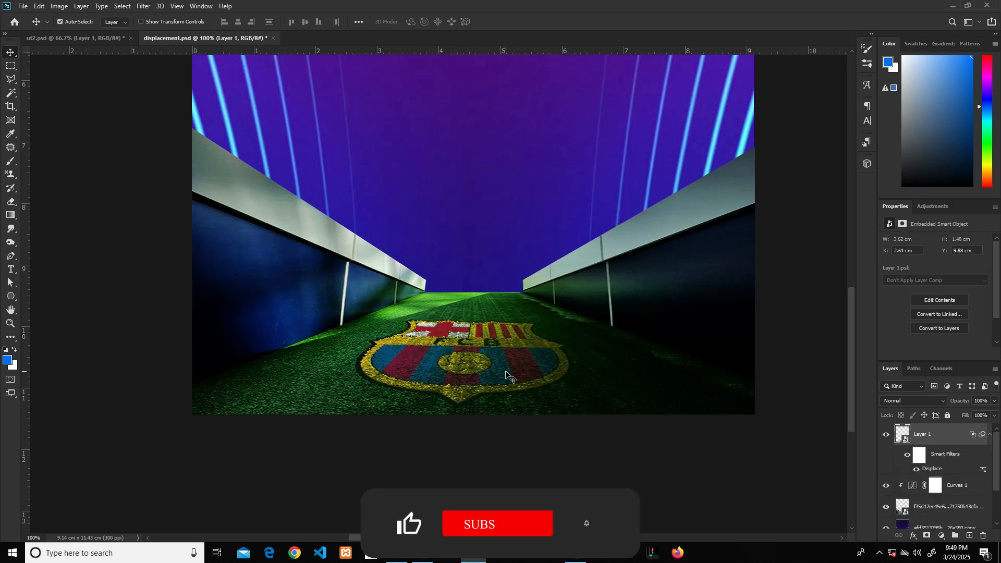
key("ctrl+minus")
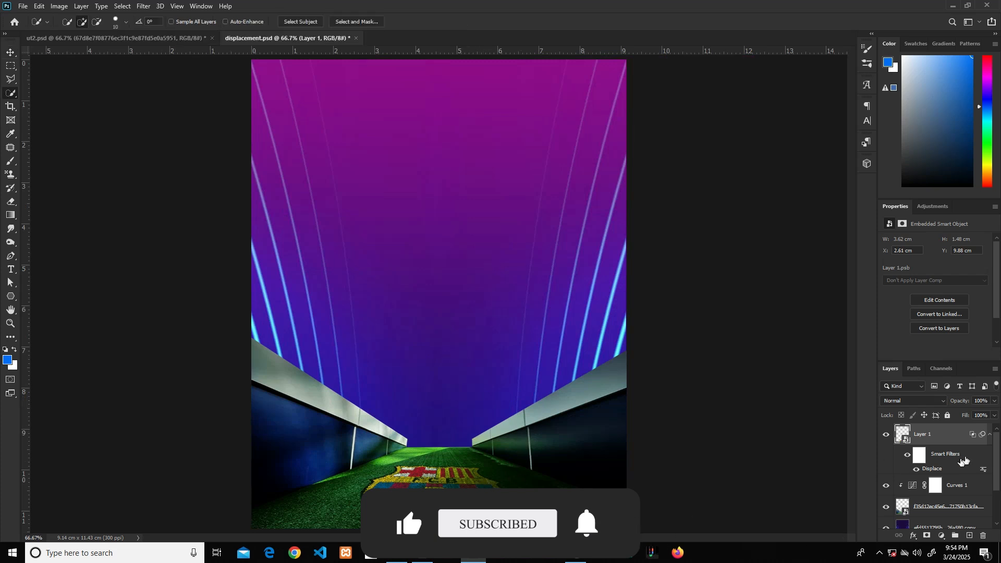
Step: Group the crest, Curves and tunnel layers and name the group "carpet"
scroll(936, 494, "down", 1)
left_click(936, 491, "shift")
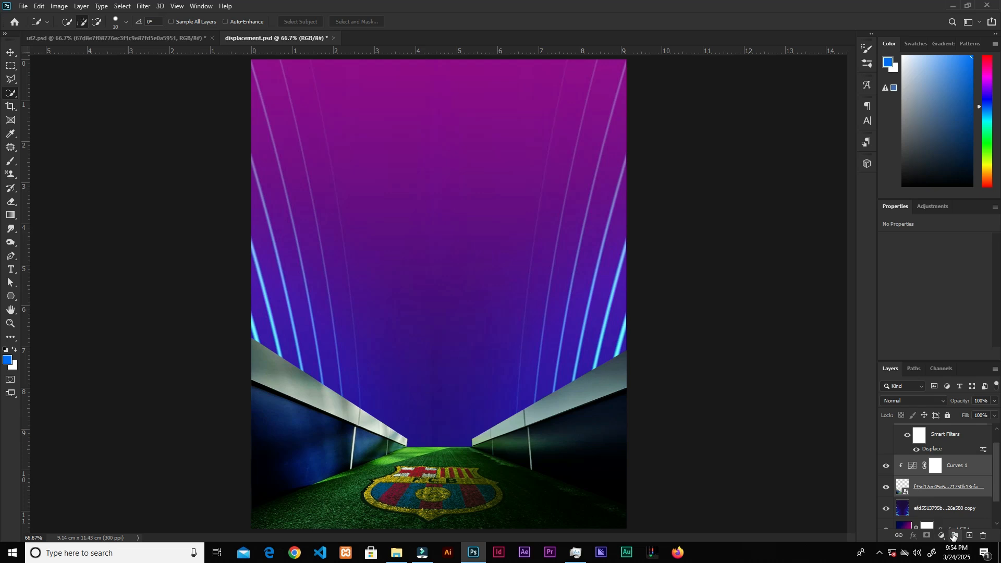
key("ctrl+g")
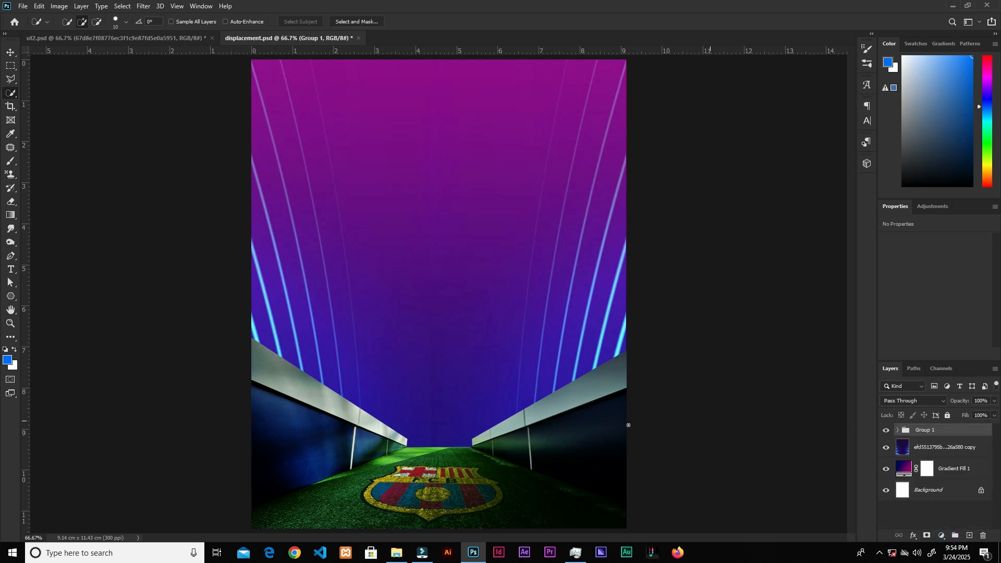
double_click(927, 431)
type("carpet")
left_click(977, 430)
Step: Place the Champions League stadium image above the streak layer, scaled to about 12.78% at the tunnel's far end
left_click(935, 441)
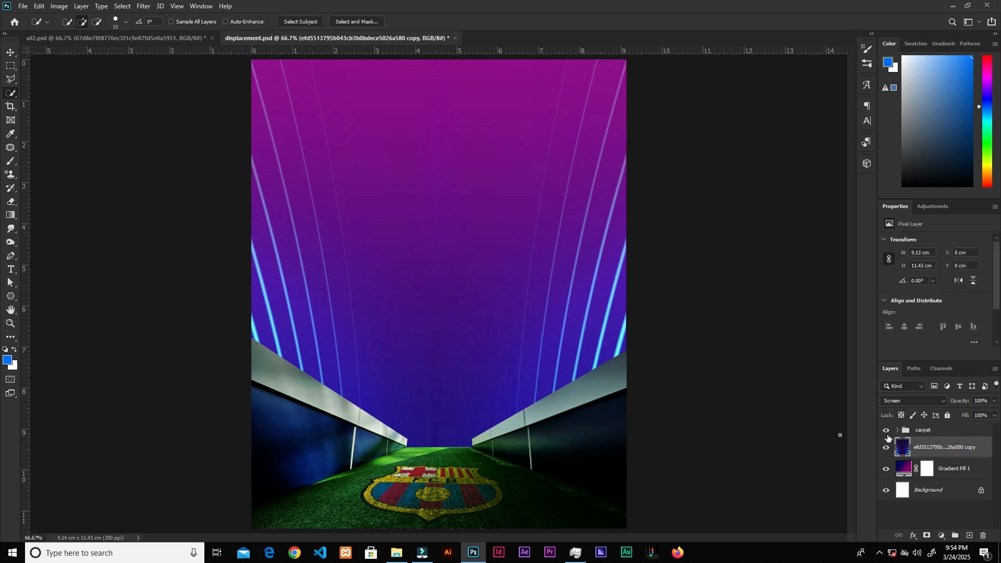
left_click(396, 553)
left_click_drag(618, 122, 507, 333)
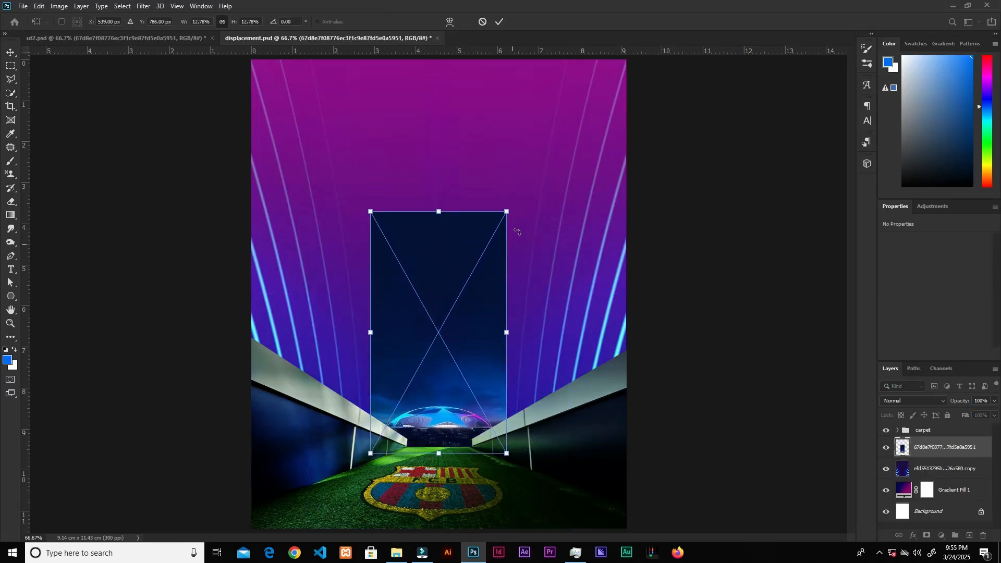
left_click(500, 21)
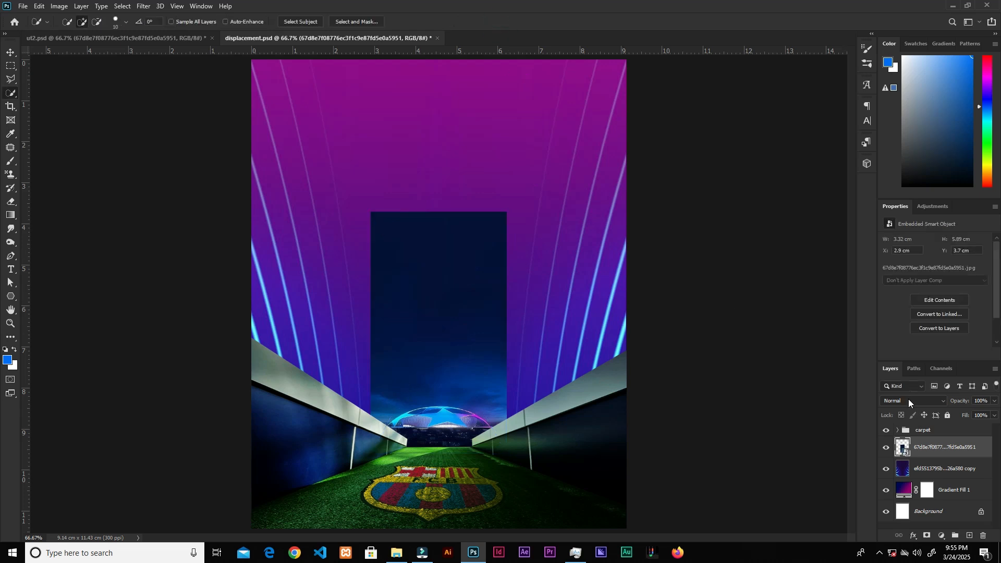
Step: Set the stadium layer's blend mode to Linear Dodge (Add) and add a layer mask to it
left_click(908, 401)
left_click(912, 383)
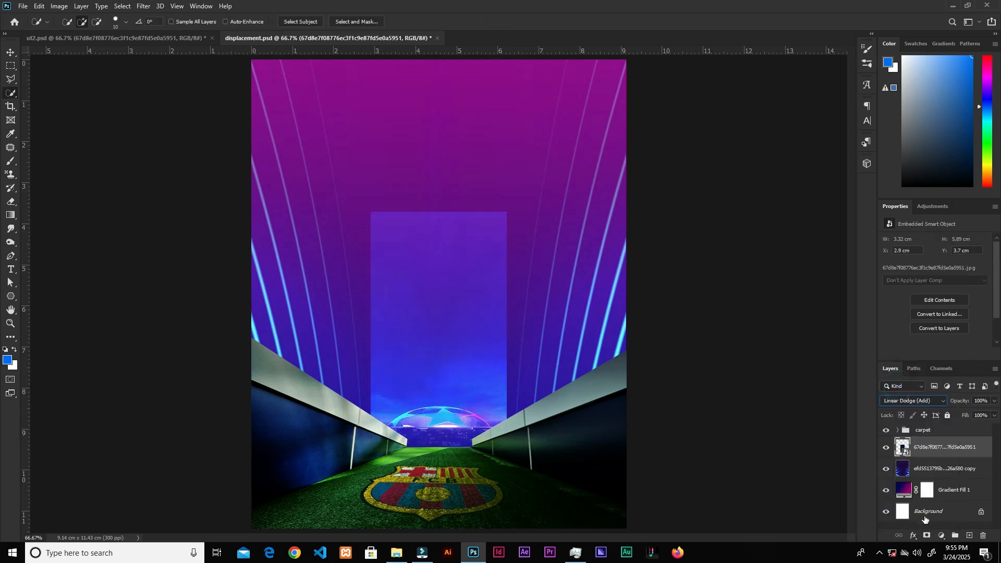
left_click(927, 536)
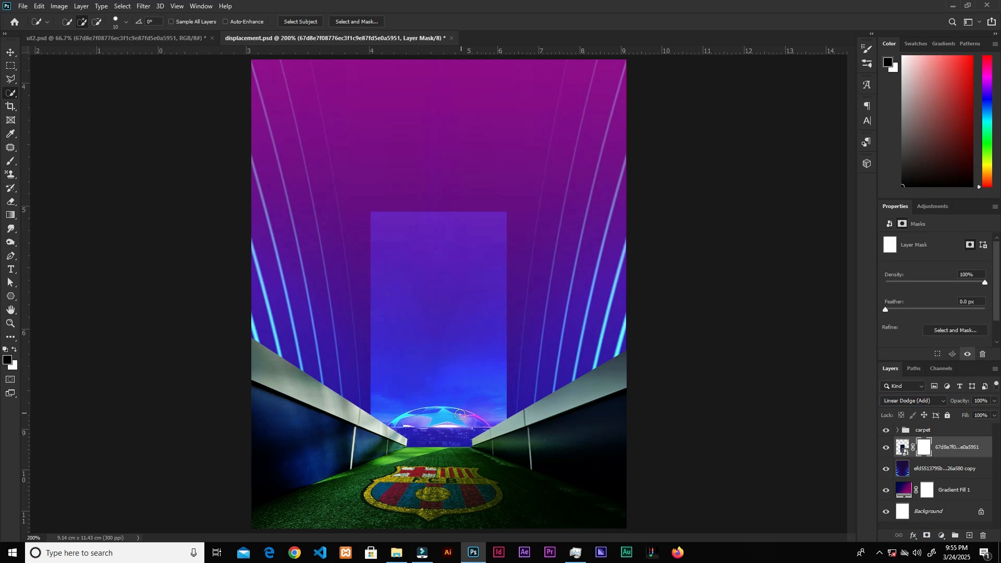
Step: Paint black on the stadium mask with the Brush to hide the image above the stadium roof
scroll(459, 417, "up", 2)
scroll(459, 425, "down", 1)
left_click(11, 161)
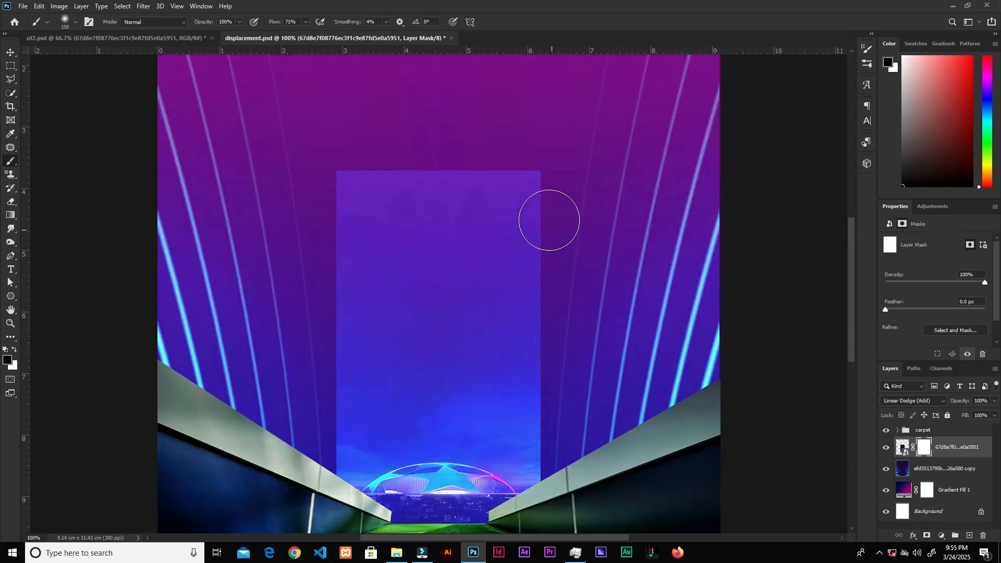
mouse_move(442, 185)
left_mouse_down()
mouse_move(557, 191)
mouse_move(380, 172)
mouse_move(335, 246)
mouse_move(548, 319)
mouse_move(321, 347)
mouse_move(347, 425)
mouse_move(548, 447)
mouse_move(496, 422)
mouse_move(494, 432)
mouse_move(313, 458)
mouse_move(570, 447)
mouse_move(434, 485)
left_mouse_up()
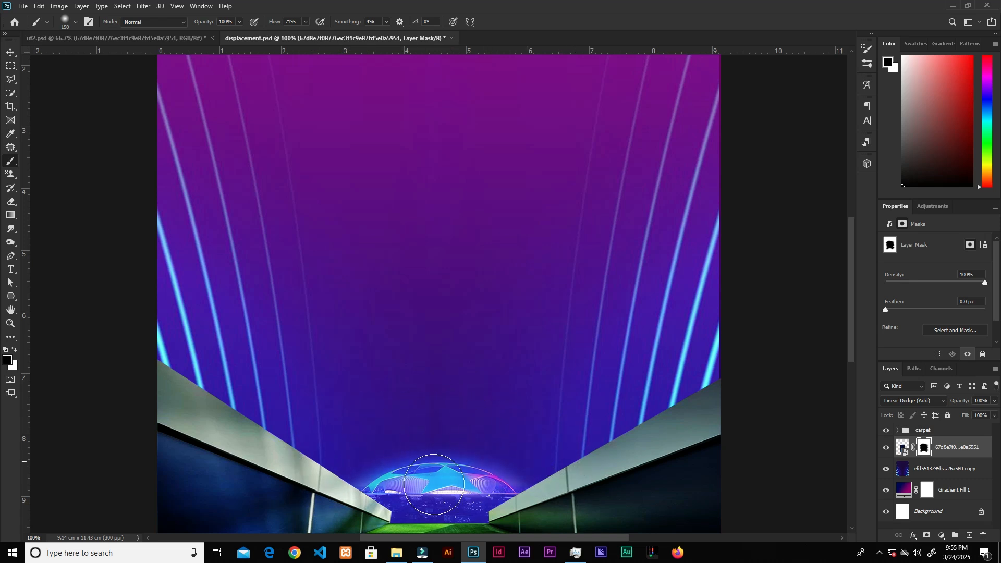
key("v")
key("ctrl+minus")
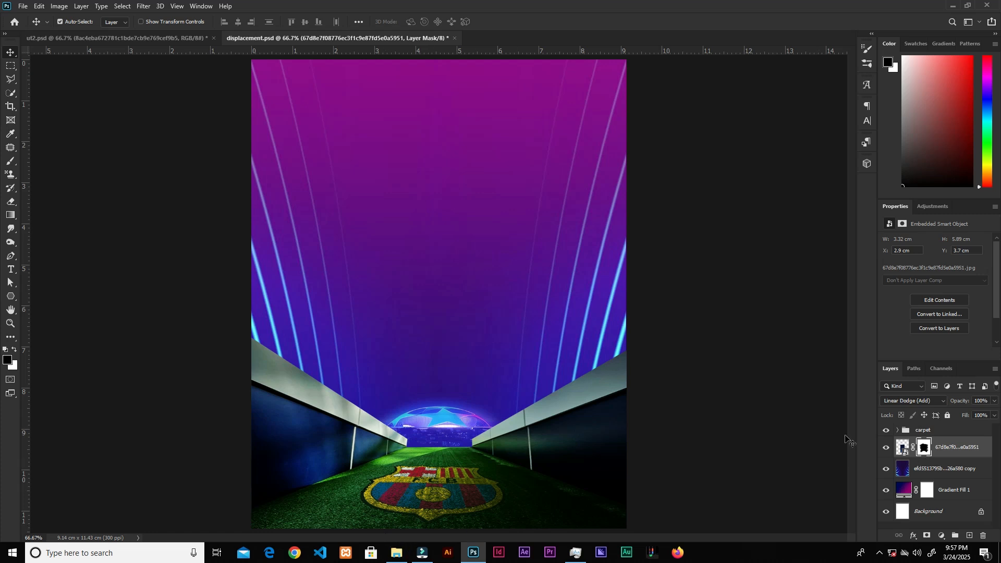
Step: Place a light beams image above the streak layer, scale it to about 18.56%, and set it to Linear Dodge (Add)
left_click(935, 469)
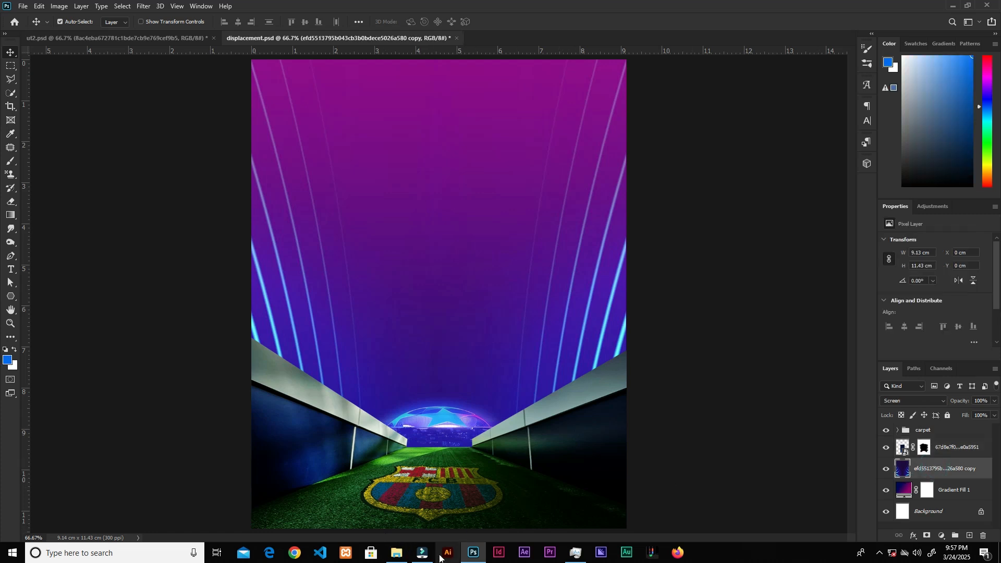
left_click(398, 552)
left_click_drag(326, 125, 509, 436)
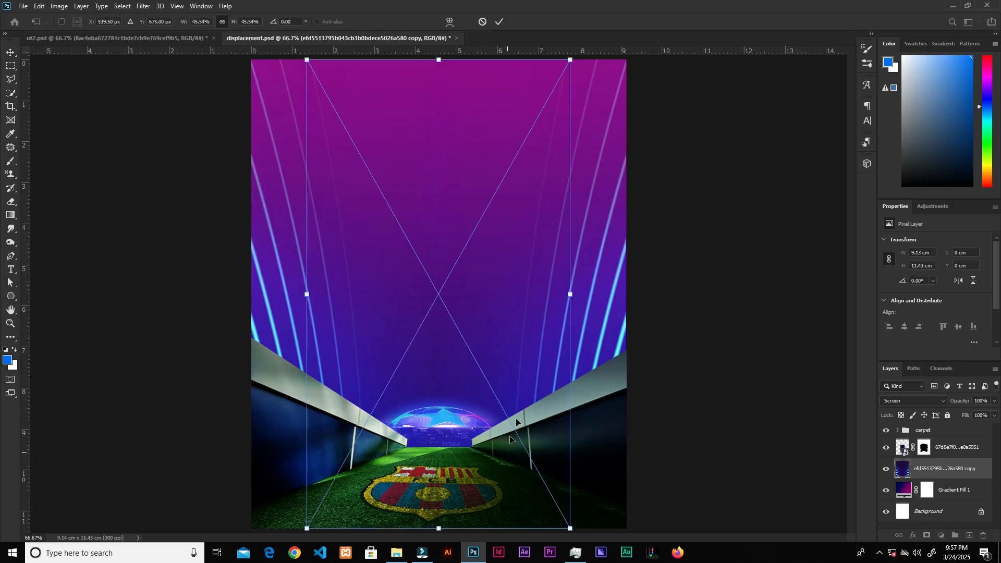
left_click_drag(478, 396, 480, 397)
left_click_drag(526, 237, 498, 287)
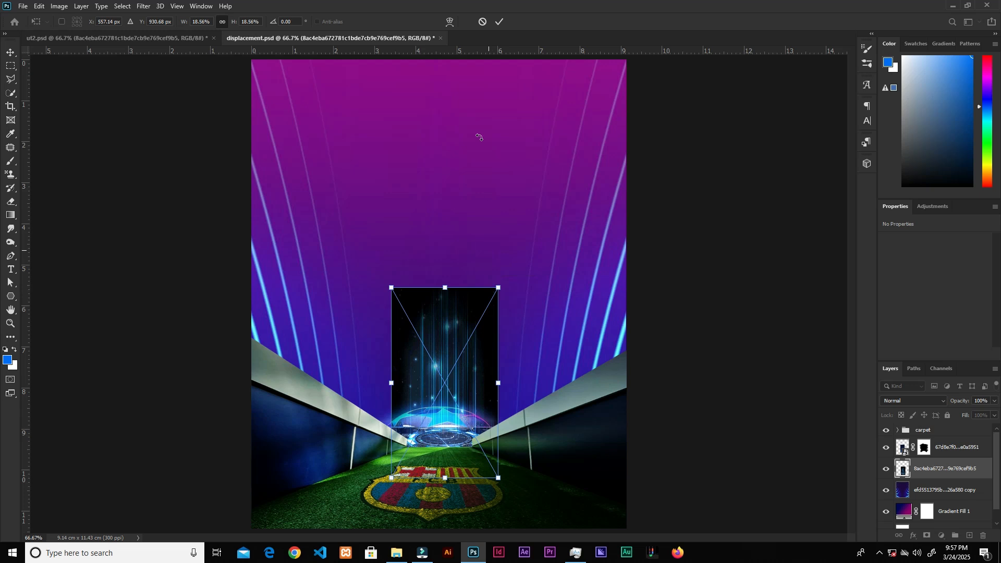
left_click(499, 21)
left_click(914, 401)
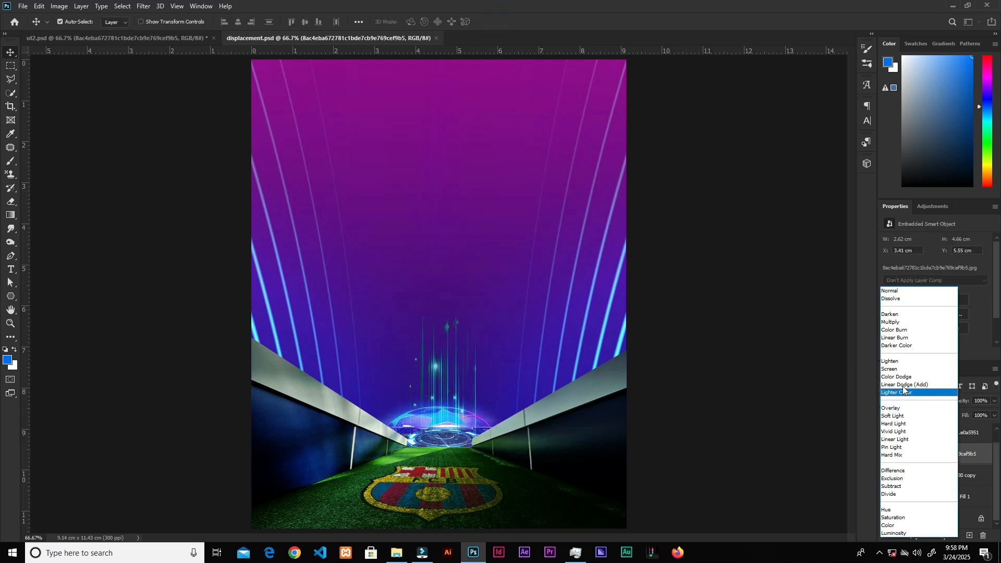
left_click(903, 385)
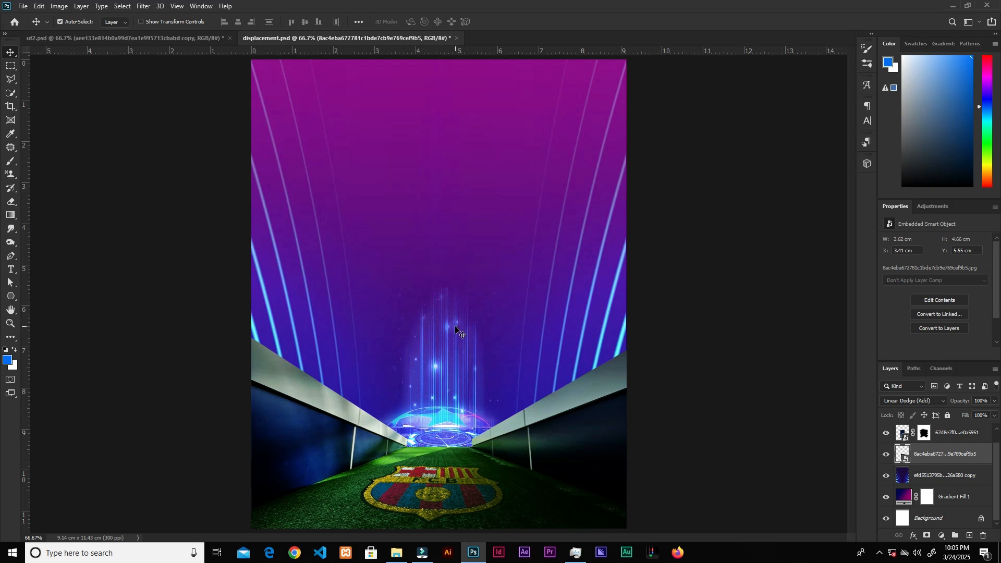
Step: Draw a V-shaped triangle with the Pen tool from the canvas top down to the tunnel's vanishing point
left_click(11, 256)
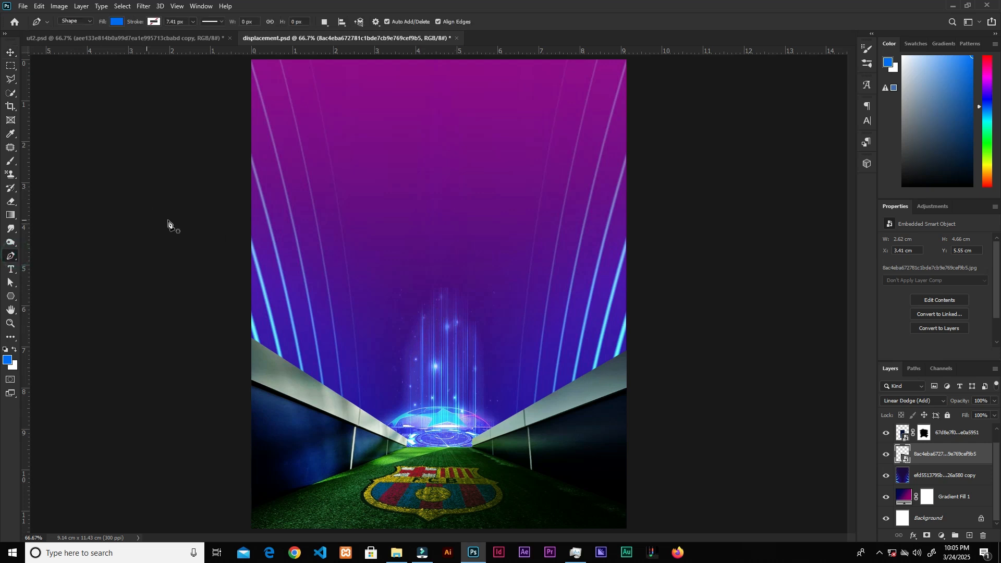
left_click(545, 61)
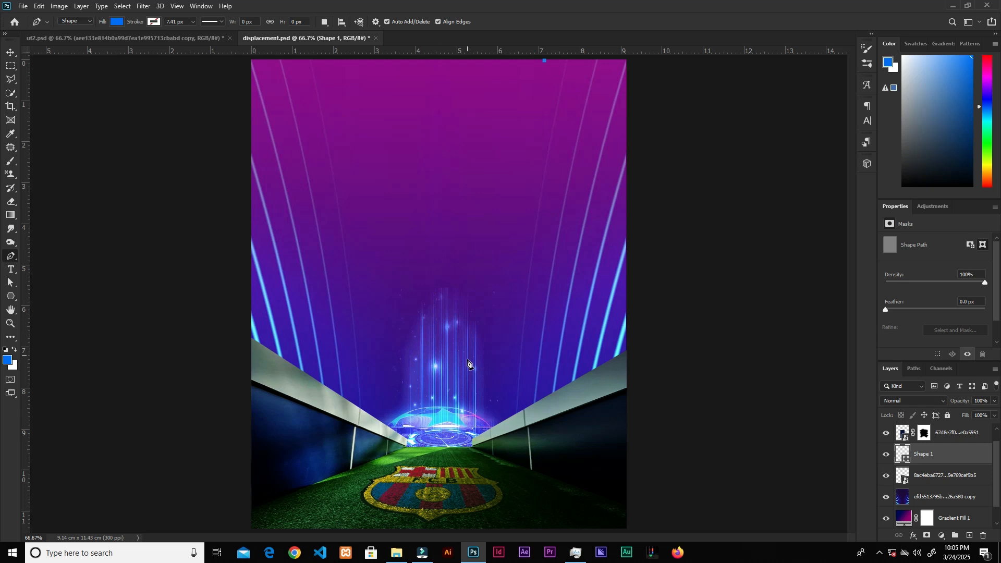
left_click(453, 356)
left_click(347, 60)
left_click(545, 61)
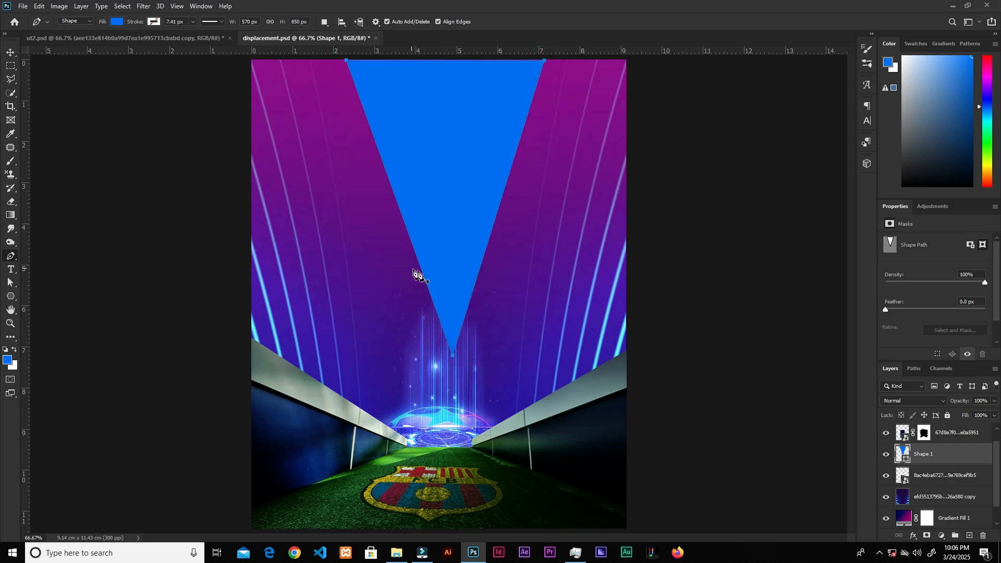
left_click(482, 263)
key("v")
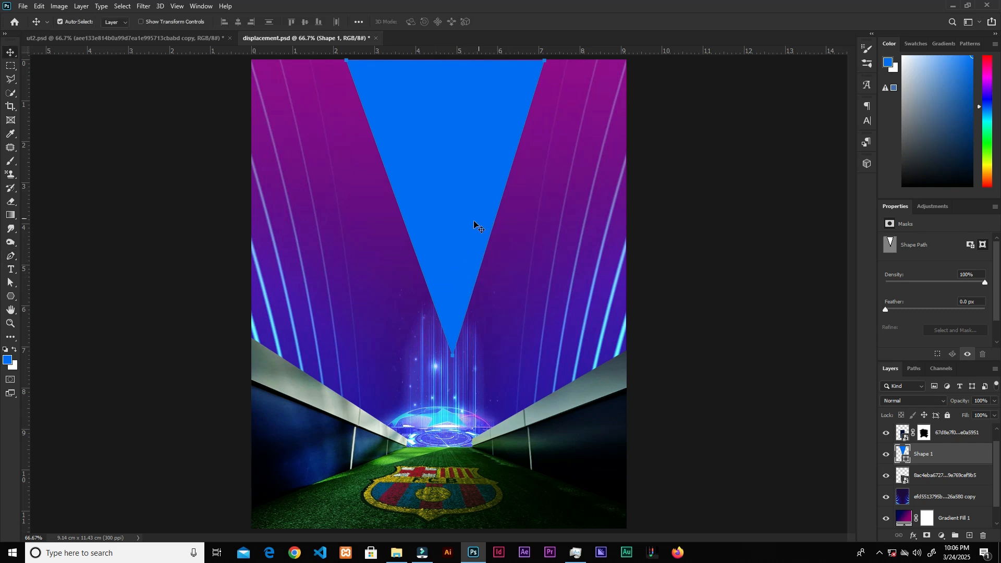
Step: Set the triangle shape's fill colour to #bbbbbb
double_click(898, 453)
left_click(683, 204)
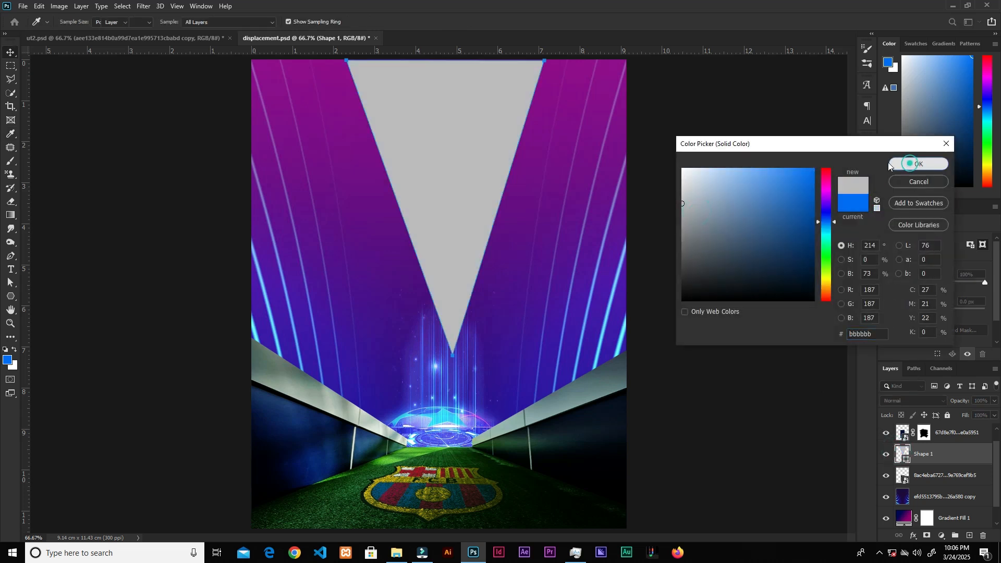
left_click(915, 165)
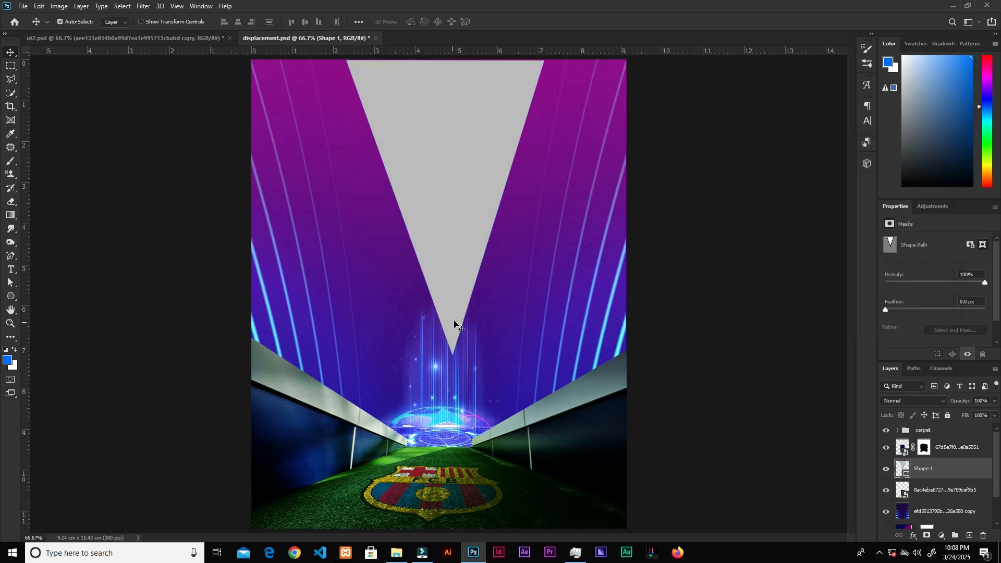
Step: Nudge the triangle's bottom point slightly left with the Direct Selection Tool
key("a")
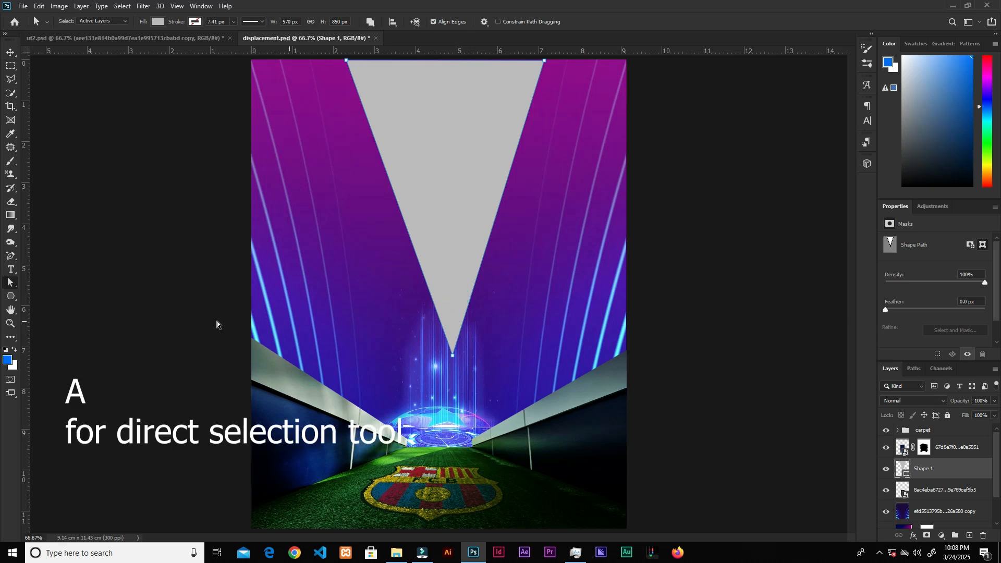
right_click(10, 283)
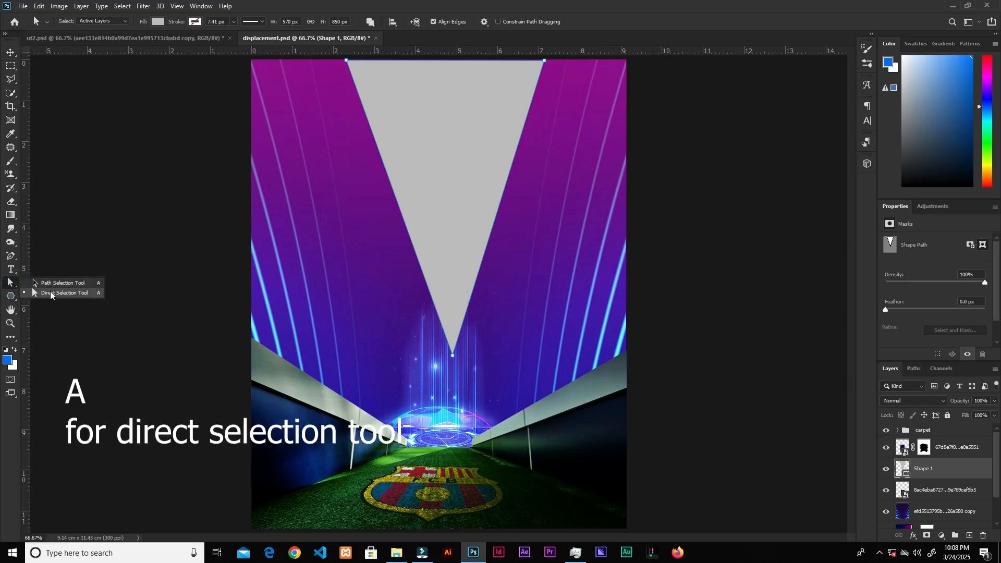
left_click(50, 294)
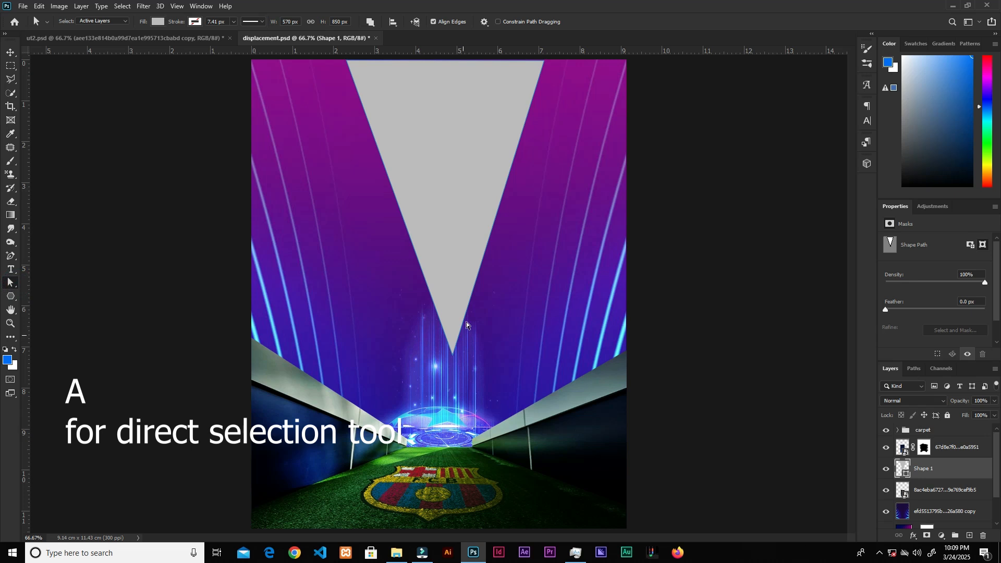
left_click(453, 358)
left_click_drag(452, 357, 445, 358)
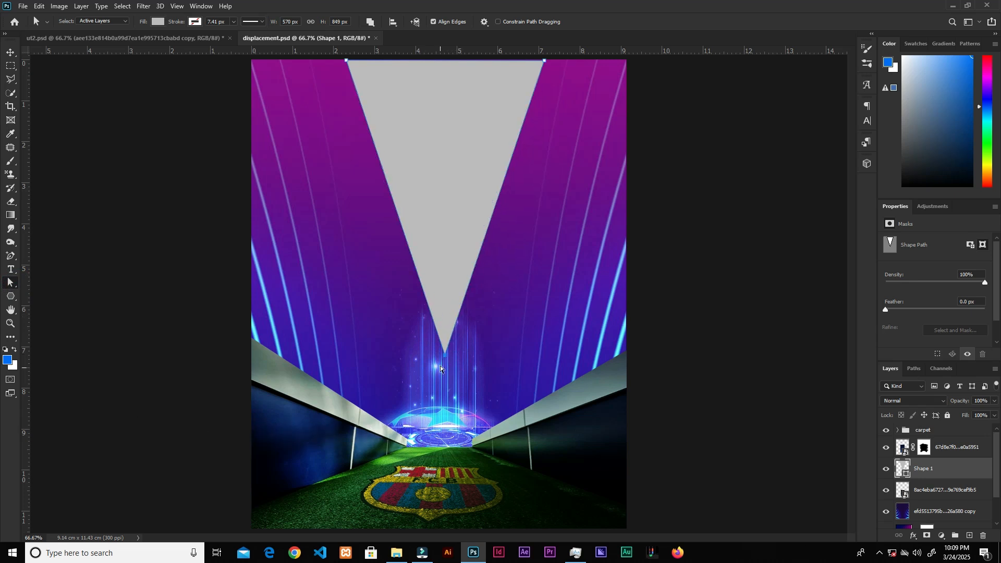
key("v")
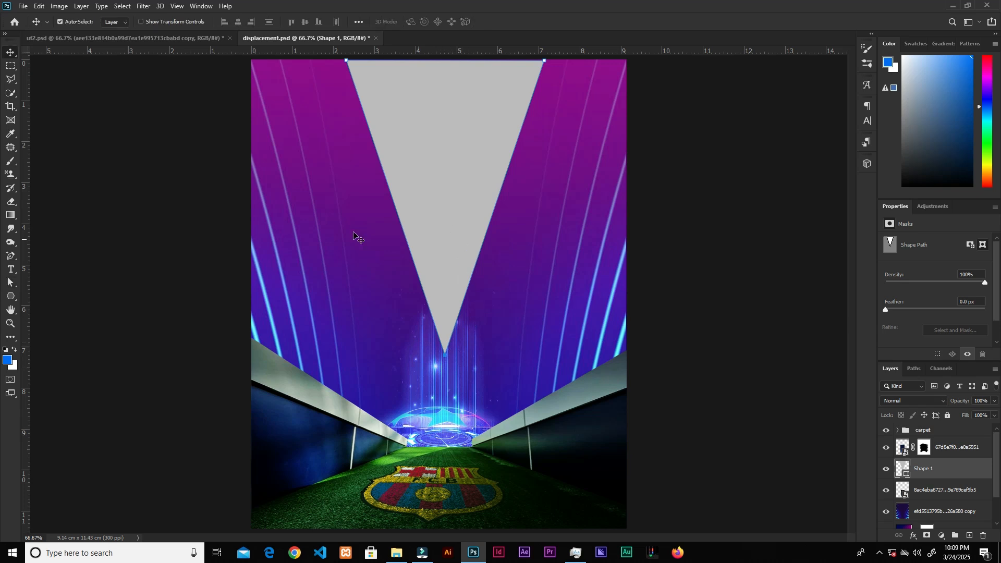
Step: Duplicate the triangle, move the copy right, and drag its bottom point back to the vanishing point
left_click_drag(437, 230, 633, 264)
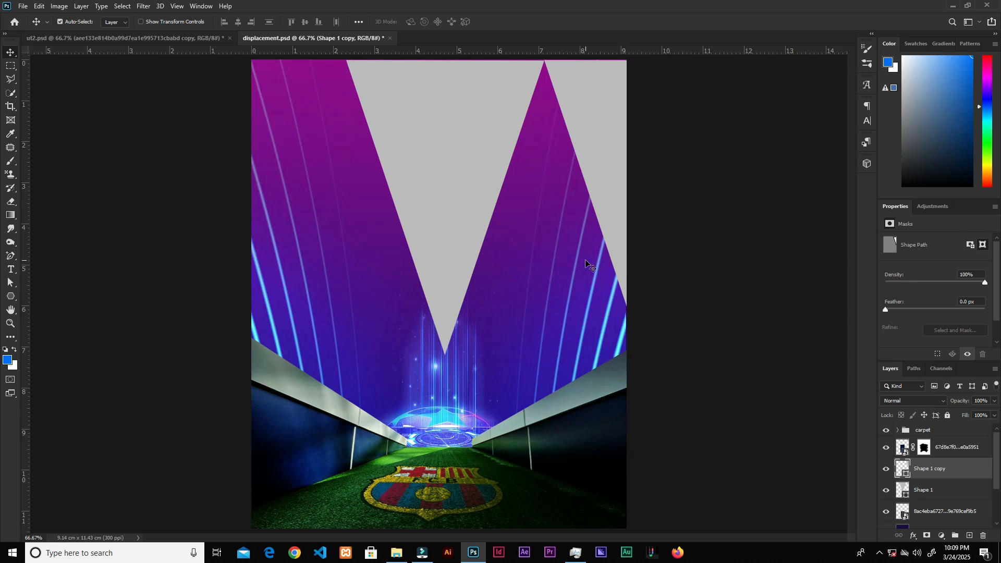
key("a")
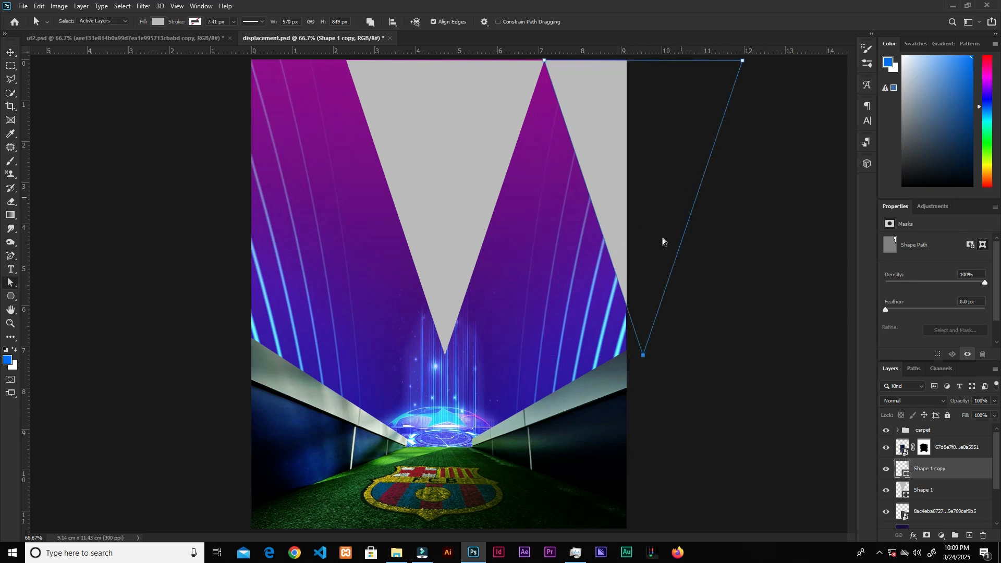
left_click(627, 224)
left_click(643, 358)
left_click_drag(644, 360, 446, 366)
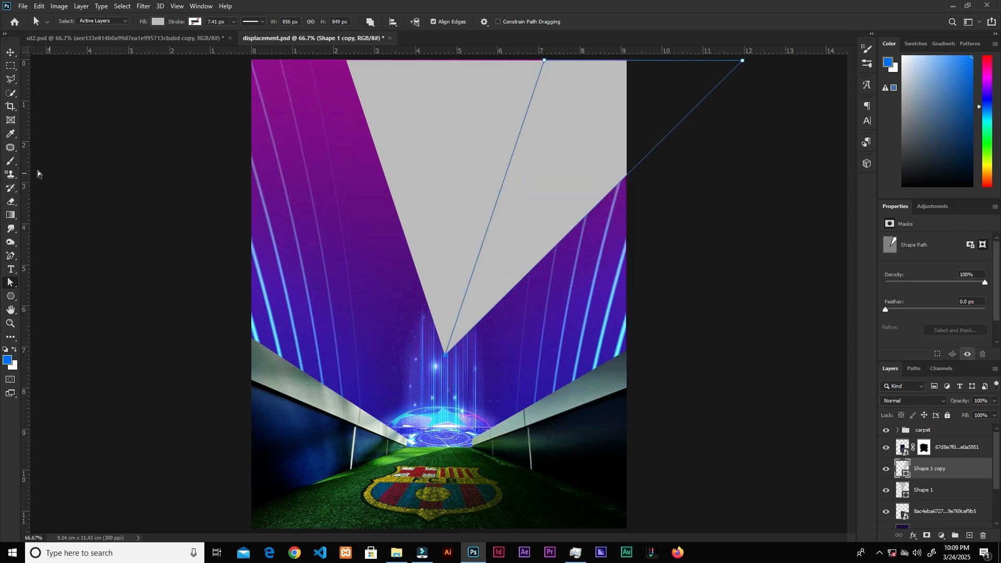
Step: Add an anchor point on the copy's outer edge and drag it outward to curve that edge
left_click(11, 257)
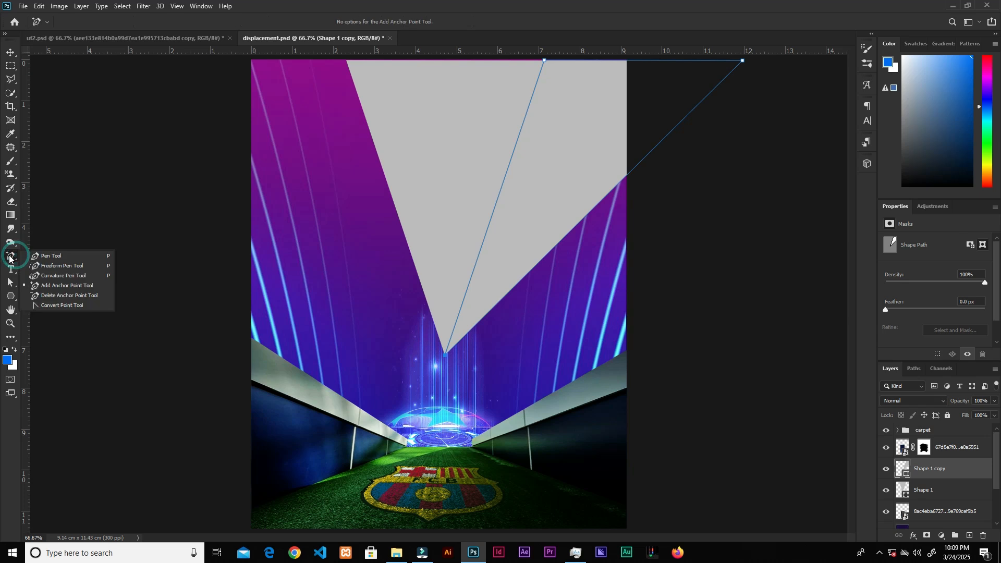
left_click(54, 286)
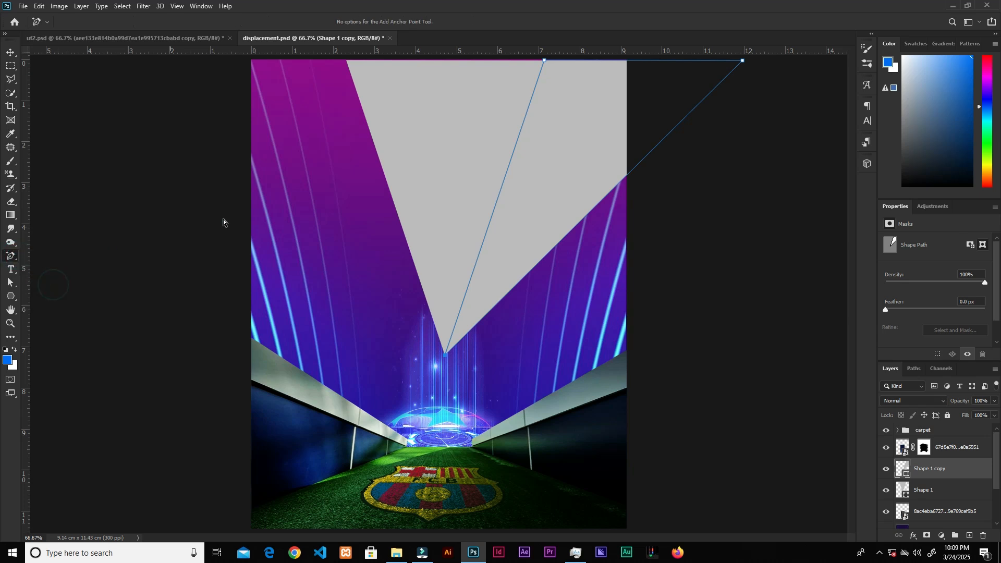
left_click(645, 158)
key("a")
left_click_drag(645, 158, 666, 217)
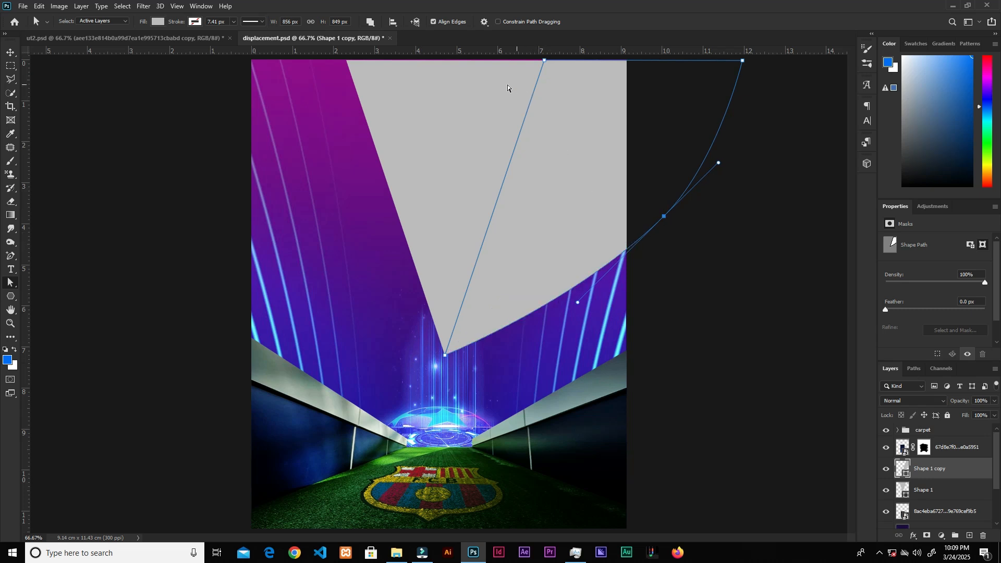
Step: Duplicate the curved shape, flip the copy horizontally, and position it on the left so both shapes meet at the vanishing point
left_click(11, 54)
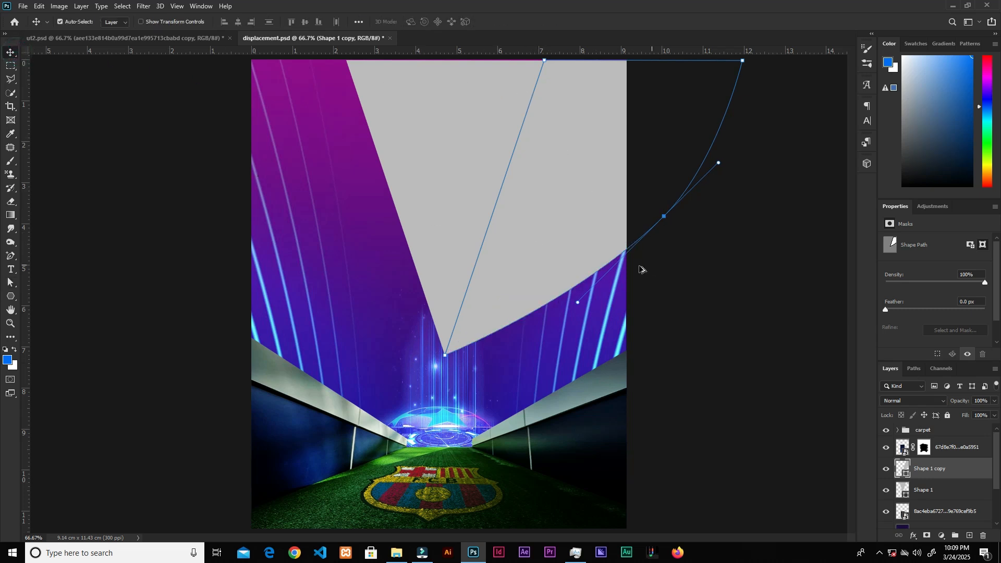
left_click_drag(562, 246, 441, 272)
key("ctrl+t")
right_click(382, 228)
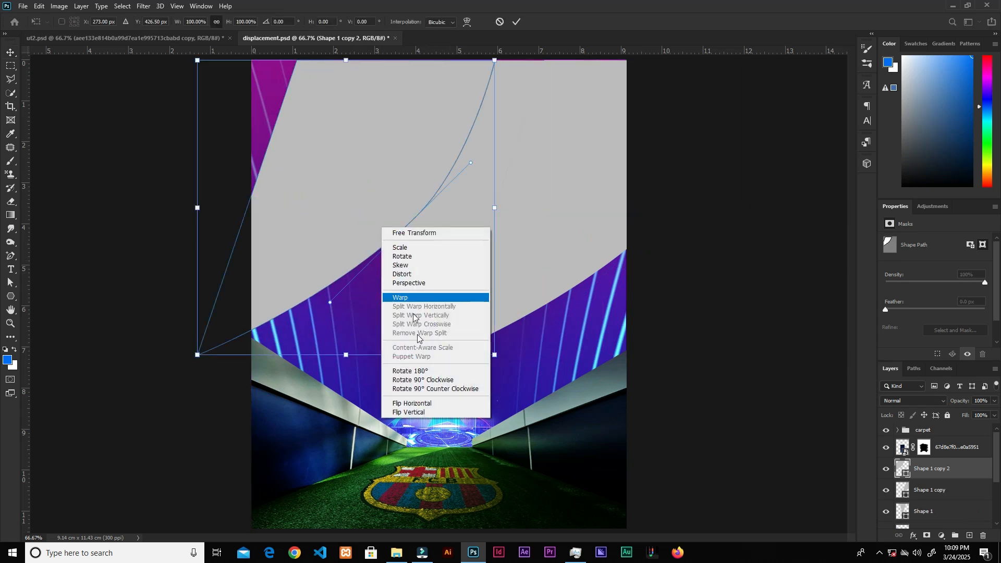
left_click(439, 404)
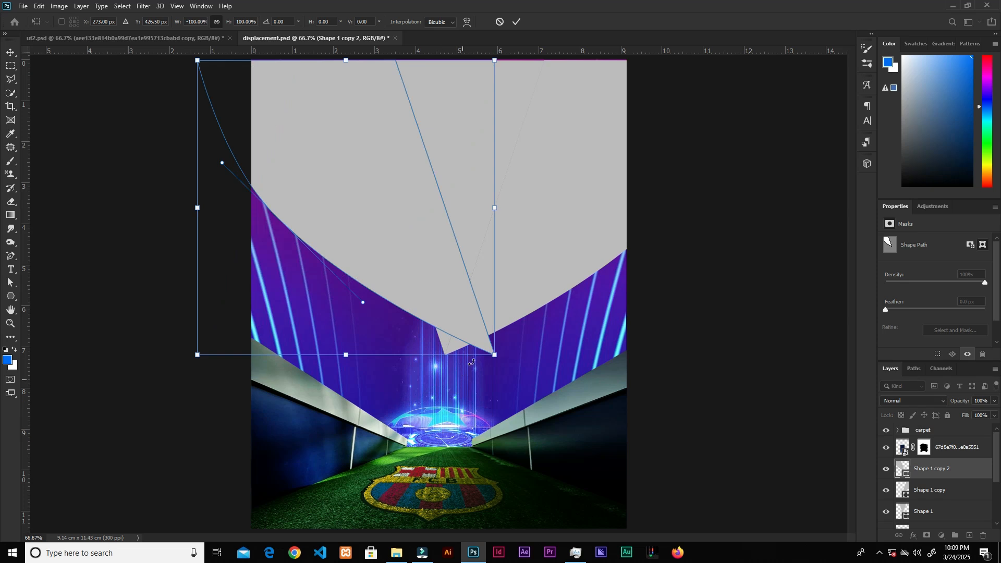
left_click_drag(465, 314, 411, 321)
left_click_drag(411, 321, 417, 322)
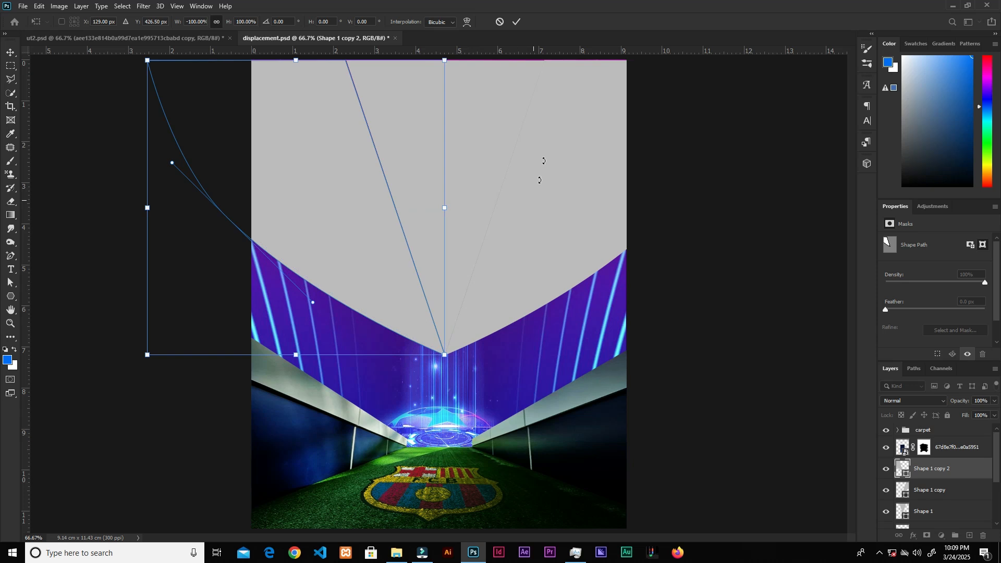
left_click(517, 22)
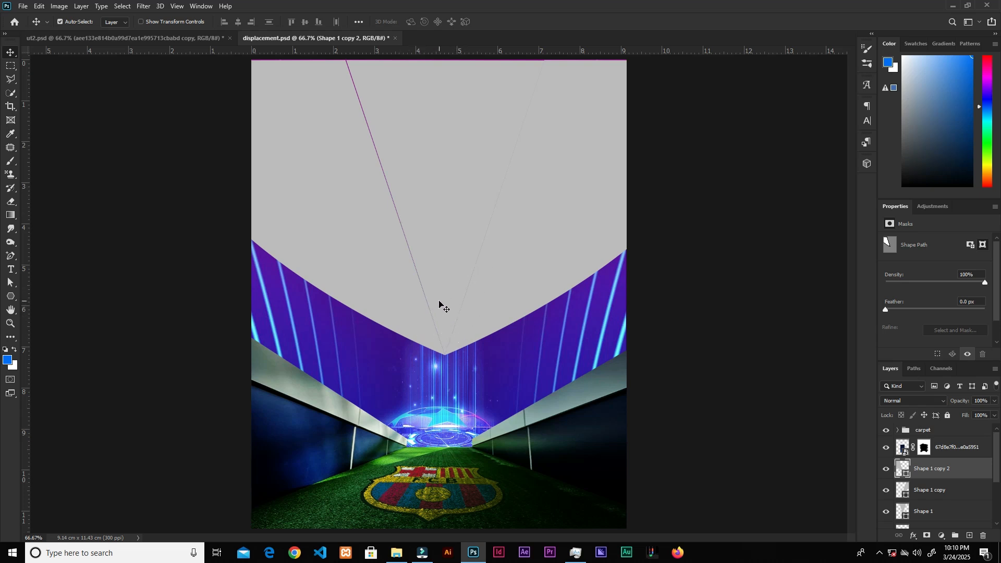
Step: Save, then place the red light-streak image from the resources folder above Shape 1 and position it over the central gap
key("ctrl+s")
left_click(449, 172)
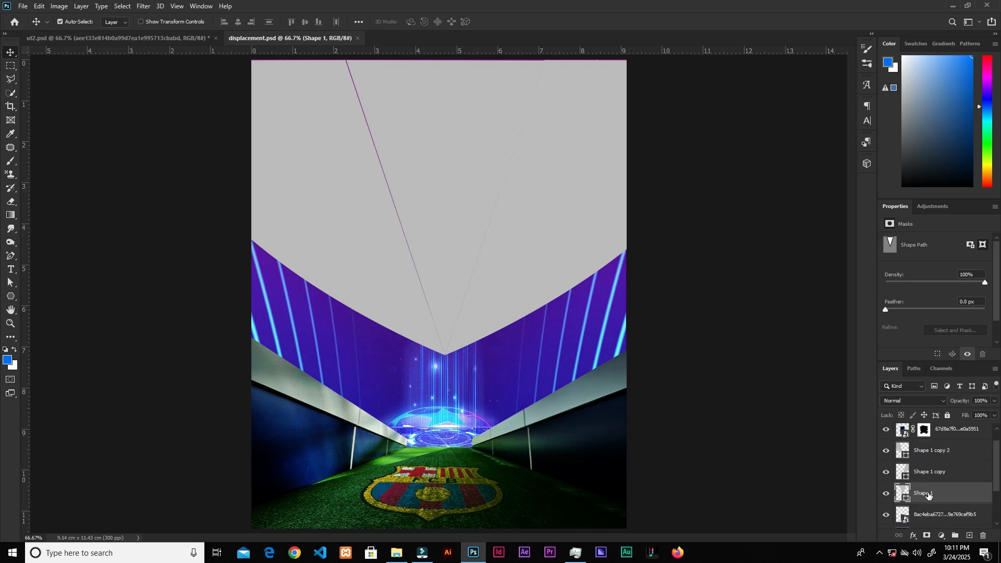
left_click(397, 552)
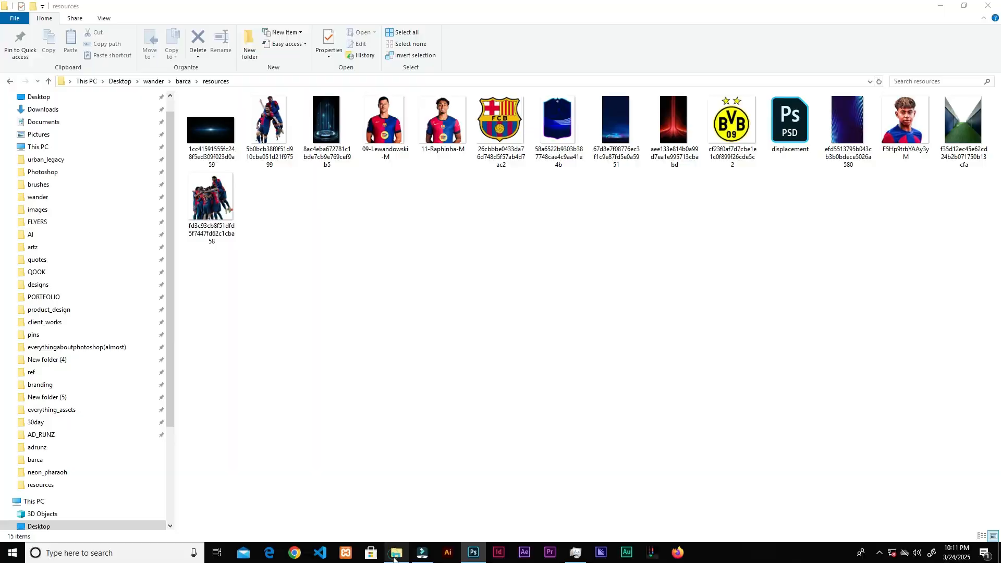
left_click_drag(672, 187, 492, 483)
left_click_drag(571, 528, 682, 395)
left_click_drag(488, 403, 489, 264)
left_click(499, 22)
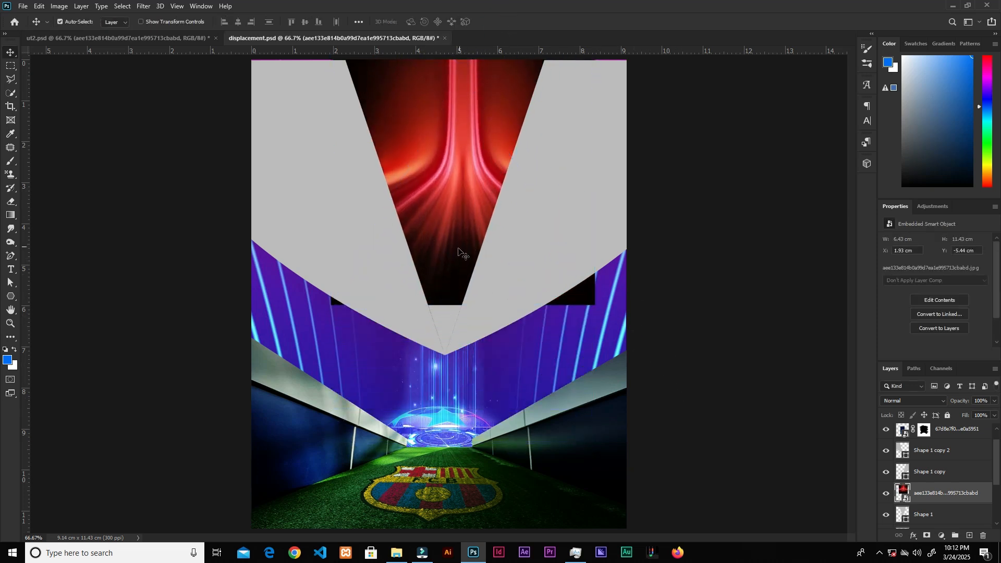
Step: Clip the red light image to the central shape below it and apply a Gaussian Blur to it
right_click(937, 494)
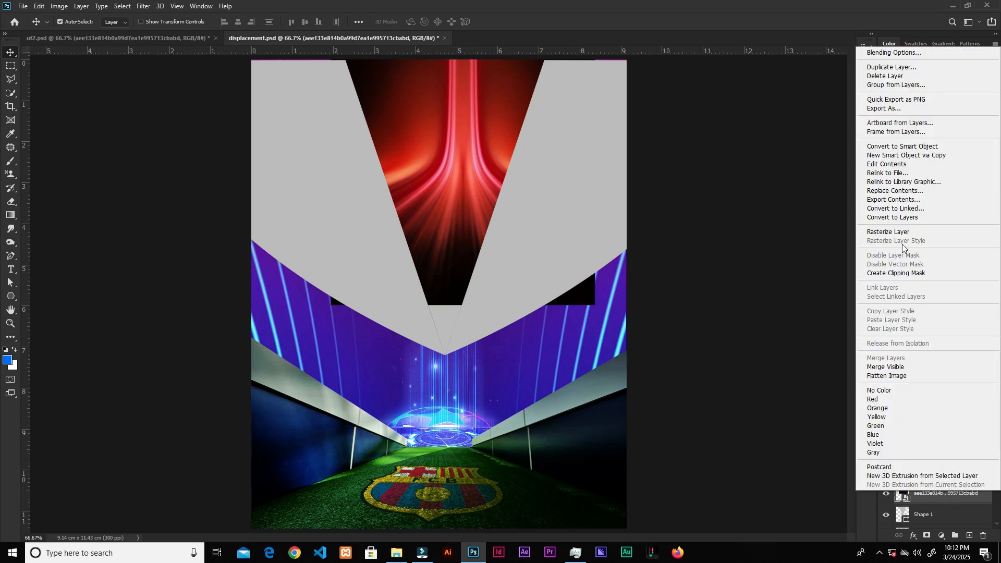
left_click(893, 274)
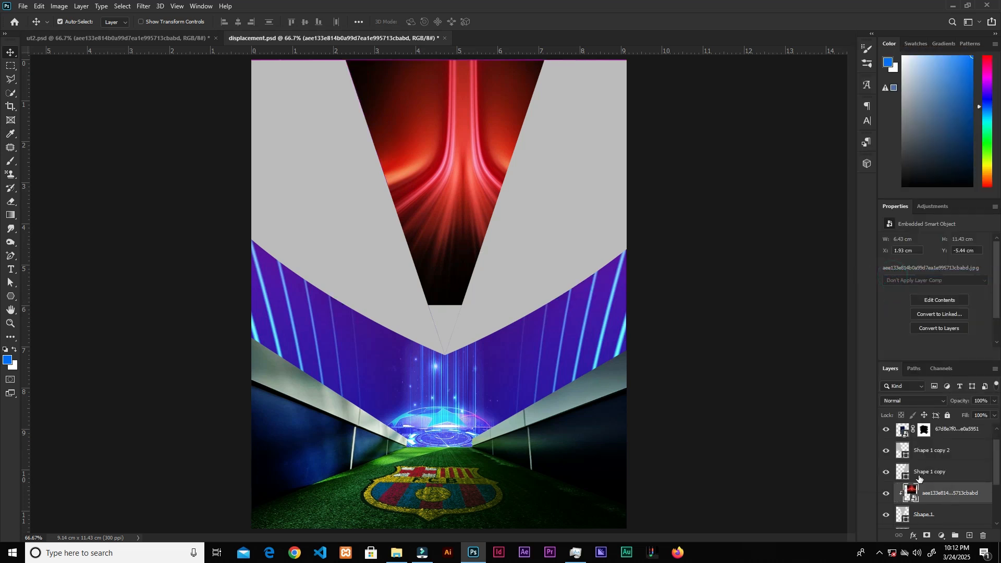
left_click(143, 7)
mouse_move(183, 124)
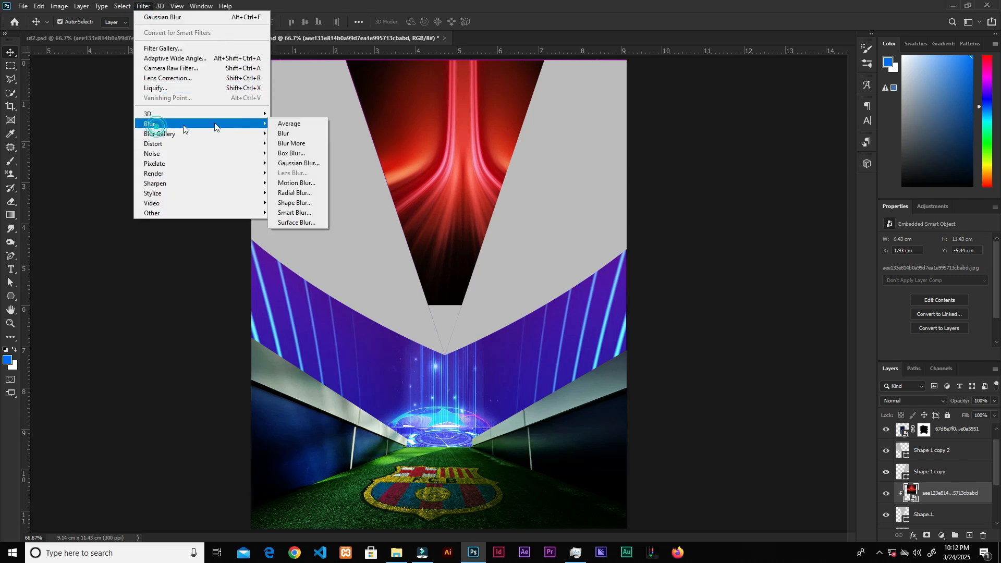
left_click(301, 168)
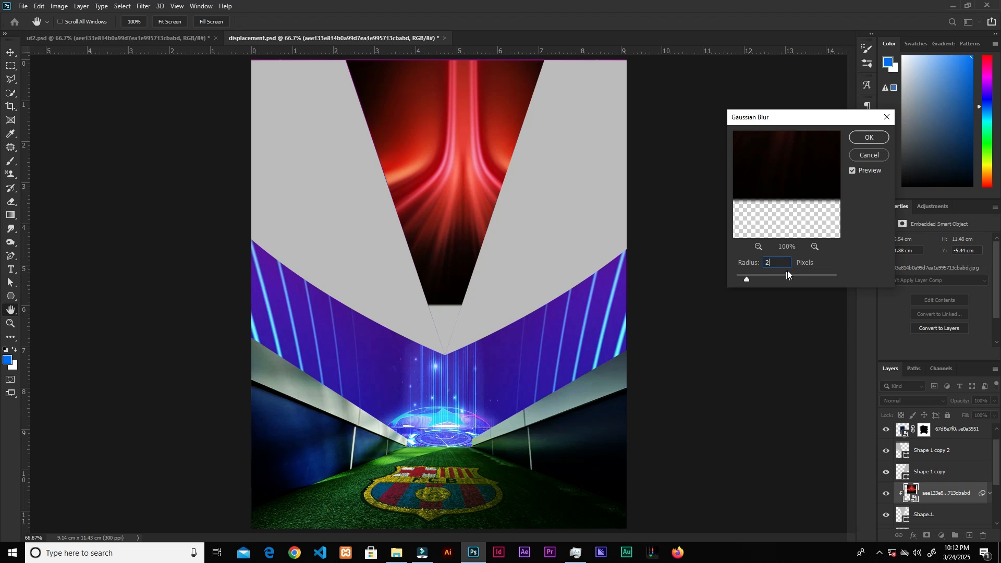
left_click(787, 273)
left_click(863, 138)
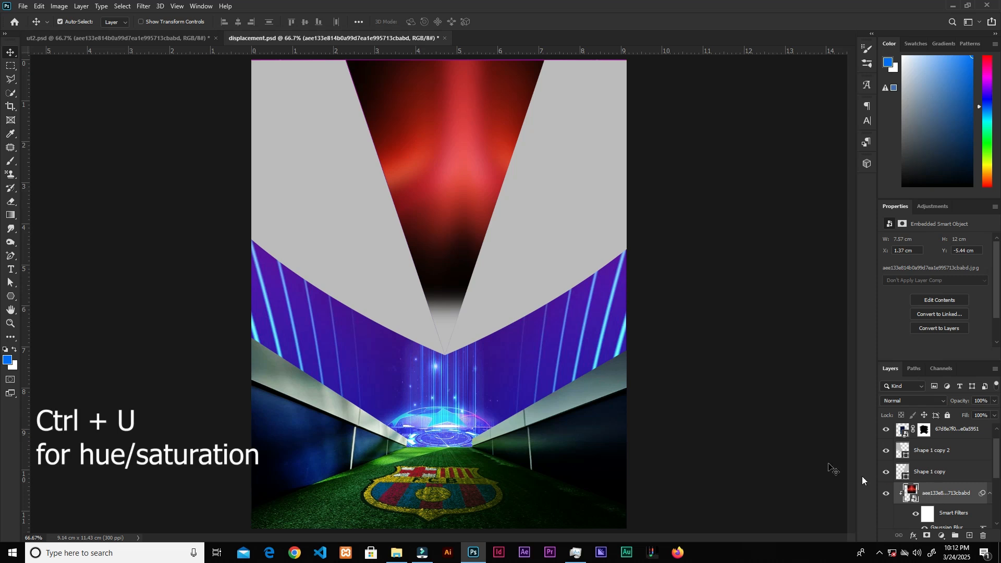
Step: Set the light image's hue to -105 with Hue/Saturation, nudge it slightly left, and save the document
key("ctrl+u")
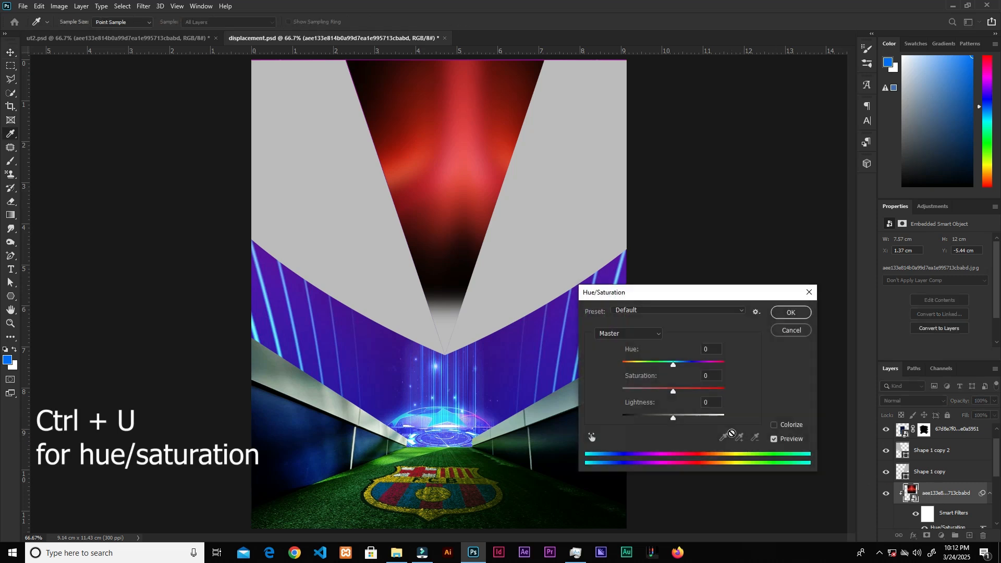
left_click_drag(683, 299, 696, 243)
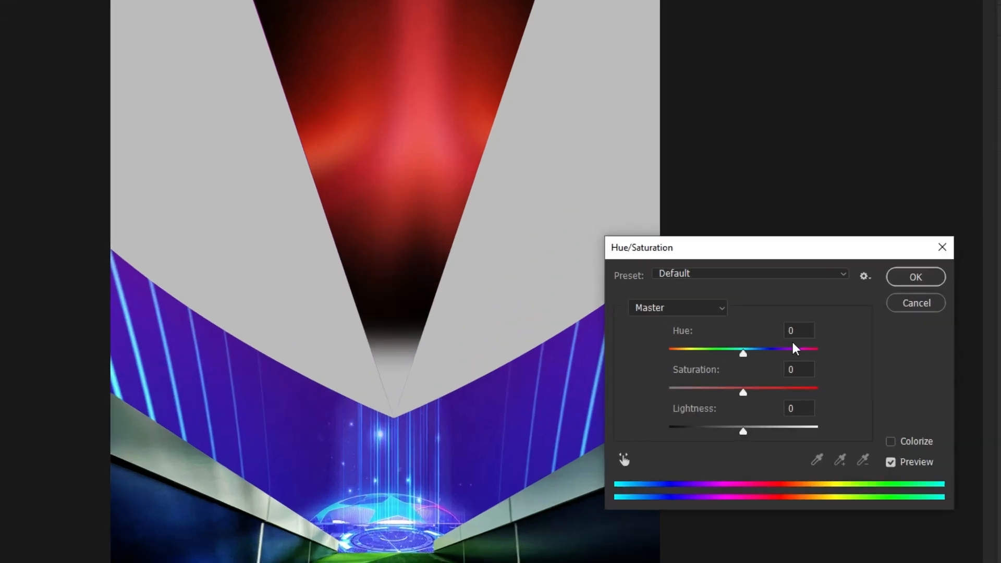
left_click(722, 296)
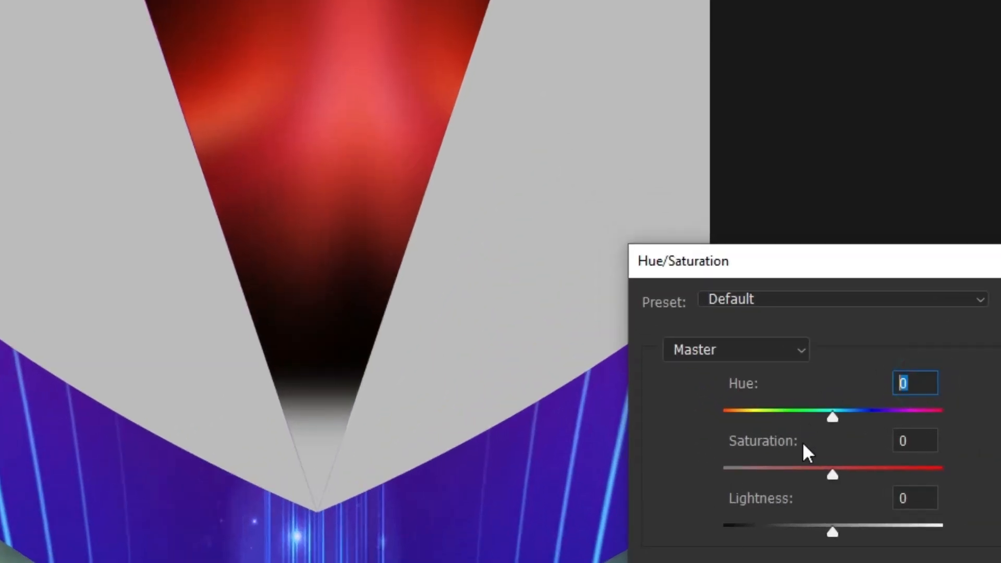
type("-10")
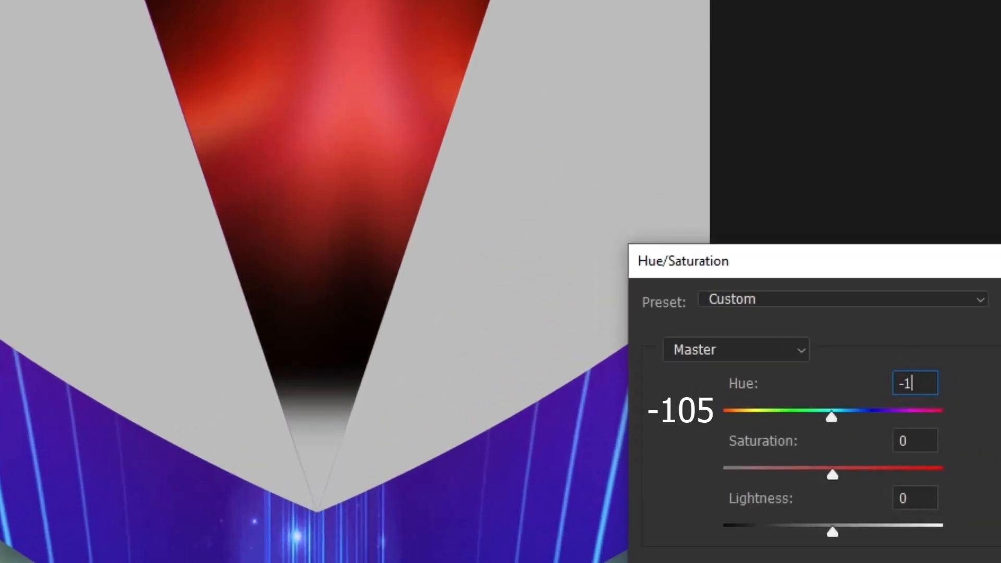
type("5")
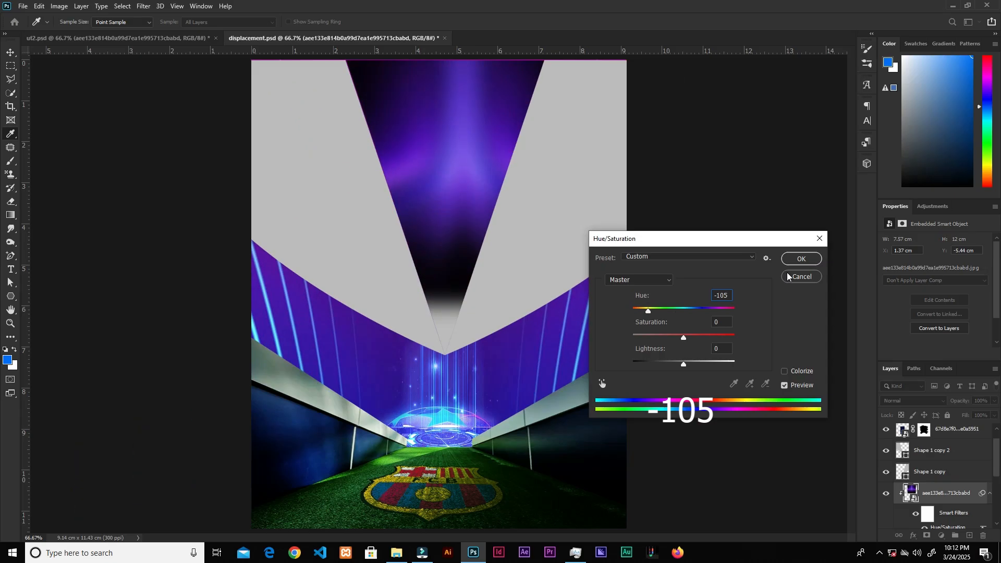
left_click(801, 260)
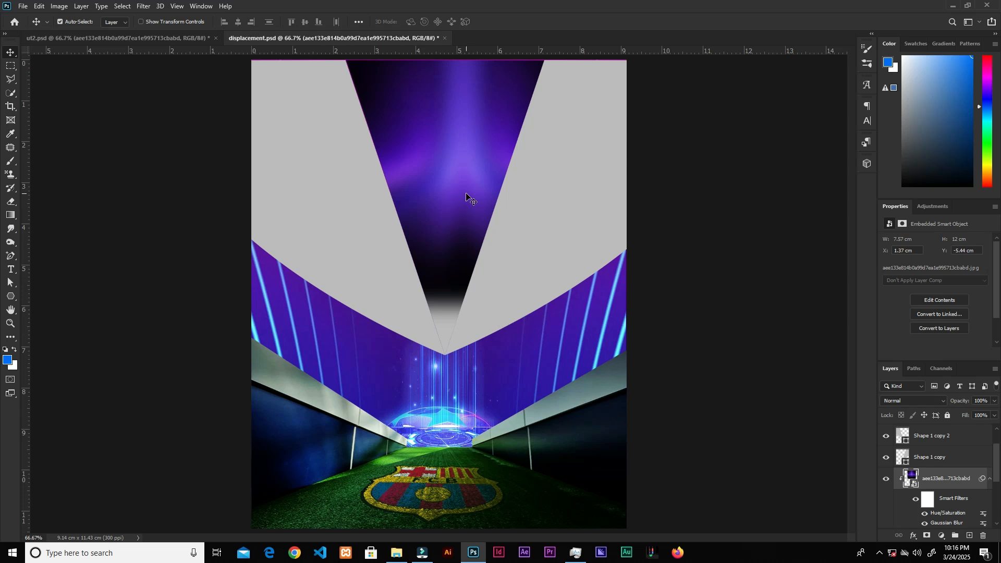
left_click_drag(460, 200, 448, 203)
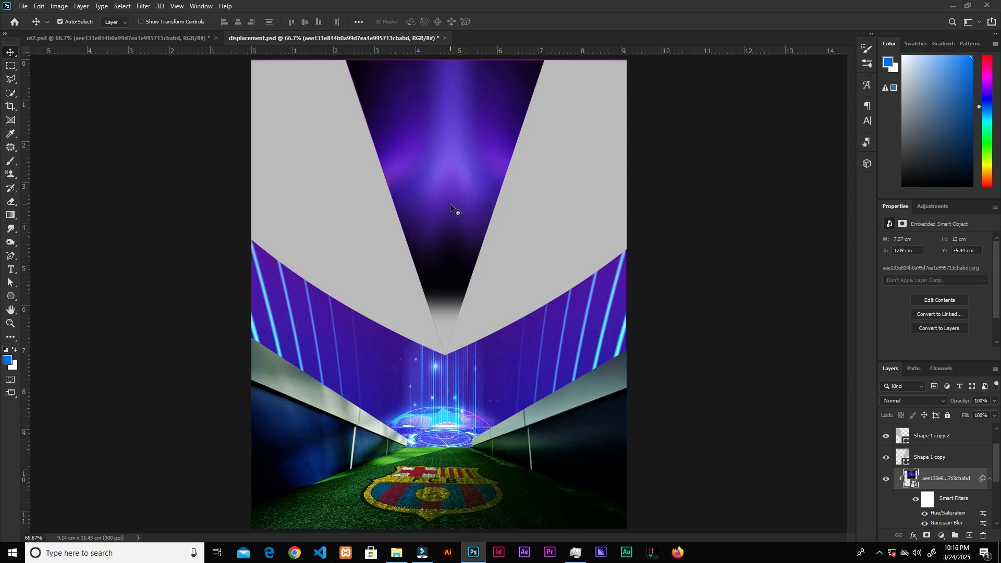
key("ctrl+s")
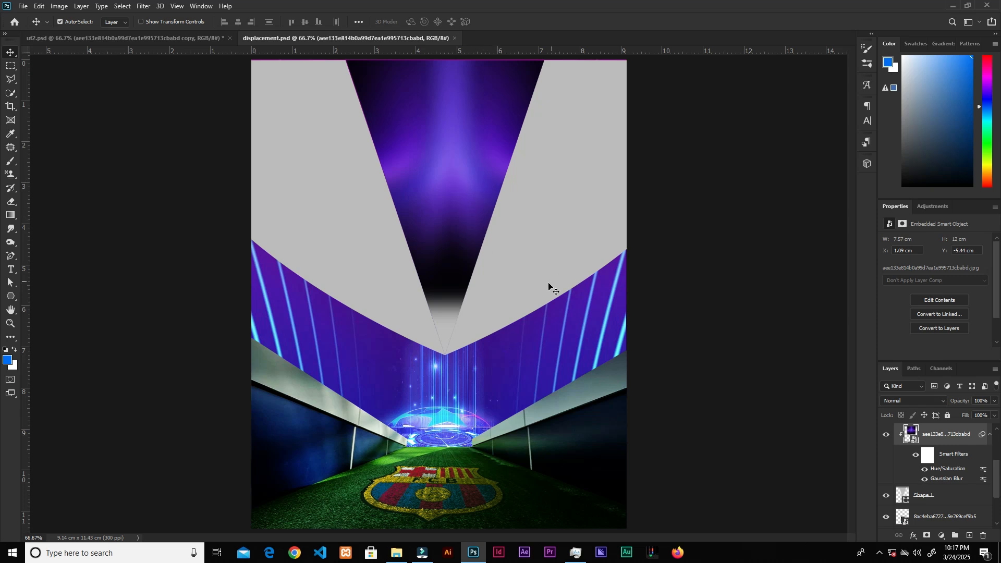
Step: Place the red light-streak image again above Shape 1 copy and position it over the right shape
left_click(564, 195, "alt")
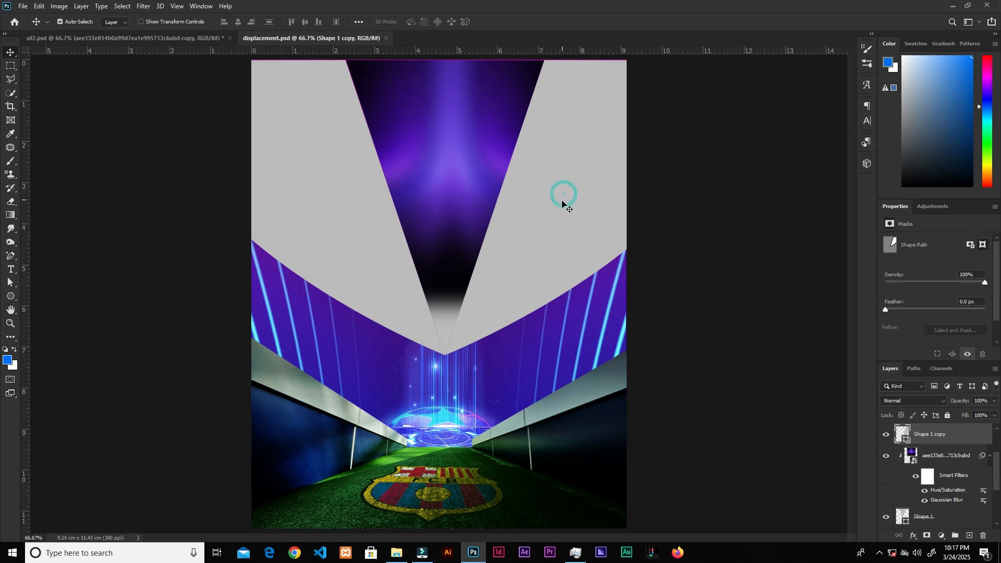
left_click(403, 557)
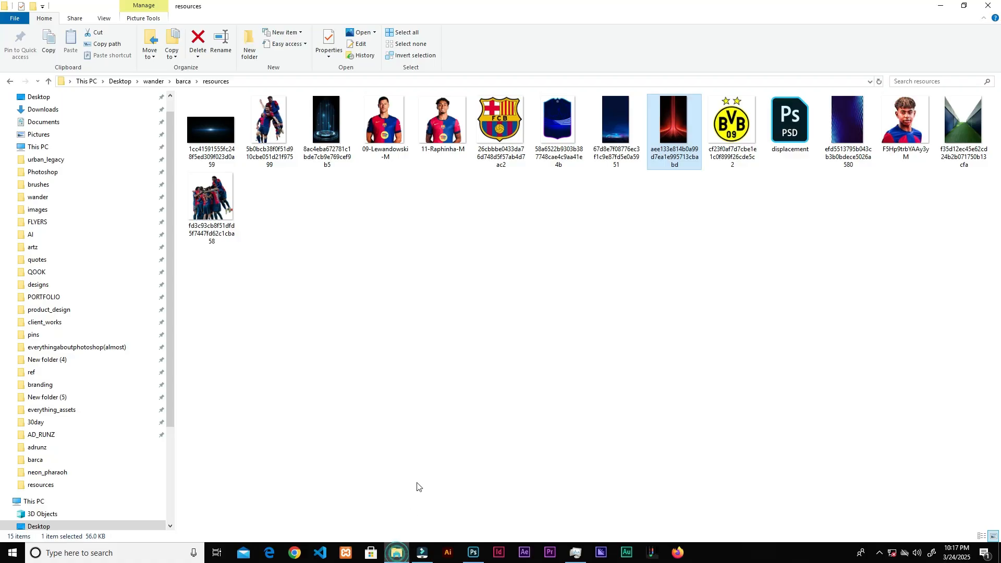
left_click_drag(675, 125, 471, 437)
left_click_drag(471, 437, 596, 277)
left_click_drag(657, 356, 656, 340)
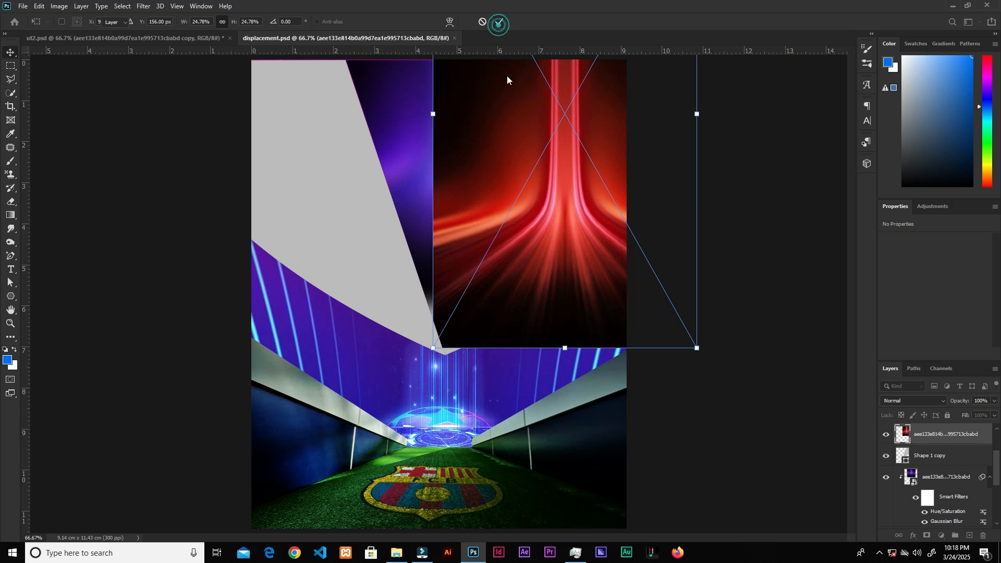
key("Return")
Step: Clip the new light image to the right shape and copy the Hue/Saturation and Gaussian Blur filters onto it
right_click(935, 439)
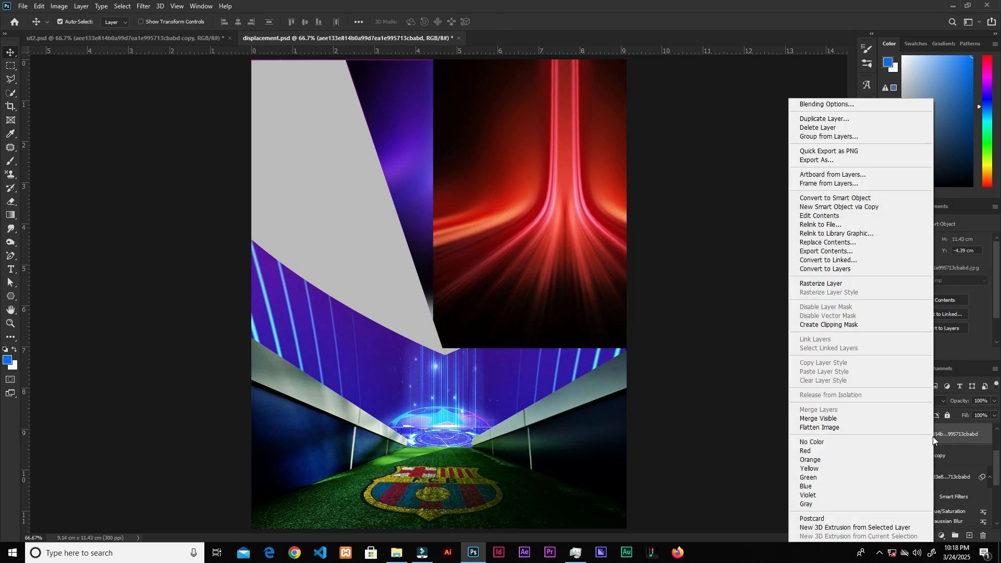
left_click(829, 325)
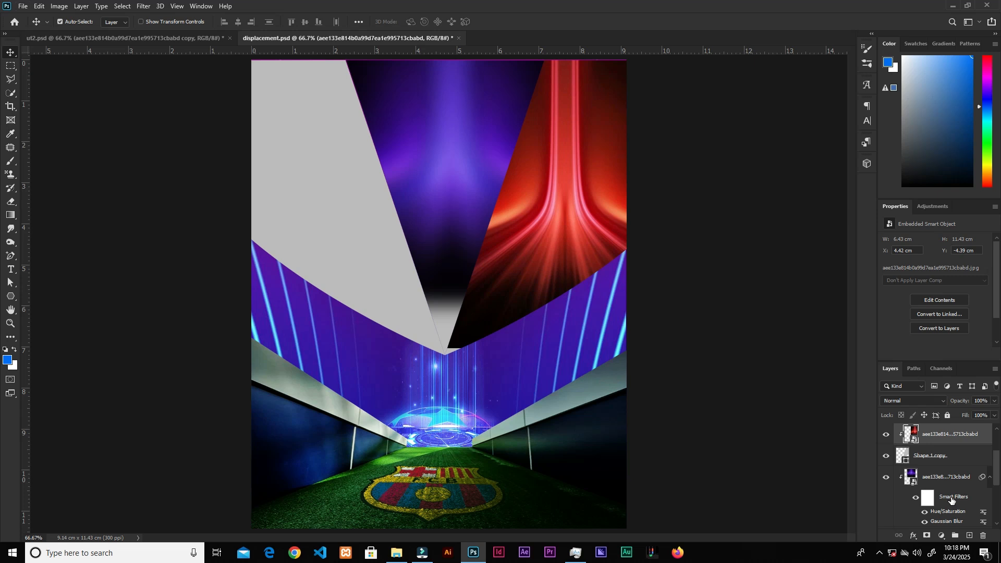
left_click_drag(952, 498, 952, 435)
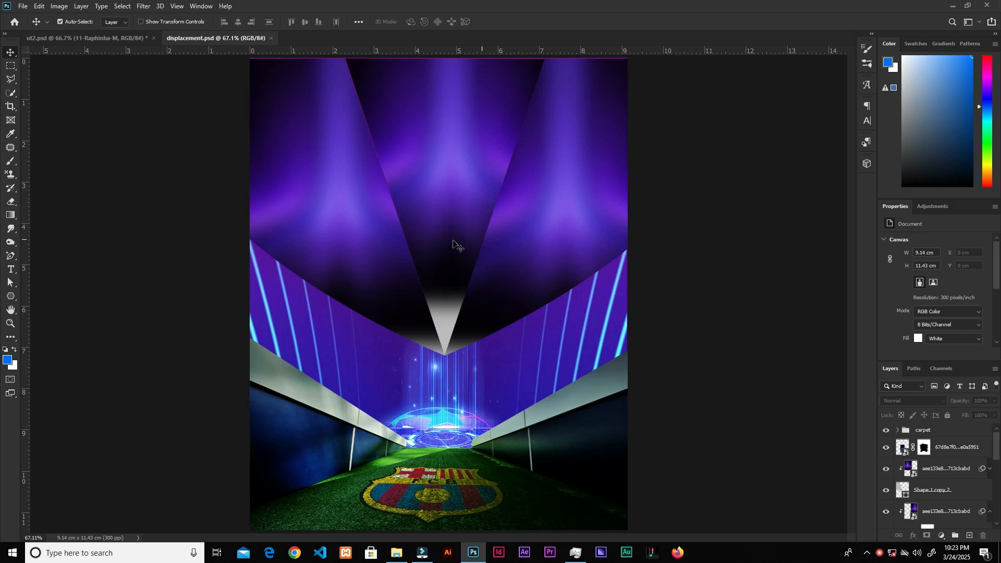
Step: Toggle the visibility of the stadium and tunnel layers to compare the composition with and without them
left_click(329, 189)
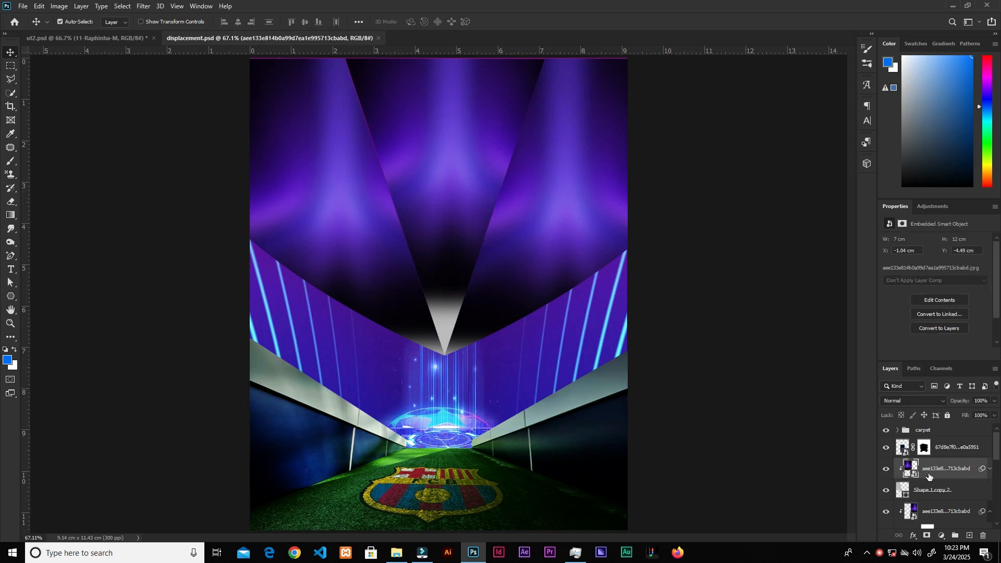
left_click(886, 449)
left_click(886, 448)
left_click(886, 448)
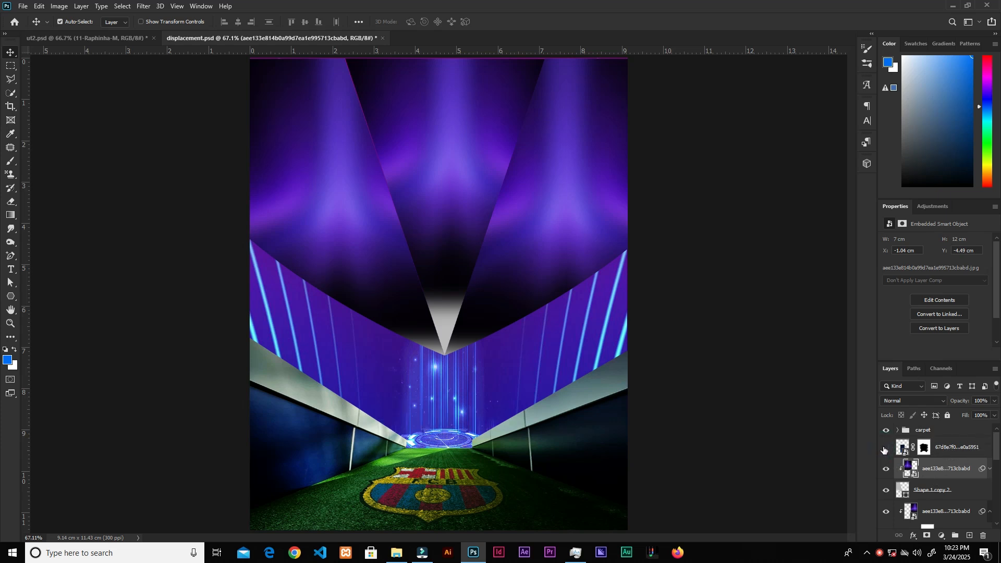
left_click(885, 449)
mouse_move(961, 454)
left_mouse_down()
mouse_move(955, 530)
mouse_move(939, 536)
mouse_move(938, 449)
left_mouse_up()
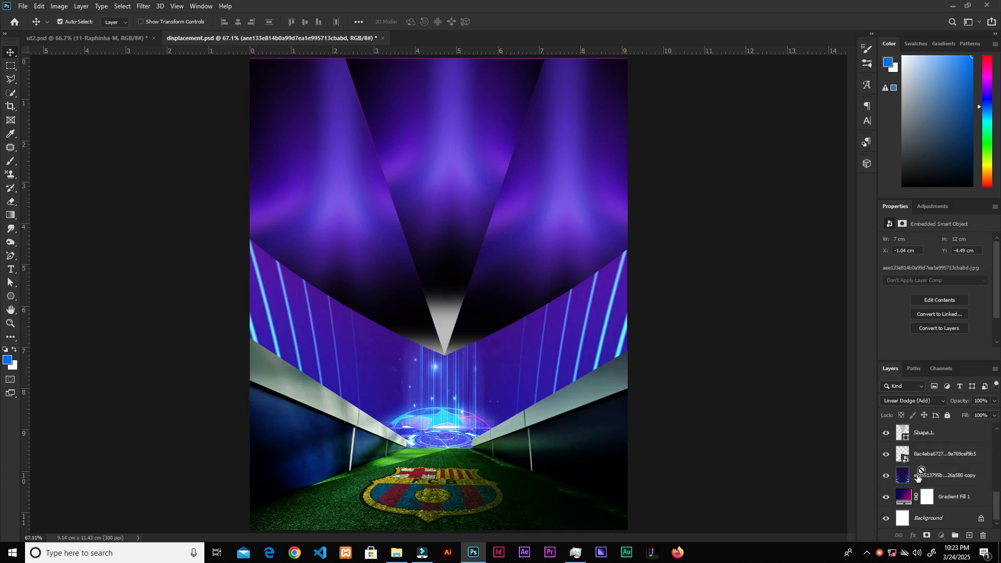
left_click(886, 456)
left_click(886, 456)
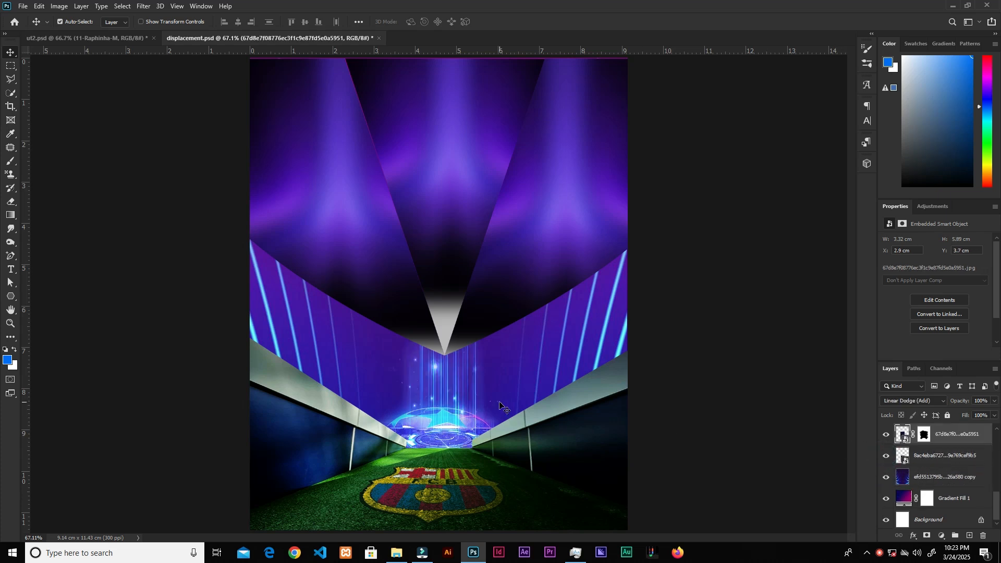
left_click_drag(998, 506, 997, 436)
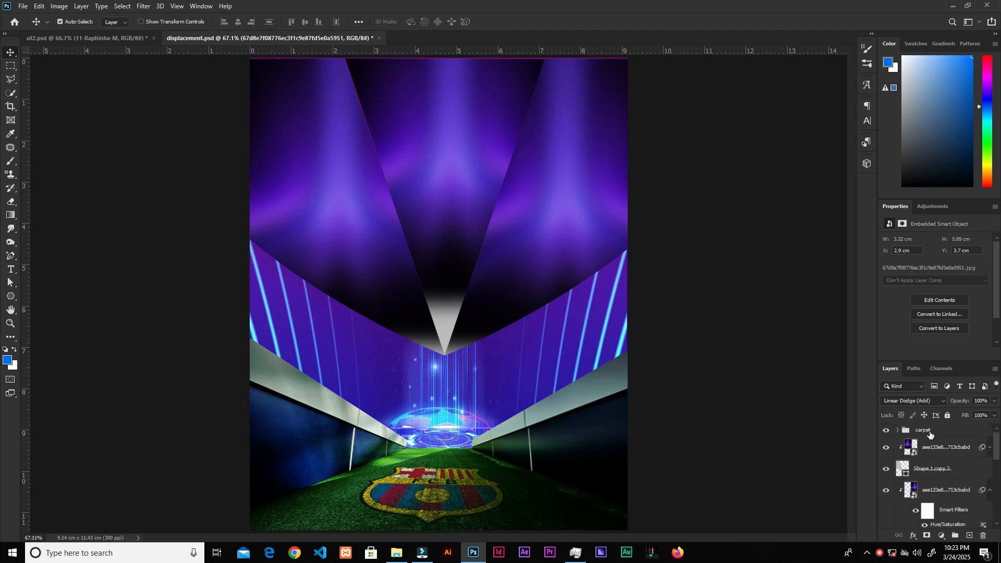
left_click(337, 201)
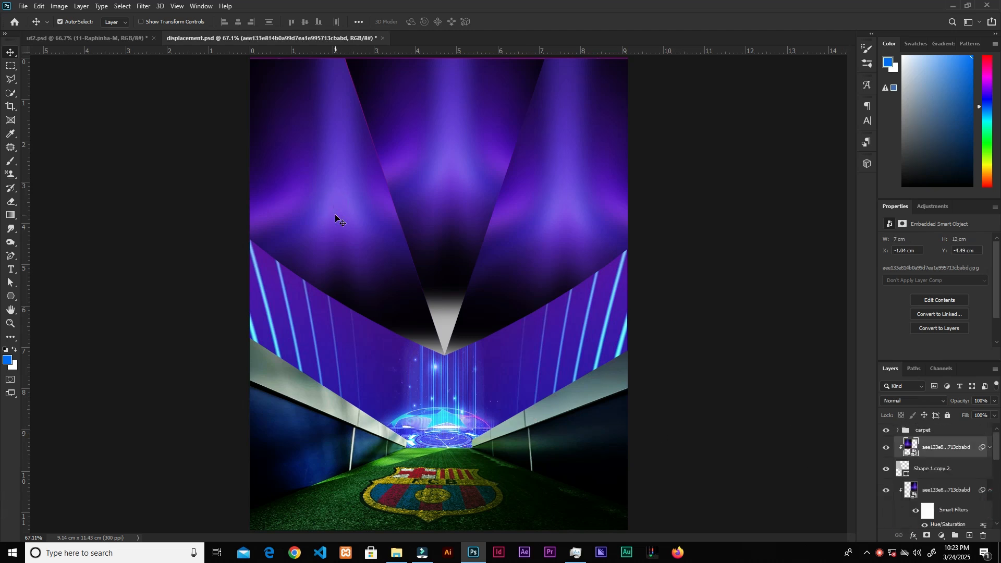
Step: Place the 11-Raphinha-M player image into the poster and position it on the left side
left_click(396, 552)
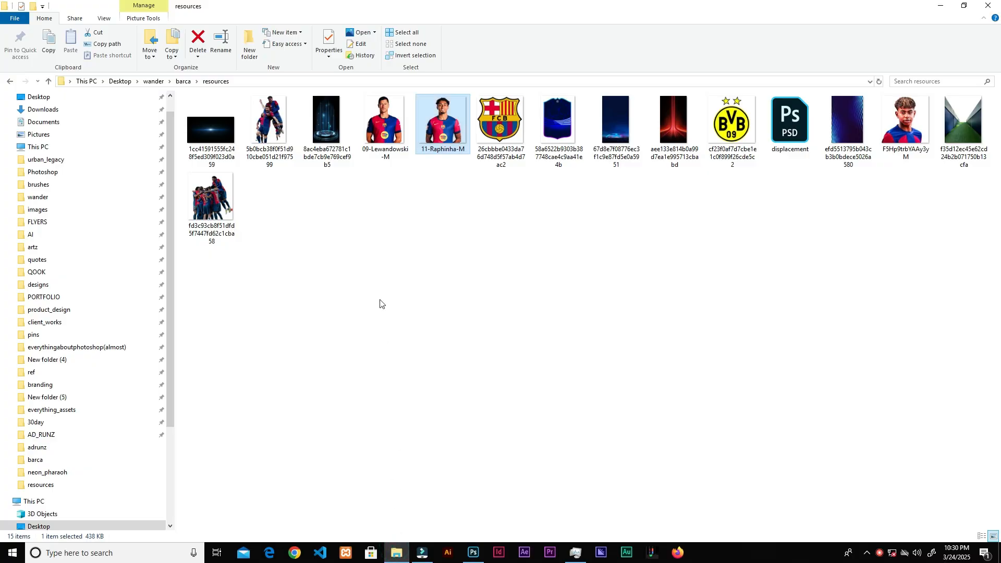
left_click_drag(450, 137, 428, 319)
left_click_drag(467, 387, 463, 386)
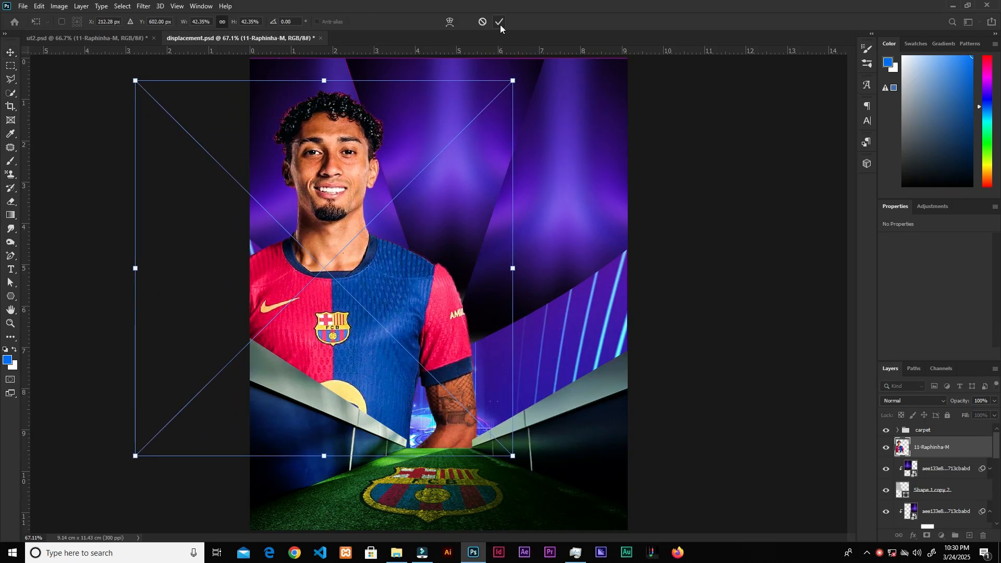
left_click(500, 23)
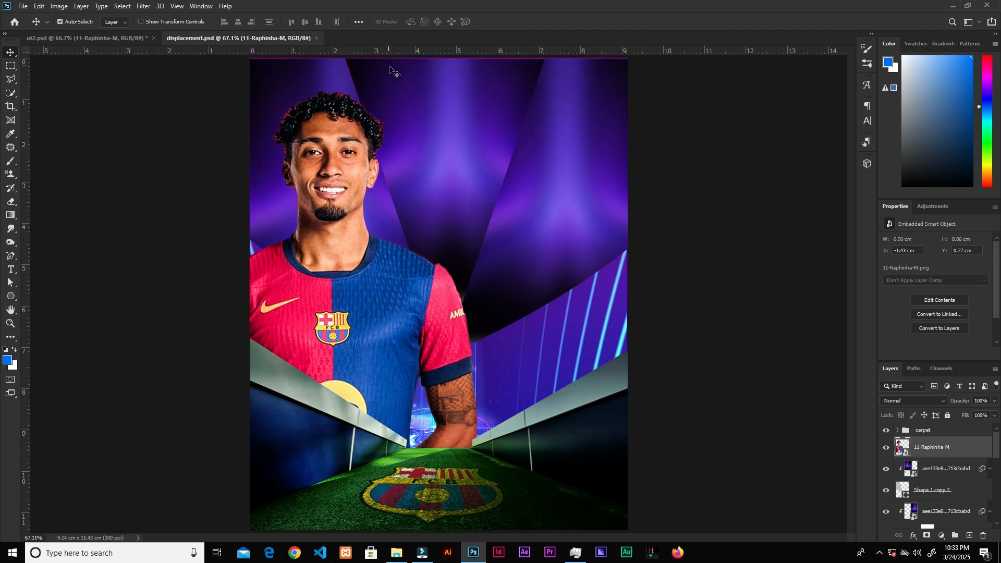
Step: Select the Raphinha player layer and clip it to the shape layer beneath it
left_click_drag(215, 62, 249, 74)
left_click_drag(358, 79, 655, 58)
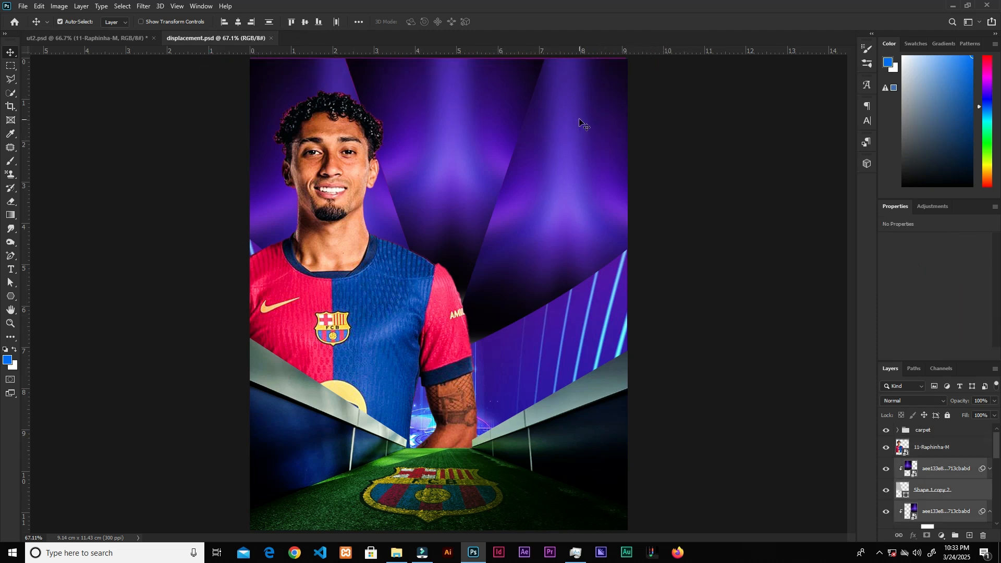
left_click_drag(579, 119, 579, 116)
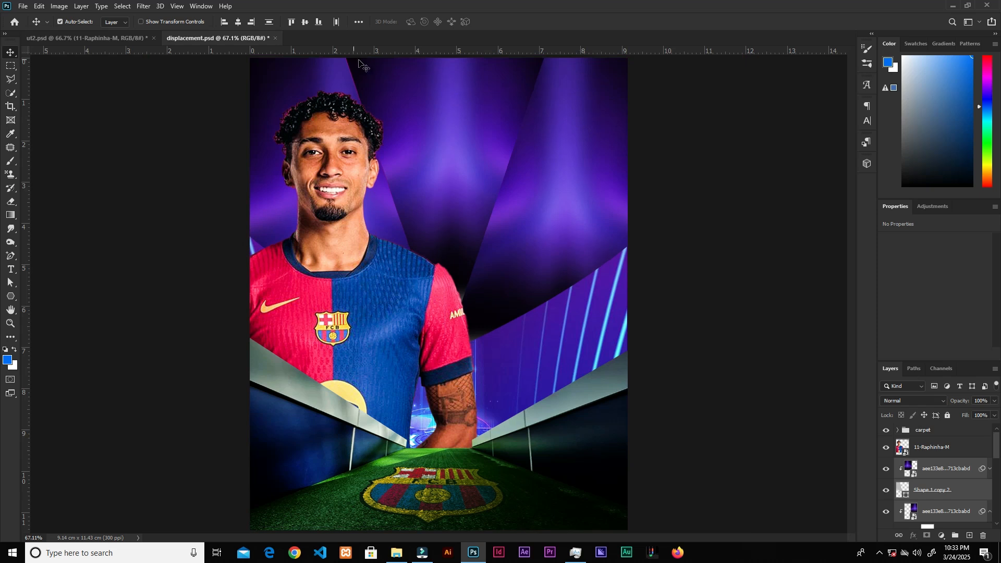
left_click(700, 197)
left_click(347, 261)
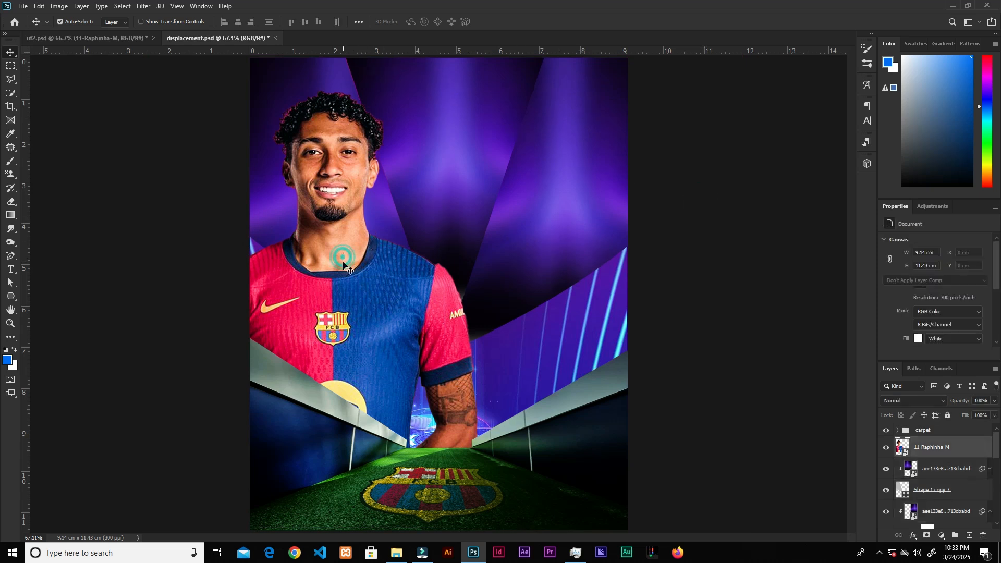
double_click(927, 447)
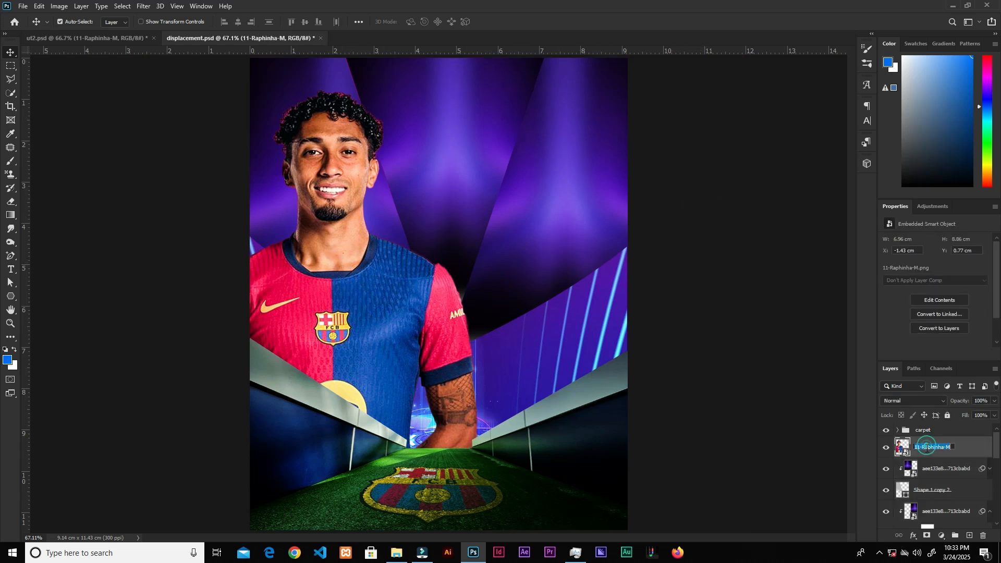
left_click(960, 448)
right_click(935, 451)
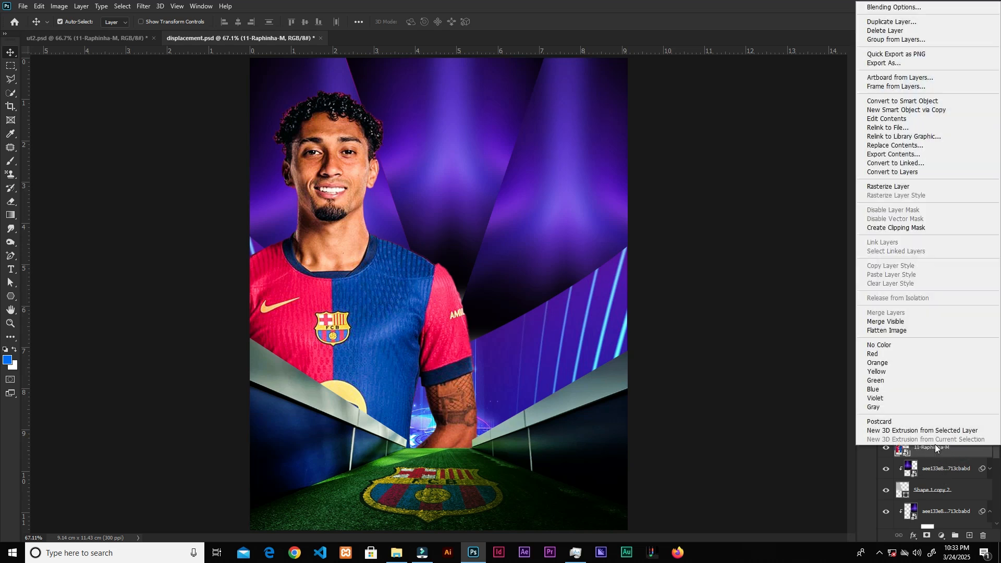
left_click(897, 229)
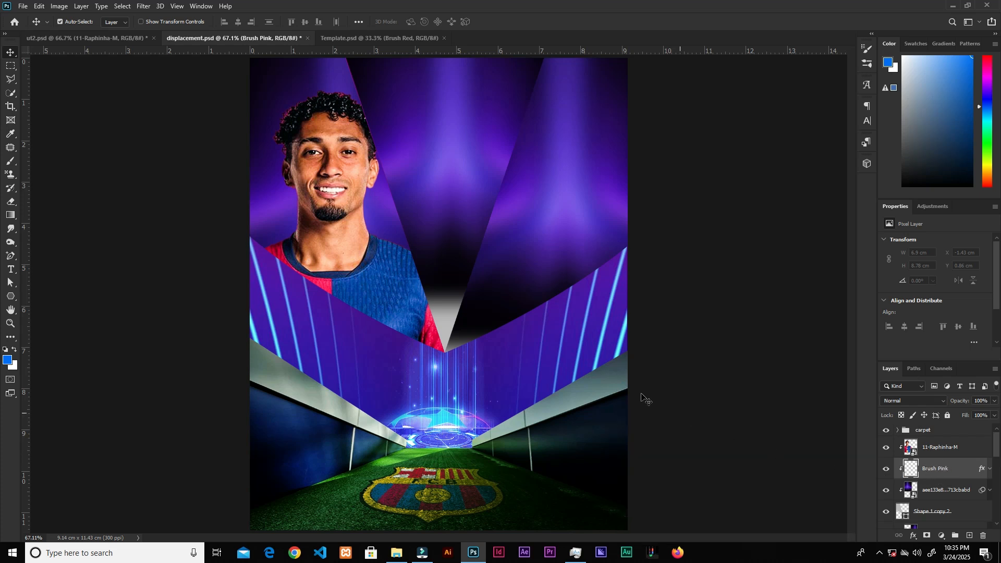
Step: With a smaller brush, paint pink glow strokes around the player's head and shoulders on the Brush Pink layer
key("b")
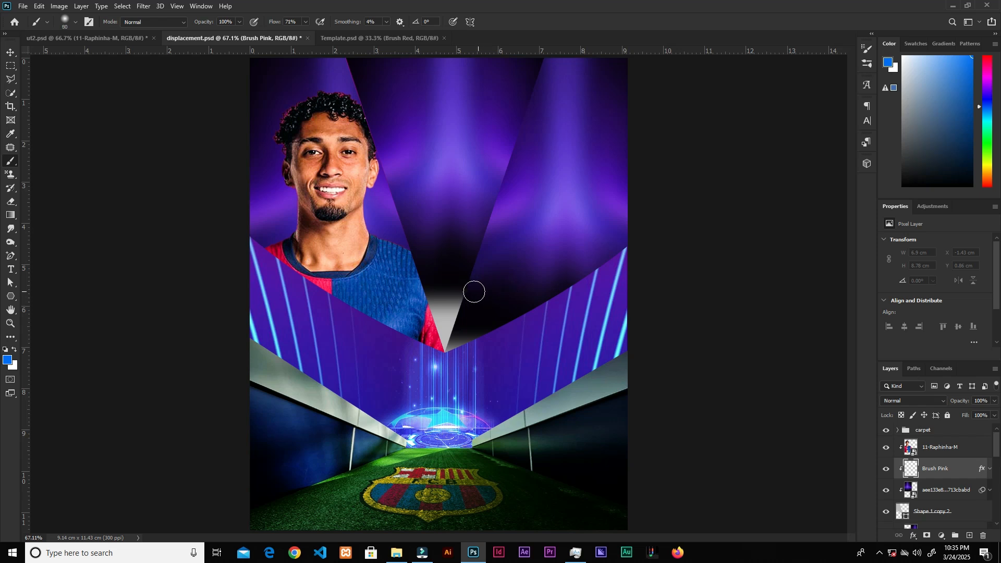
key("bracketleft")
key("bracketleft")
key("bracketleft")
mouse_move(360, 206)
left_mouse_down()
mouse_move(399, 240)
mouse_move(387, 209)
left_mouse_up()
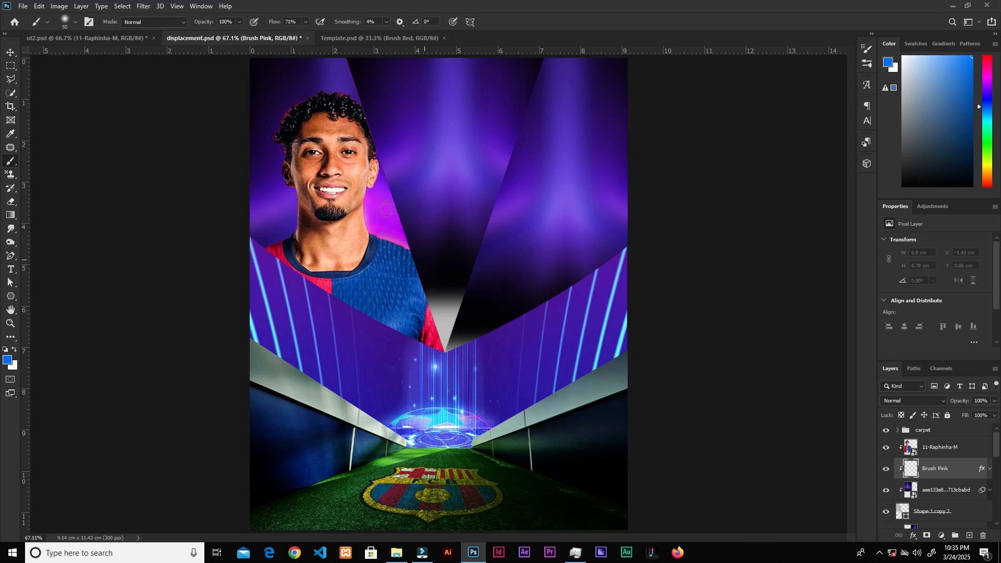
key("ctrl+z")
mouse_move(317, 90)
left_mouse_down()
mouse_move(377, 238)
mouse_move(399, 245)
left_mouse_up()
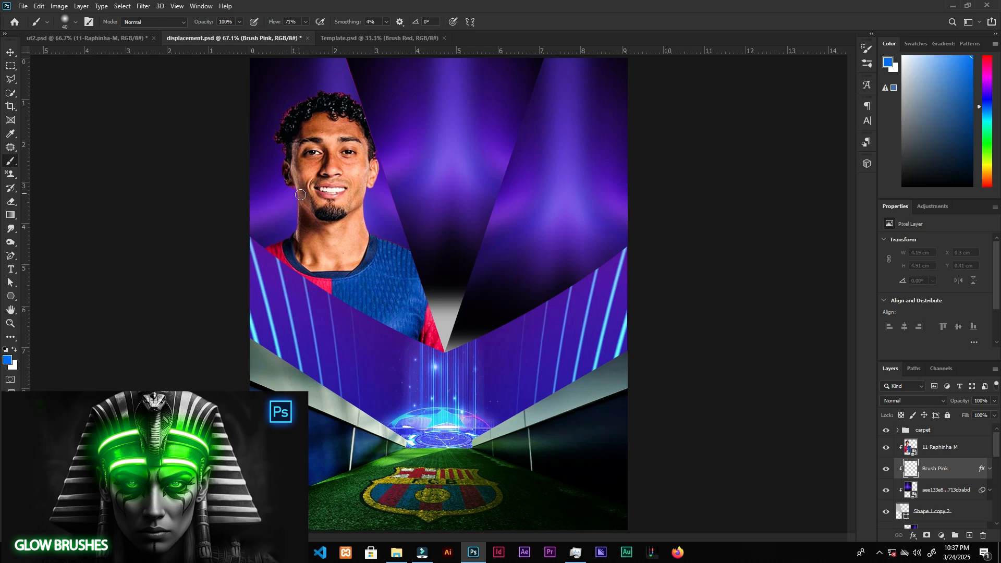
mouse_move(296, 187)
left_mouse_down()
mouse_move(288, 238)
mouse_move(255, 253)
left_mouse_up()
left_click_drag(364, 196, 409, 252)
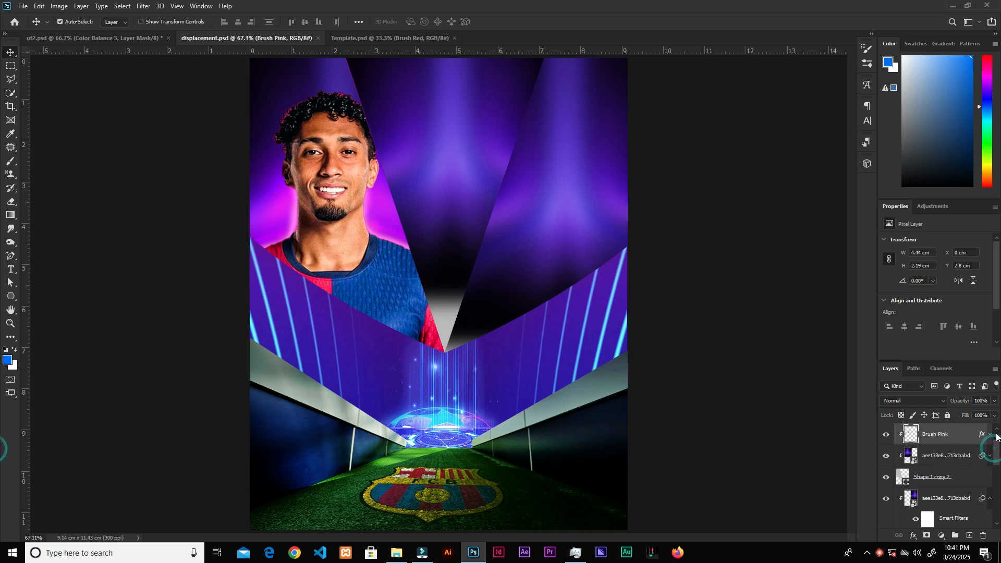
Step: Add a Color Balance adjustment layer above the Raphinha player layer
scroll(996, 453, "up", 2)
left_click(936, 450)
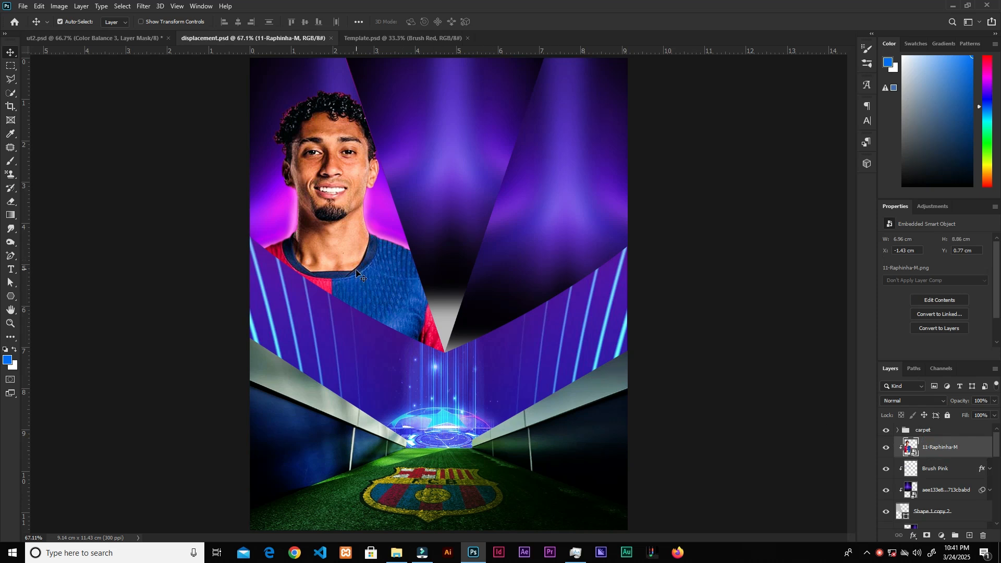
key("ctrl+plus")
key("ctrl+plus")
left_click_drag(318, 268, 563, 375)
left_click_drag(514, 344, 500, 385)
key("ctrl+minus")
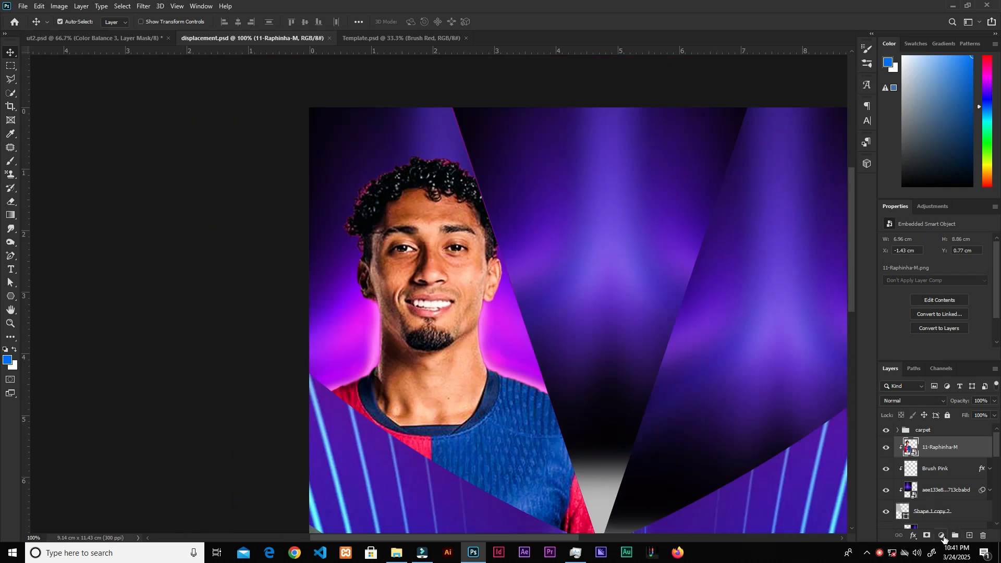
left_click(943, 536)
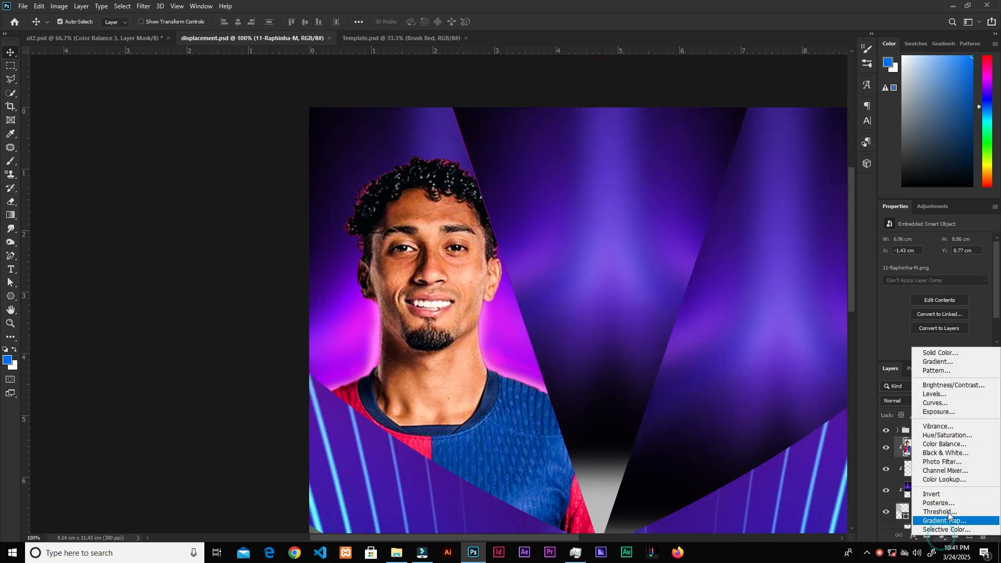
left_click(945, 445)
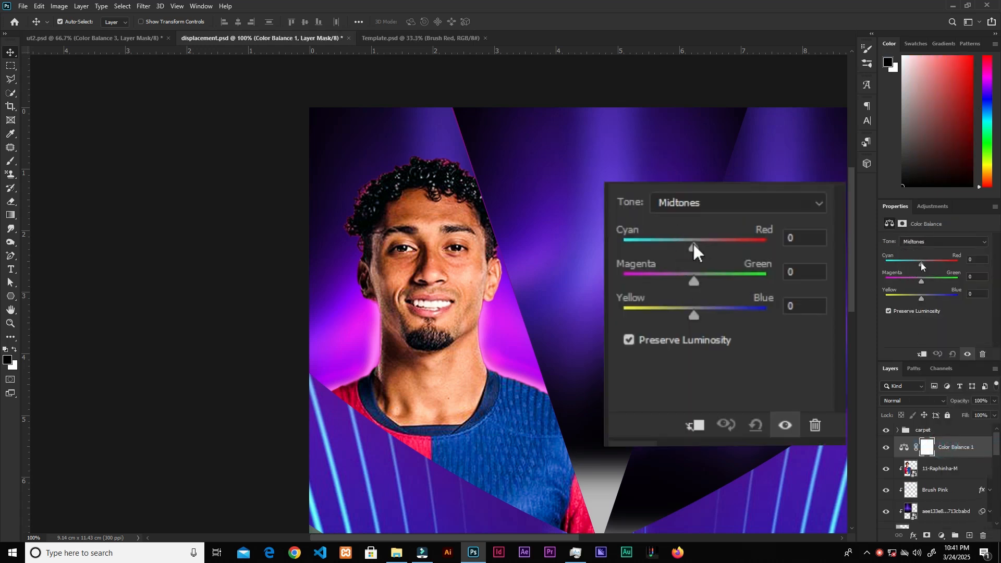
Step: Clip the Color Balance to the player and set midtones to Cyan-Red -19, Magenta-Green -100, Yellow-Blue +72
left_click_drag(922, 263, 916, 266)
left_click(923, 355)
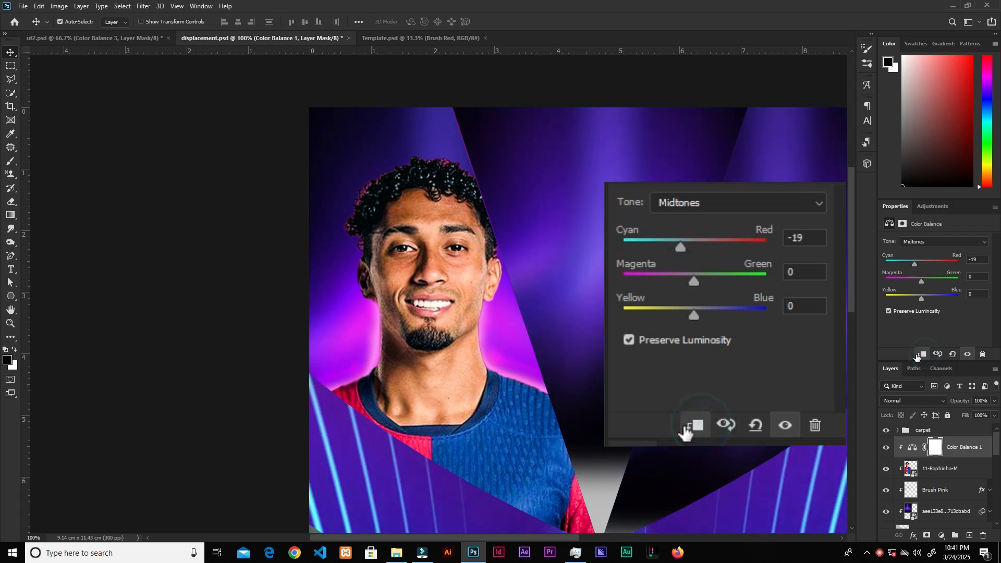
left_click_drag(922, 282, 868, 281)
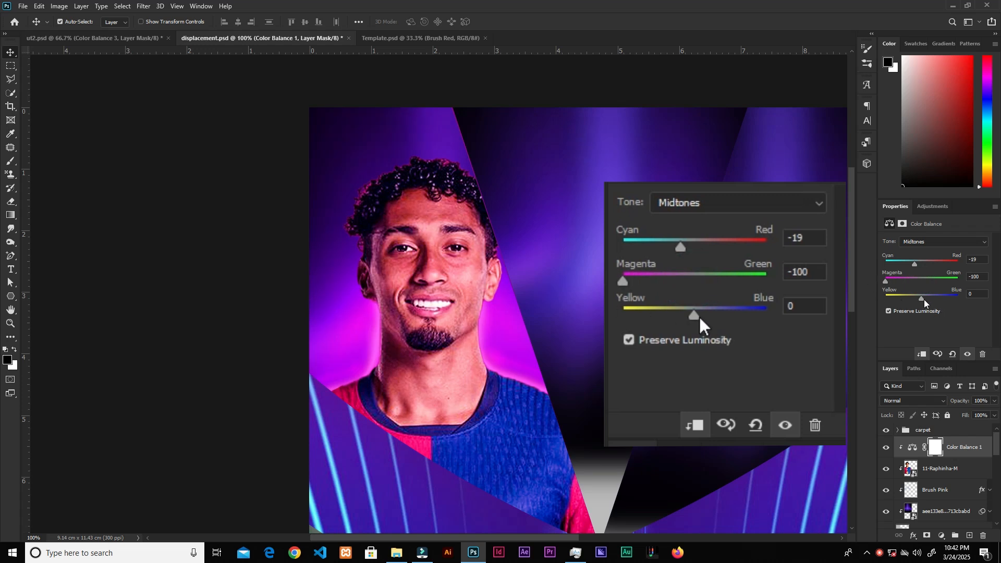
left_click_drag(922, 302, 948, 300)
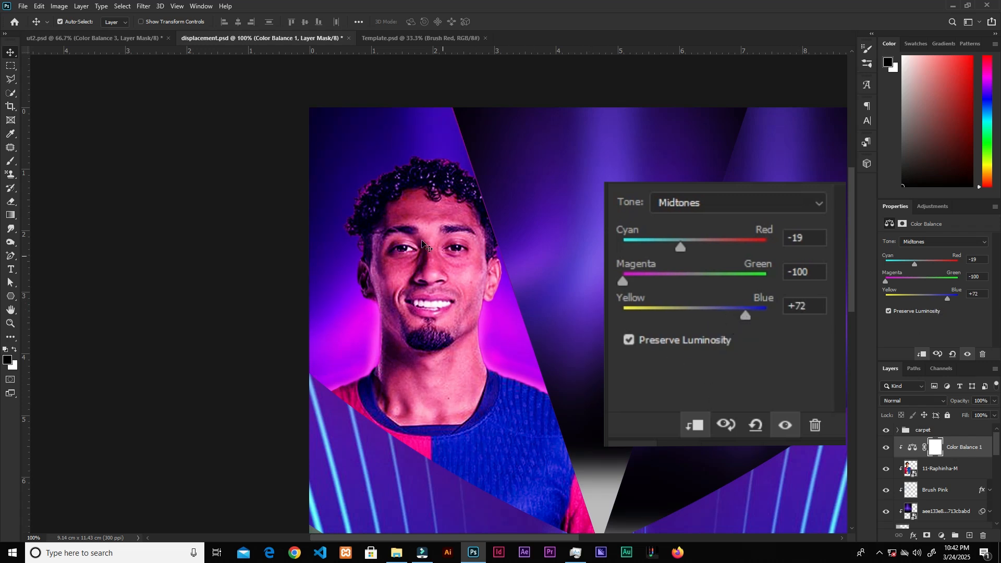
Step: Toggle the Color Balance layer's visibility to compare the player with and without the tint
left_click(886, 448)
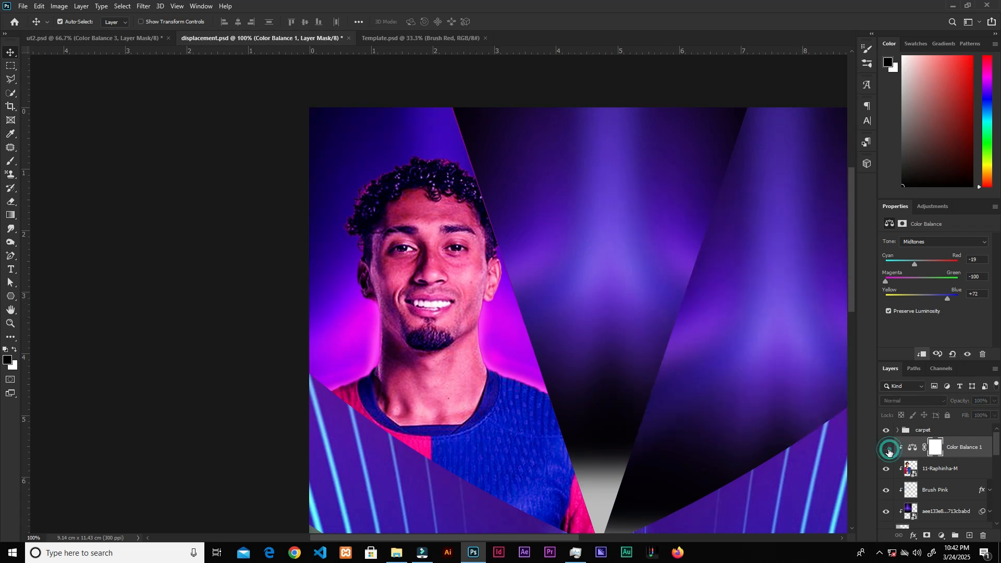
left_click(886, 448)
left_click(887, 448)
left_click(886, 448)
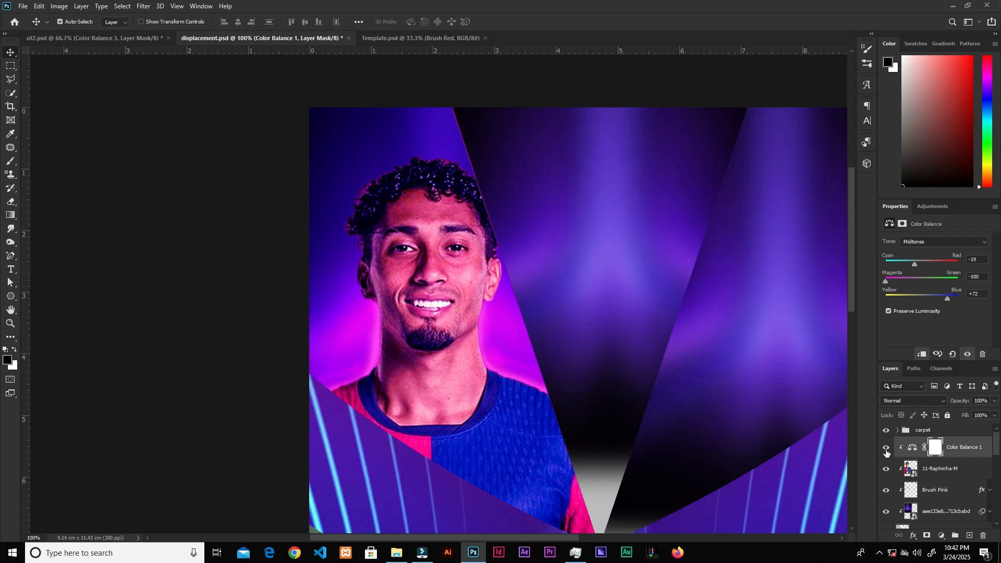
Step: Invert the Color Balance mask to black and load the player's outline as a selection
left_click(935, 452)
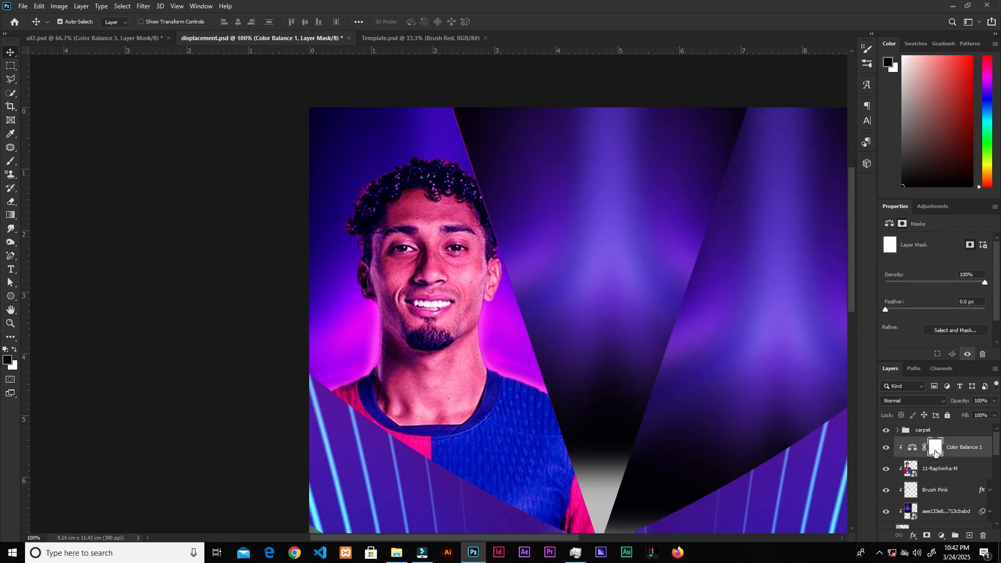
key("ctrl+i")
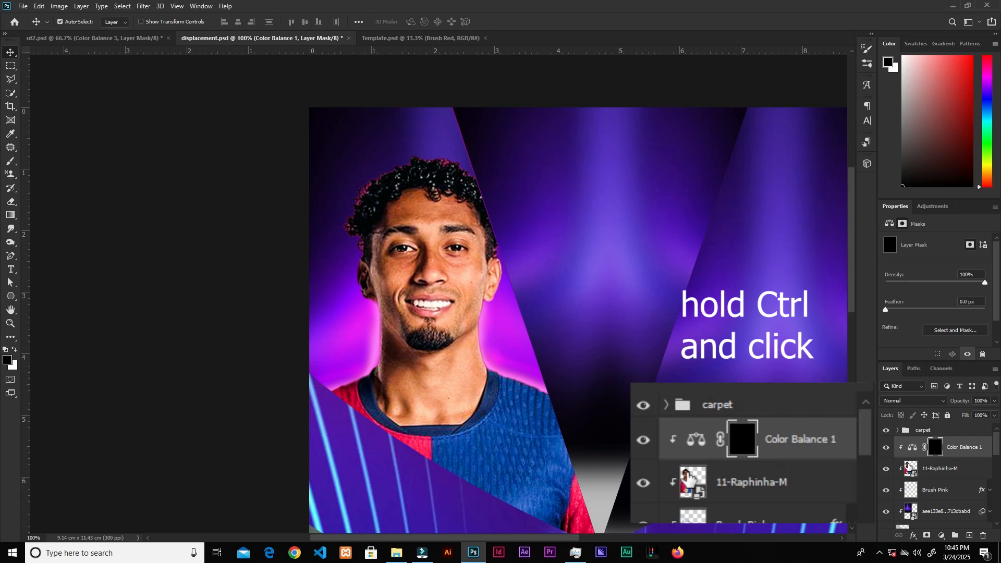
left_click(910, 469, "ctrl")
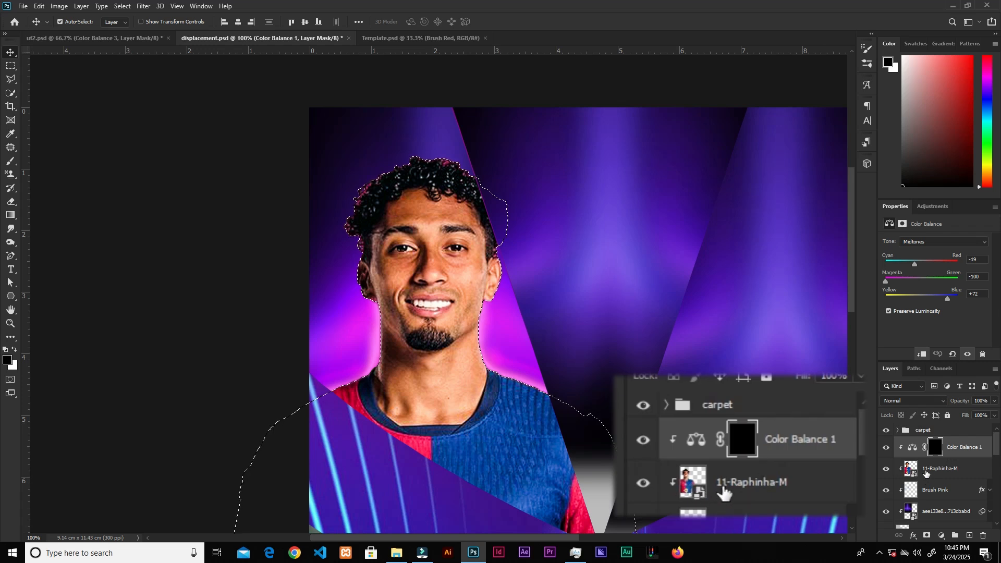
left_click(934, 452)
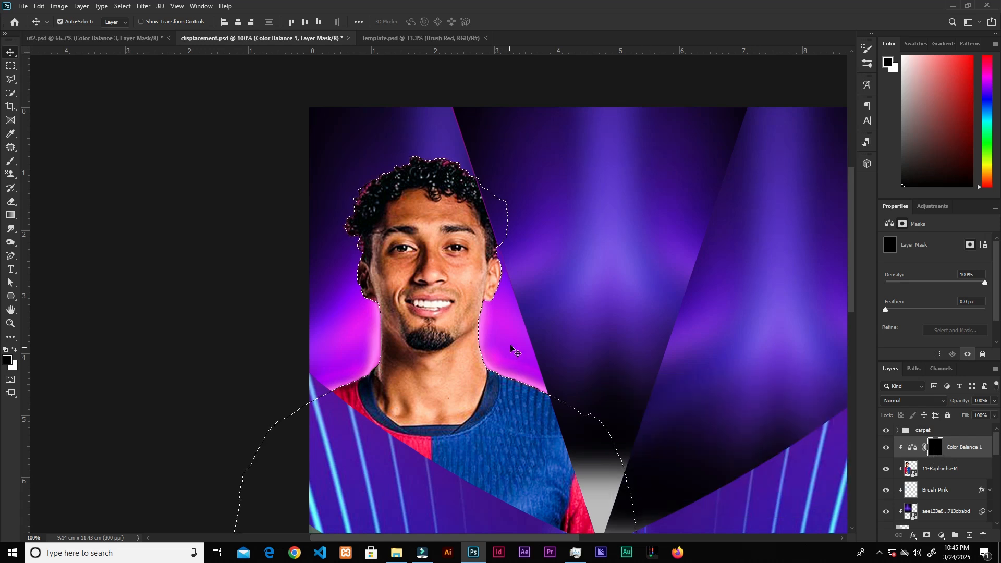
Step: Paint white into the mask at 40% flow with a larger brush along the player's left edge
key("b")
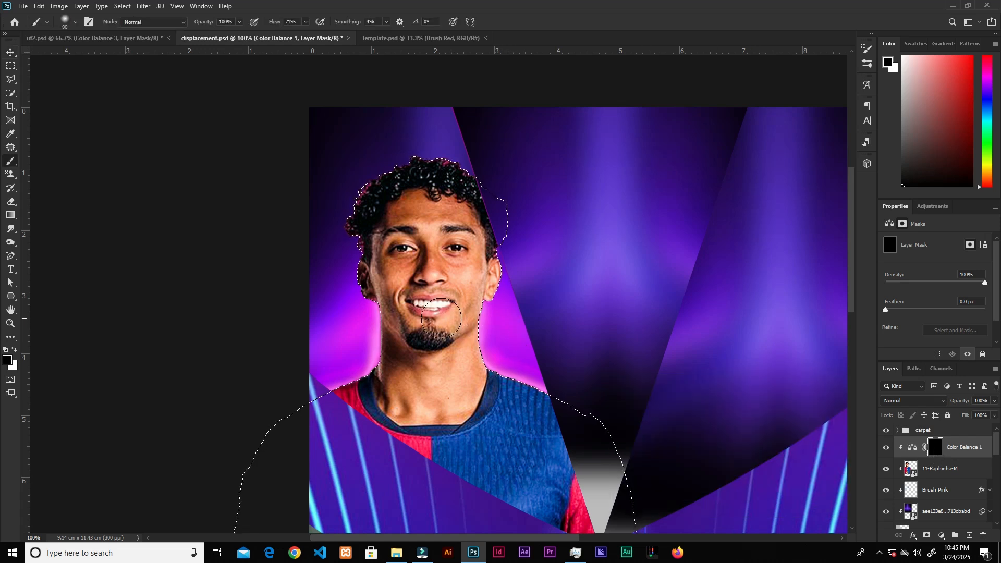
key("bracketright")
key("bracketright")
key("bracketright")
key("bracketright")
left_click(305, 22)
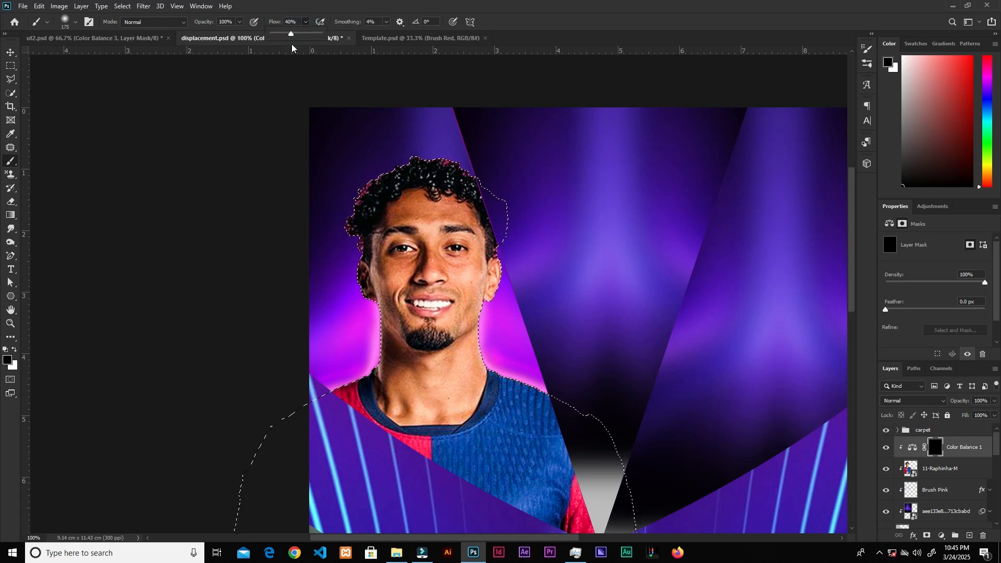
left_click(15, 351)
left_click(407, 215)
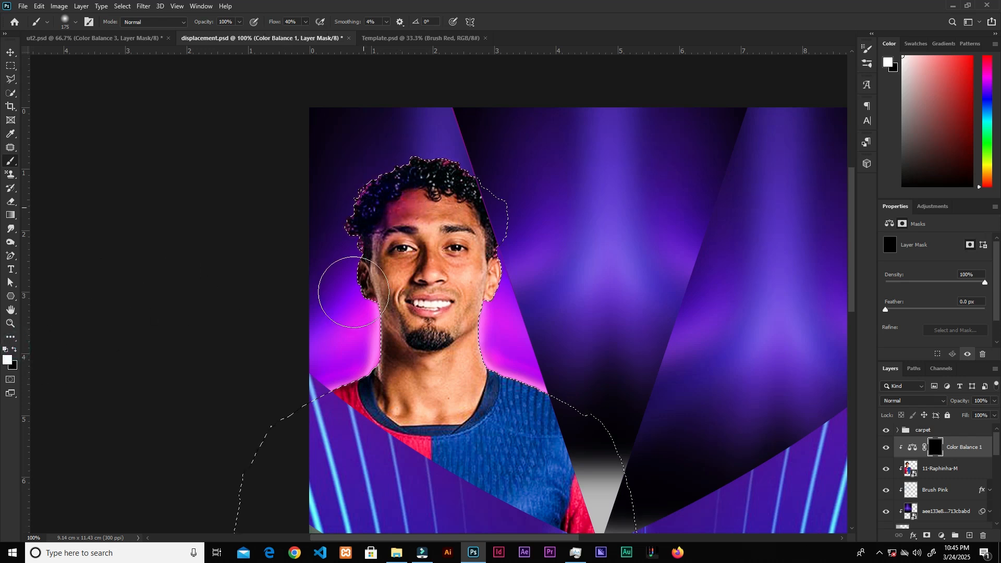
left_click_drag(354, 292, 293, 421)
left_click_drag(381, 183, 370, 383)
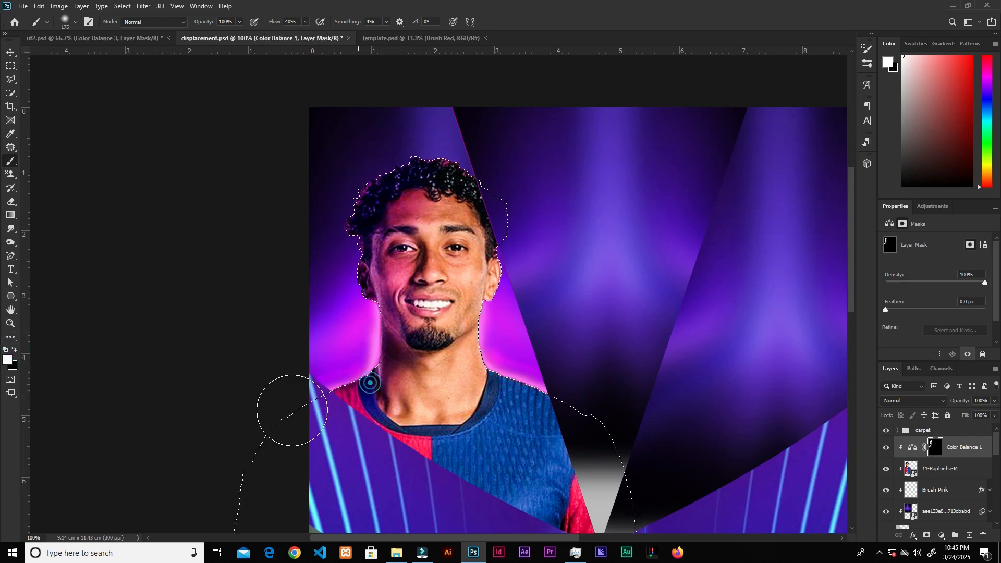
Step: At 14% flow, paint more of the mask along the player's right side, then deselect
left_click(306, 22)
left_click_drag(307, 33, 293, 35)
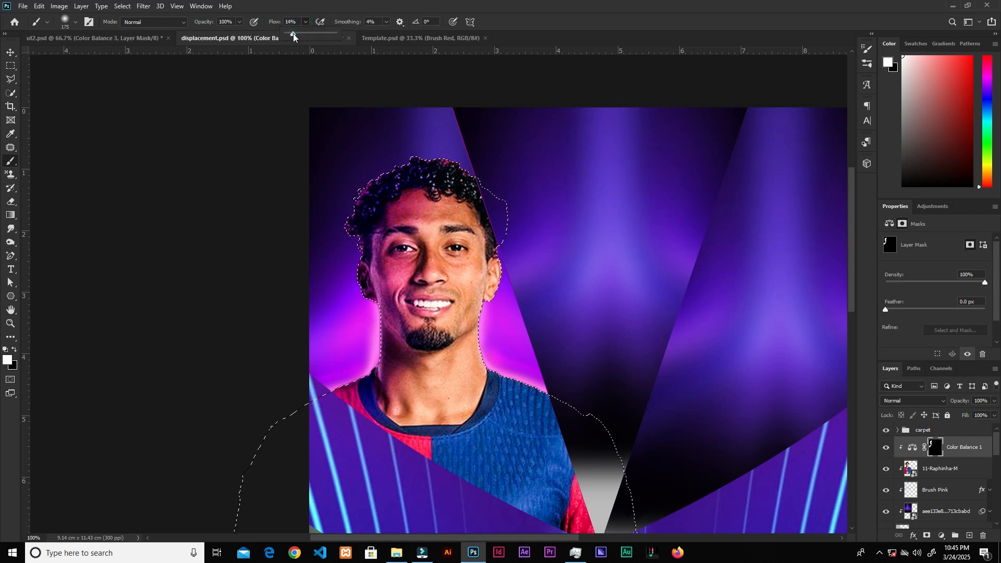
left_click(473, 209)
mouse_move(487, 243)
left_mouse_down()
mouse_move(478, 349)
mouse_move(498, 359)
mouse_move(488, 285)
left_mouse_up()
left_click_drag(475, 186, 482, 237)
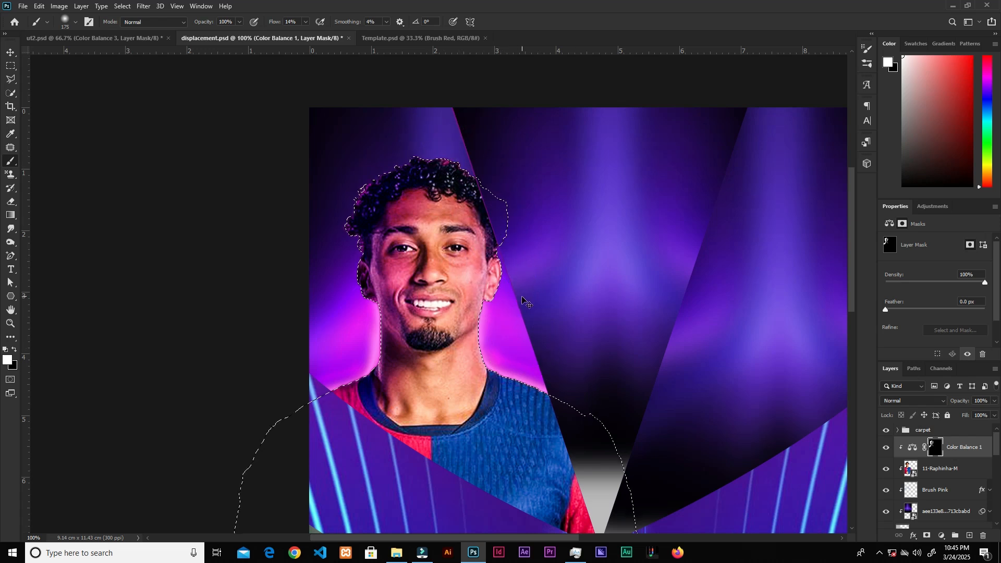
key("v")
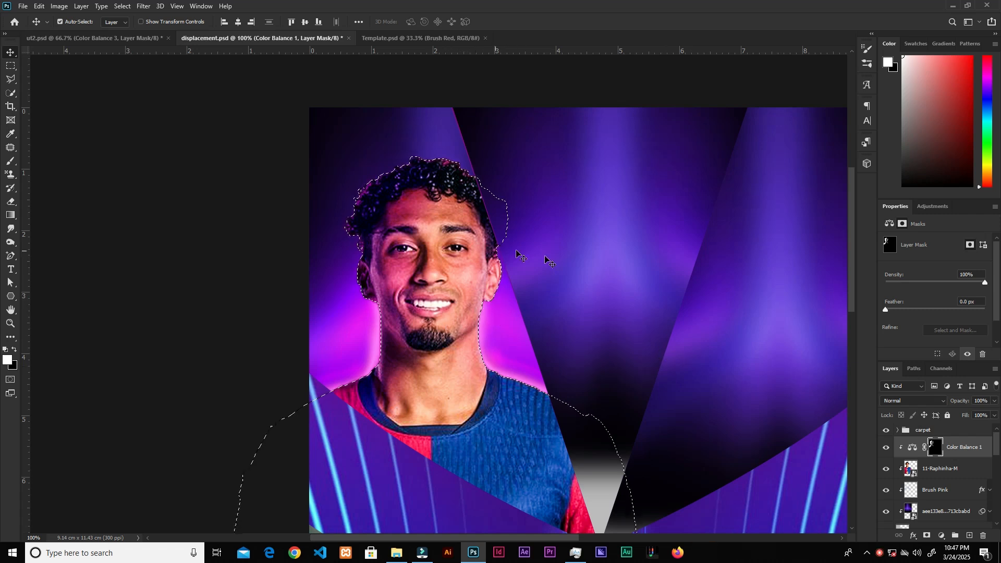
key("ctrl")
key("ctrl+d")
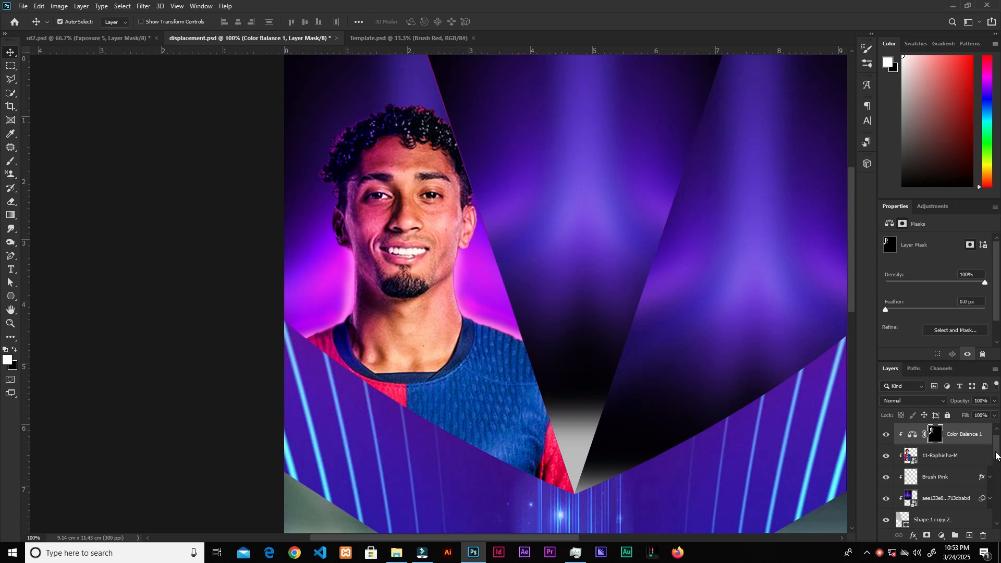
Step: Add an Exposure adjustment above the player layer and set its exposure to +0.66
scroll(997, 456, "up", 2)
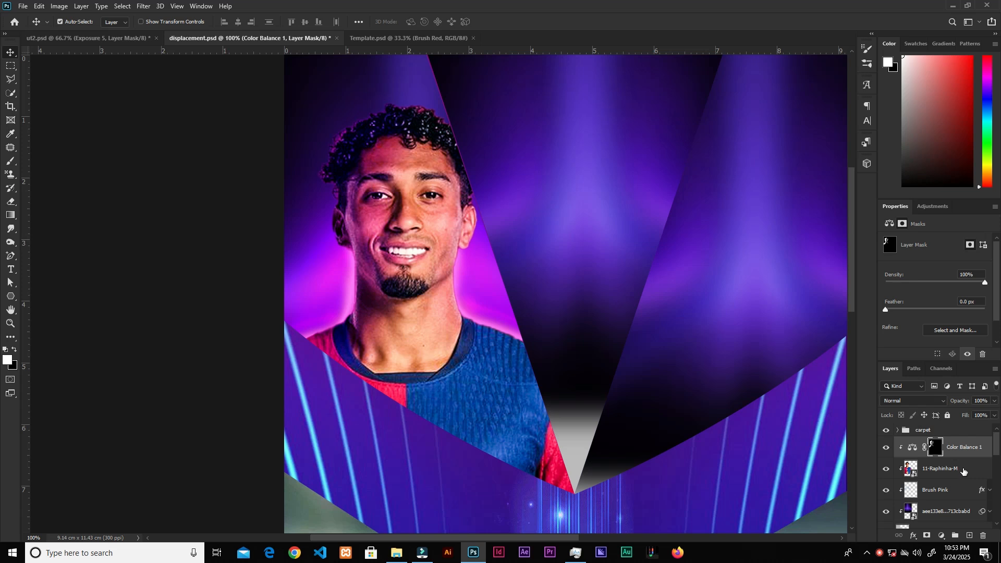
left_click(963, 470)
left_click(942, 537)
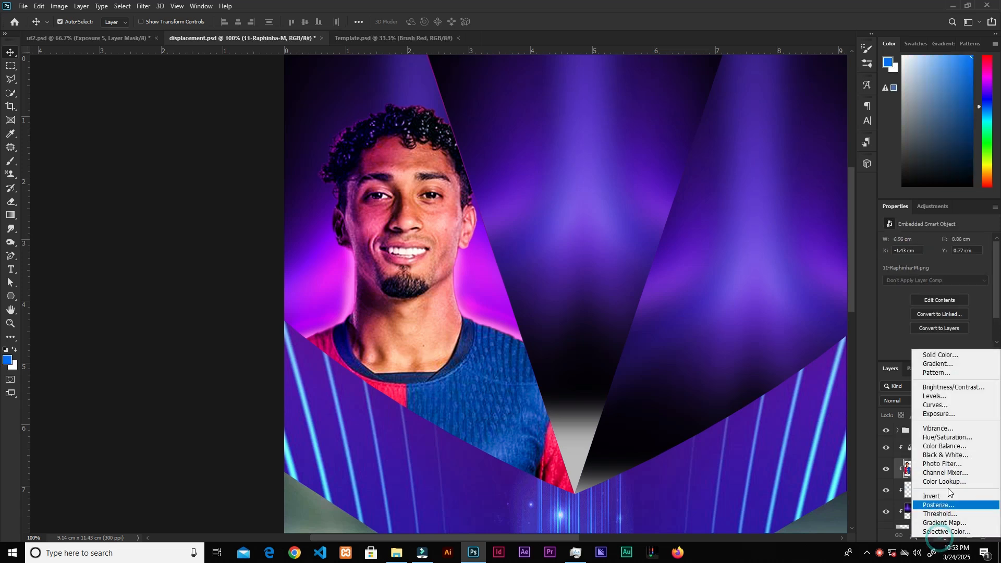
left_click(933, 415)
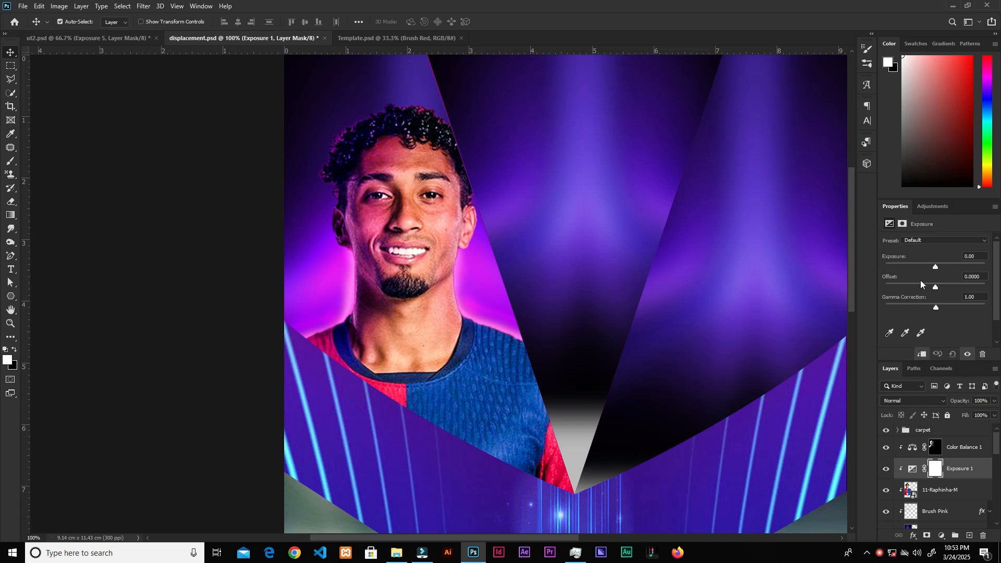
left_click_drag(937, 267, 940, 267)
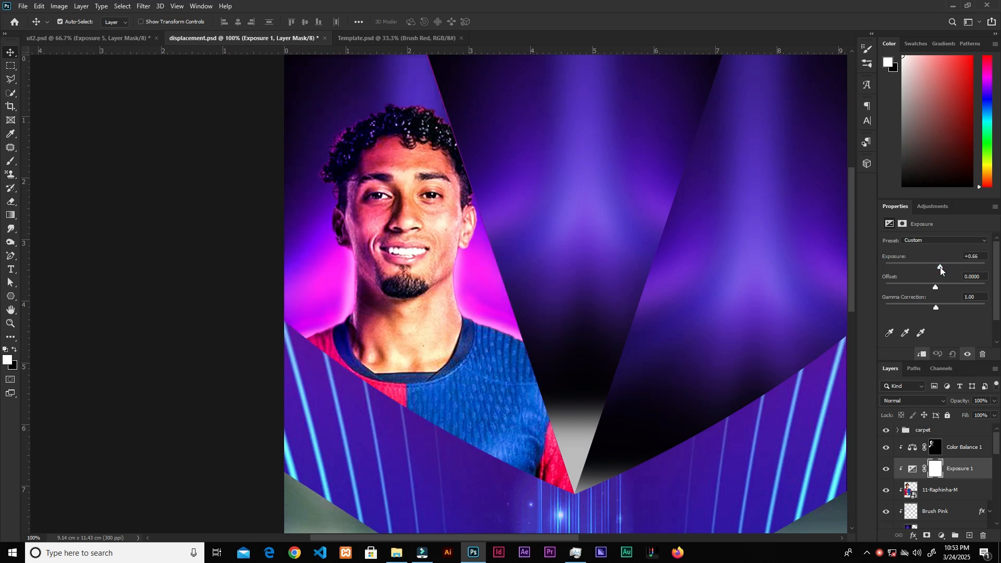
Step: Set the Exposure 1 gamma correction to 1.22 and invert its mask to black
left_click_drag(936, 307, 928, 307)
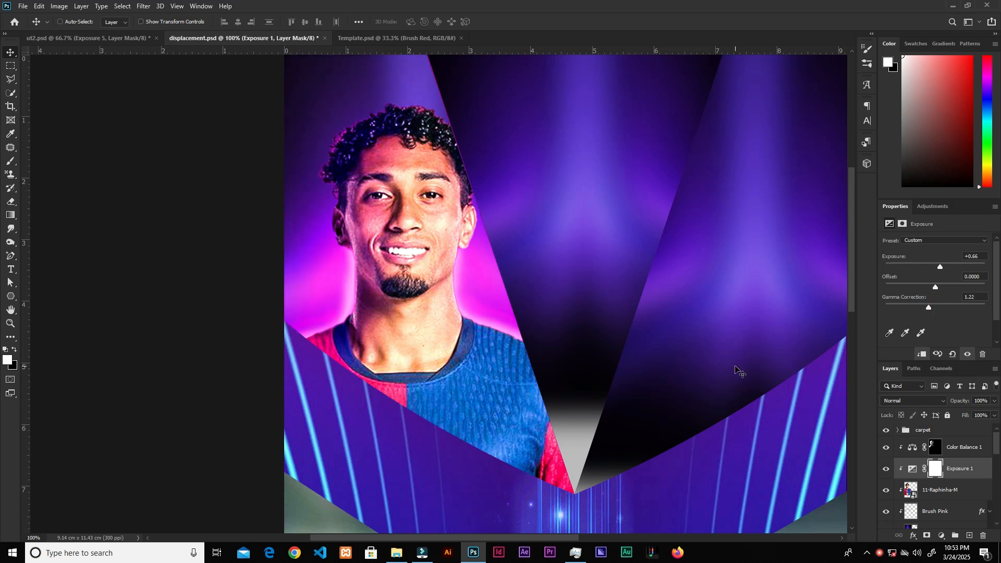
key("ctrl+i")
key("b")
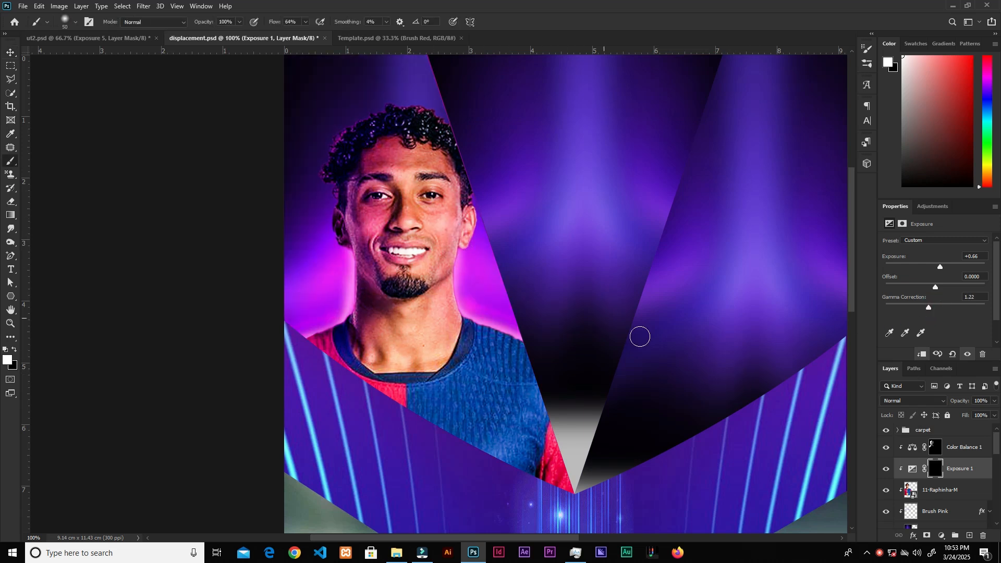
Step: Load the player's outline as a selection and paint white into the Exposure mask over the hair and head
key("bracketright")
key("bracketright")
key("bracketright")
key("bracketright")
key("bracketright")
key("bracketright")
left_click(911, 491, "ctrl")
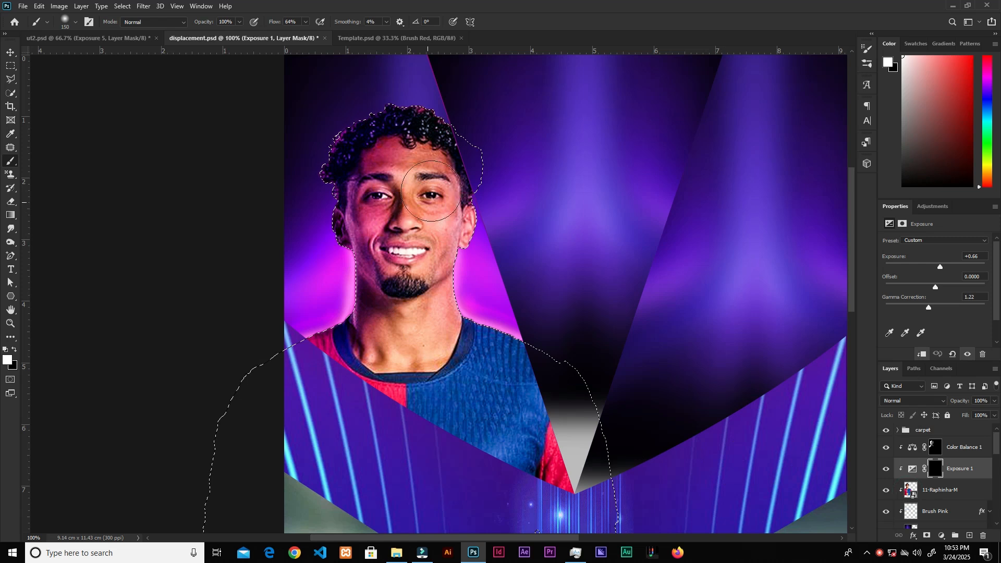
left_click_drag(438, 123, 455, 139)
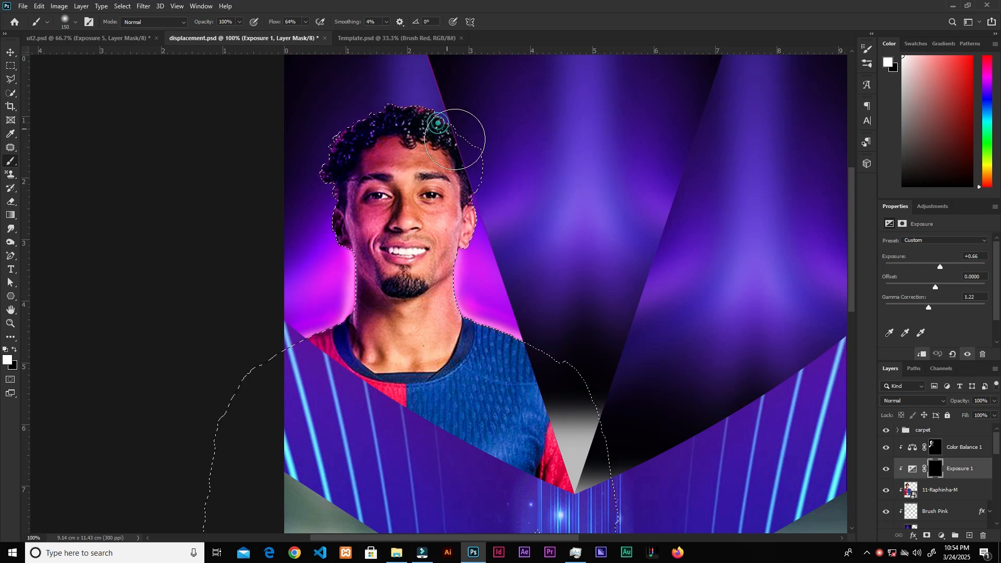
mouse_move(491, 335)
left_mouse_down()
mouse_move(494, 301)
mouse_move(571, 322)
mouse_move(502, 308)
mouse_move(579, 336)
left_mouse_up()
left_click_drag(451, 159, 436, 132)
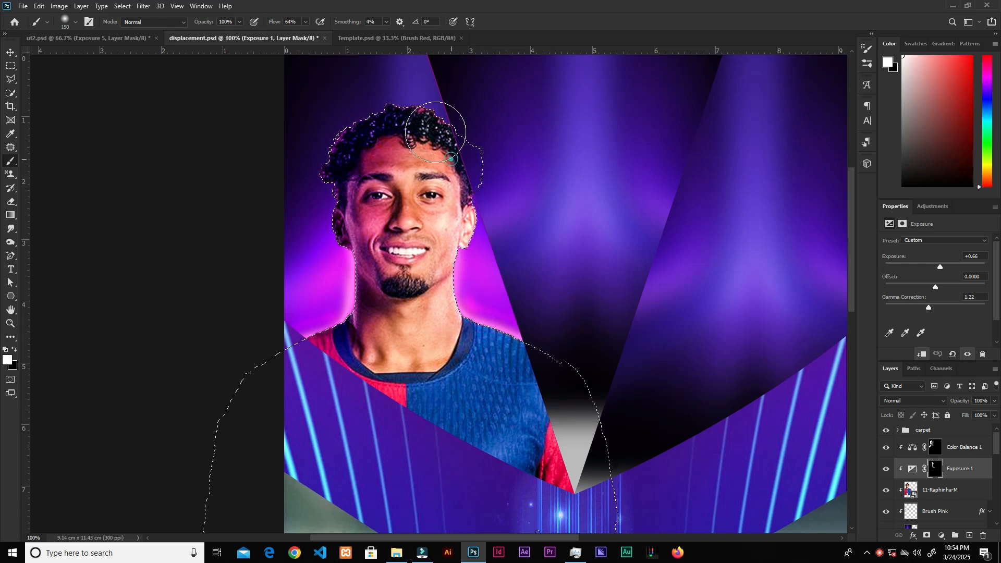
Step: Switch to the Dodge tool, select the Raphinha player layer, deselect, and rasterize the smart object
left_click_drag(305, 22, 294, 35)
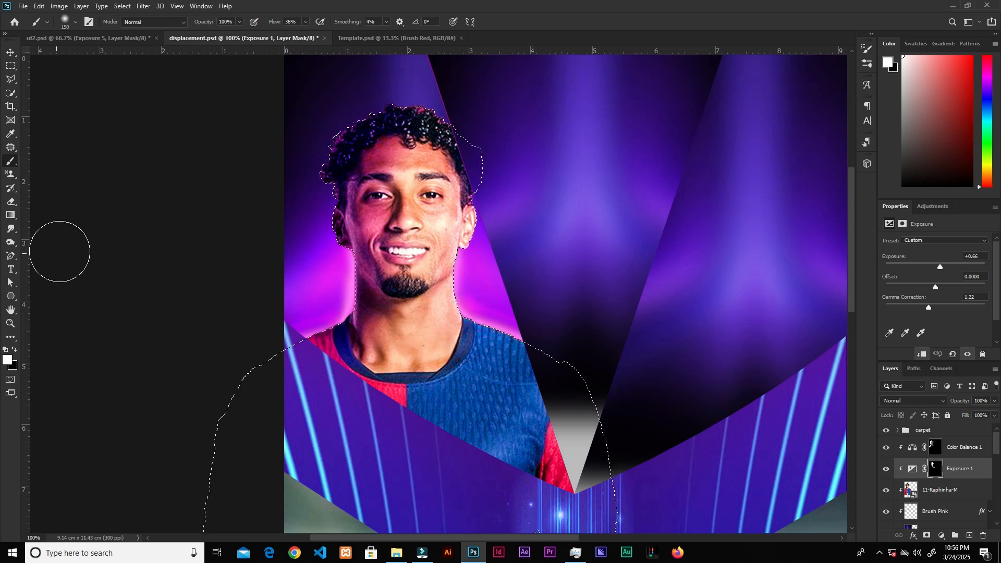
left_click(12, 246)
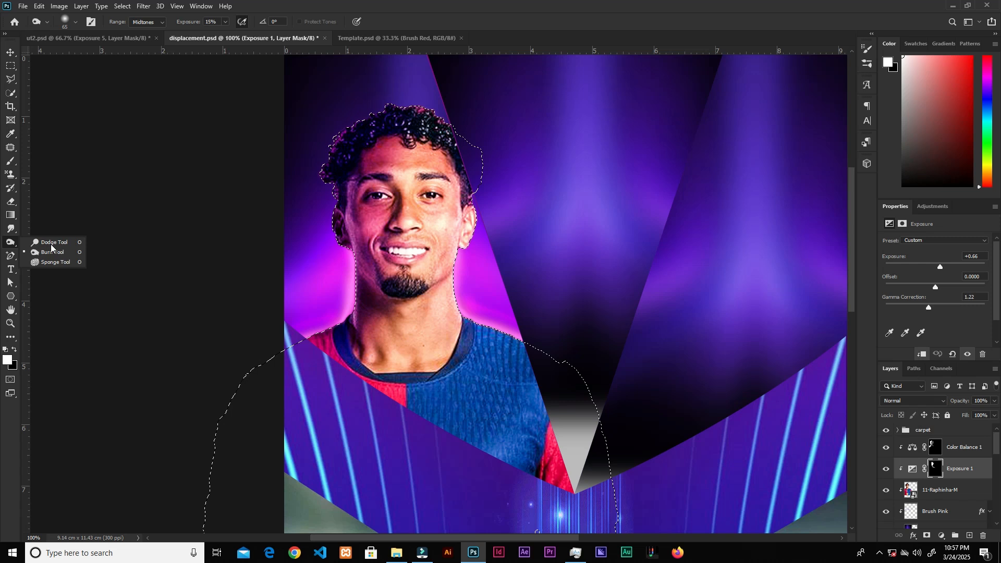
left_click(53, 243)
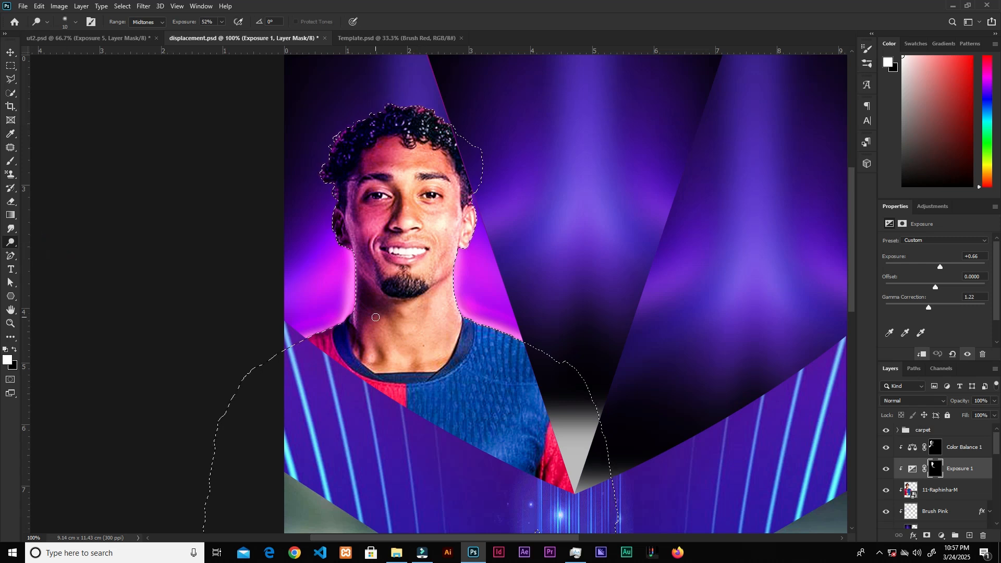
key("ctrl+plus")
left_click_drag(340, 264, 478, 361)
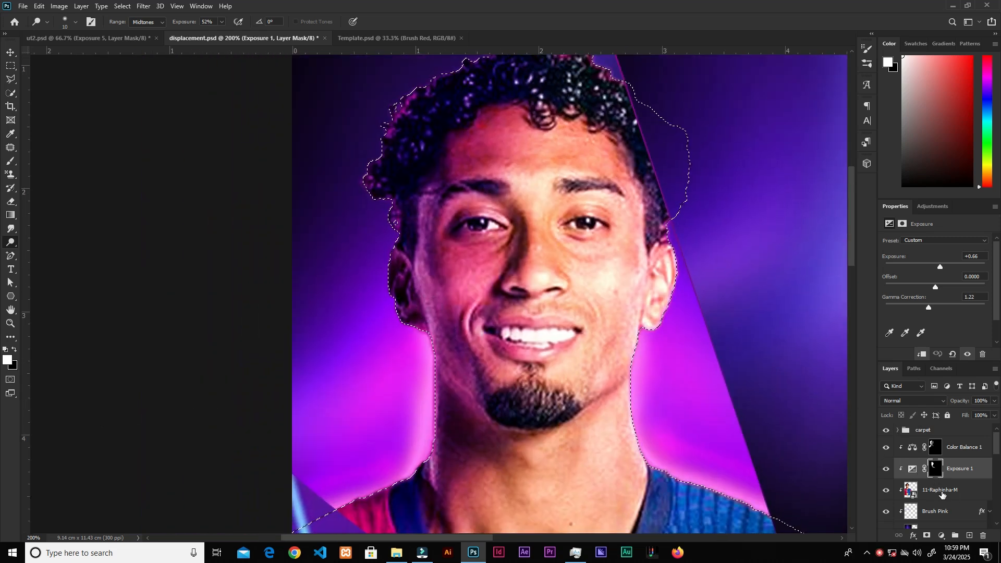
left_click(946, 492)
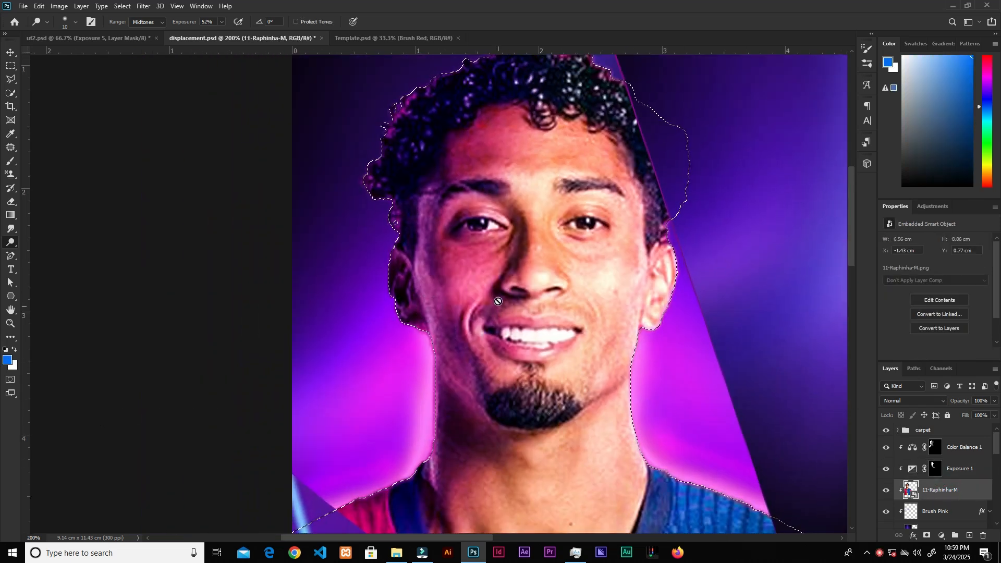
key("ctrl+d")
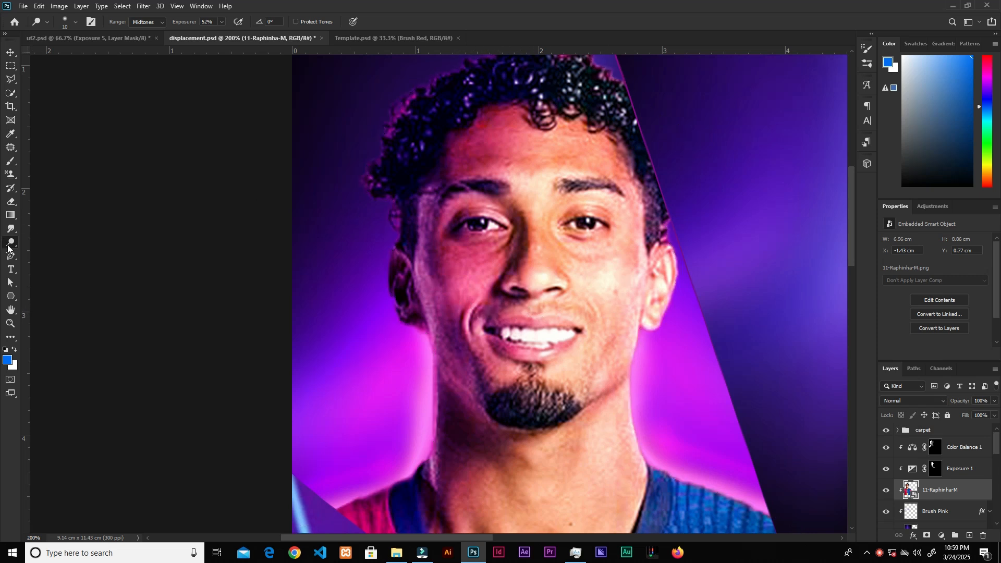
left_click(441, 277)
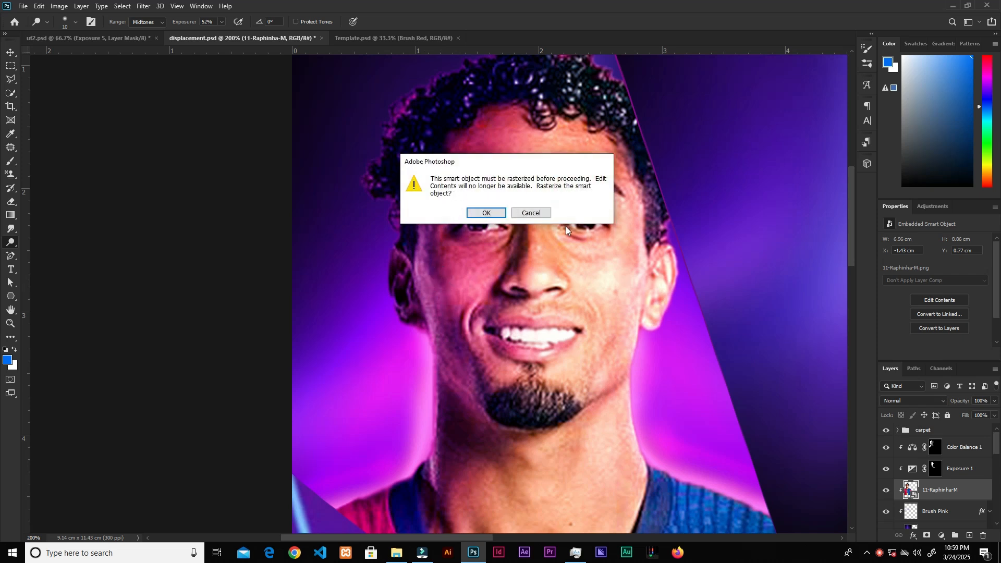
left_click(484, 213)
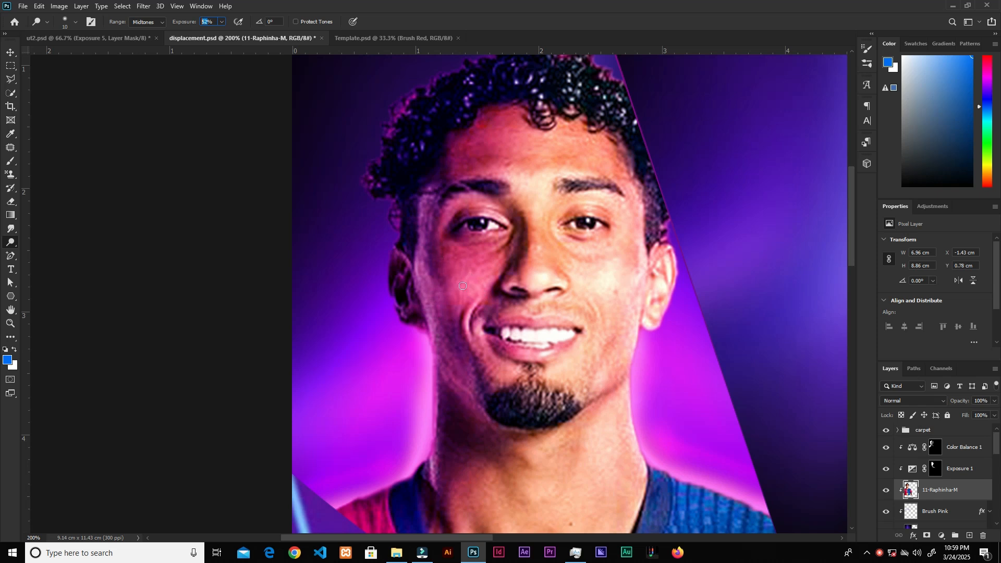
Step: Dodge the left side of the player's face with a larger brush at 100% exposure
key("bracketright")
key("bracketright")
key("bracketright")
key("bracketright")
mouse_move(441, 186)
left_mouse_down()
mouse_move(426, 274)
mouse_move(471, 382)
mouse_move(452, 379)
mouse_move(468, 401)
left_mouse_up()
mouse_move(436, 199)
left_mouse_down()
mouse_move(467, 404)
mouse_move(480, 394)
mouse_move(490, 404)
left_mouse_up()
mouse_move(431, 362)
left_mouse_down()
mouse_move(427, 454)
mouse_move(389, 488)
mouse_move(430, 451)
mouse_move(434, 407)
left_mouse_up()
mouse_move(449, 83)
left_mouse_down()
mouse_move(402, 149)
mouse_move(482, 399)
mouse_move(431, 470)
left_mouse_up()
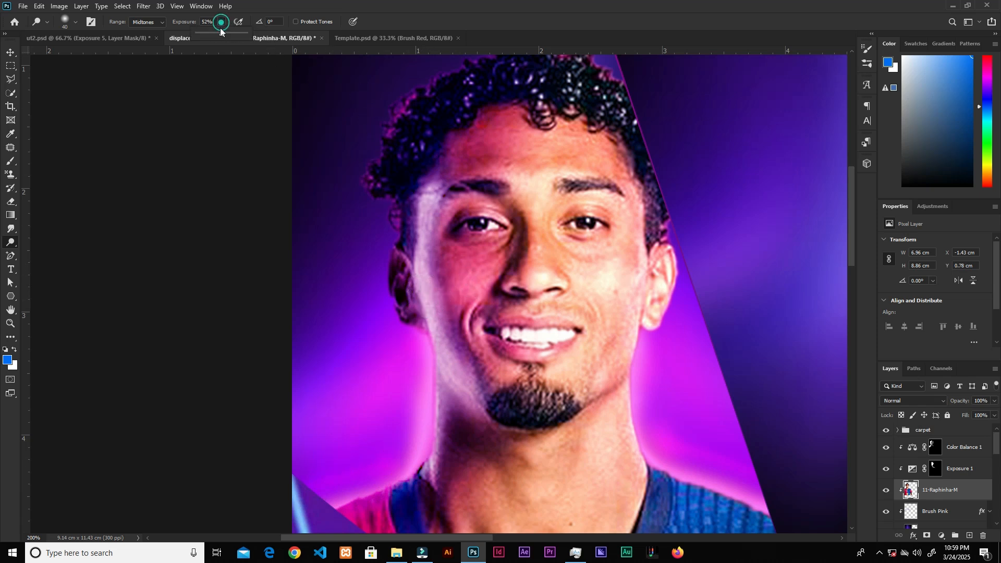
Step: Continue dodging the left cheek, jawline and hairline edges with a smaller brush at higher zoom
left_click(442, 242)
key("[")
key("[")
key("[")
scroll(429, 283, "up", 1)
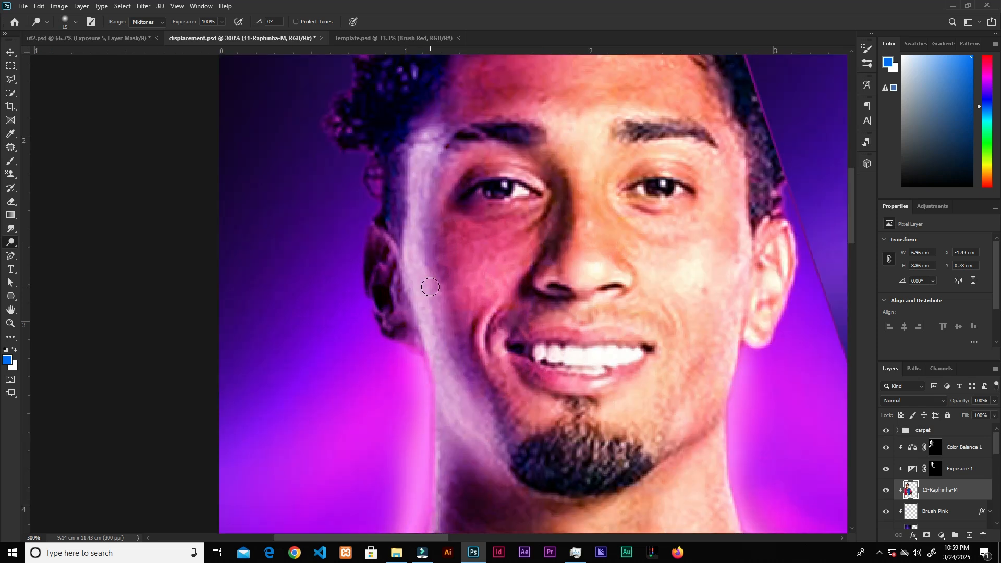
key("bracketleft")
left_click_drag(419, 192, 412, 288)
key("ctrl+z")
mouse_move(420, 229)
left_mouse_down()
mouse_move(435, 149)
mouse_move(419, 265)
left_mouse_up()
mouse_move(419, 259)
left_mouse_down()
mouse_move(457, 344)
mouse_move(447, 360)
mouse_move(428, 291)
left_mouse_up()
mouse_move(428, 289)
left_mouse_down()
mouse_move(431, 316)
mouse_move(427, 271)
left_mouse_up()
left_click_drag(382, 331, 408, 380)
left_click_drag(382, 414, 394, 477)
left_click_drag(380, 320, 413, 390)
key("bracketleft")
key("bracketleft")
key("bracketleft")
left_click_drag(406, 296, 462, 367)
left_click_drag(441, 226, 478, 407)
left_click_drag(357, 290, 392, 336)
left_click_drag(393, 131, 400, 185)
left_click(389, 204)
left_click(405, 172)
left_click(419, 130)
left_click(359, 187)
key("ctrl+minus")
key("ctrl+minus")
key("ctrl+minus")
key("ctrl+minus")
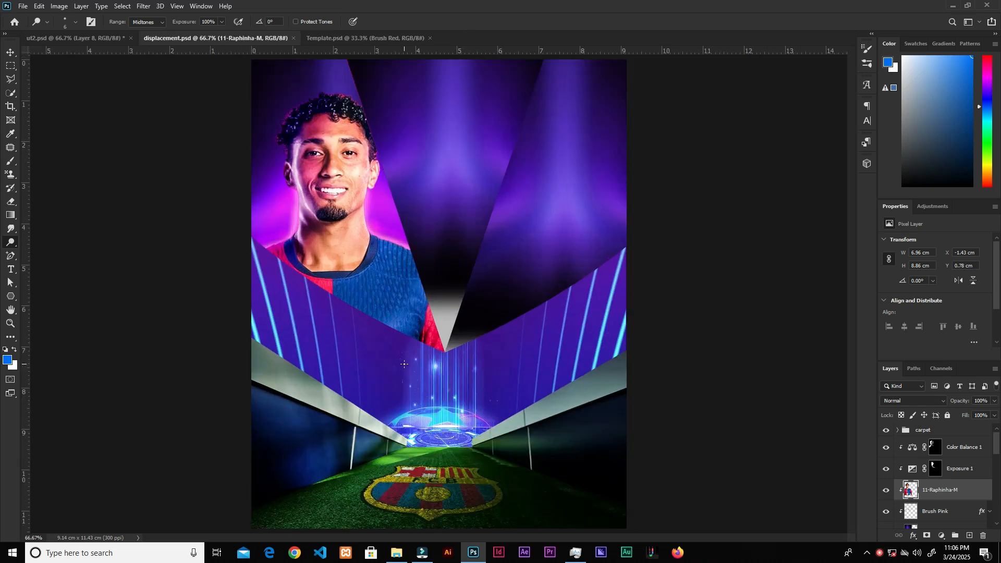
Step: Add a second Exposure adjustment above the player with exposure -1.01 and gamma correction 0.81
key("ctrl+plus")
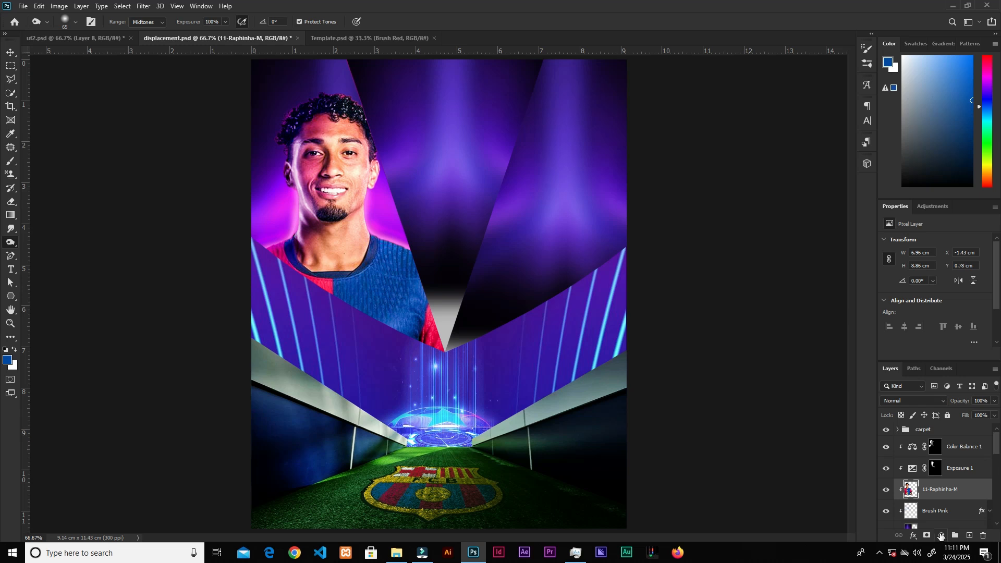
left_click(941, 536)
left_click(926, 409)
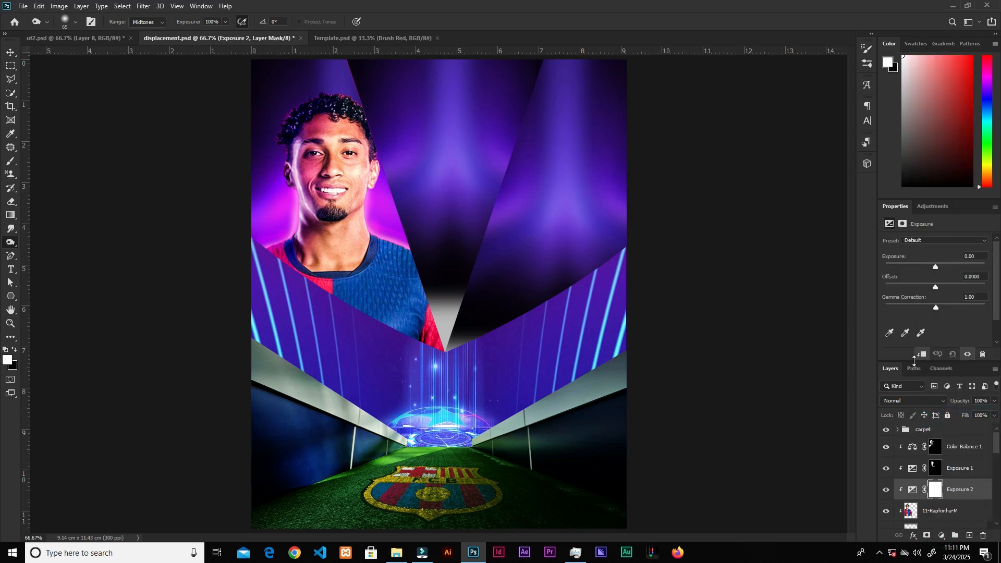
left_click_drag(936, 269, 930, 267)
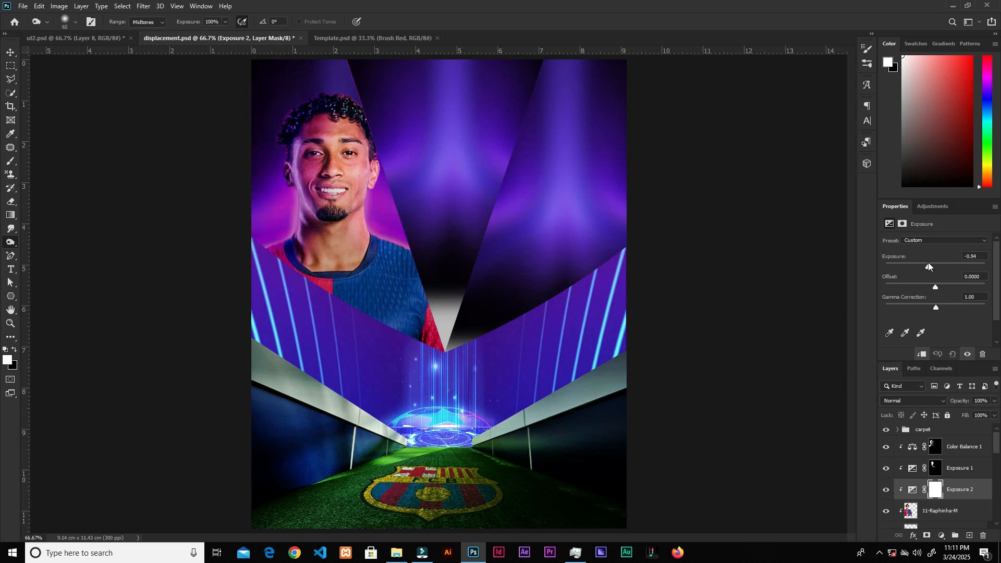
left_click_drag(937, 307, 945, 311)
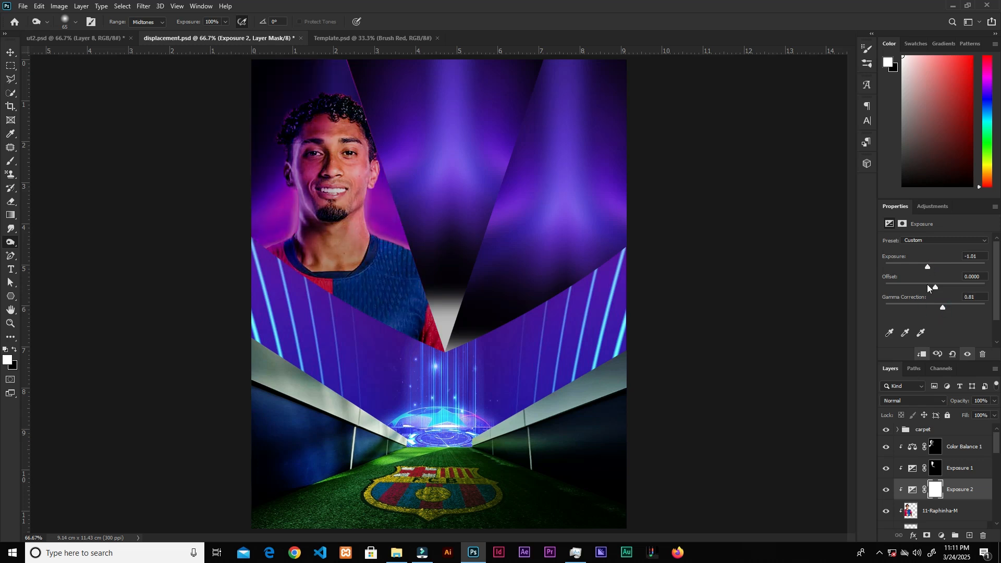
Step: Invert the Exposure 2 mask to black, load the player's outline as a selection, and switch to the Brush tool
left_click_drag(931, 462, 920, 472)
key("ctrl+i")
left_click(911, 512, "ctrl")
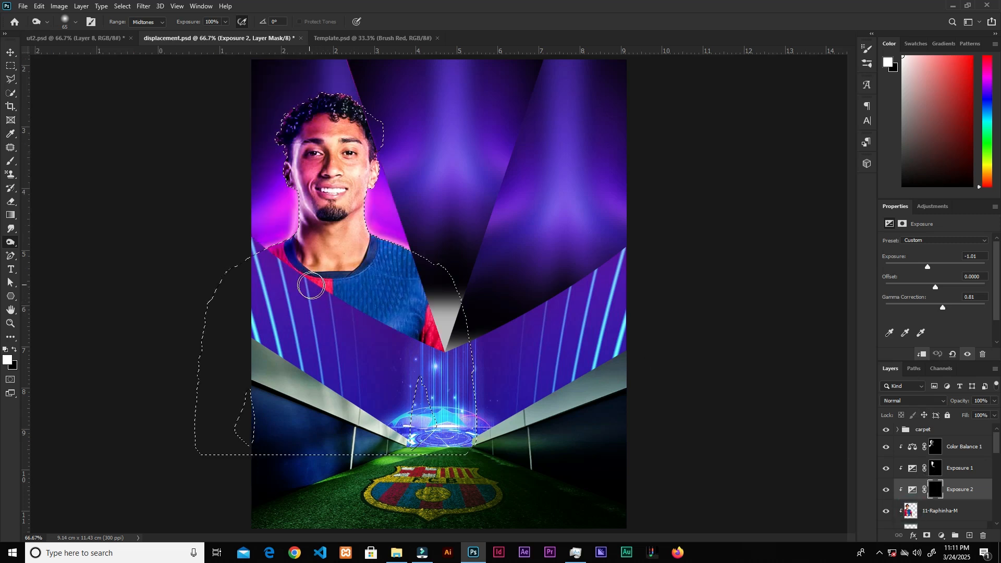
key("ctrl+plus")
key("ctrl+plus")
mouse_move(308, 295)
left_mouse_down()
mouse_move(657, 294)
mouse_move(564, 317)
mouse_move(559, 335)
left_mouse_up()
key("bracketleft")
key("bracketleft")
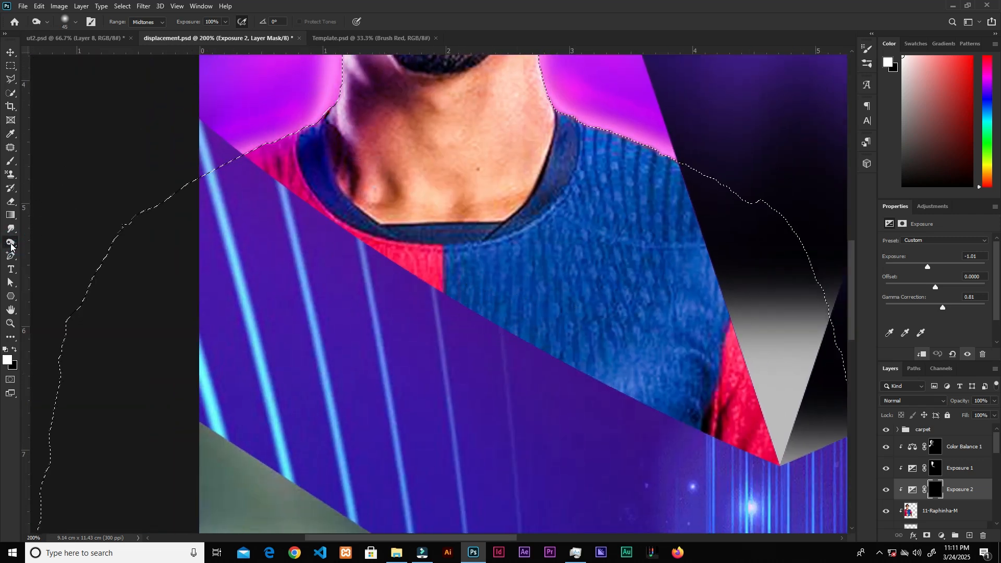
right_click(10, 244)
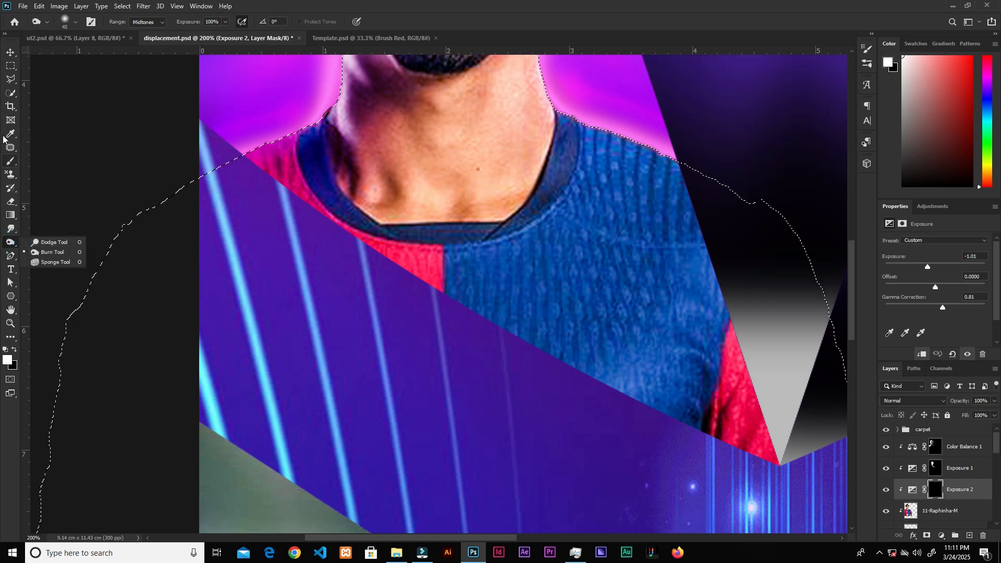
left_click(13, 162)
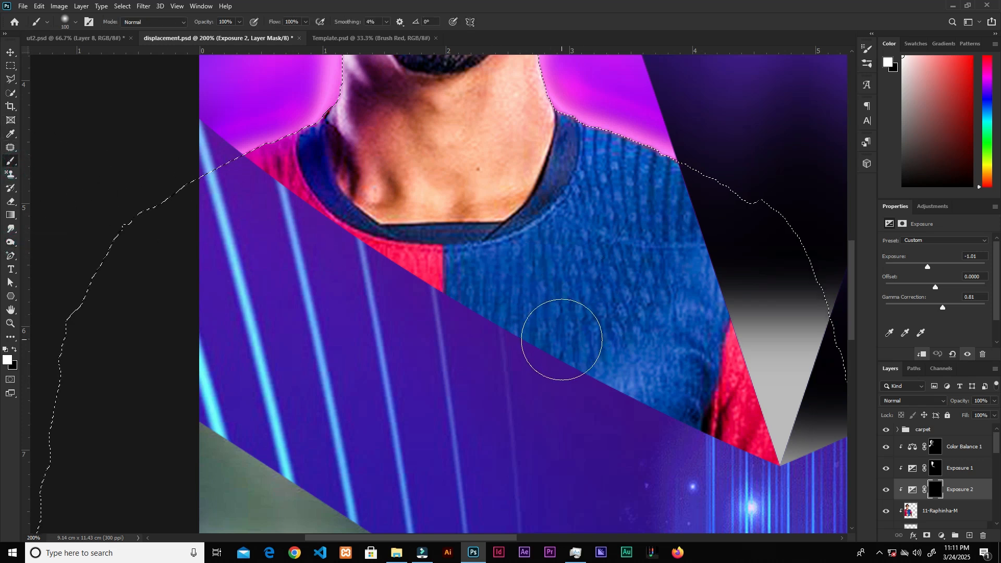
Step: With a smaller brush, paint white into the mask along the shirt's lower right edge, then deselect
key("bracketleft")
key("bracketleft")
key("bracketleft")
key("bracketleft")
key("bracketleft")
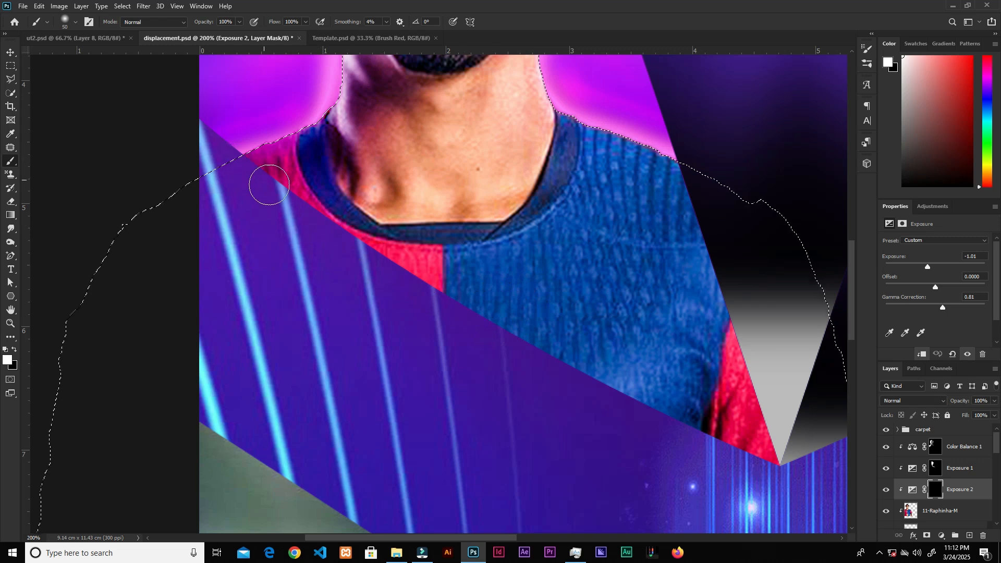
mouse_move(635, 409)
left_mouse_down()
mouse_move(770, 415)
mouse_move(704, 174)
left_mouse_up()
mouse_move(797, 467)
left_mouse_down()
mouse_move(749, 320)
mouse_move(673, 169)
left_mouse_up()
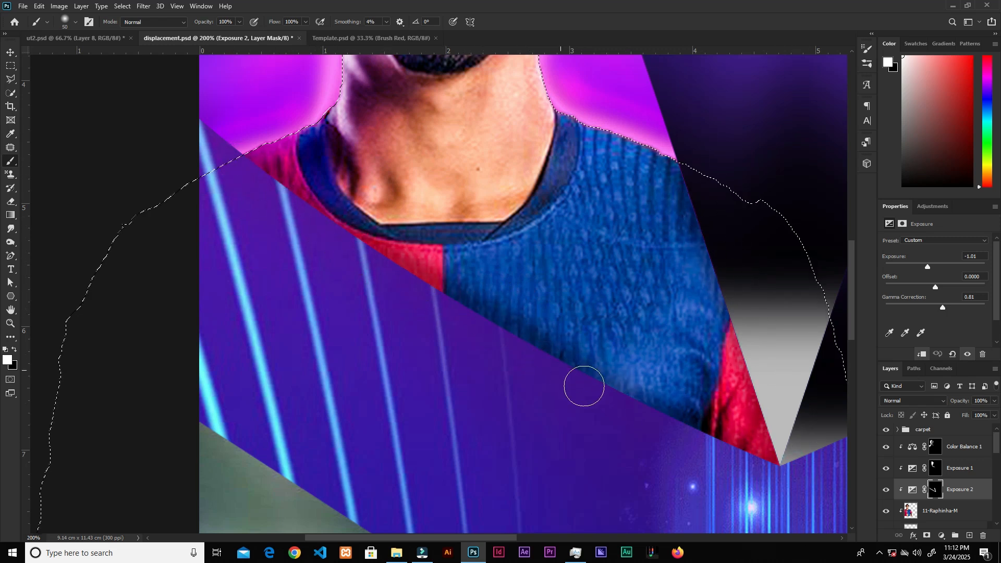
key("ctrl+0")
key("ctrl+d")
Step: Create a new layer above Color Balance 1, set it to Linear Dodge (Add) and clip it to the player
left_click(953, 453)
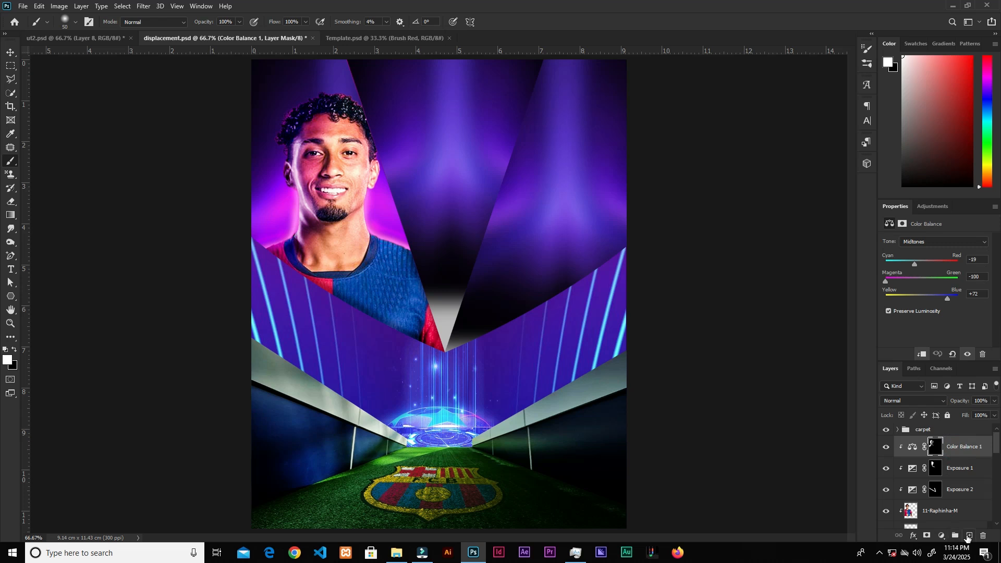
left_click(970, 537)
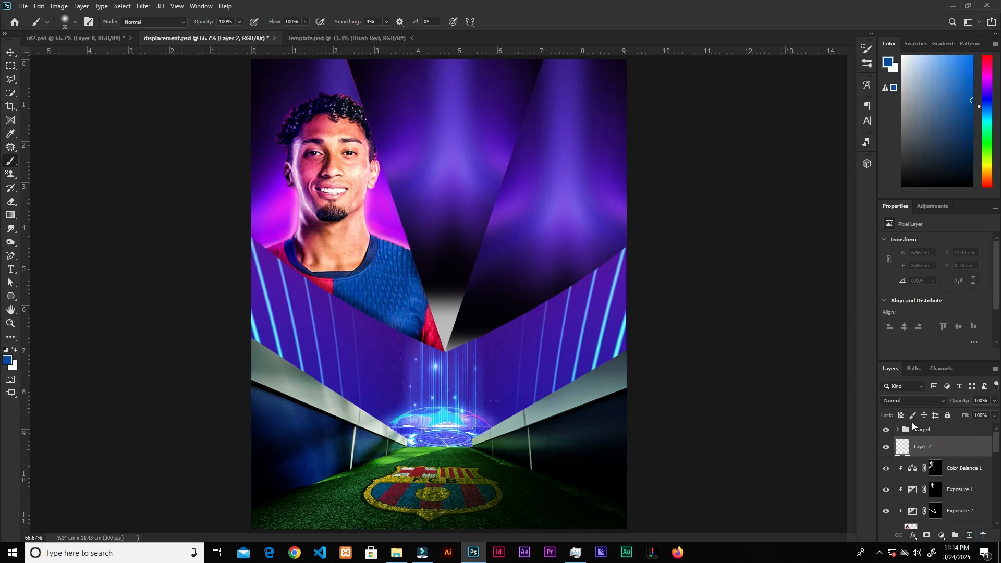
left_click(912, 401)
left_click(907, 390)
right_click(952, 453)
left_click(908, 211)
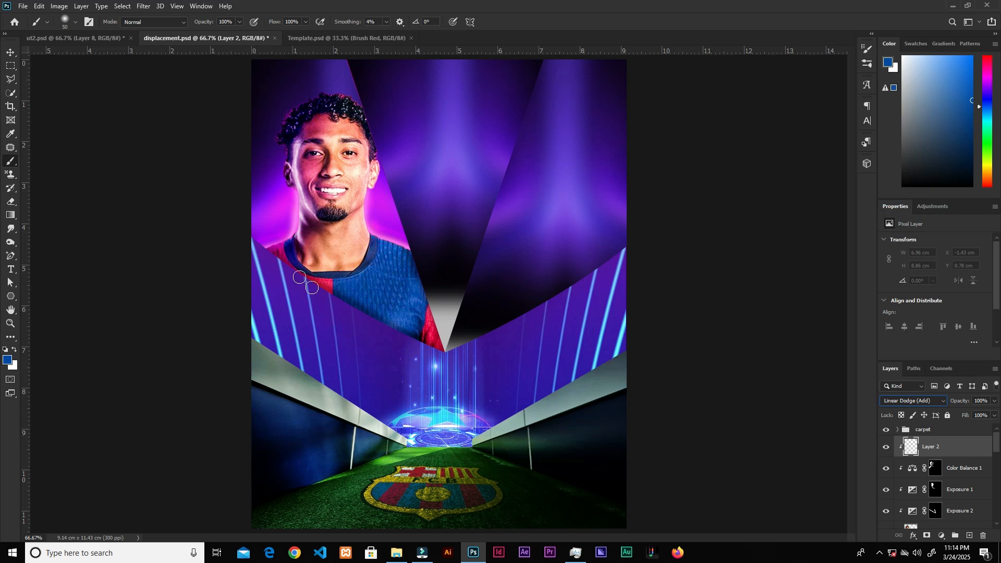
Step: Paint a blue glow across the player's shoulders and shirt on the new layer with a larger brush
mouse_move(251, 234)
left_mouse_down()
mouse_move(295, 270)
mouse_move(453, 347)
left_mouse_up()
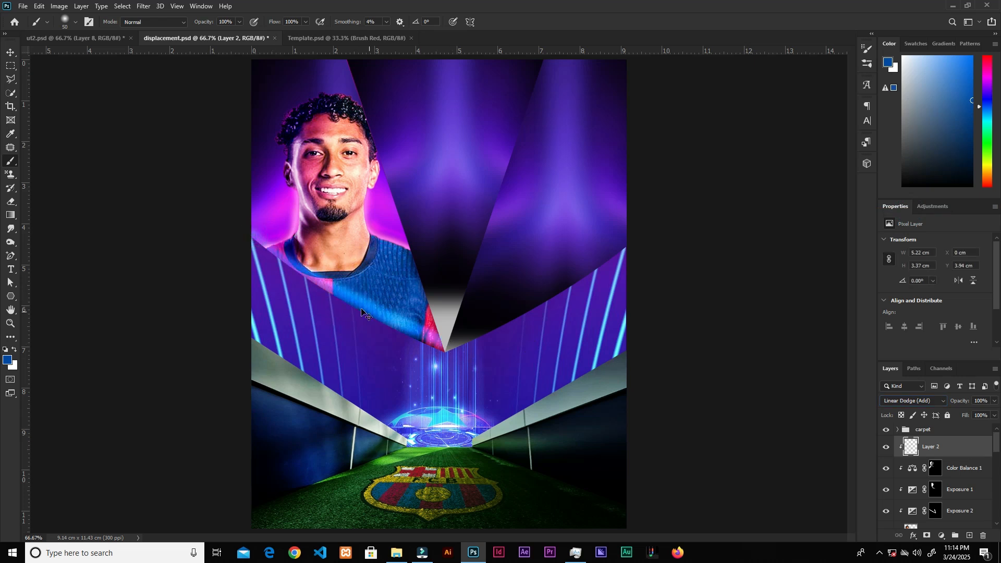
key("ctrl+z")
key("bracketright")
key("bracketright")
key("bracketright")
key("bracketright")
key("bracketright")
key("bracketright")
left_click_drag(242, 242, 446, 350)
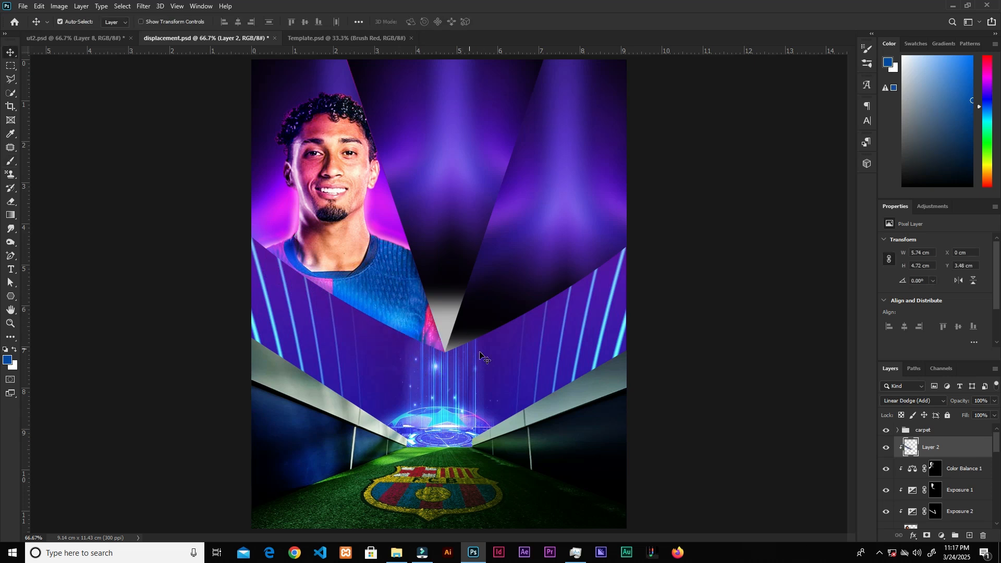
Step: Group the player and its adjustment layers and rename the group left_guy
scroll(939, 485, "down", 3)
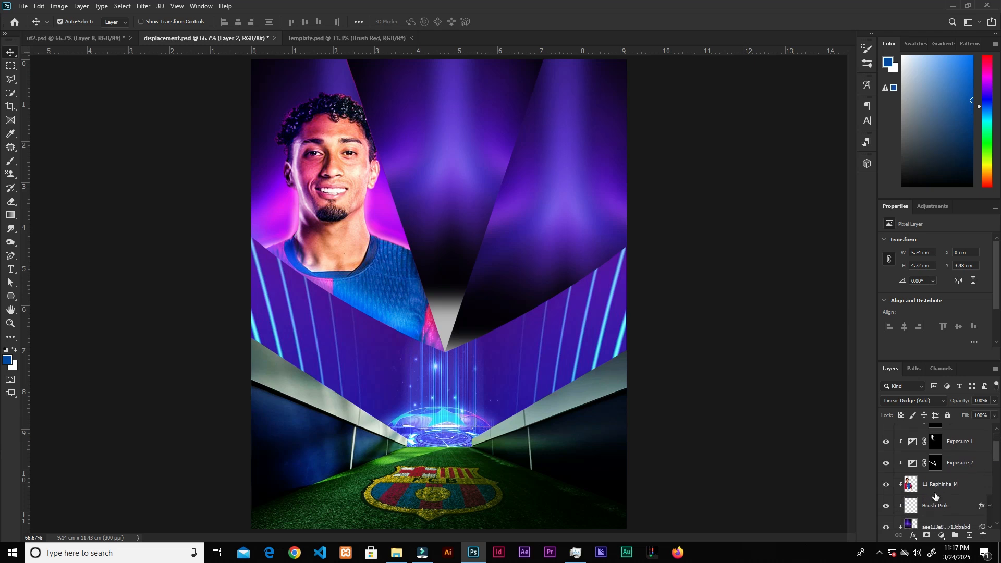
scroll(980, 474, "down", 2)
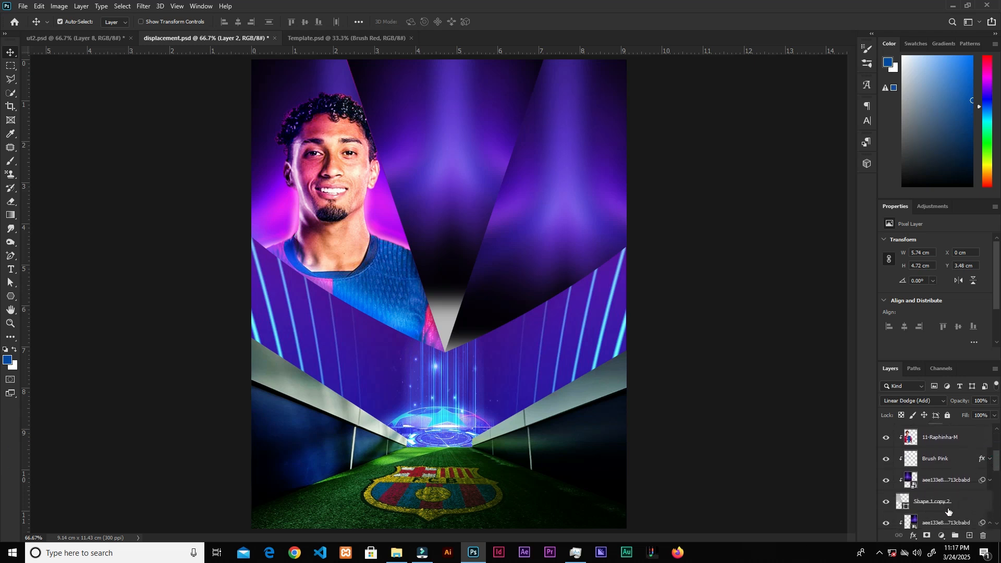
left_click(969, 505, "shift")
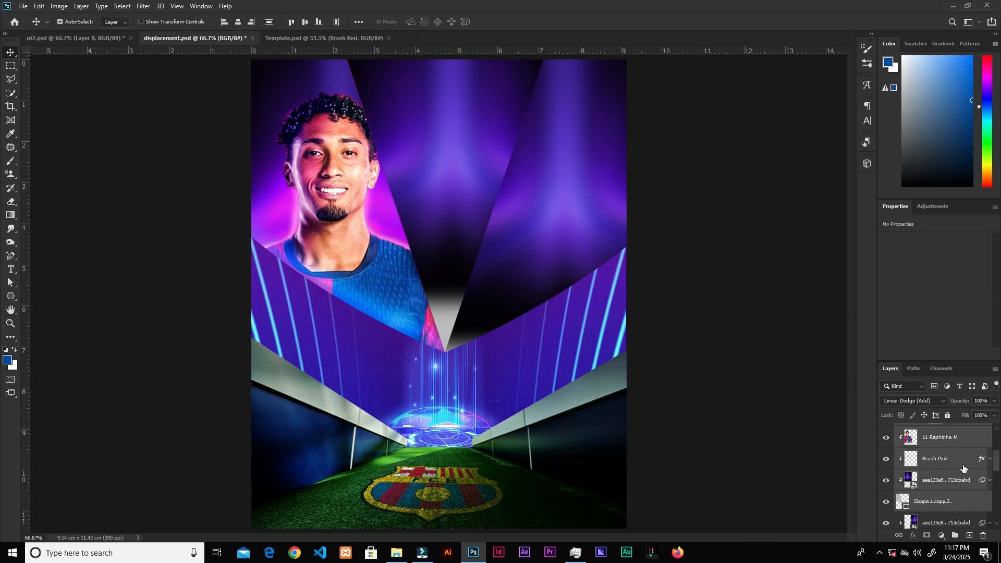
left_click_drag(995, 467, 996, 462)
scroll(963, 507, "down", 1)
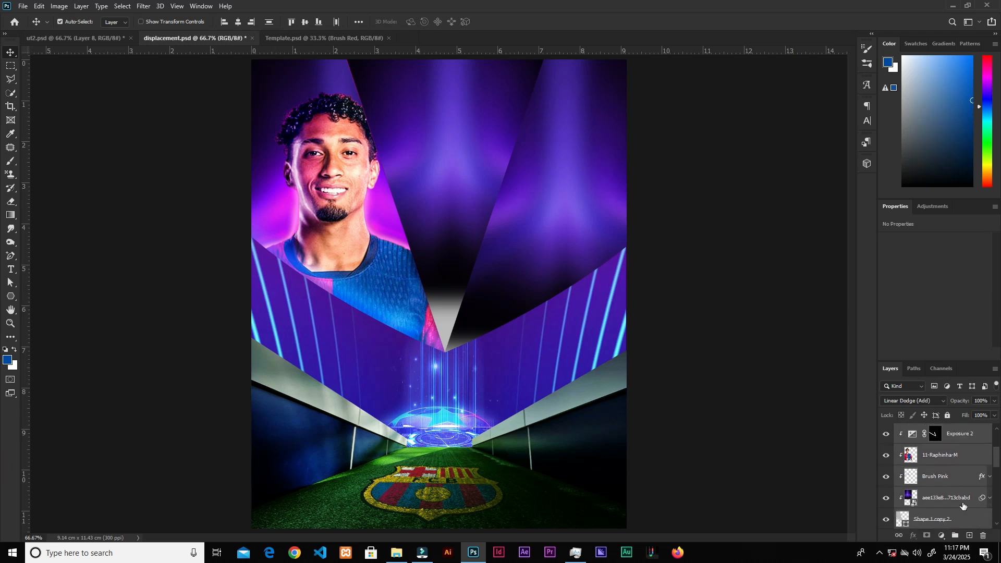
left_click(956, 536)
double_click(929, 431)
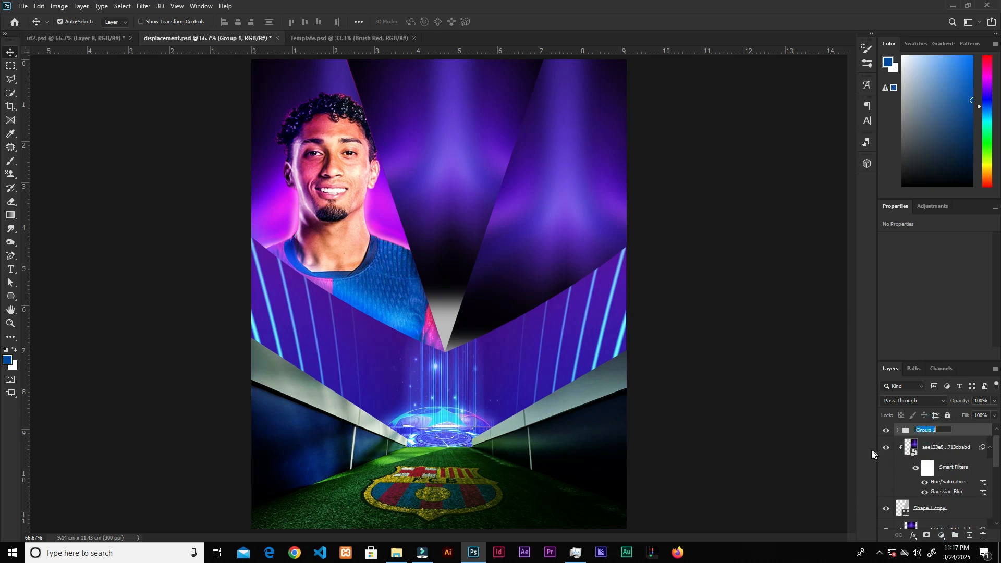
key("BackSpace")
type("left_guy")
key("Return")
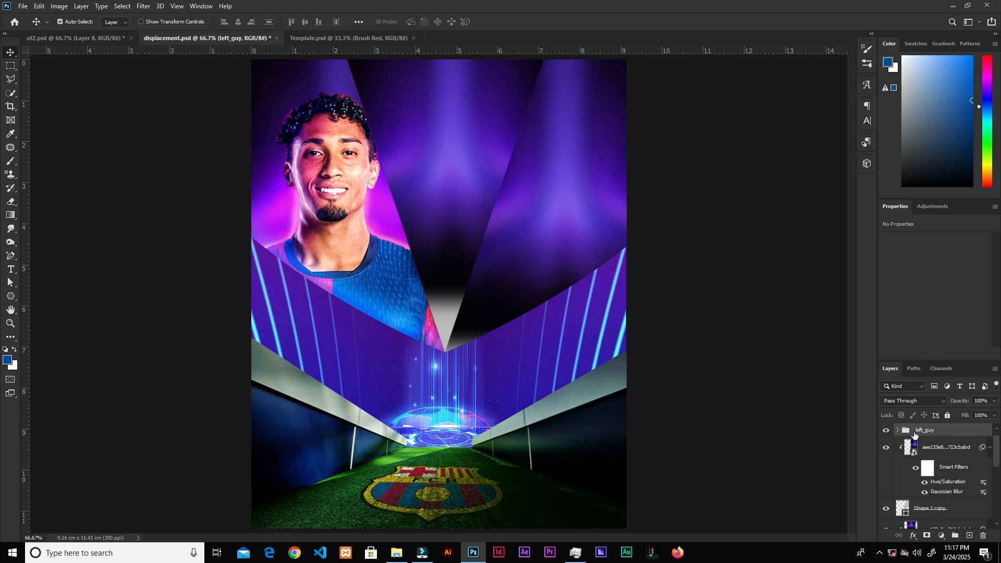
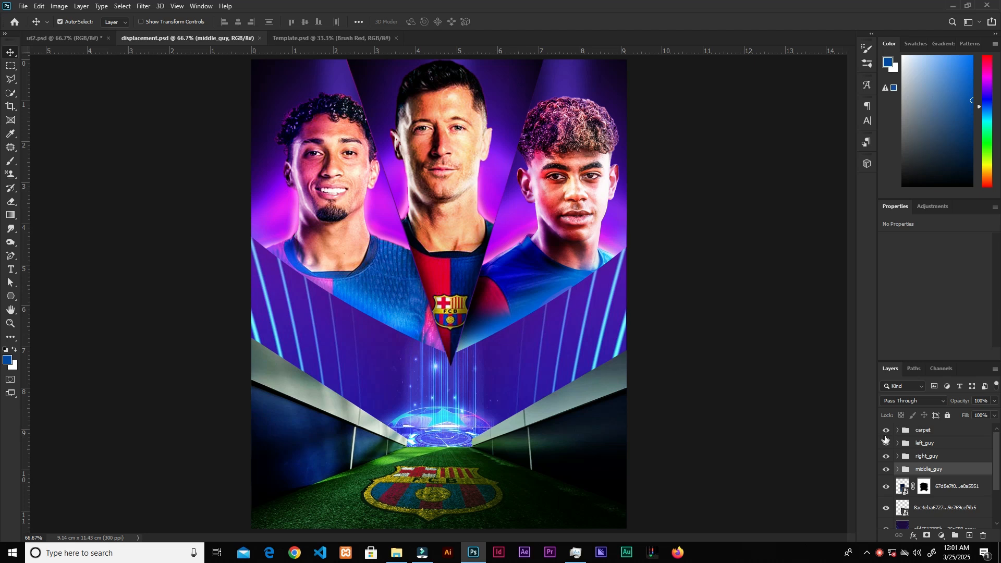
Step: Toggle the visibility of the carpet, left_guy, right_guy and middle_guy groups to review each one's contribution
left_click(886, 431)
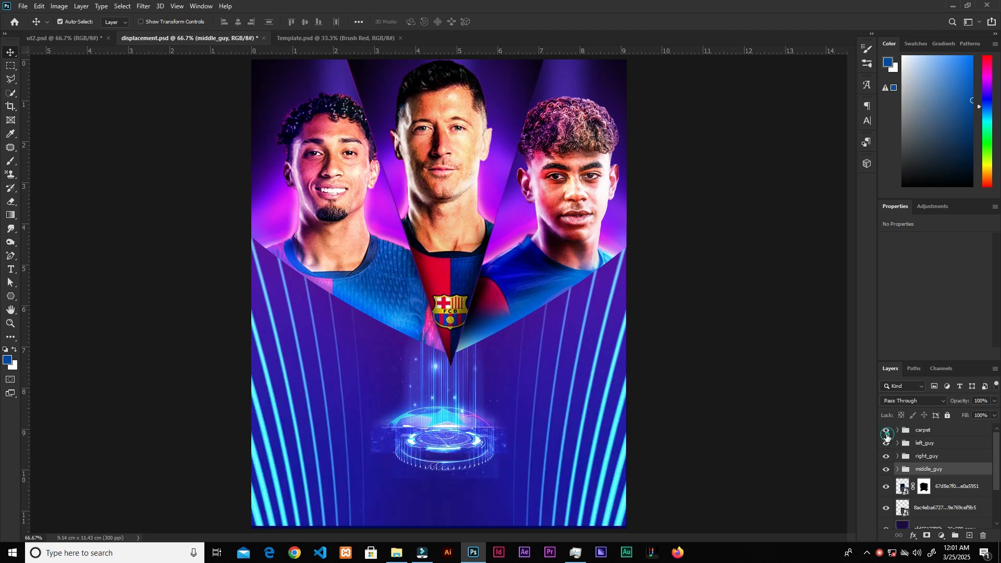
left_click(887, 432)
left_click(886, 443)
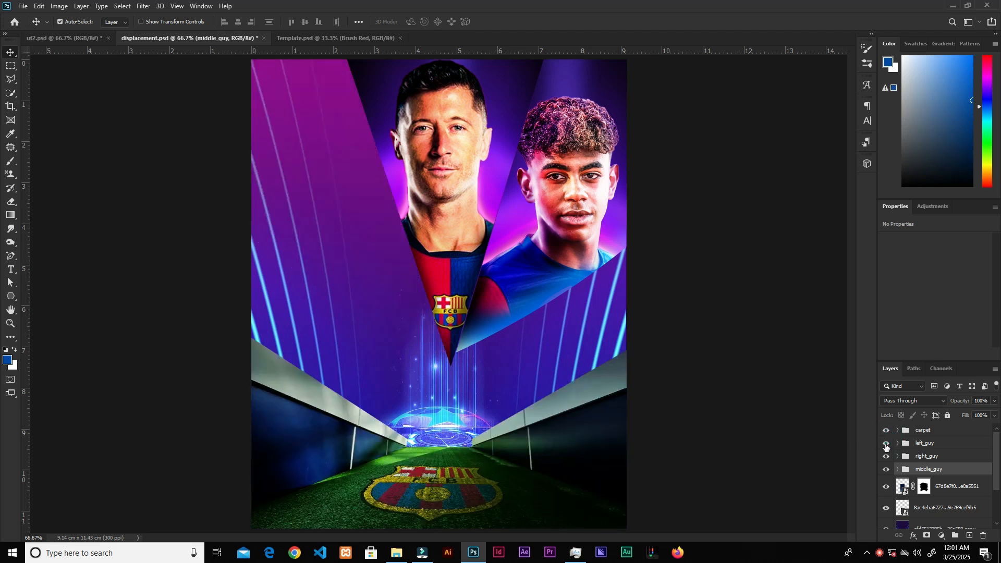
left_click(886, 444)
left_click(886, 457)
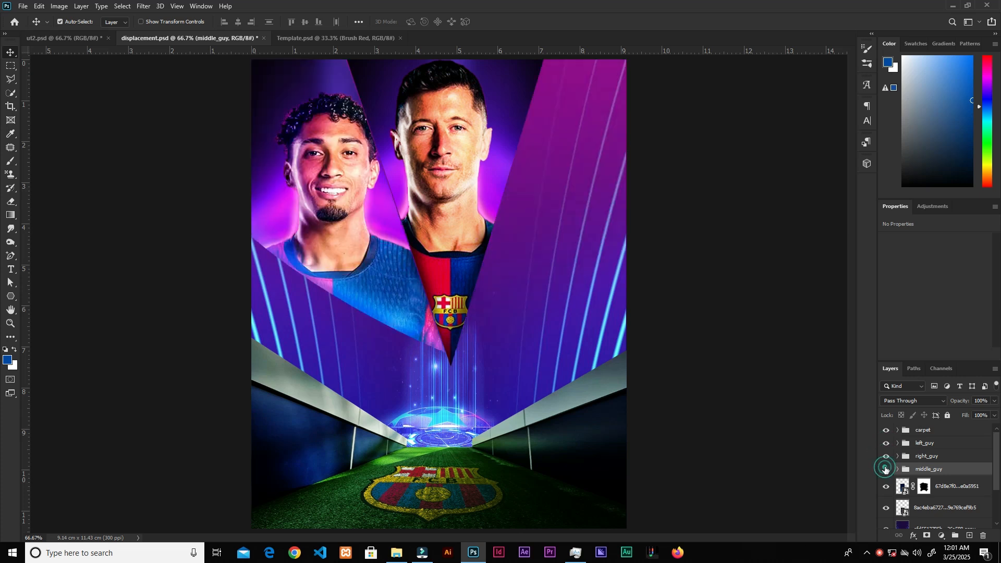
left_click(887, 470)
left_click(887, 469)
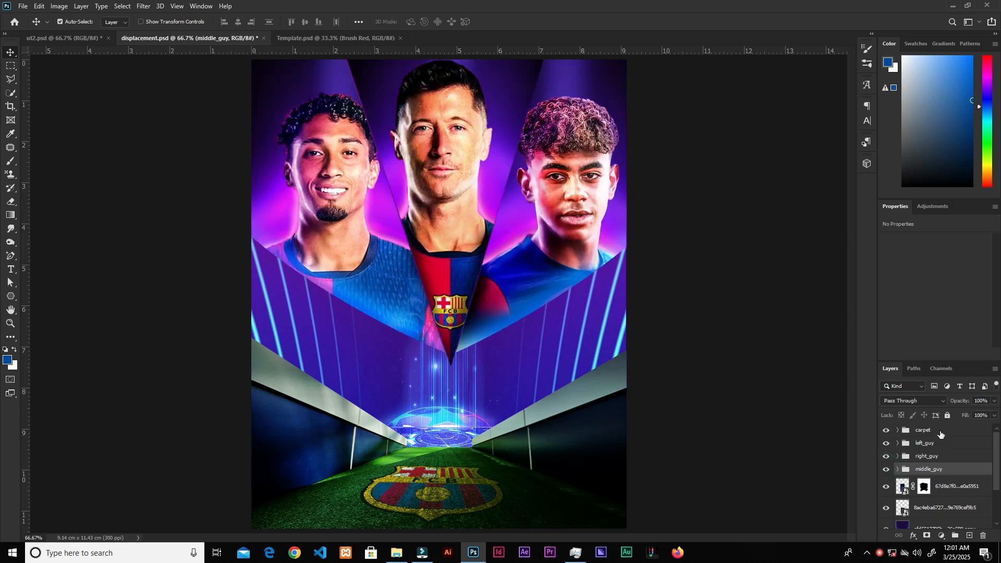
Step: Place a light flare image above the carpet group, rotated about 43° over the left player's shoulder
left_click(940, 433)
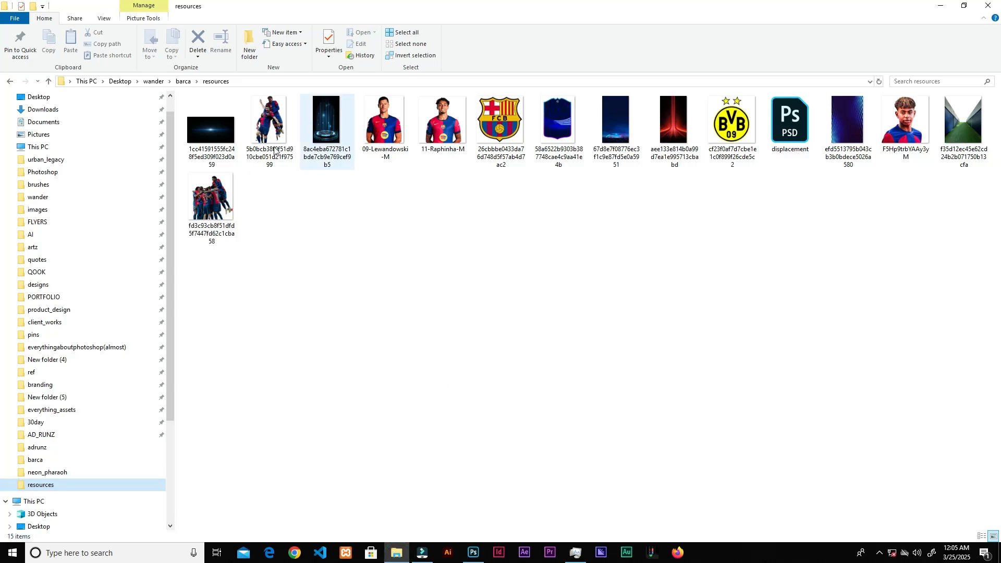
left_click_drag(211, 131, 624, 272)
left_click_drag(630, 183, 388, 293)
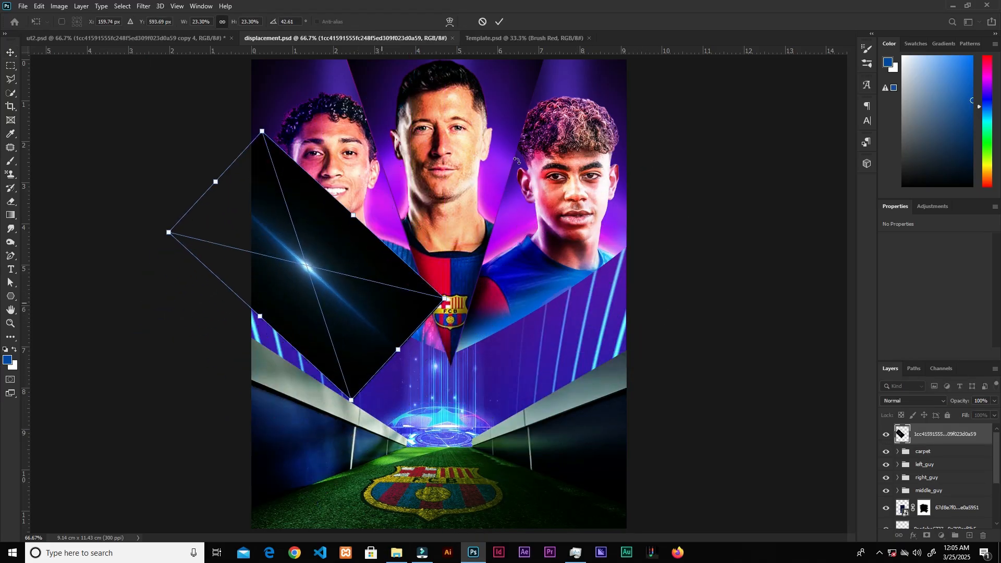
left_click(499, 23)
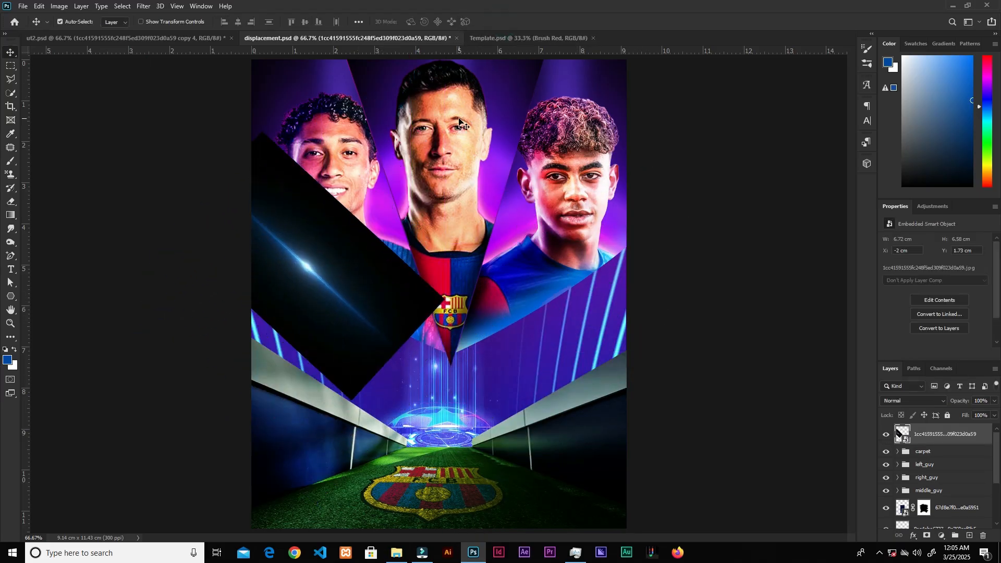
Step: Set the flare layer to Screen and enlarge it with Free Transform across the left player's shoulder
left_click(905, 401)
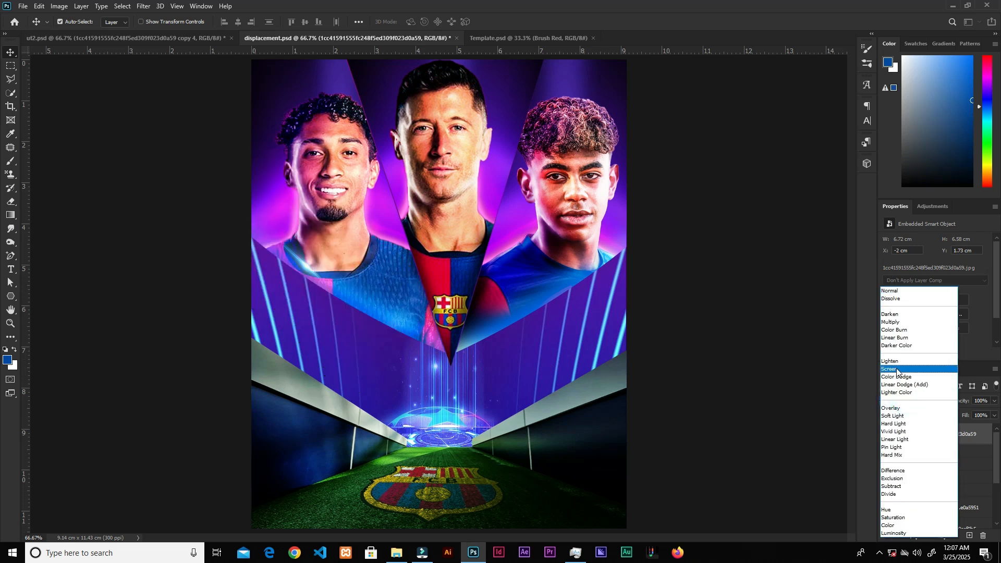
left_click(899, 373)
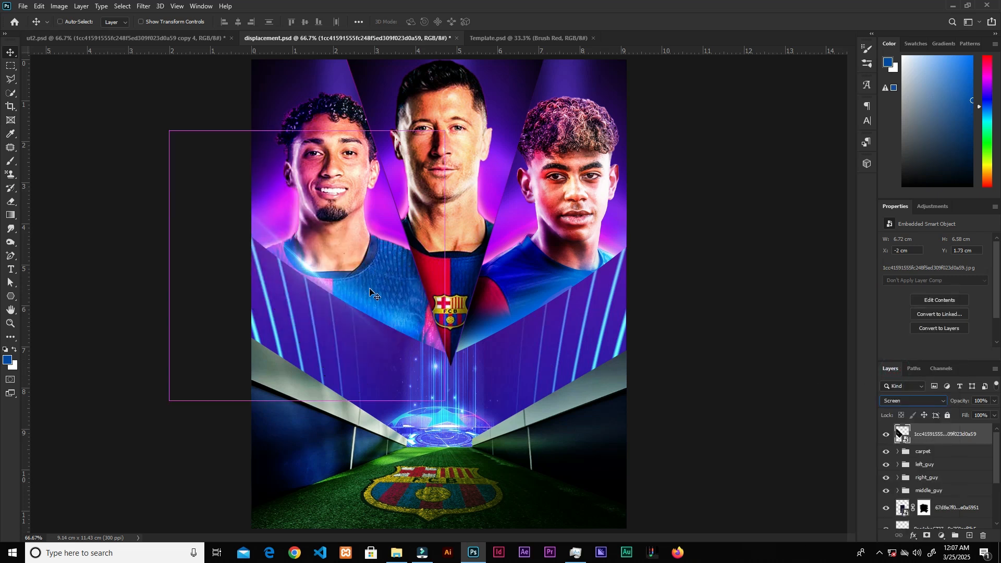
key("ctrl+t")
left_click_drag(399, 373, 414, 358)
left_click_drag(311, 275, 288, 266)
left_click_drag(426, 270, 491, 276)
left_click_drag(372, 290, 370, 290)
left_click_drag(498, 116, 500, 120)
left_click(501, 23)
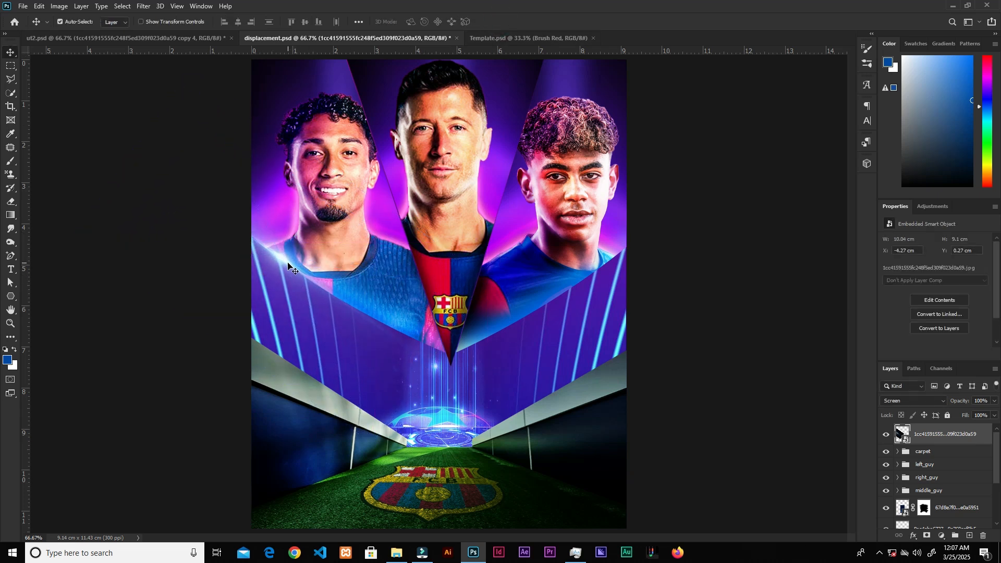
Step: Duplicate the flare, move the copy toward the centre crest and scale it slightly
left_click_drag(280, 261, 401, 337)
key("ctrl+t")
left_click_drag(629, 392, 637, 368)
left_click_drag(402, 339, 403, 334)
left_click(499, 22)
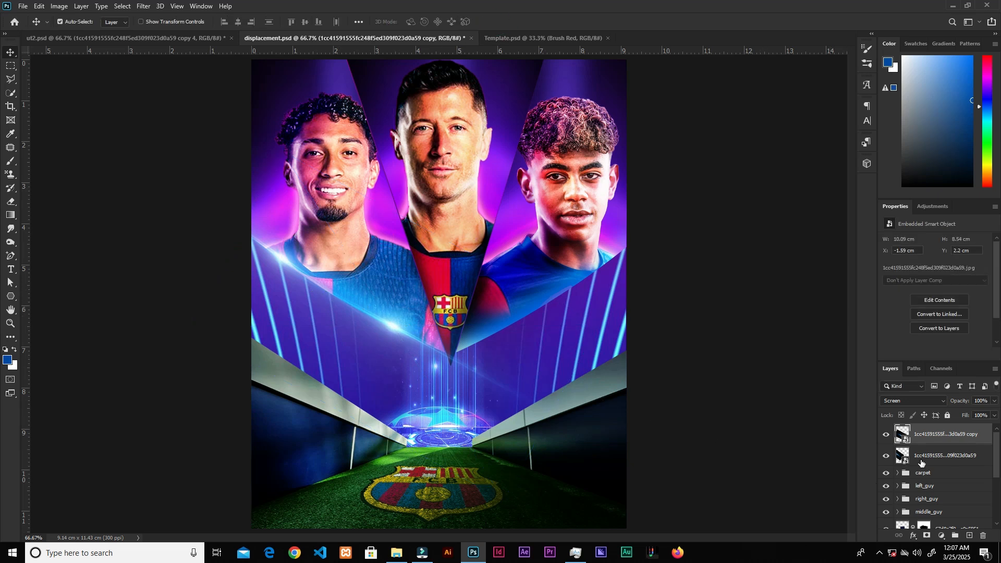
Step: Merge the two flare layers and set the merged layer to Screen
left_click(942, 455, "shift")
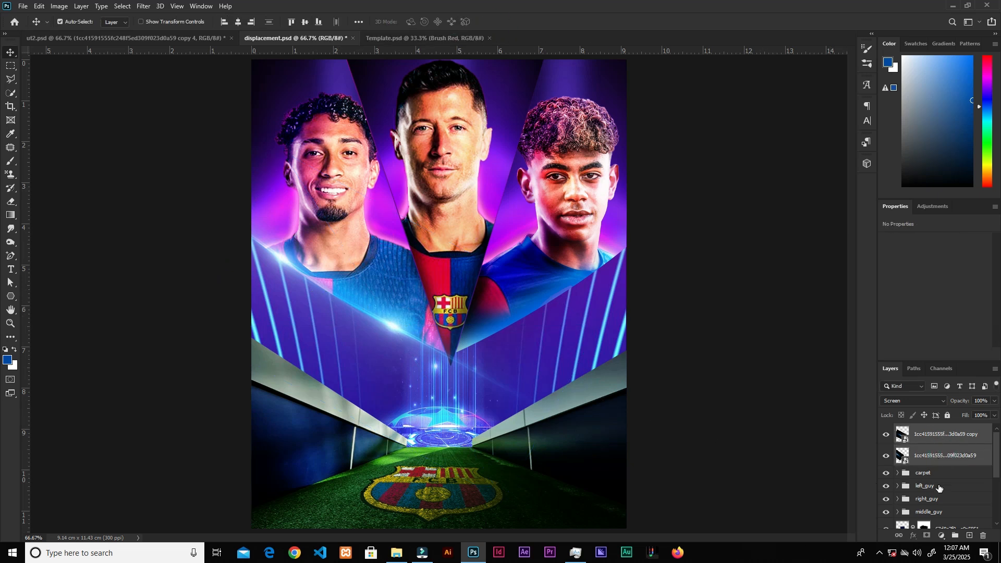
right_click(944, 457)
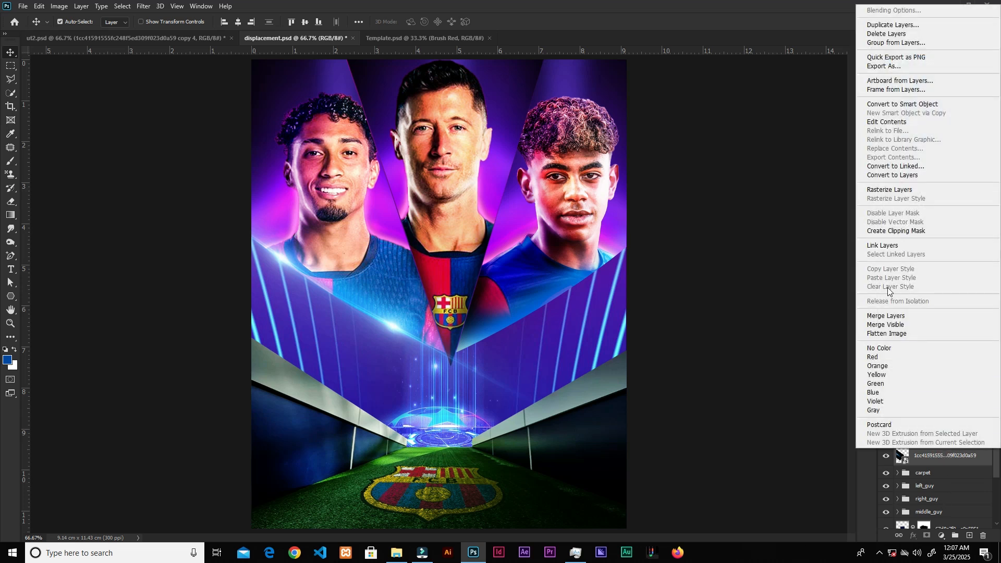
left_click(893, 317)
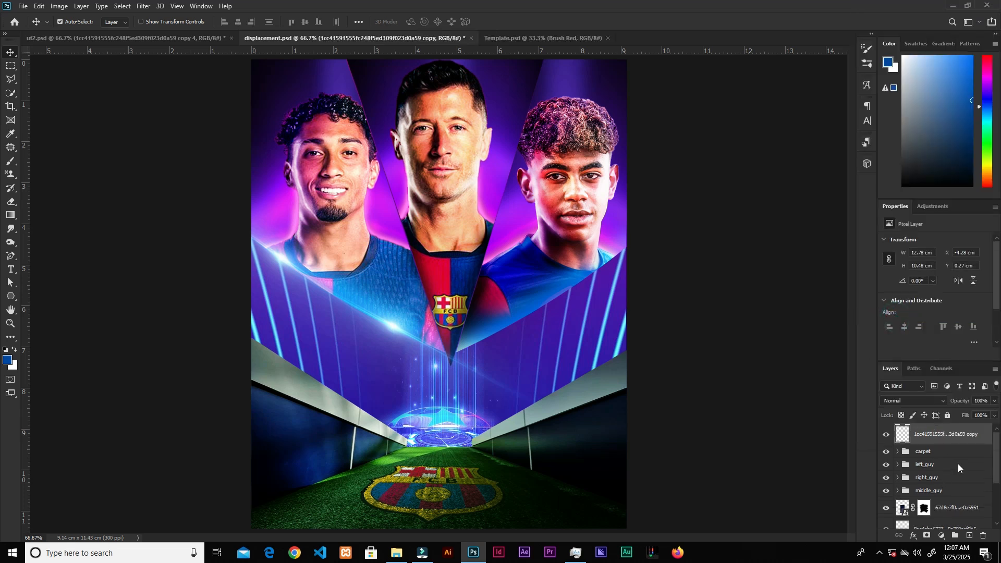
left_click(916, 401)
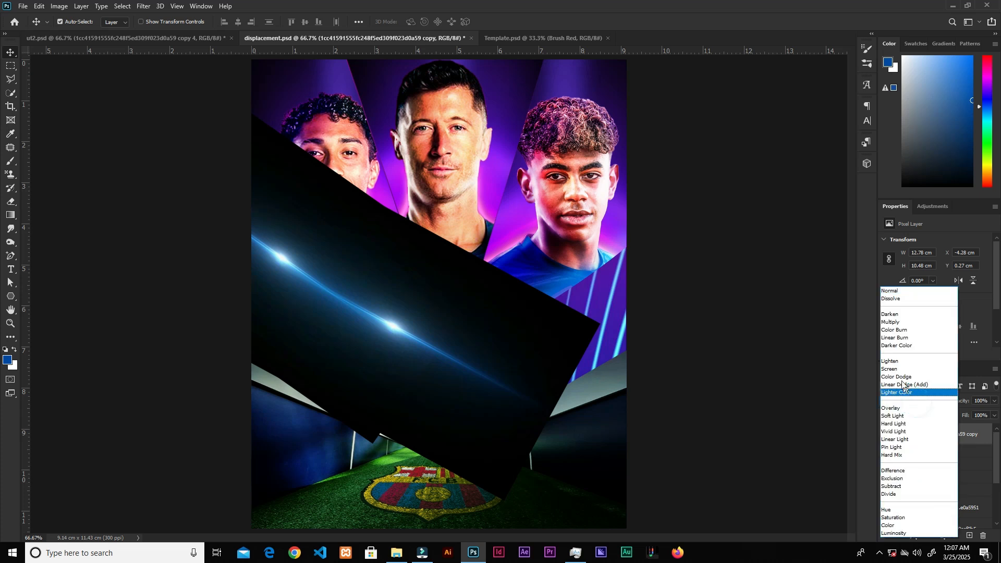
left_click(895, 370)
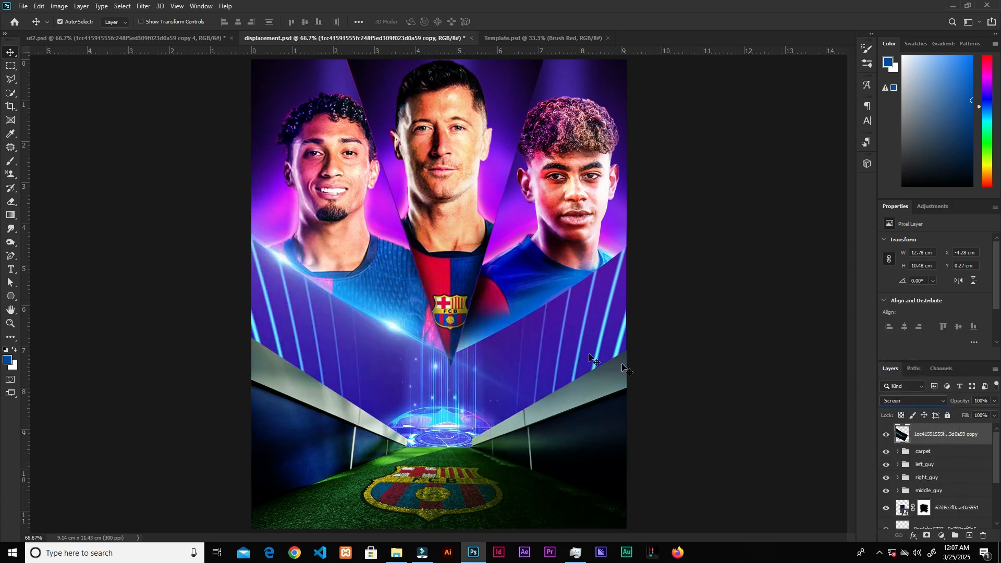
Step: Duplicate the merged flare, flip the copy horizontally and move it to the right side
key("ctrl+j")
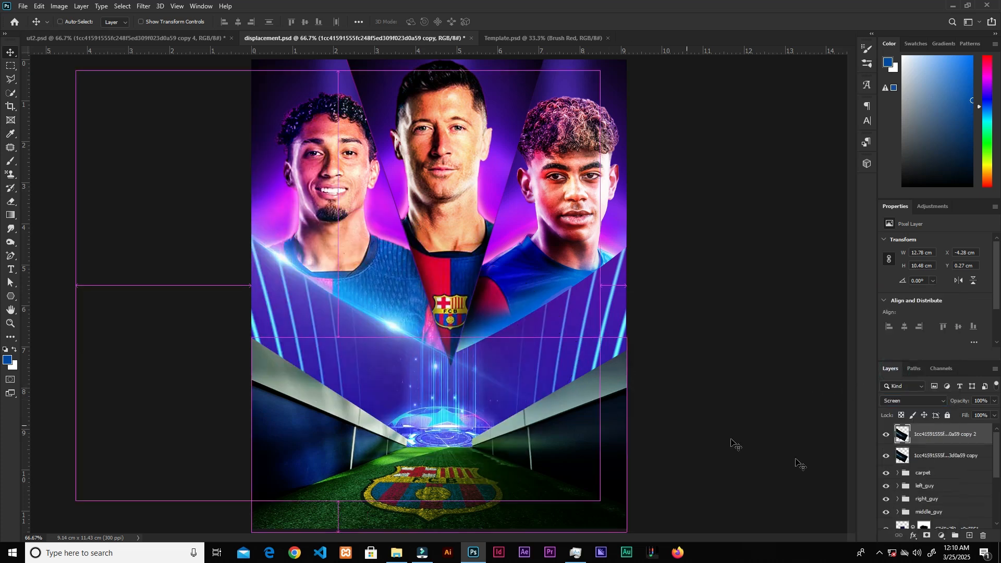
key("ctrl+t")
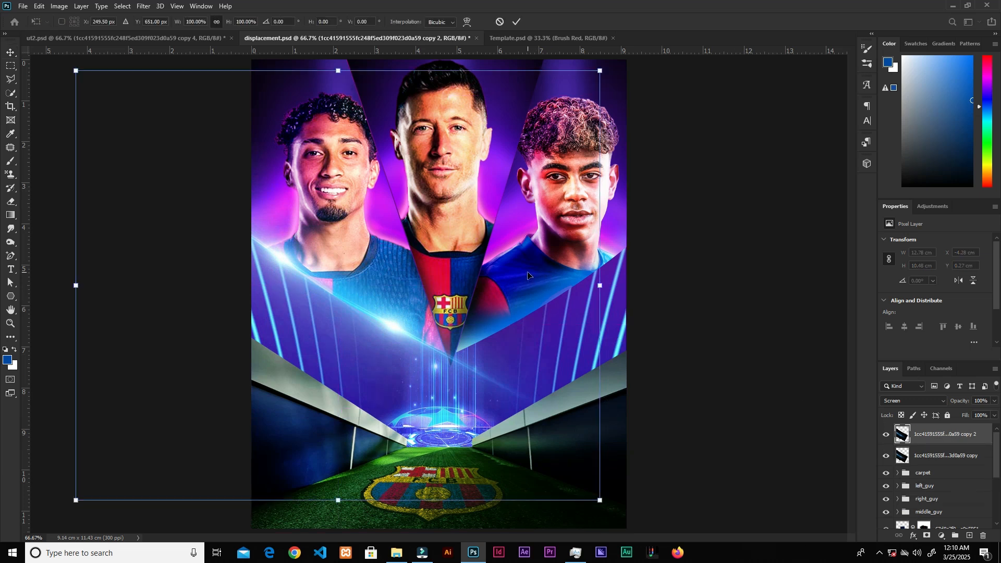
right_click(529, 273)
left_click(583, 450)
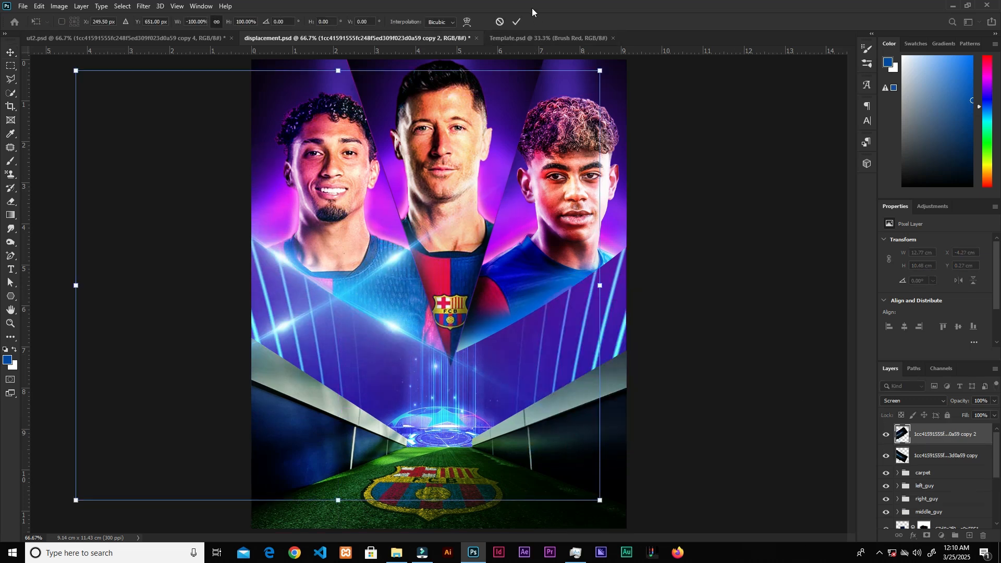
left_click(516, 22)
left_click_drag(413, 323, 634, 331)
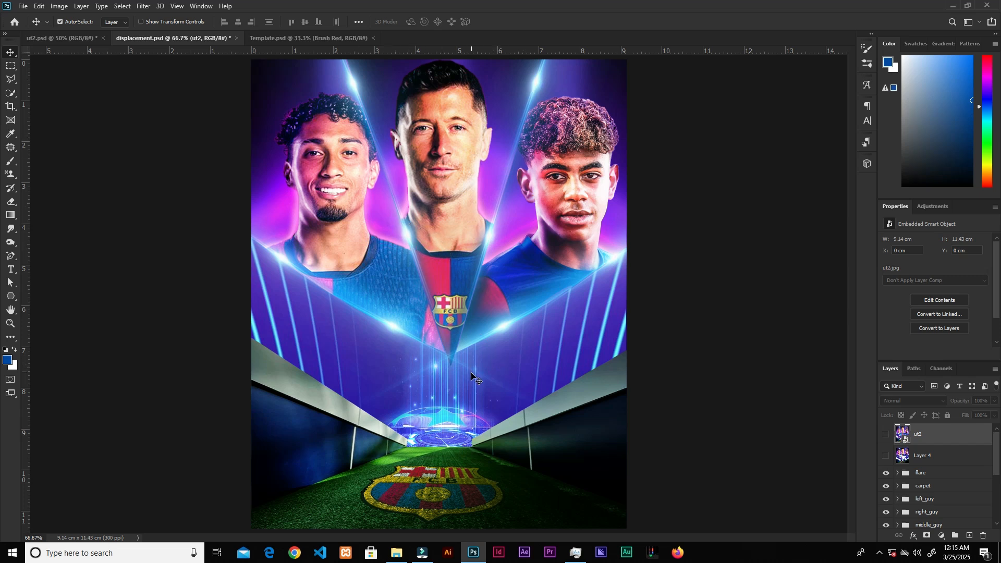
Step: Toggle the reference poster layers and the flare group to compare the design with the reference
left_click(886, 457)
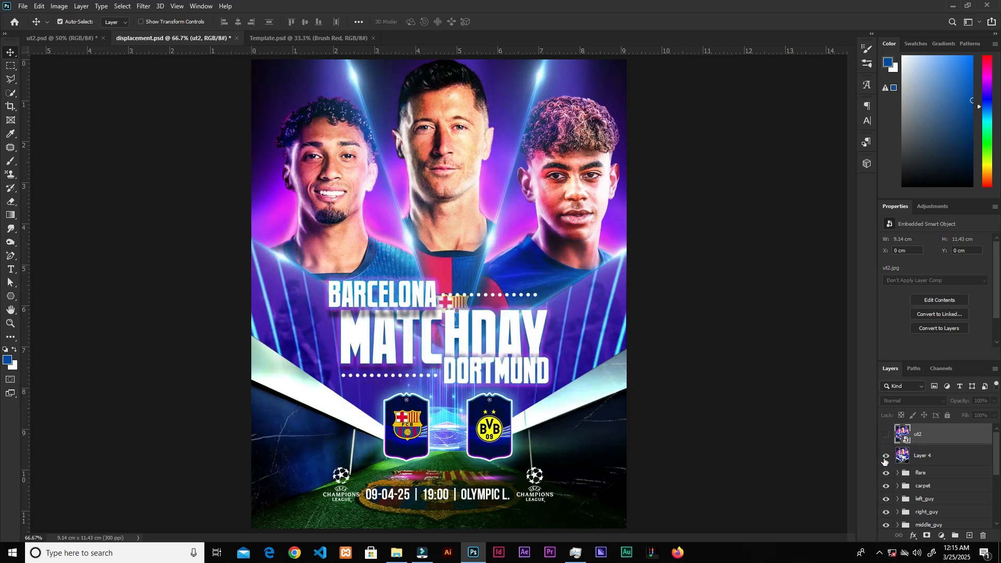
left_click(886, 435)
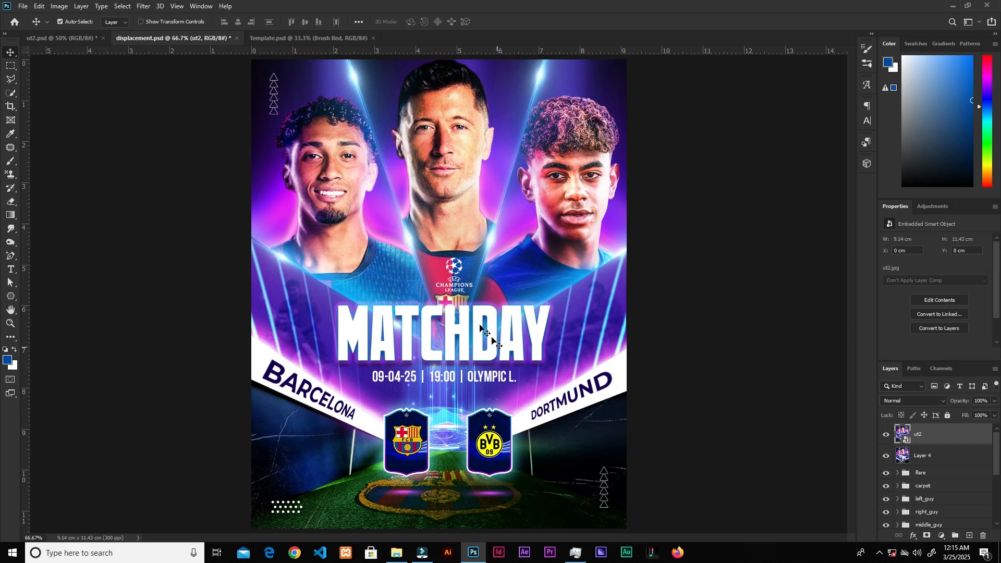
left_click(887, 435)
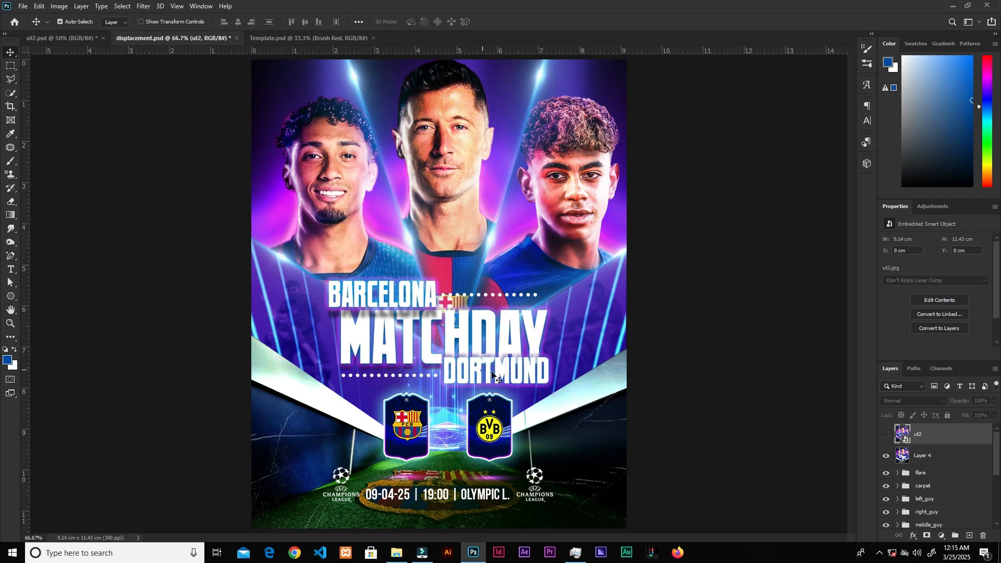
left_click(886, 435)
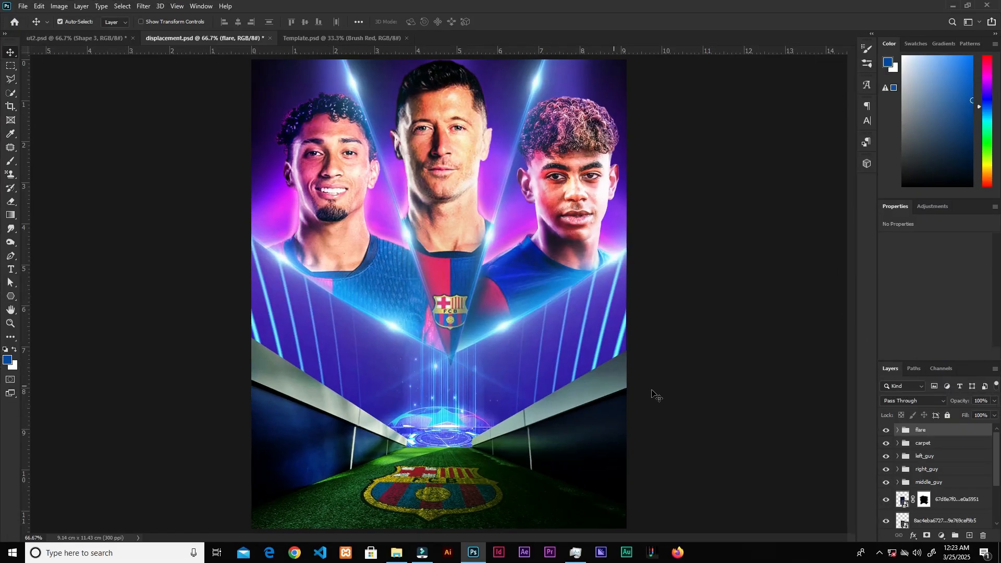
left_click(887, 430)
left_click(887, 431)
Step: Inside the carpet group, draw a filled shape with the Pen tool along the right tunnel wall's top edge
left_click(940, 445)
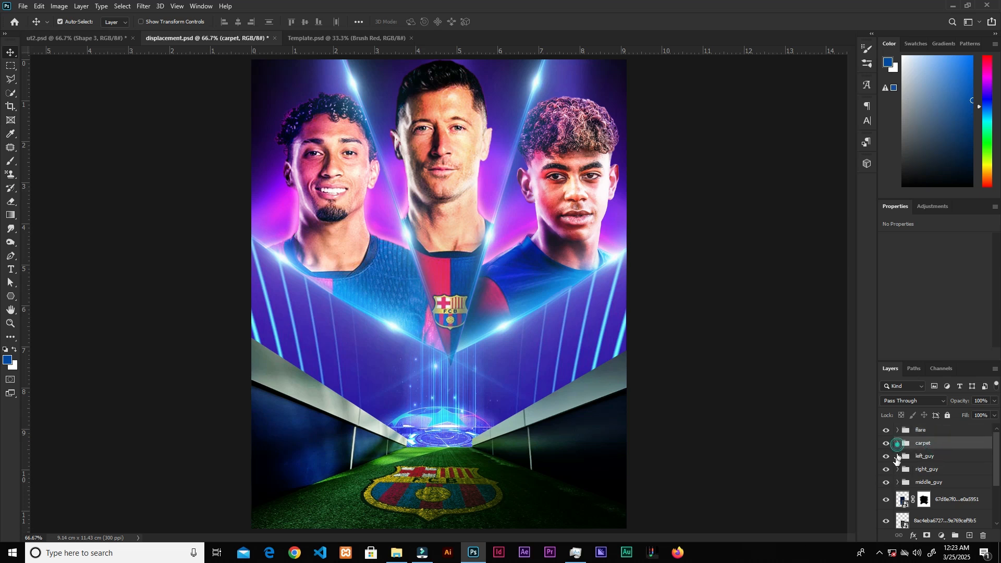
left_click(898, 444)
left_click(945, 465)
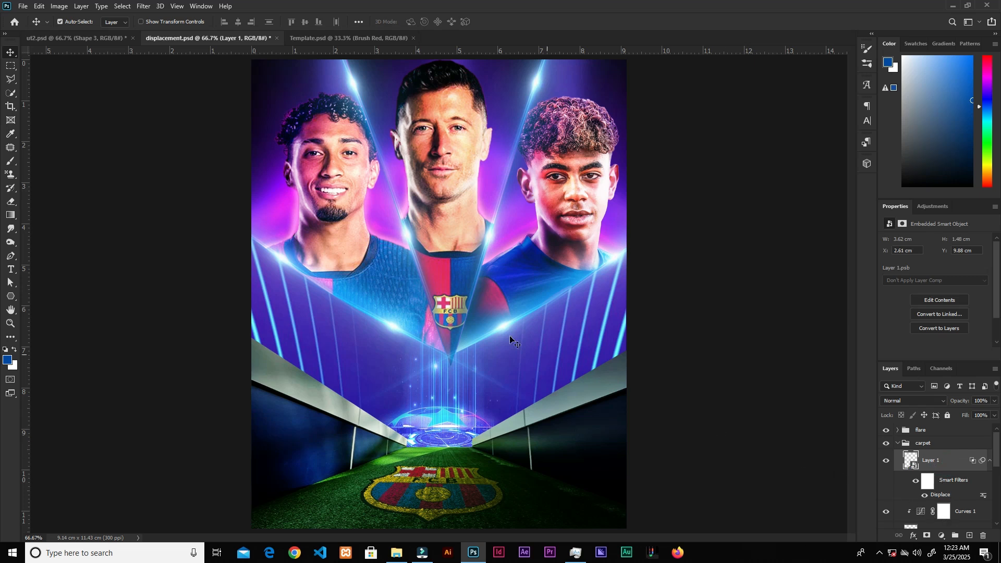
key("p")
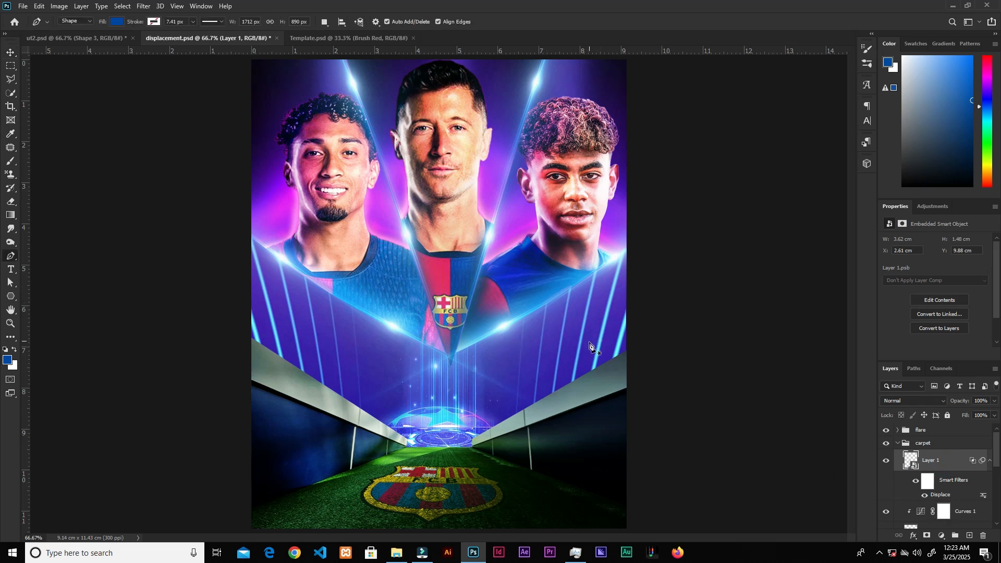
key("ctrl+plus")
scroll(569, 371, "down", 3)
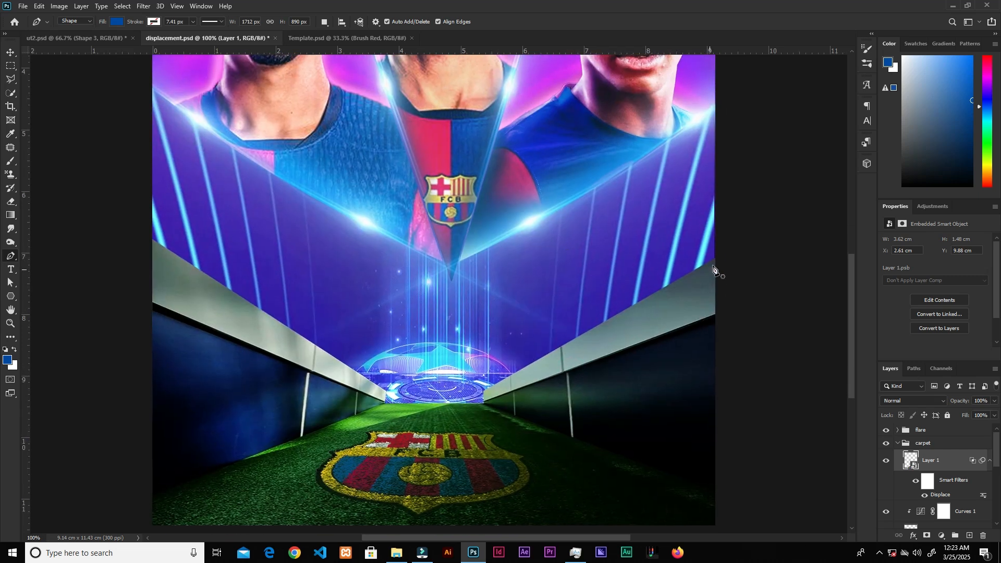
left_click(717, 256)
left_click(484, 403)
left_click(719, 315)
left_click(718, 257)
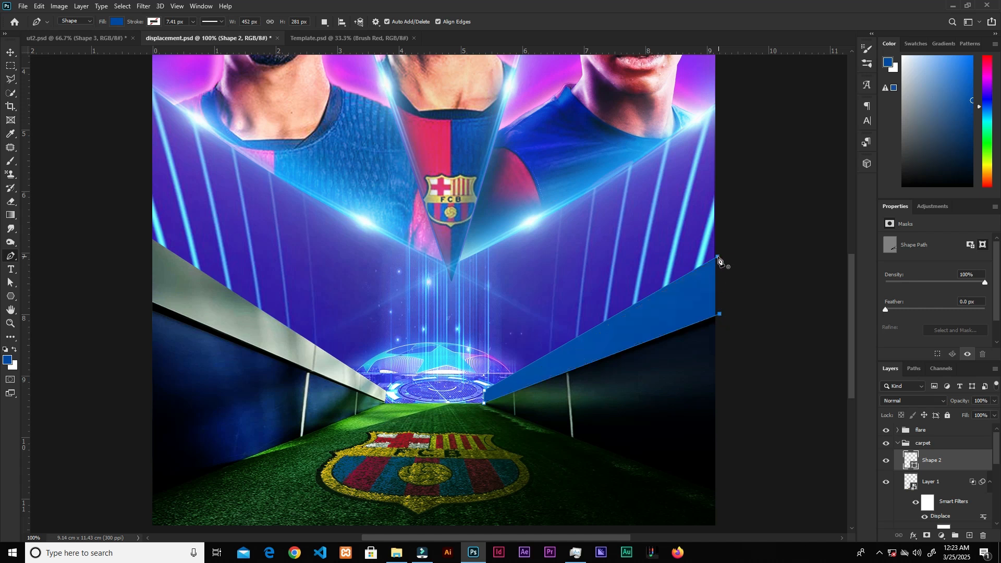
Step: Draw a matching shape along the left tunnel wall's top edge
left_click(376, 392)
left_click(151, 238)
left_click(152, 303)
left_click(387, 399)
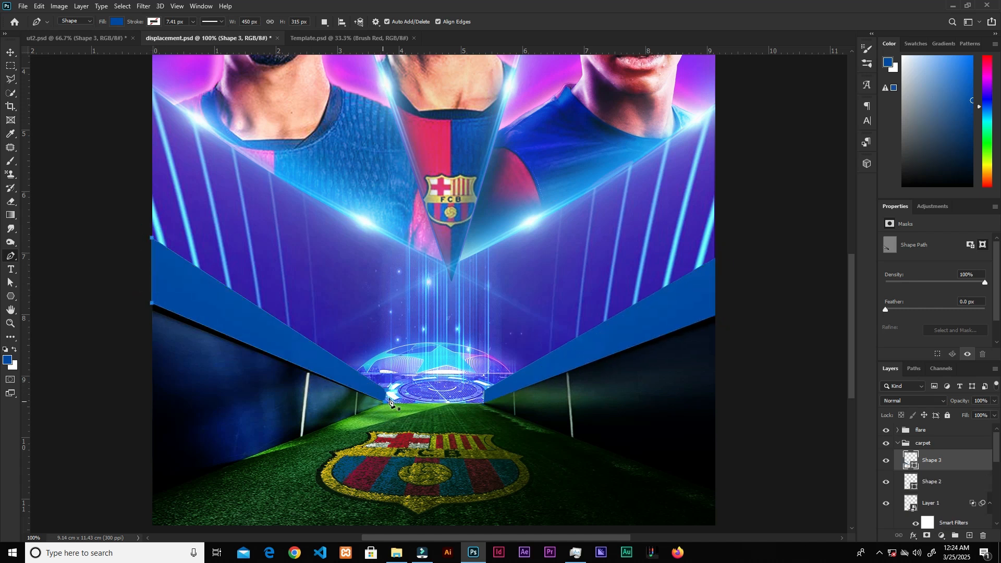
Step: Set the fill of both tunnel-edge shapes to white and collapse the carpet group
key("v")
double_click(912, 460)
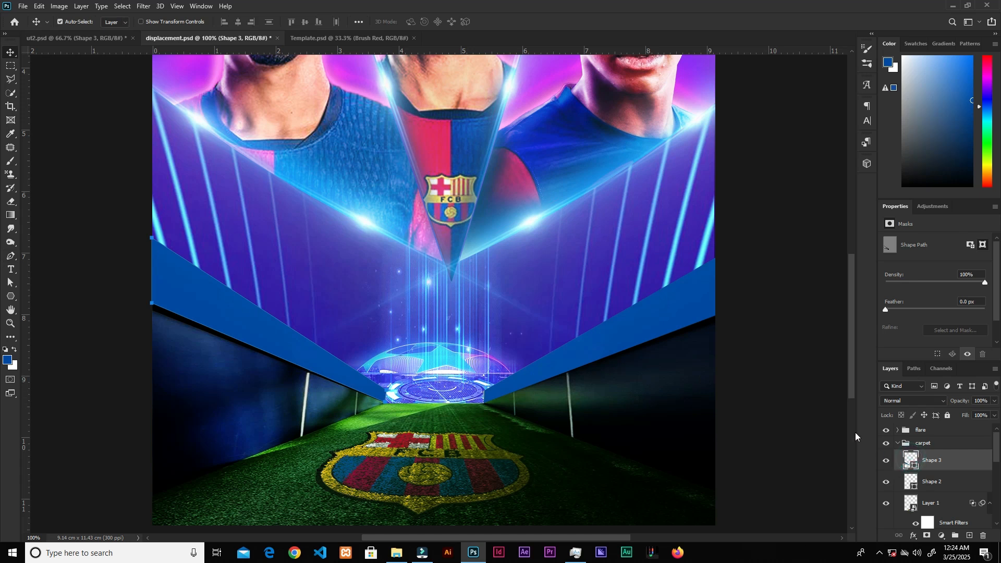
left_click_drag(722, 229, 683, 169)
left_click(918, 164)
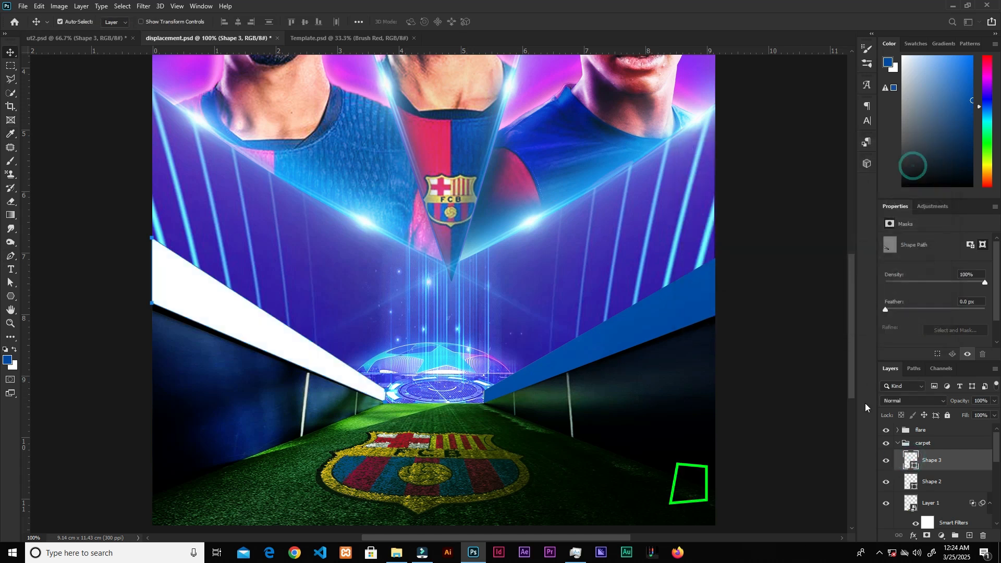
left_click(932, 482)
double_click(911, 481)
left_click_drag(766, 260, 684, 169)
left_click(914, 164)
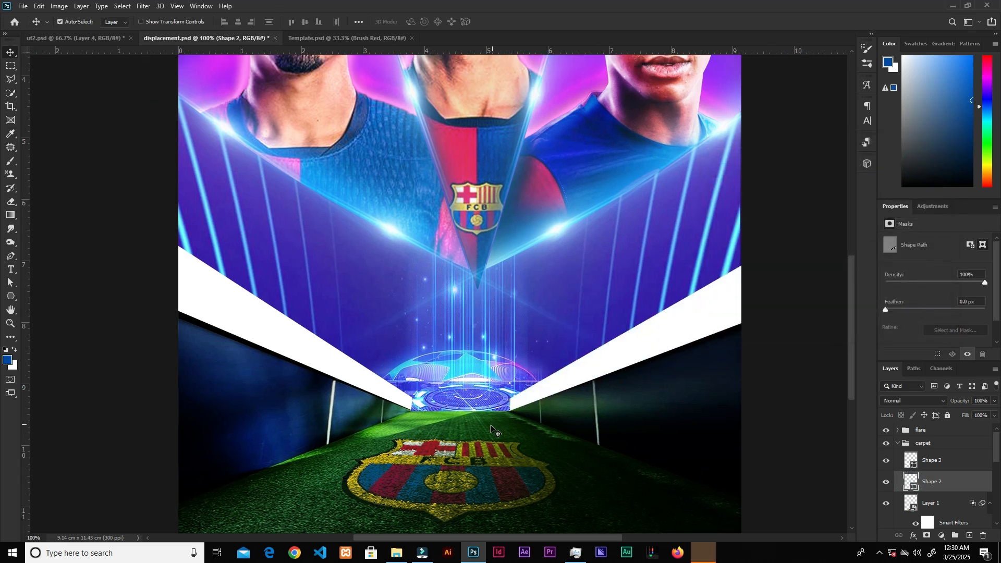
key("ctrl+minus")
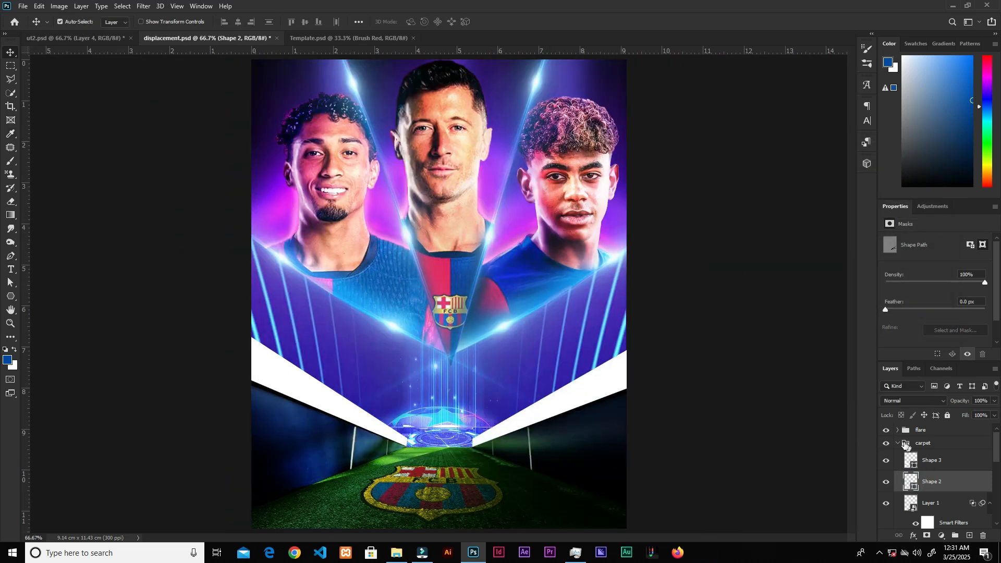
left_click(898, 445)
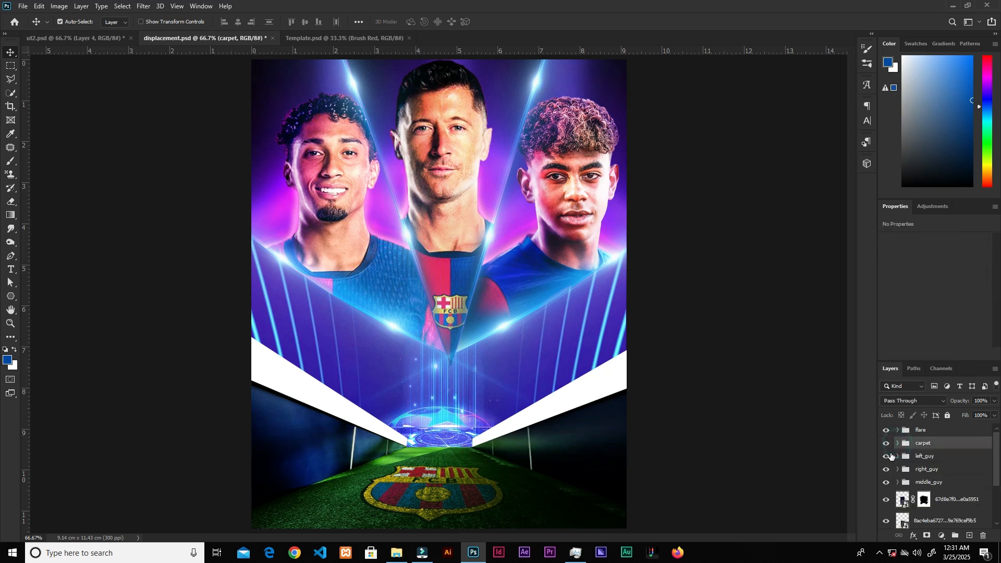
Step: Place a dark blue card image into the document and scale it down in the tunnel centre
left_click(941, 430)
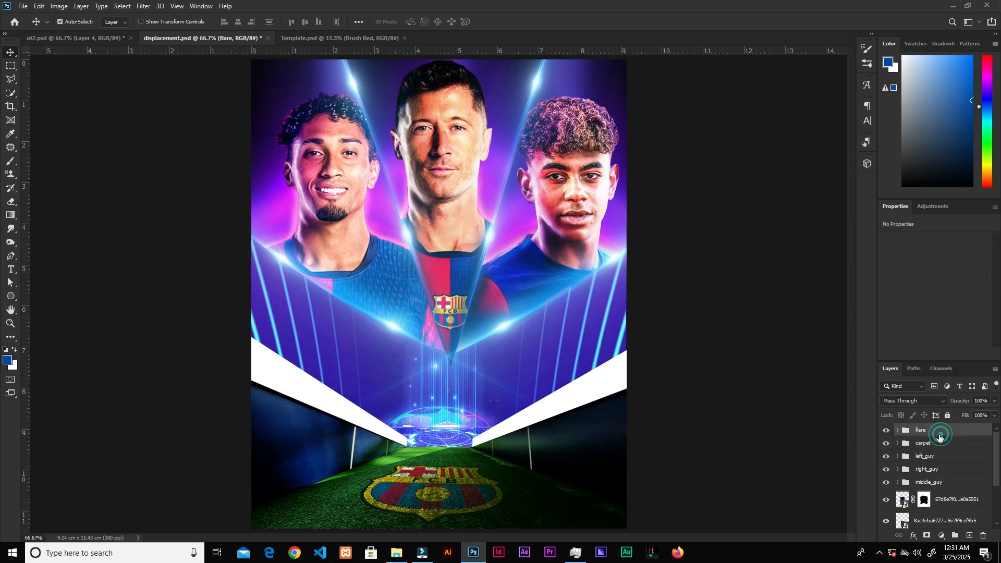
left_click(397, 553)
left_click_drag(559, 141, 392, 348)
left_click_drag(350, 299, 449, 429)
left_click_drag(490, 338, 456, 386)
left_click_drag(436, 407, 407, 423)
left_click_drag(428, 473, 435, 482)
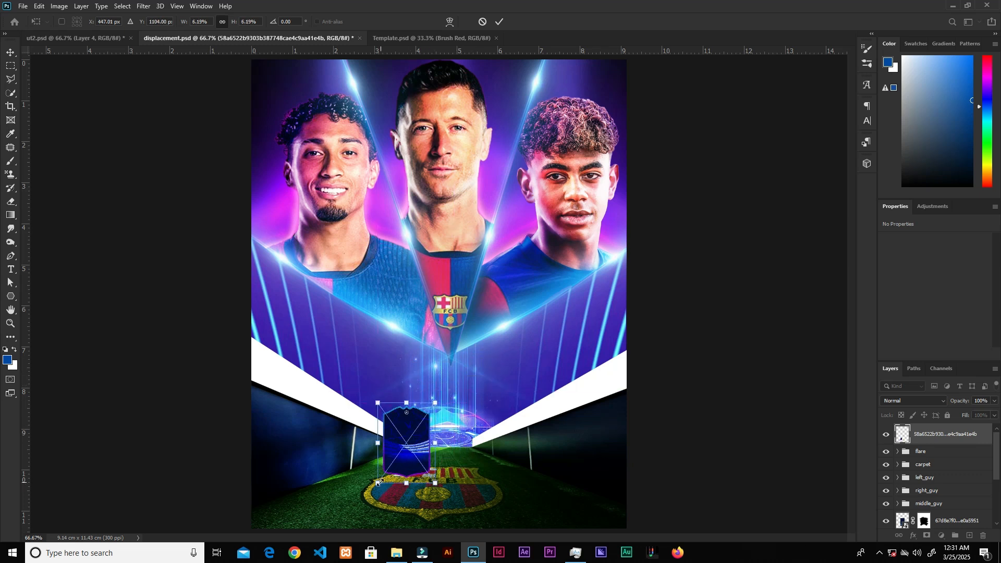
left_click(499, 22)
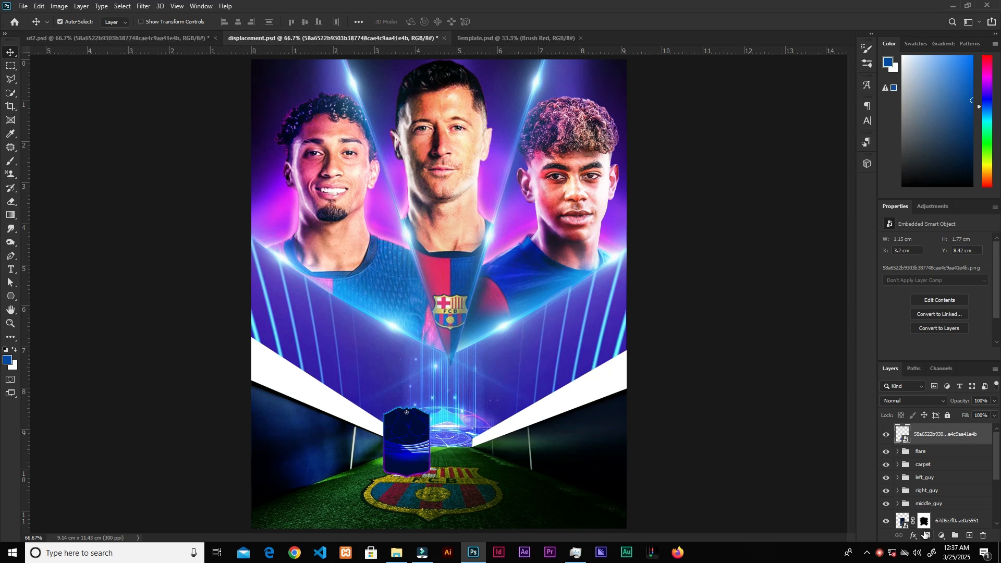
Step: Add a 4 px white stroke layer style to the card
left_click(913, 536)
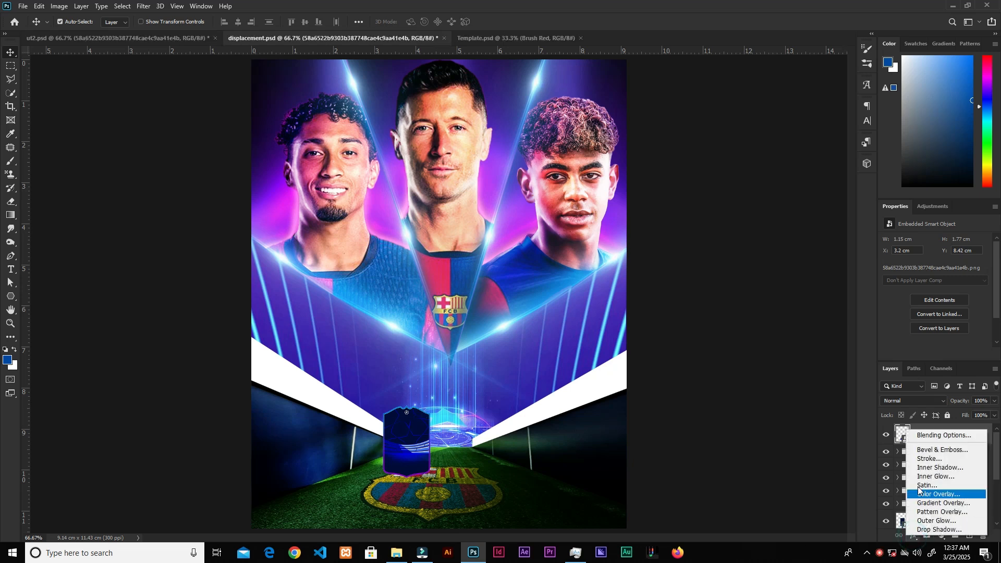
left_click(921, 440)
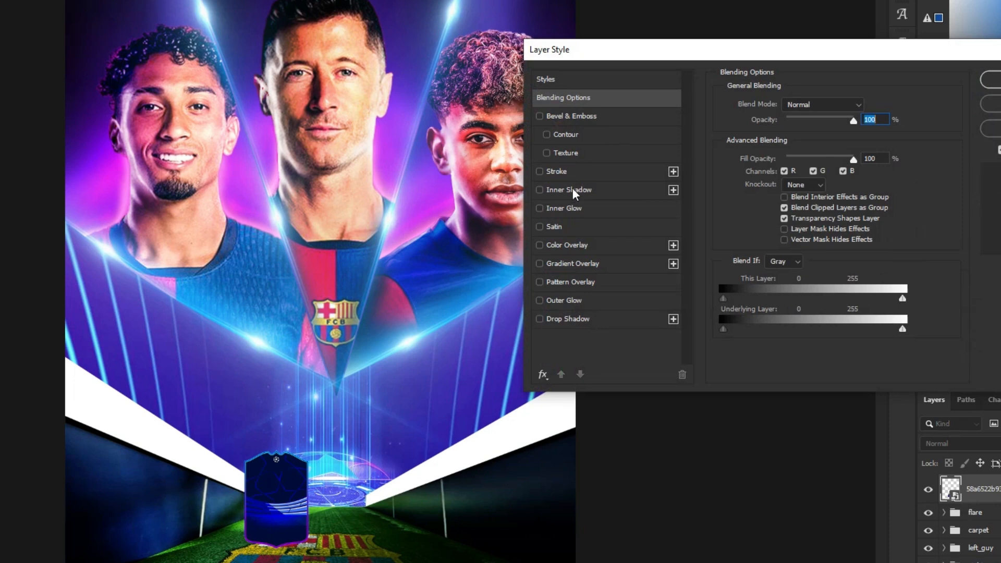
left_click(572, 172)
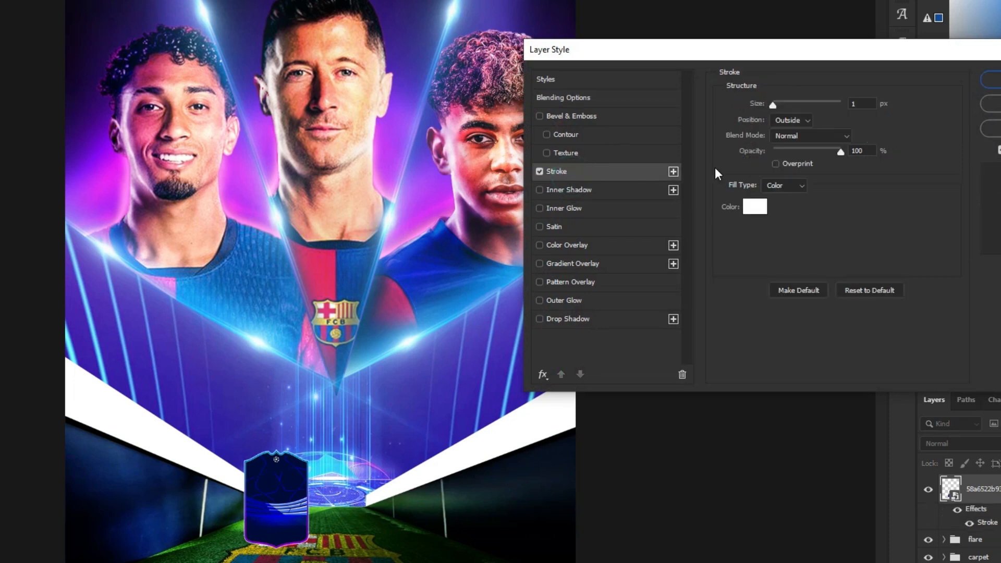
left_click(867, 106)
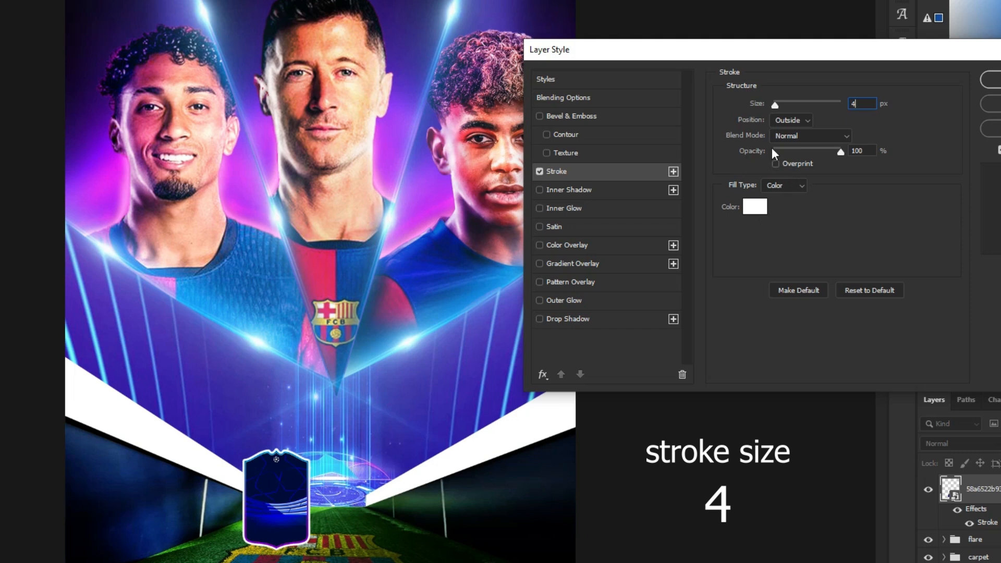
Step: Add a Screen outer glow in #45ebff with 42% opacity, 16% spread and 51 px size to the card
left_click(572, 308)
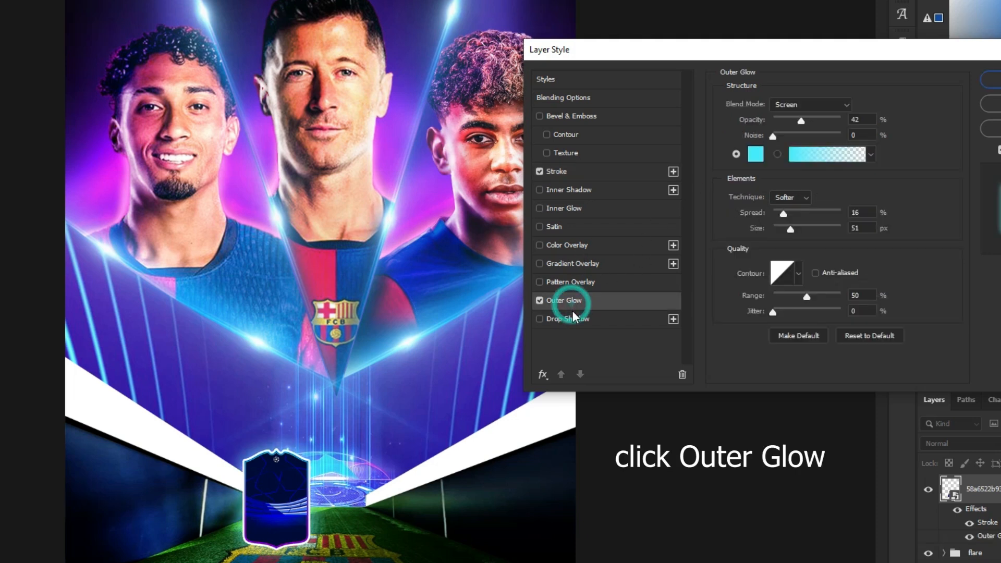
left_click(756, 154)
double_click(915, 351)
left_click(974, 122)
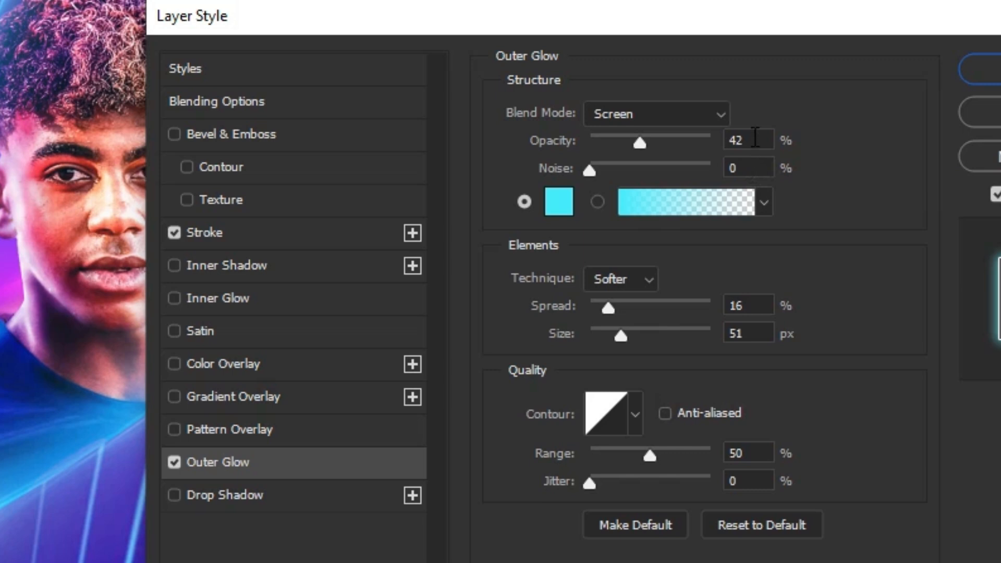
double_click(754, 139)
double_click(753, 308)
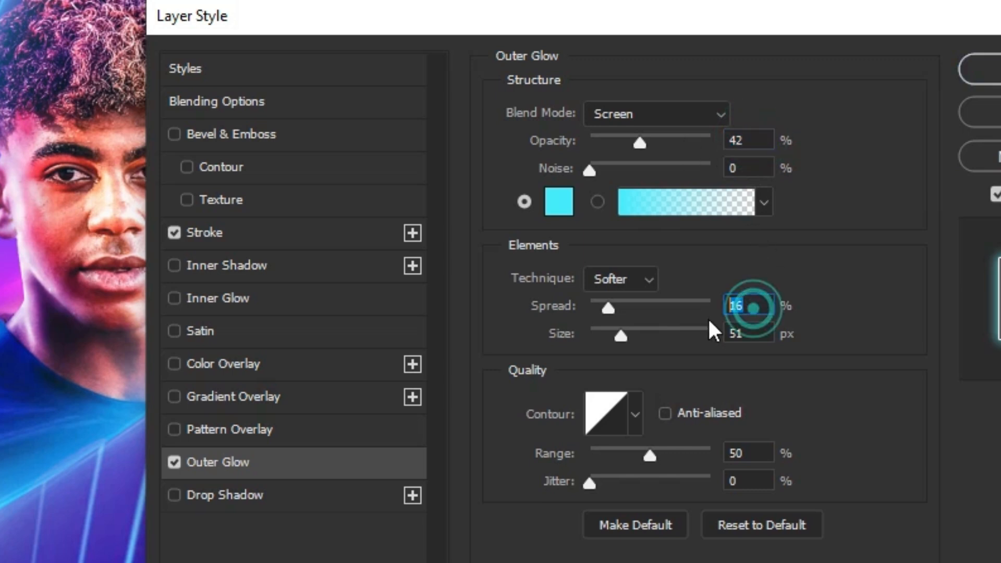
double_click(759, 333)
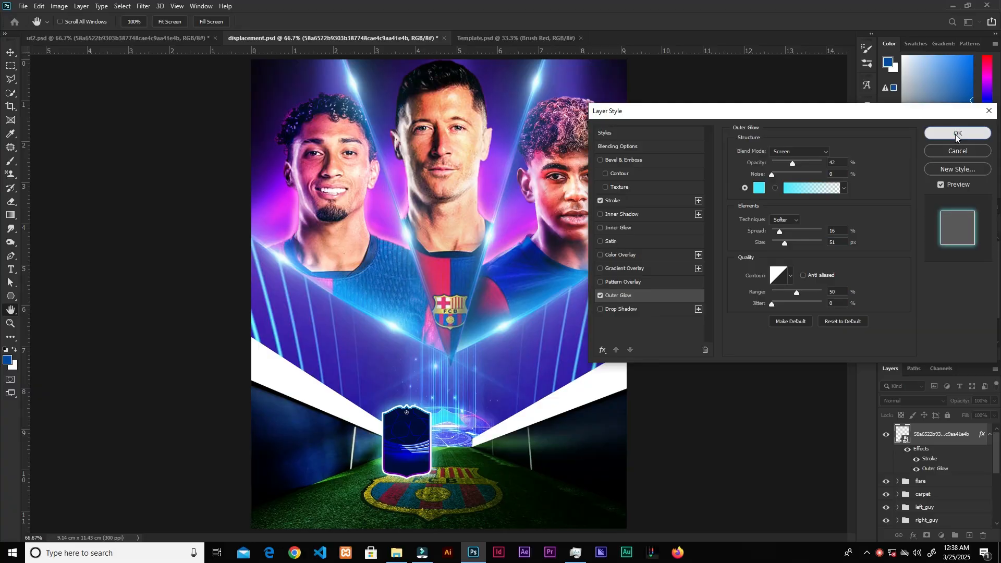
left_click(958, 134)
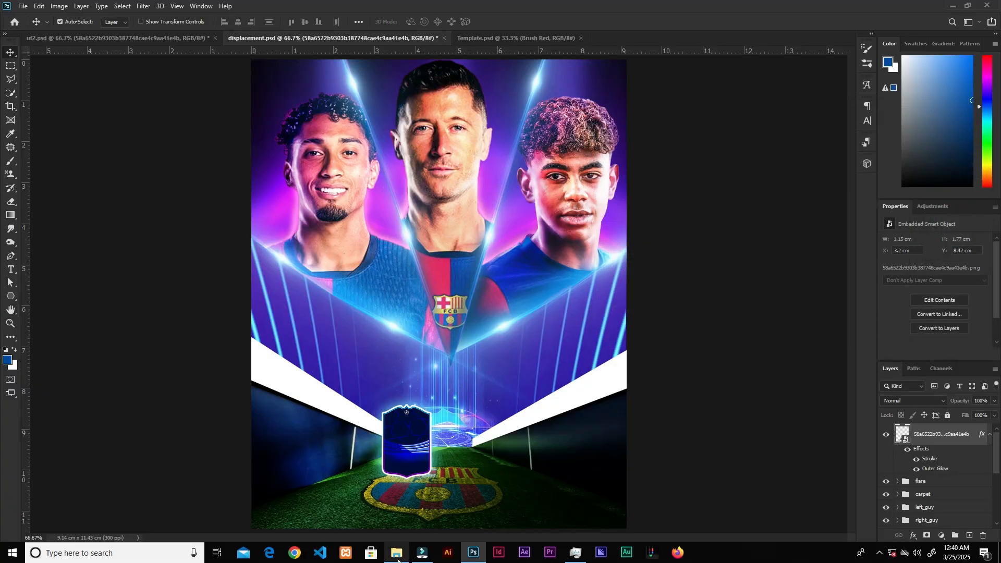
Step: Place the Barcelona crest image onto the card and fit it inside
left_click(398, 561)
left_click_drag(498, 157, 568, 317)
left_click_drag(626, 103, 410, 446)
left_click(501, 22)
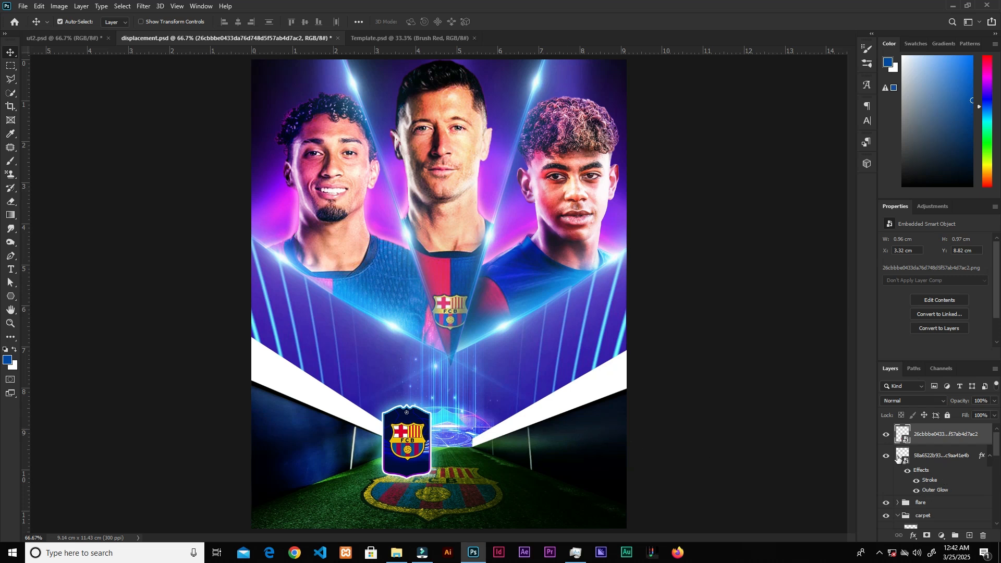
Step: Link the crest layer with the card layer
left_click(887, 456)
left_click(887, 456)
left_click(929, 457, "shift")
left_click(899, 536)
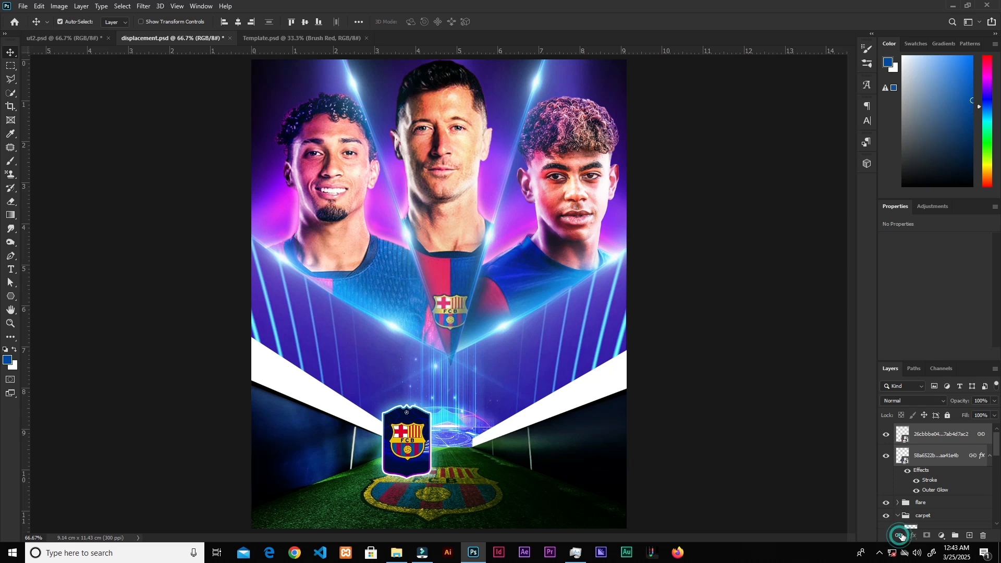
Step: Create a new layer above the flare group and paint a soft pink glow in the tunnel centre
scroll(997, 445, "down", 2)
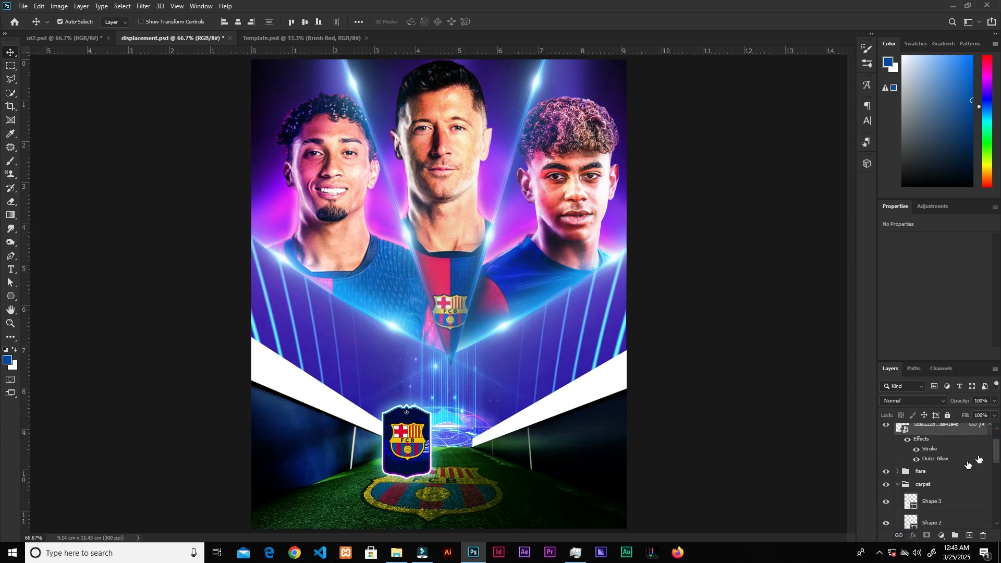
left_click(949, 472)
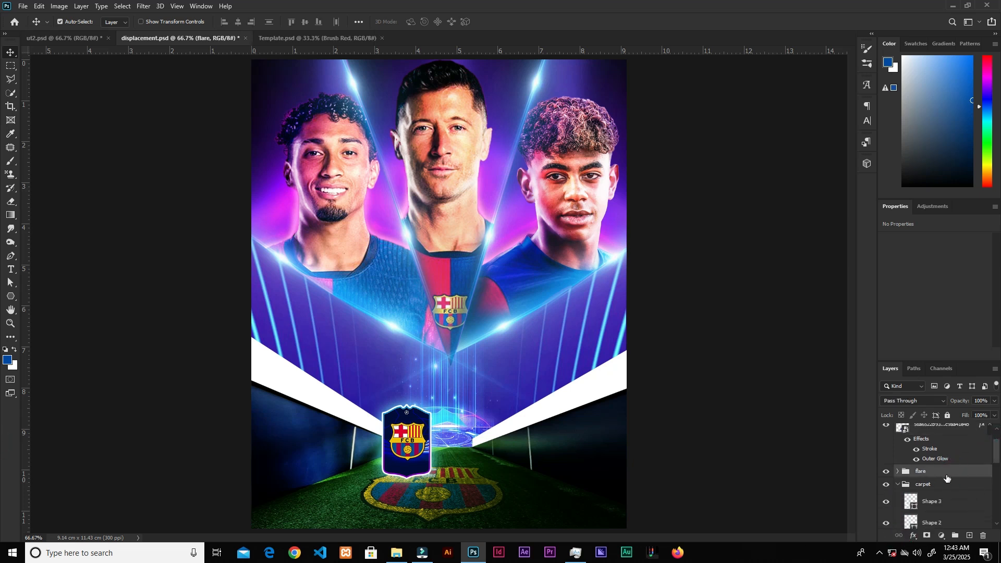
left_click(969, 536)
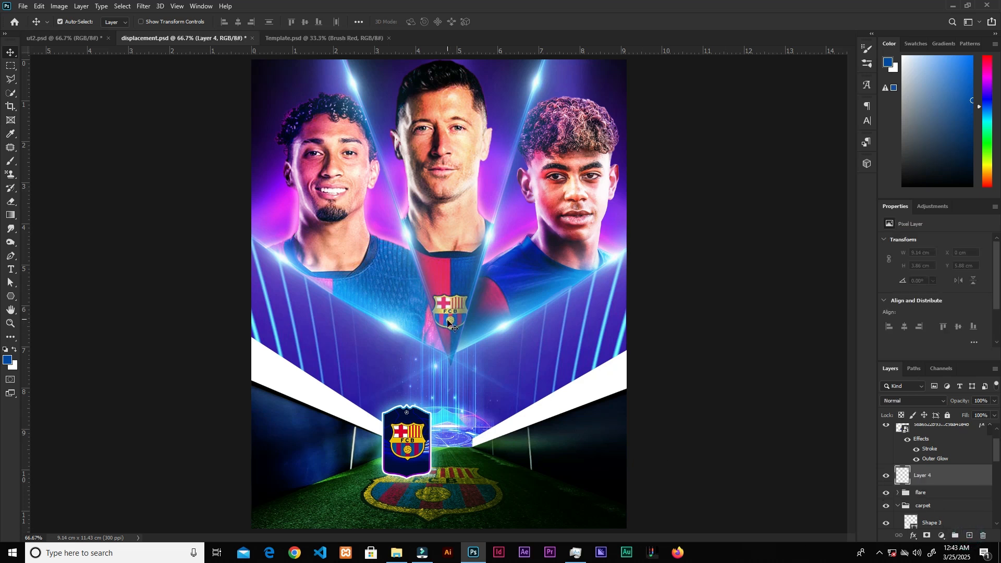
key("b")
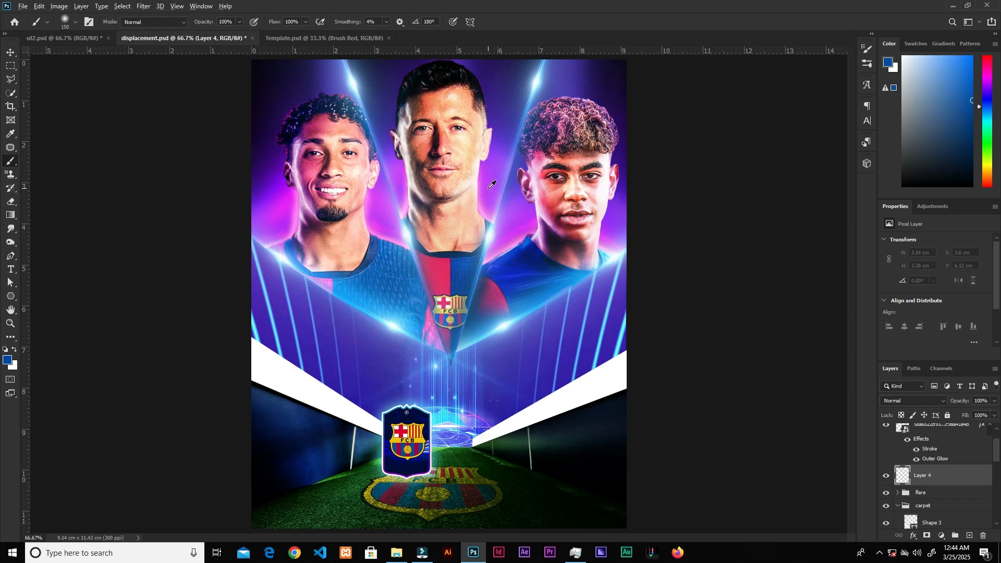
left_click_drag(490, 188, 485, 207)
left_click(445, 395)
Step: Stretch the pink glow downward over the card area with Free Transform
key("ctrl+t")
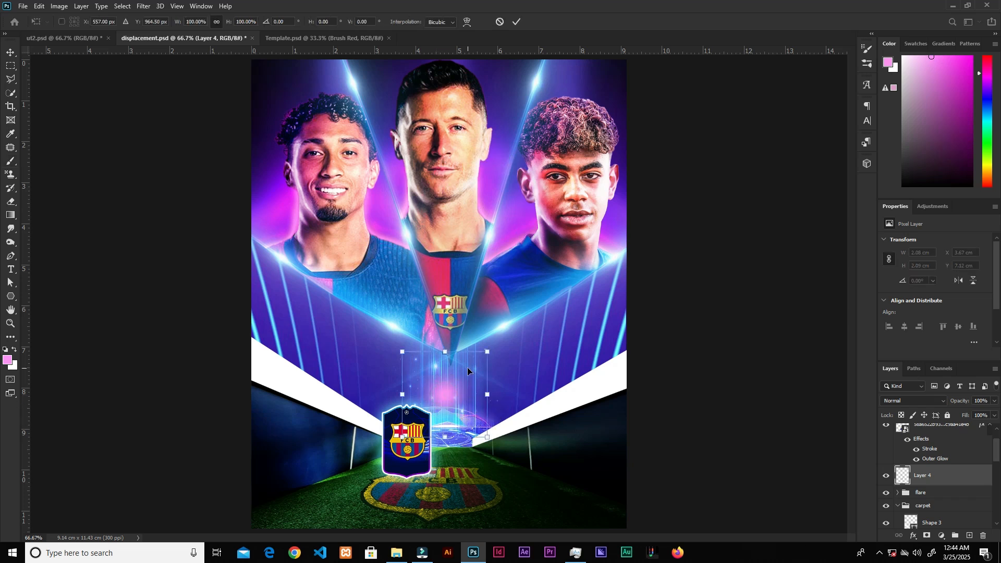
mouse_move(486, 357)
left_mouse_down()
mouse_move(500, 384)
mouse_move(416, 488)
mouse_move(455, 492)
left_mouse_up()
left_click_drag(408, 479, 408, 483)
left_click(516, 22)
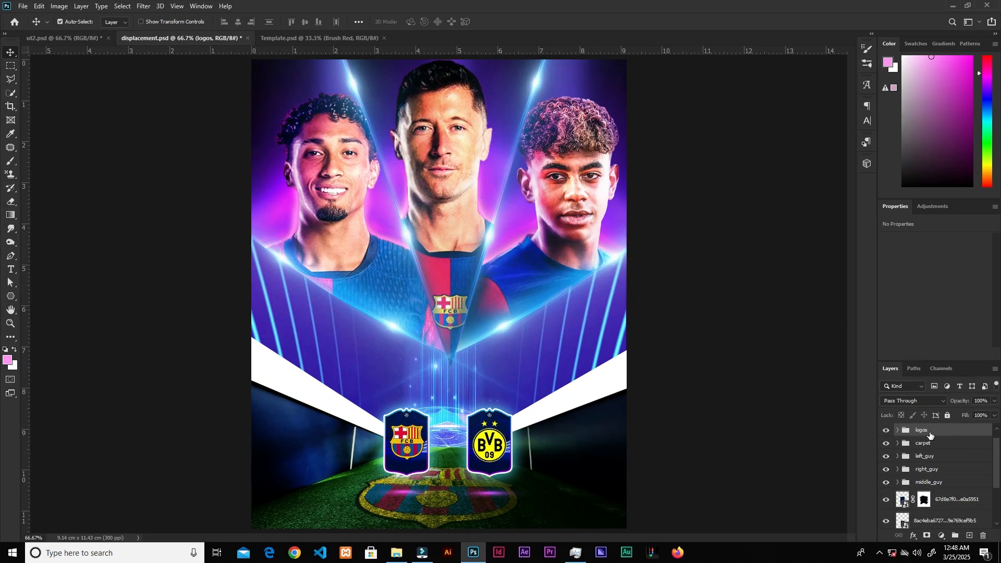
Step: Paste the DORTMUND text as a new type layer and scale it down onto the right white tunnel edge
left_click(887, 432)
left_click(886, 432)
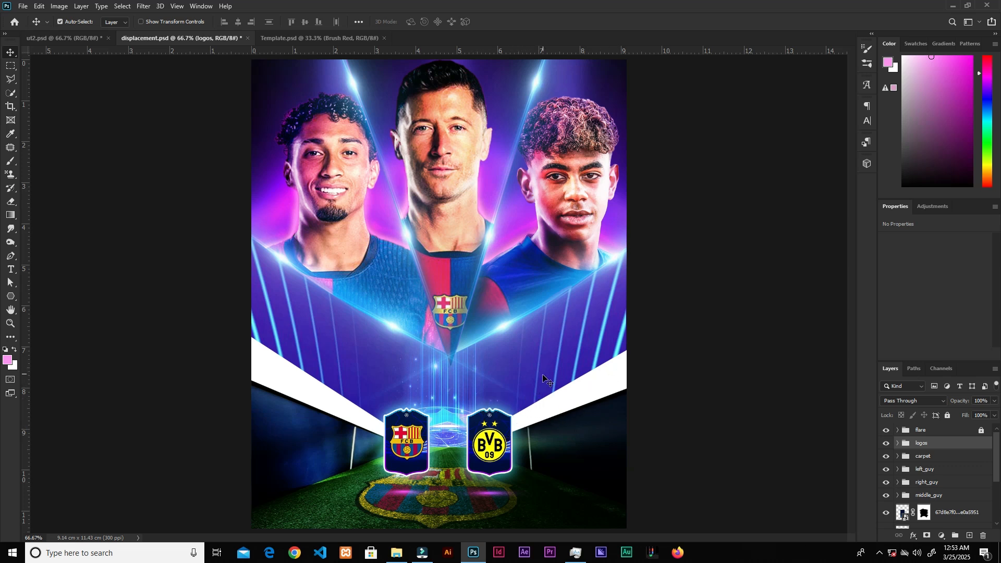
key("t")
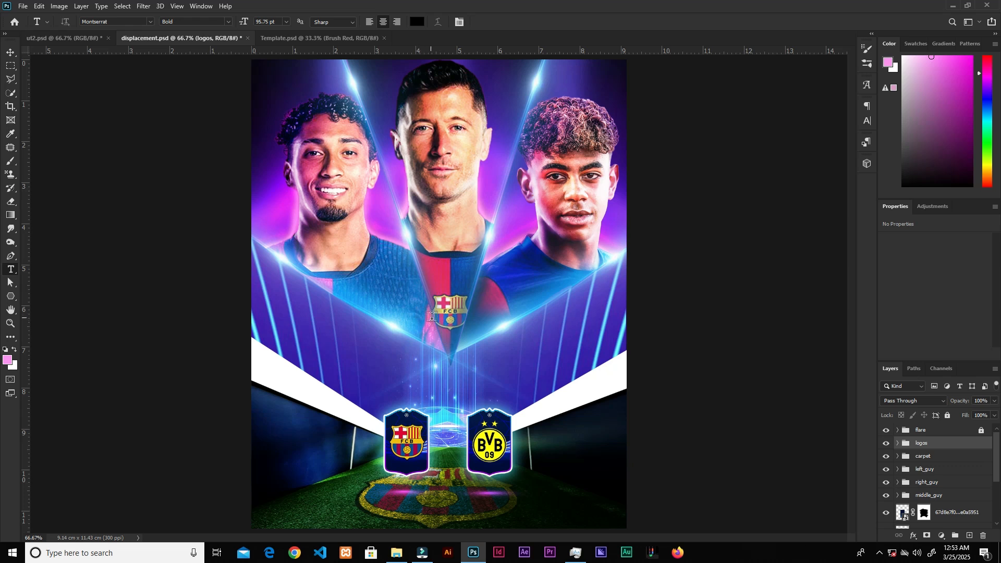
key("ctrl+v")
key("ctrl+t")
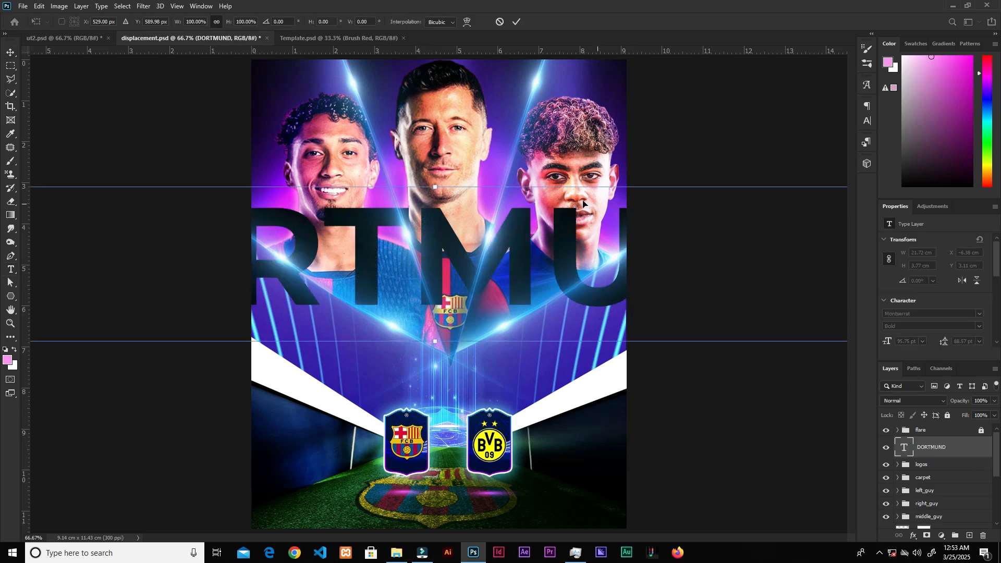
left_click_drag(435, 188, 417, 255)
key("Return")
left_click_drag(461, 279, 592, 389)
key("ctrl+t")
left_click_drag(510, 367, 557, 414)
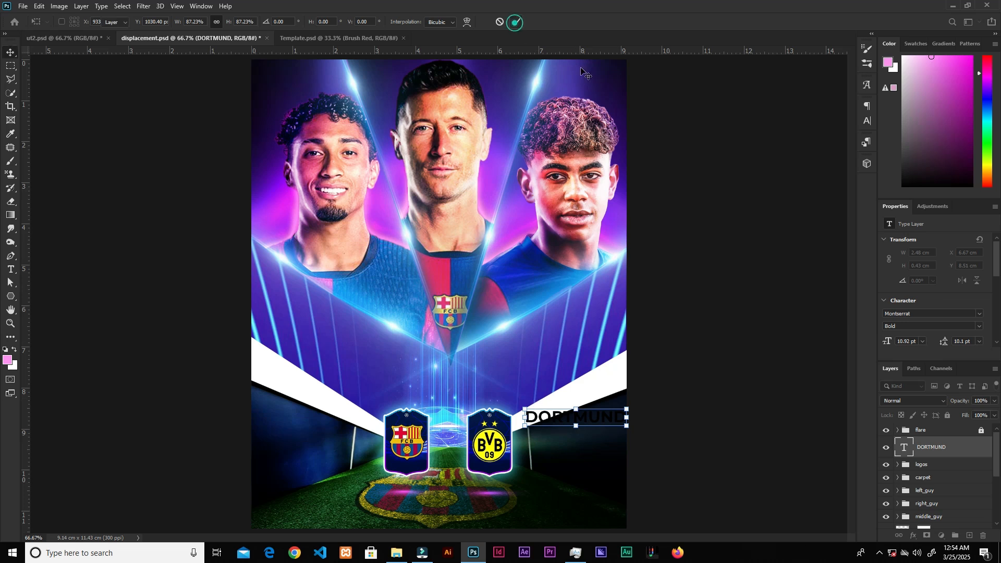
left_click(517, 22)
Step: Set the DORTMUND text colour to dark navy #0b043a
left_click(867, 121)
left_click(834, 159)
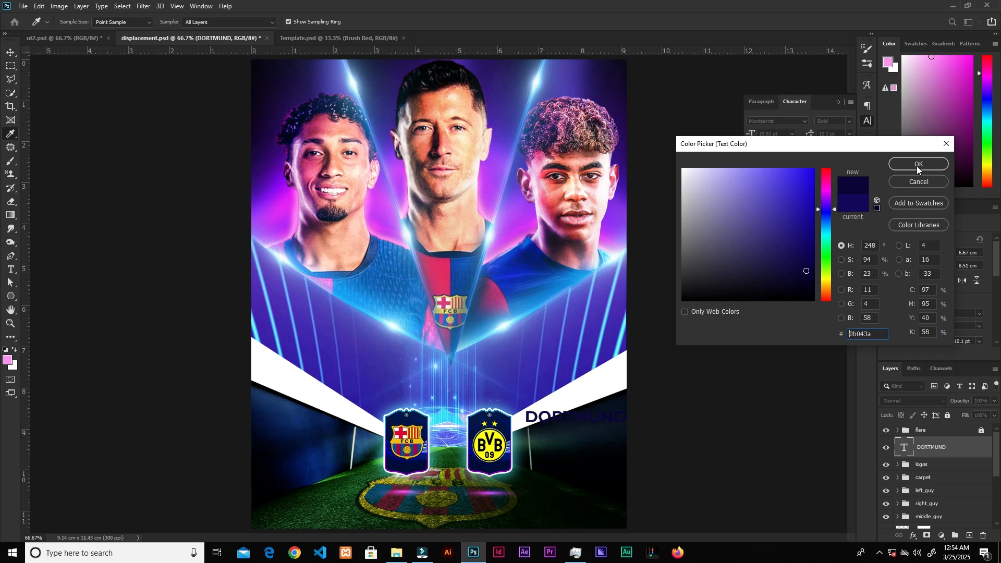
left_click(918, 165)
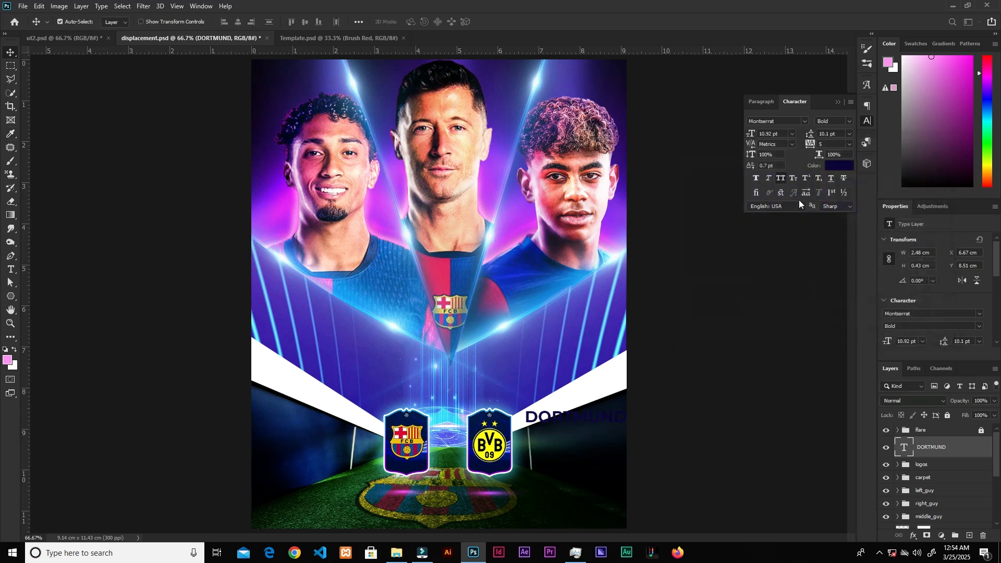
Step: Rasterize the DORTMUND text and apply a perspective distortion enlarging its right end
right_click(943, 457)
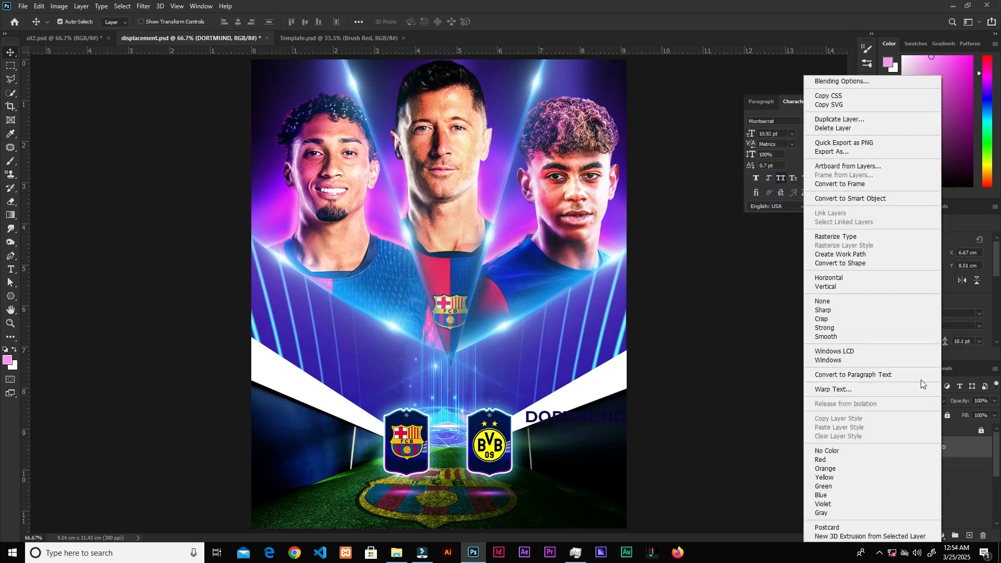
left_click(858, 237)
key("ctrl+t")
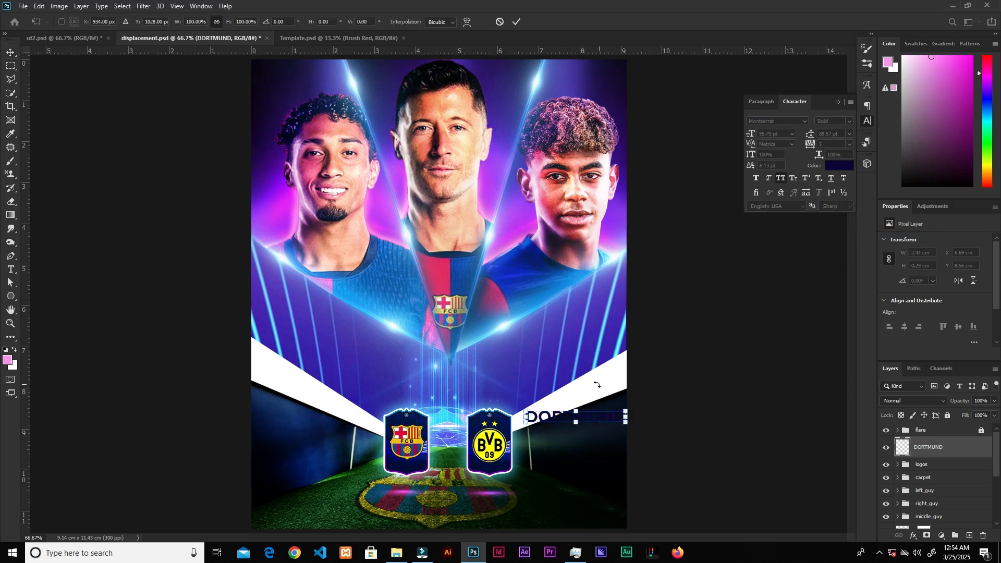
right_click(596, 410)
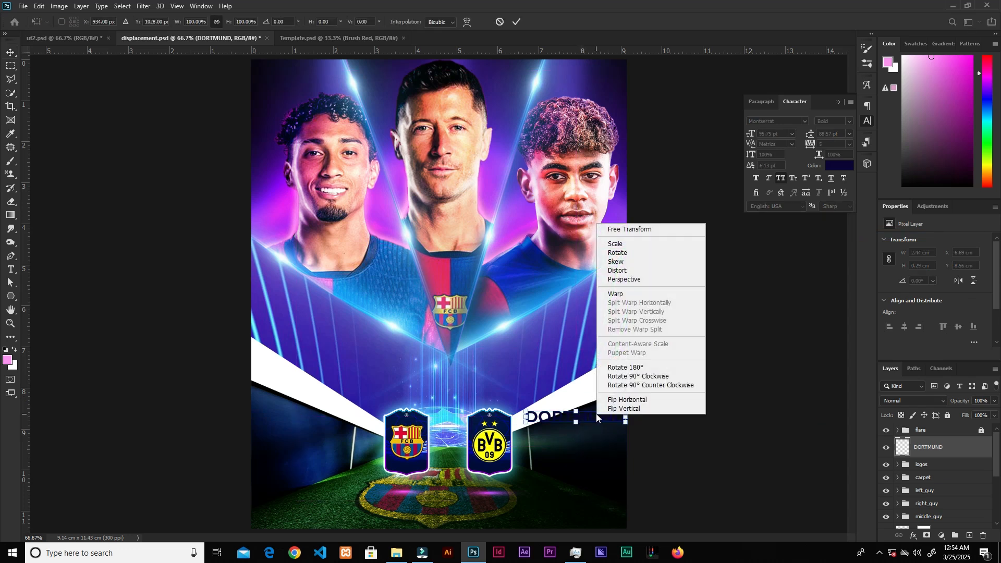
left_click(633, 279)
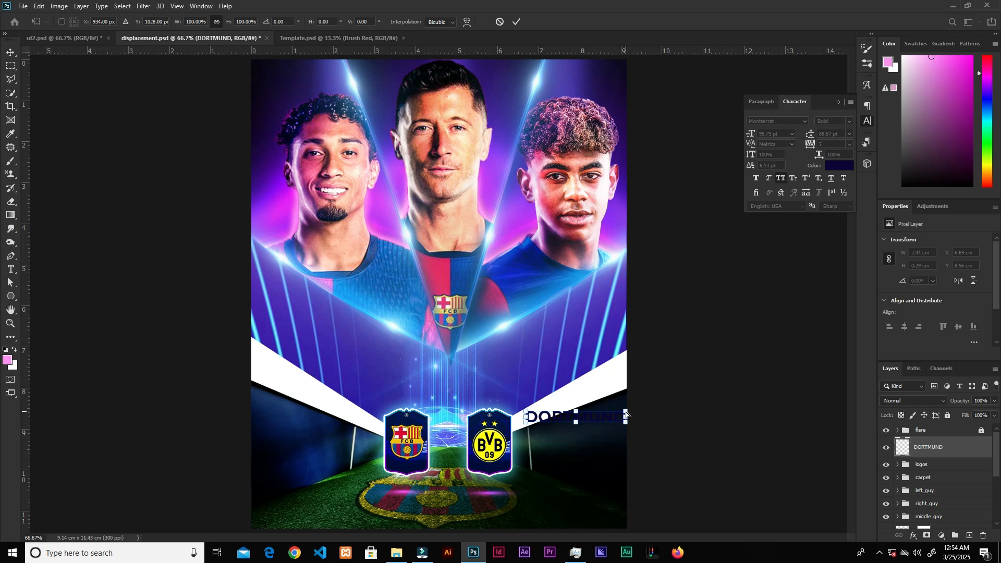
left_click_drag(627, 415, 626, 404)
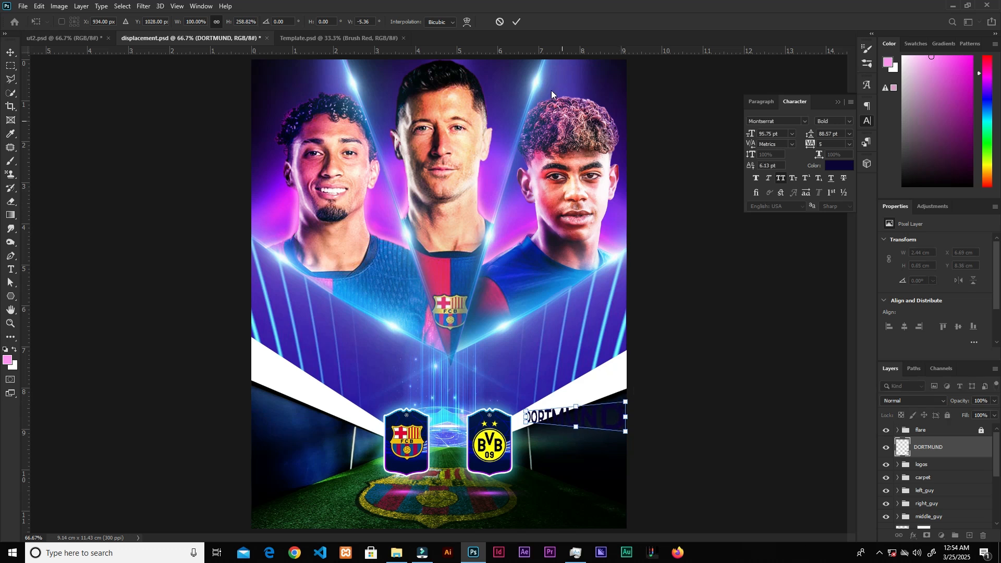
left_click(515, 23)
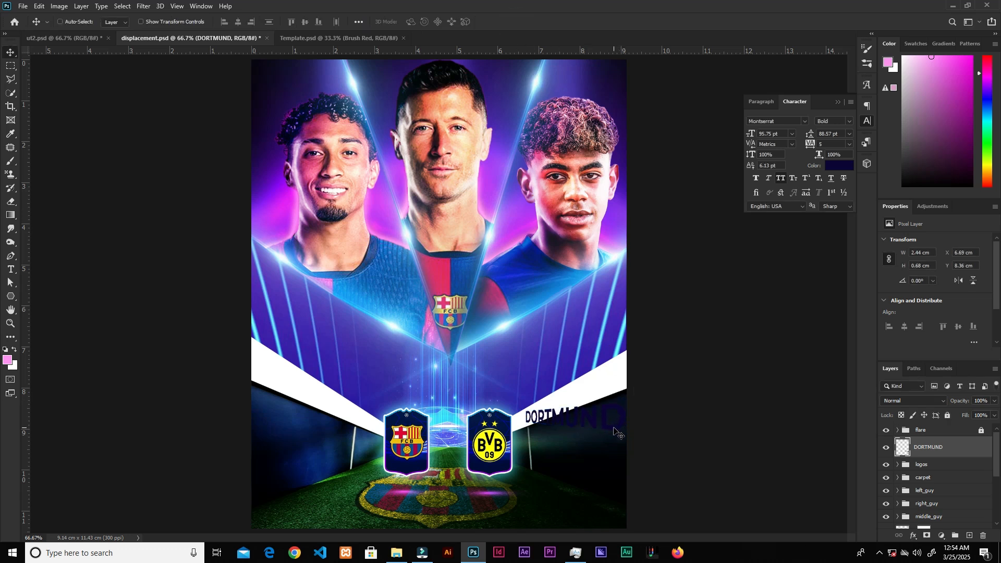
Step: Rotate the DORTMUND text to follow the slope of the right tunnel edge
key("ctrl+t")
left_click_drag(639, 401, 637, 349)
key("Return")
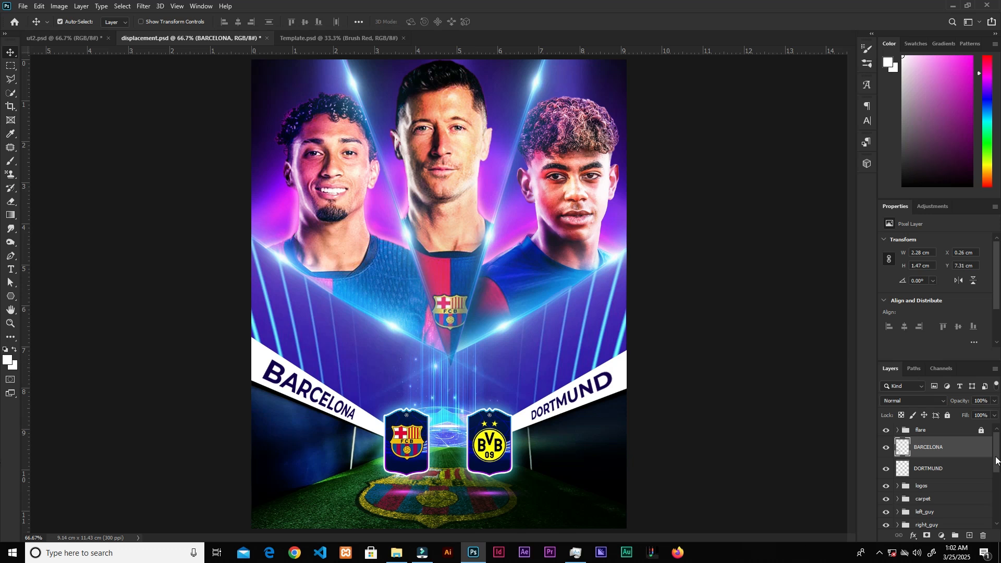
Step: Create a new empty layer above the left_guy group
left_click_drag(996, 461, 992, 478)
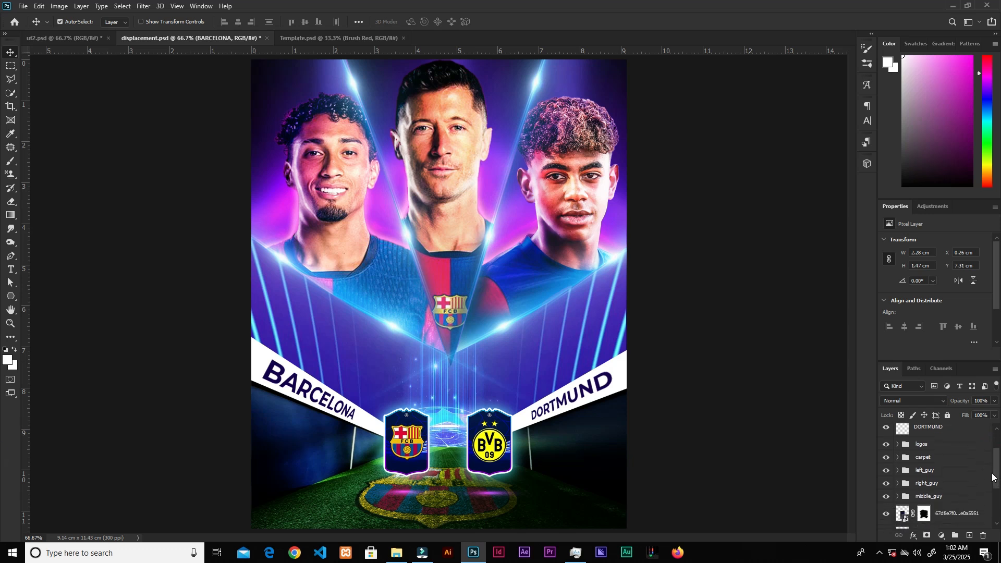
left_click(944, 464)
left_click(944, 472)
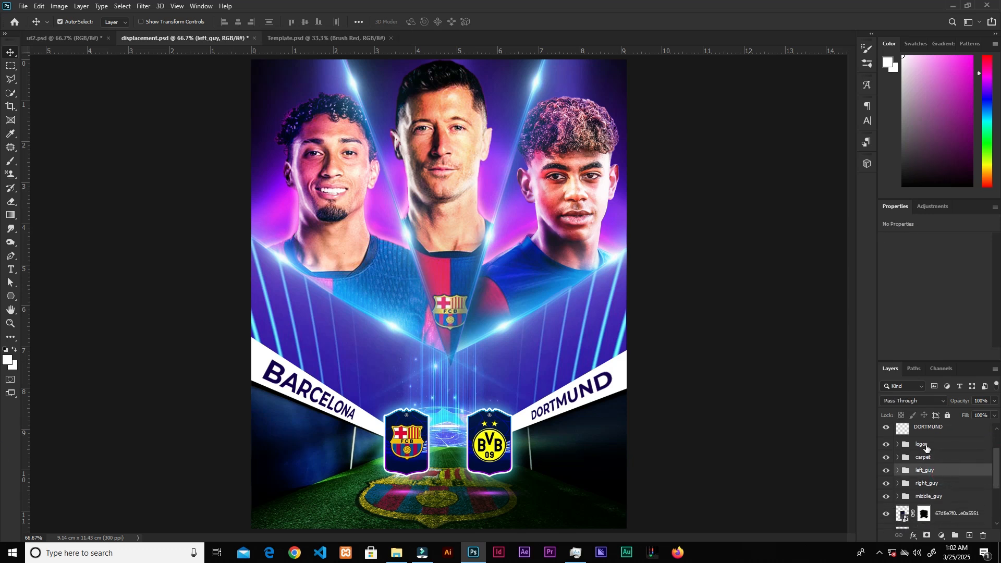
left_click(969, 537)
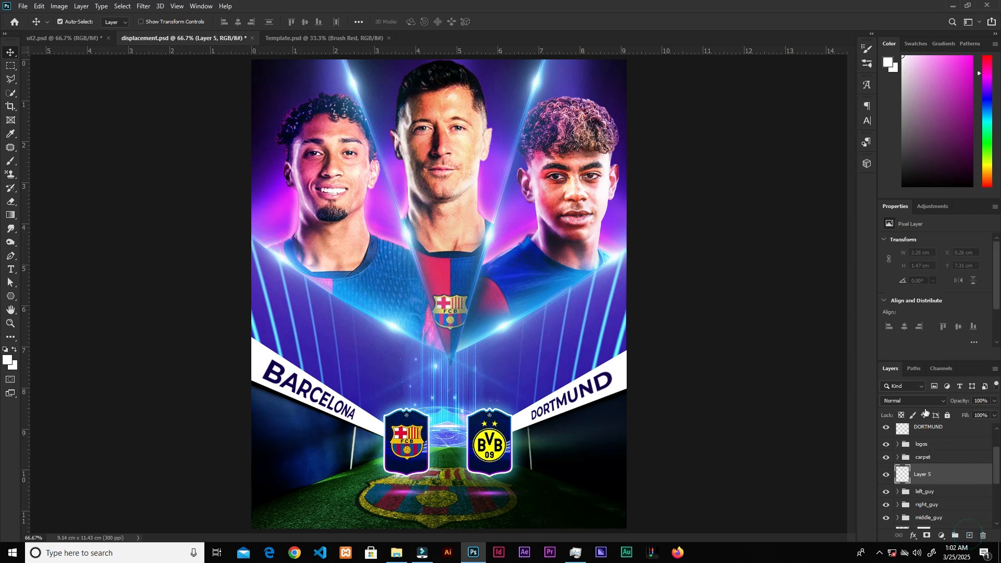
Step: Set the new layer's blend mode to Linear Dodge (Add) and choose pink #ff57f5 as the brush colour
left_click(921, 402)
left_click(907, 386)
left_click(10, 164)
mouse_move(938, 79)
left_mouse_down()
mouse_move(964, 49)
mouse_move(949, 52)
left_mouse_up()
left_click(8, 360)
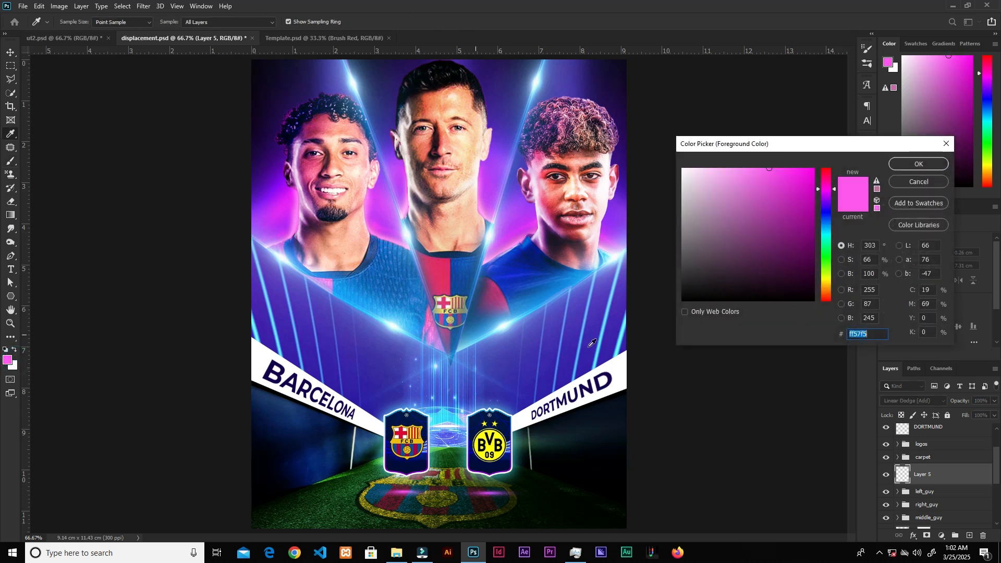
left_click(919, 164)
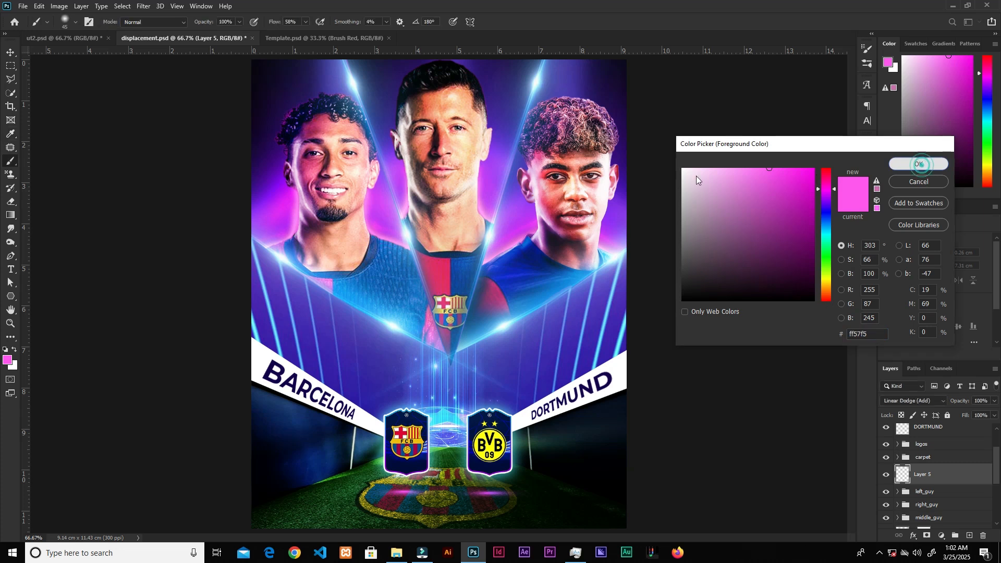
Step: Enlarge the soft brush and paint pink glow strokes along both tunnel edges
key("bracketright")
key("bracketright")
key("bracketright")
key("bracketright")
key("bracketright")
key("bracketright")
key("bracketright")
key("bracketright")
key("bracketright")
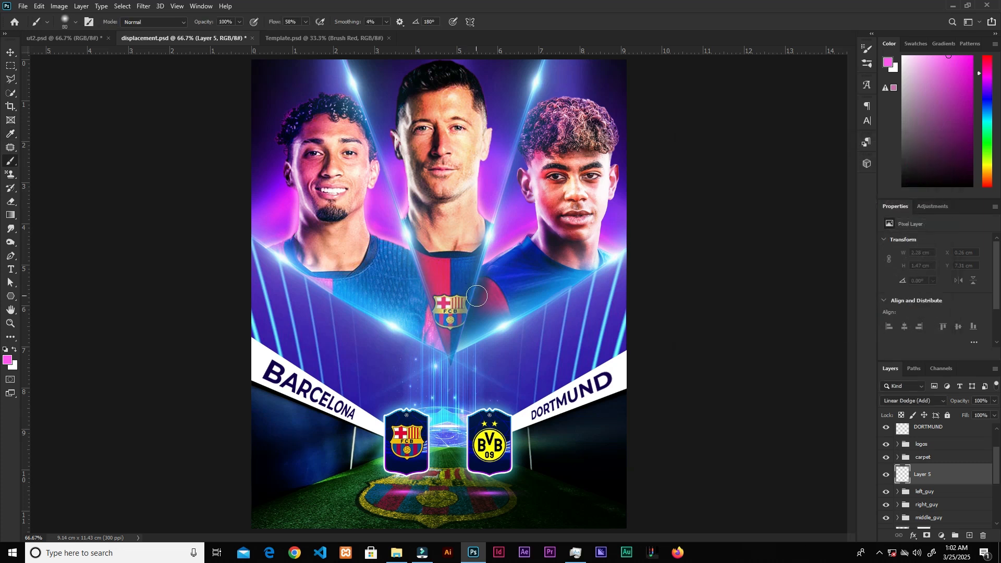
key("bracketleft")
left_click_drag(547, 394, 499, 412)
left_click_drag(232, 351, 340, 404)
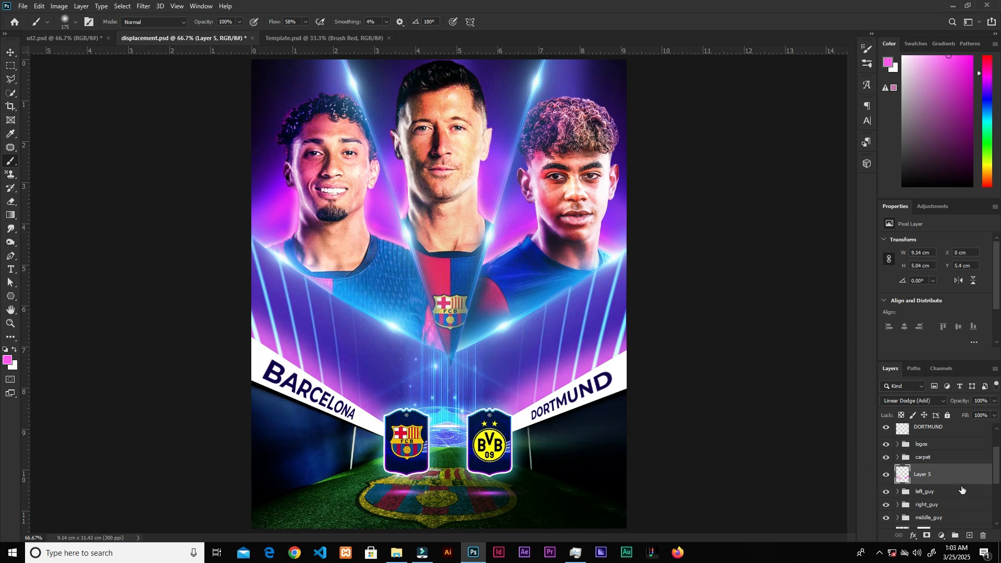
Step: Add another layer and paint thinner white highlight strokes along both tunnel edges with a smaller brush
left_click(969, 538)
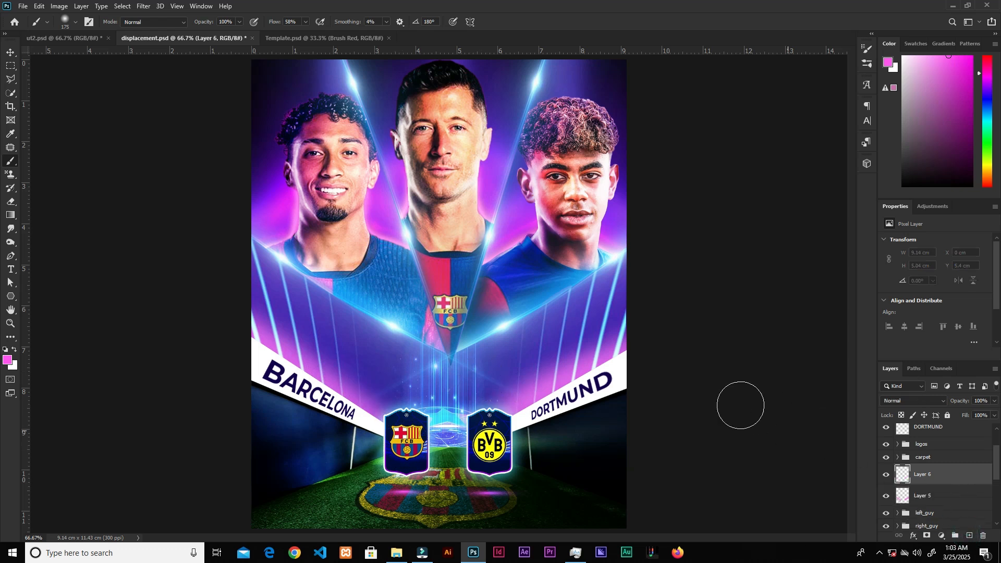
left_click(903, 56)
key("bracketleft")
key("bracketleft")
key("bracketleft")
key("bracketleft")
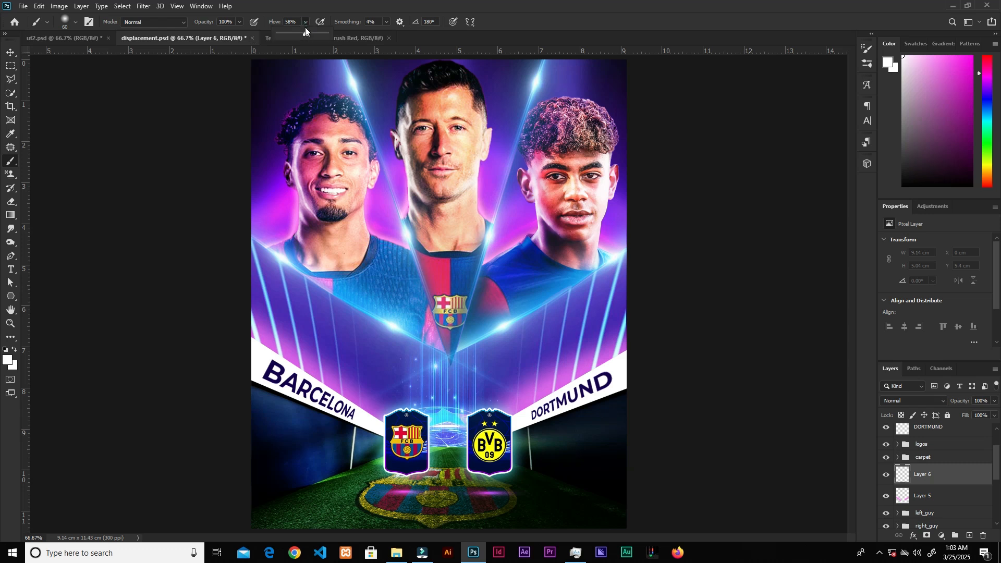
left_click(632, 353)
mouse_move(622, 357)
left_mouse_down()
mouse_move(632, 352)
mouse_move(507, 420)
left_mouse_up()
left_click_drag(251, 349, 371, 420)
key("v")
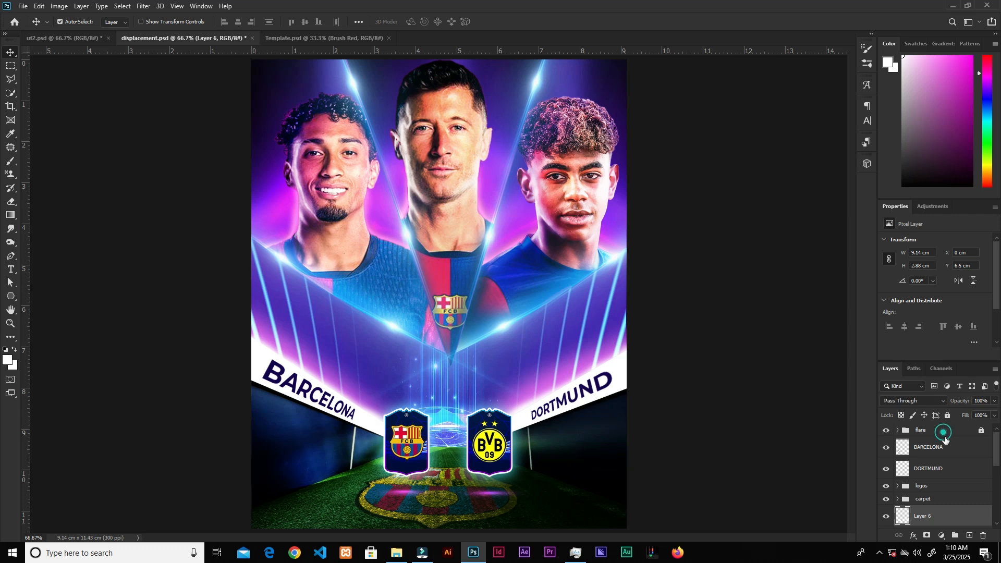
Step: Zoom in and nudge the Champions League logo slightly left above the MATCHDAY title
left_click(939, 431)
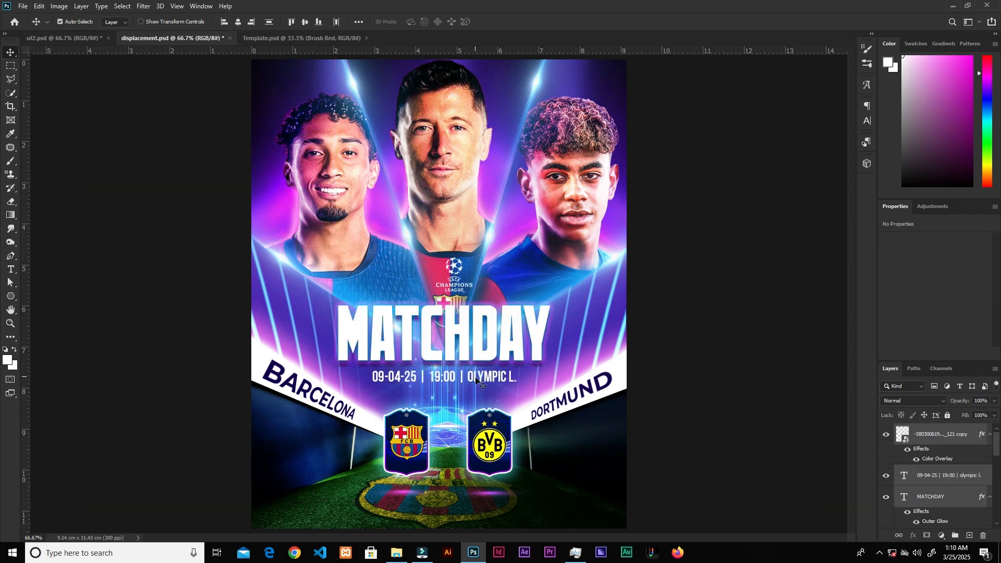
key("ctrl+plus")
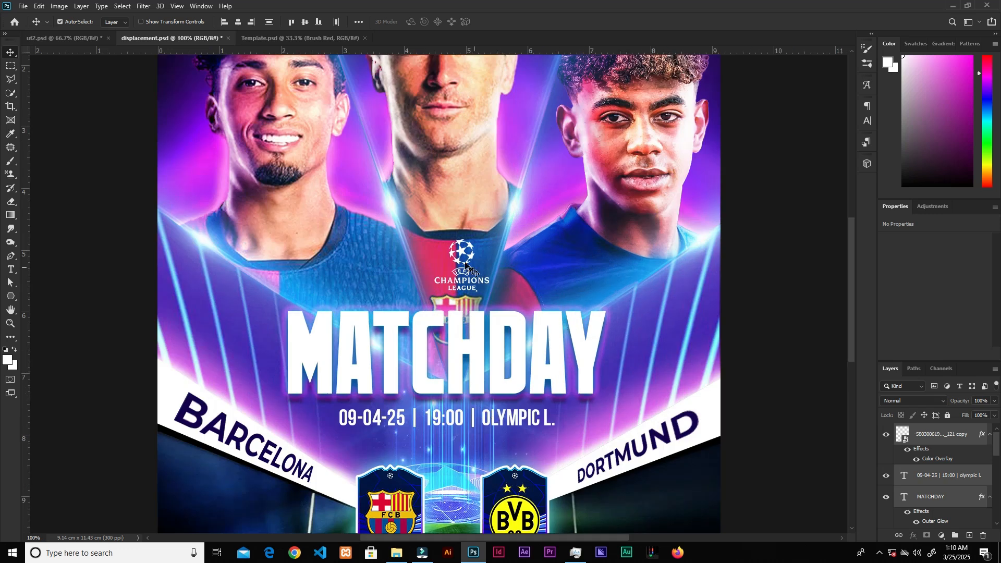
left_click(751, 291)
left_click_drag(464, 255, 453, 258)
Step: Select the MATCHDAY text and open its character settings to inspect the font
left_click(523, 371)
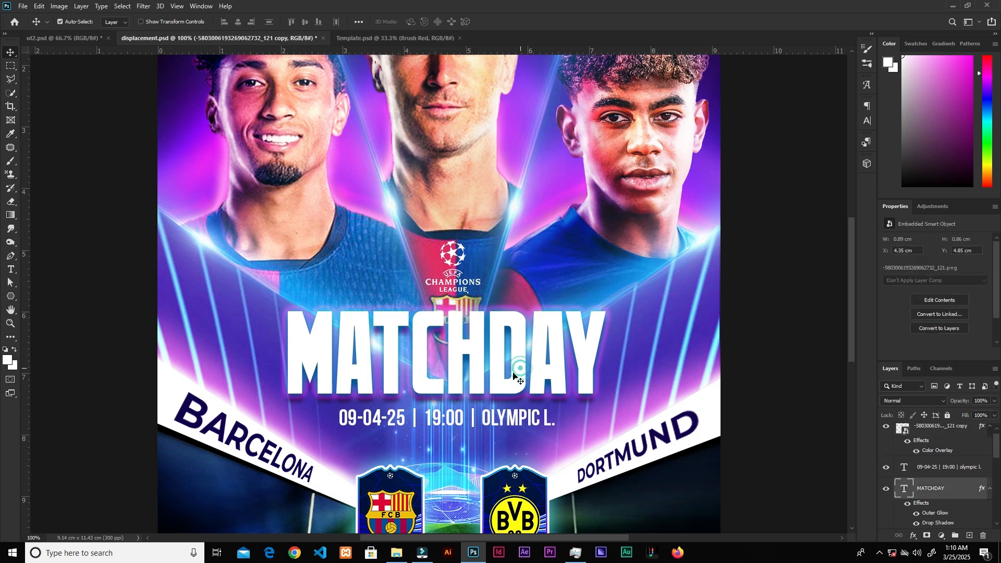
key("t")
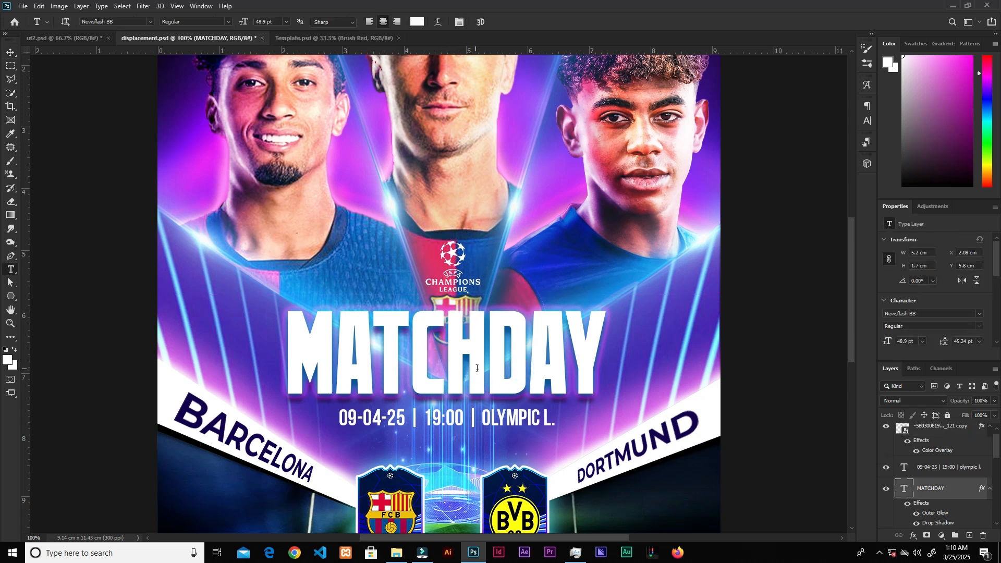
left_click(867, 121)
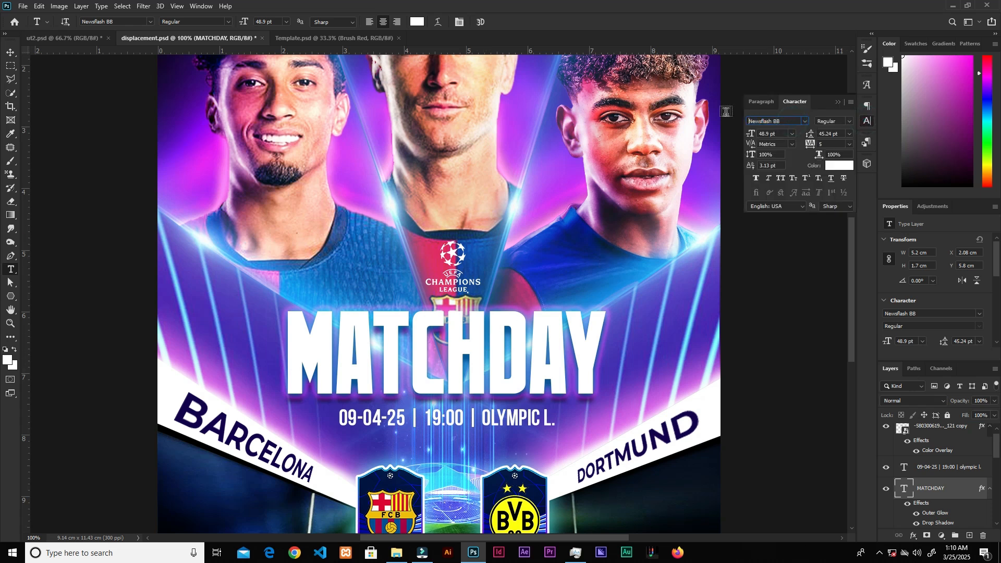
left_click(789, 122)
type("v")
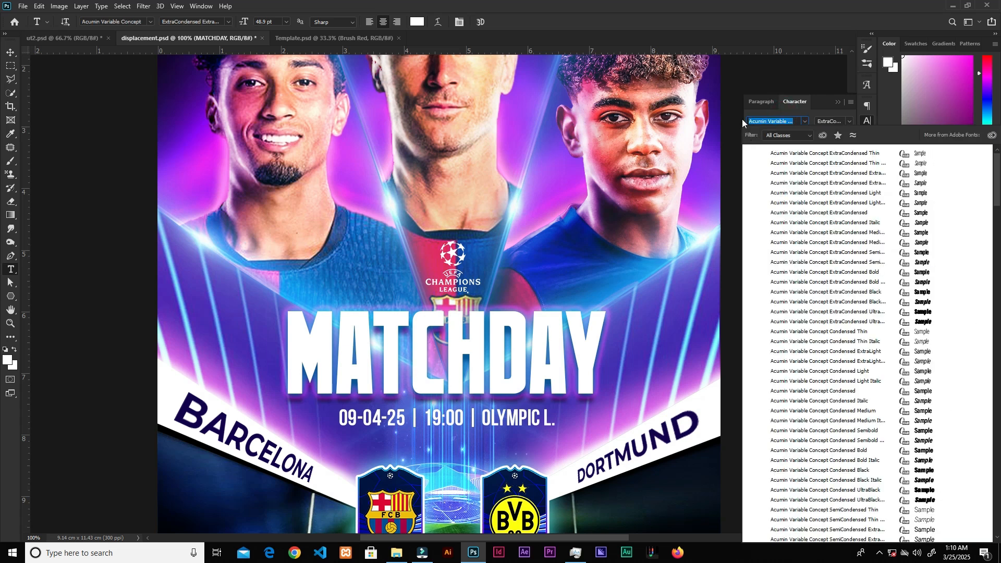
key("Escape")
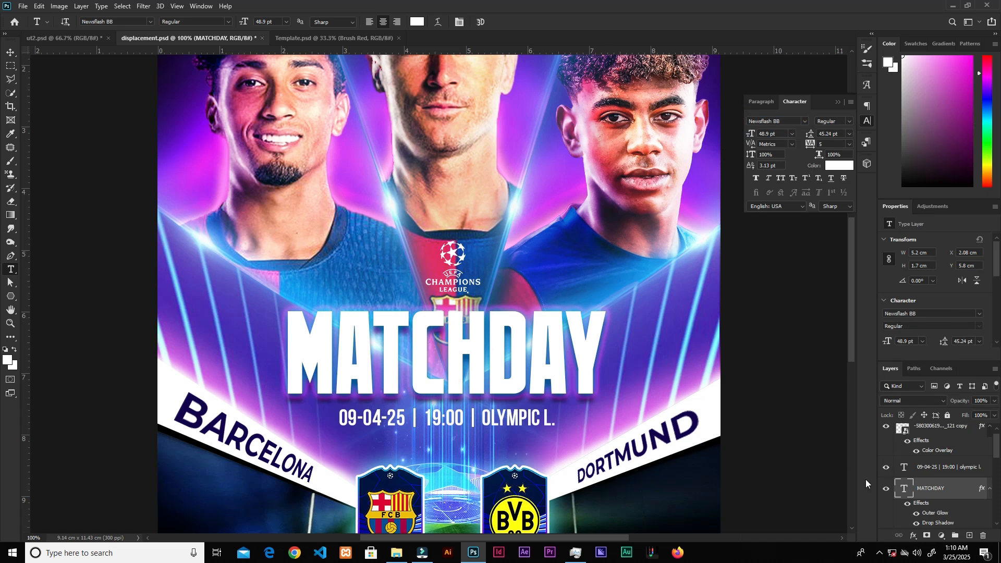
Step: Give the MATCHDAY text a Multiply drop shadow: 88% opacity, 90° angle, 14 px distance, 0% spread, 10 px size
scroll(978, 458, "down", 2)
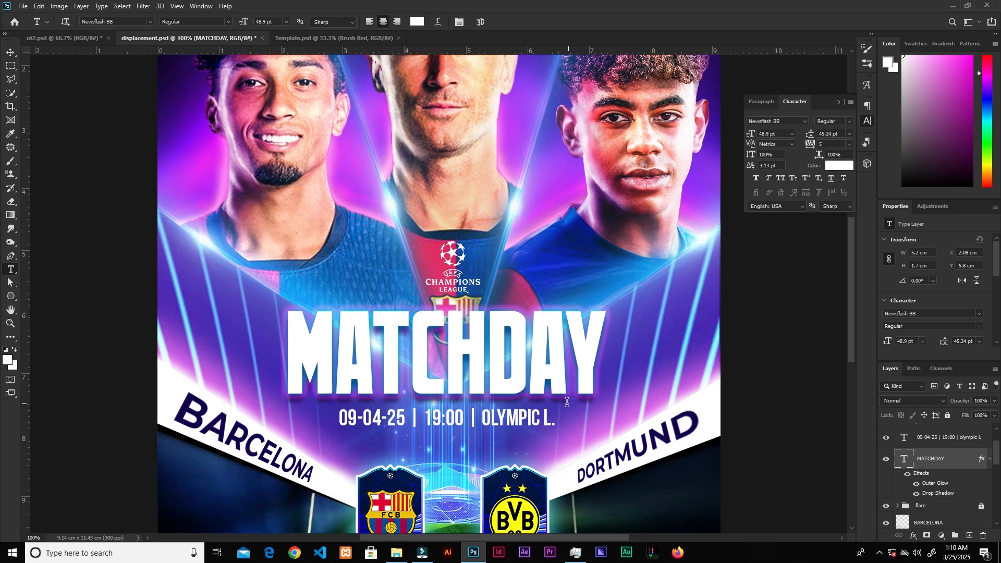
left_click(914, 537)
left_click(922, 435)
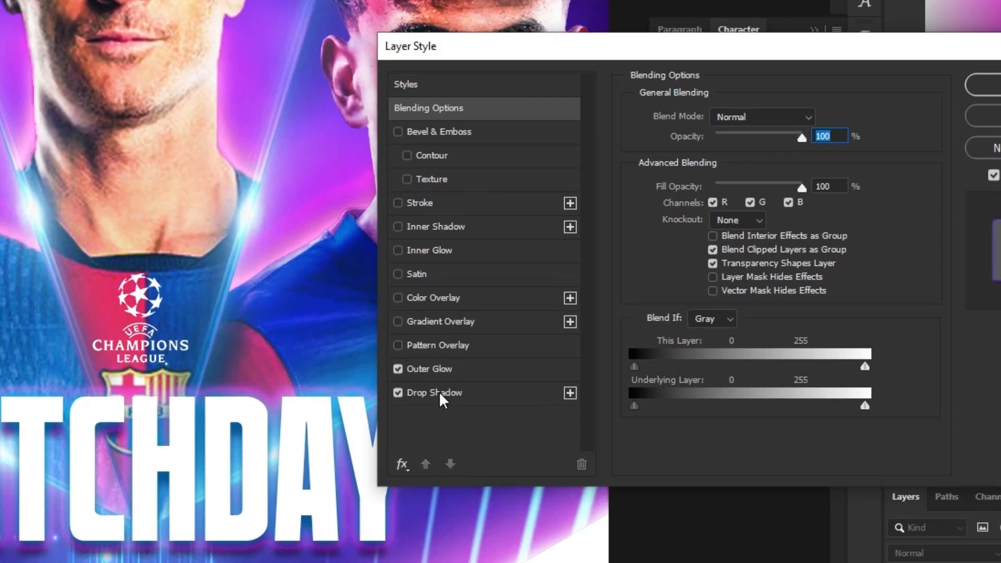
left_click(439, 392)
left_click(397, 393)
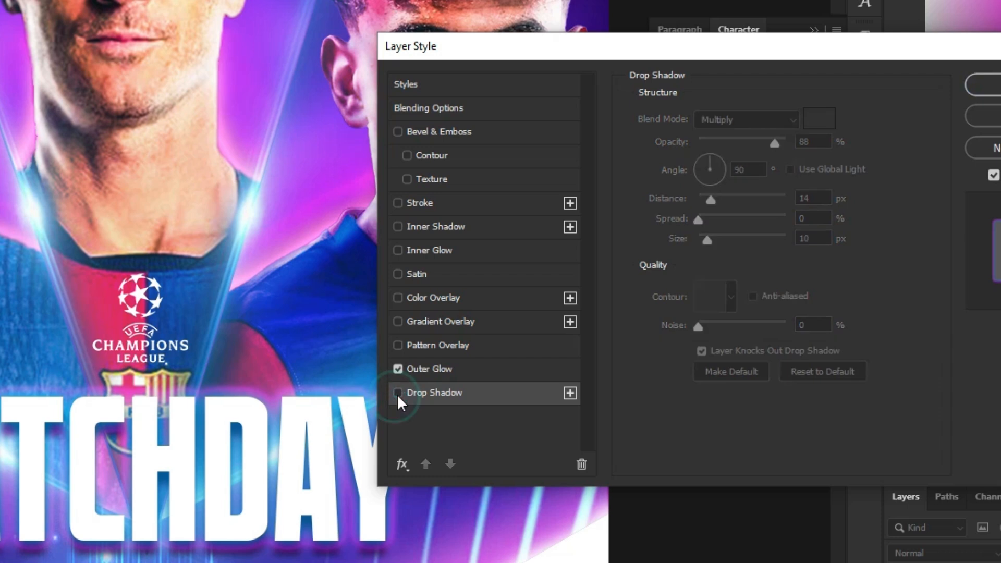
left_click(397, 394)
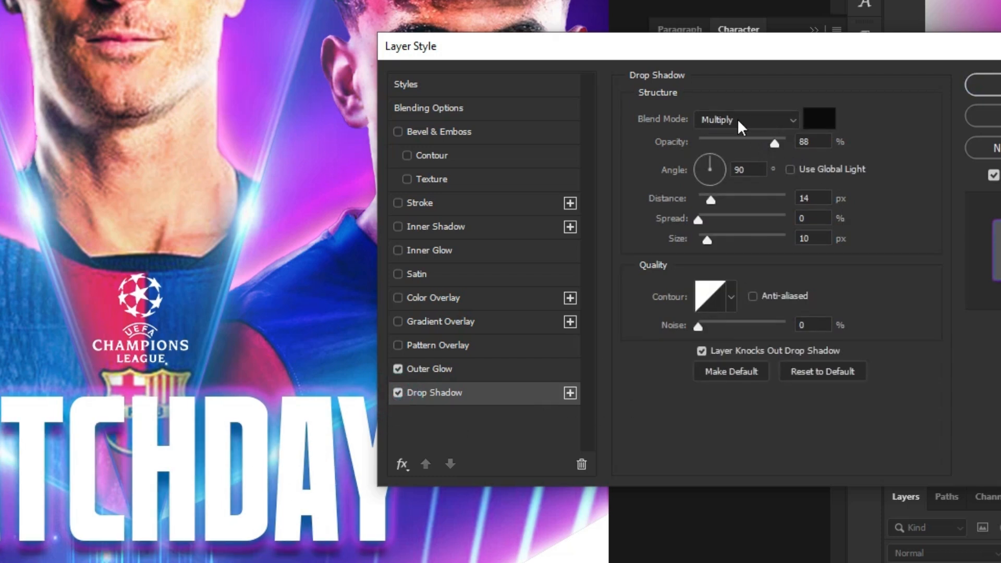
left_click(823, 144)
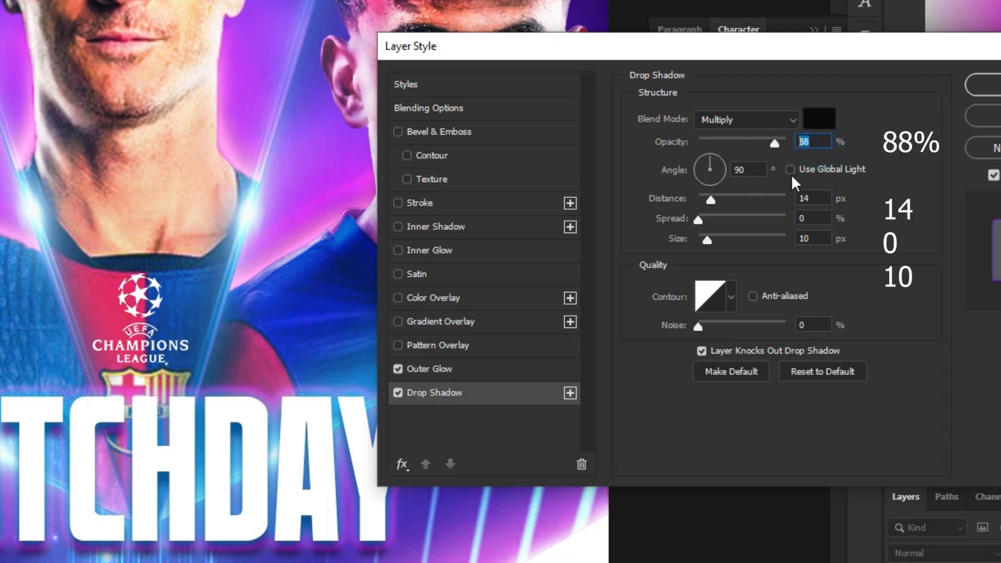
left_click(752, 170)
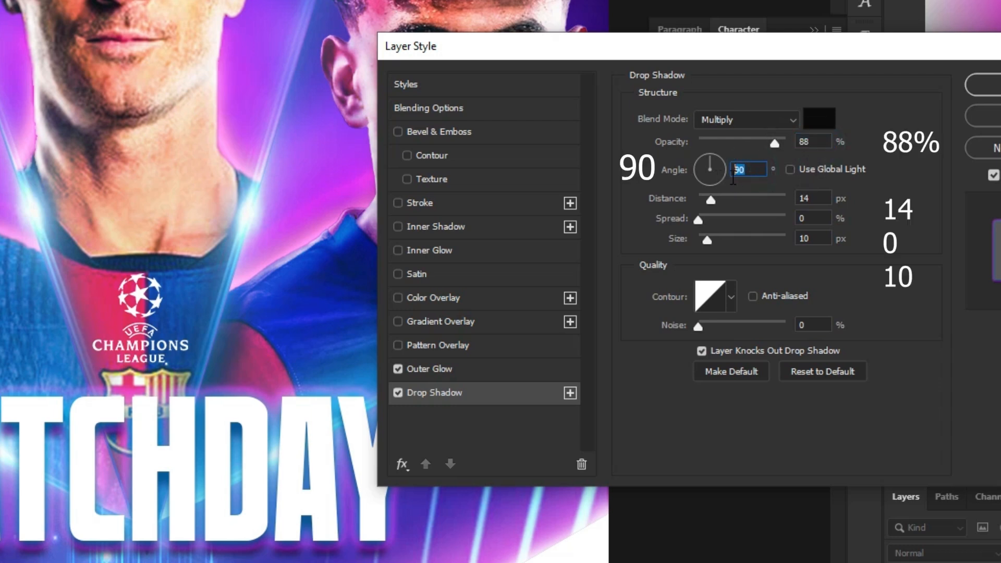
left_click(825, 202)
left_click(816, 219)
left_click(811, 240)
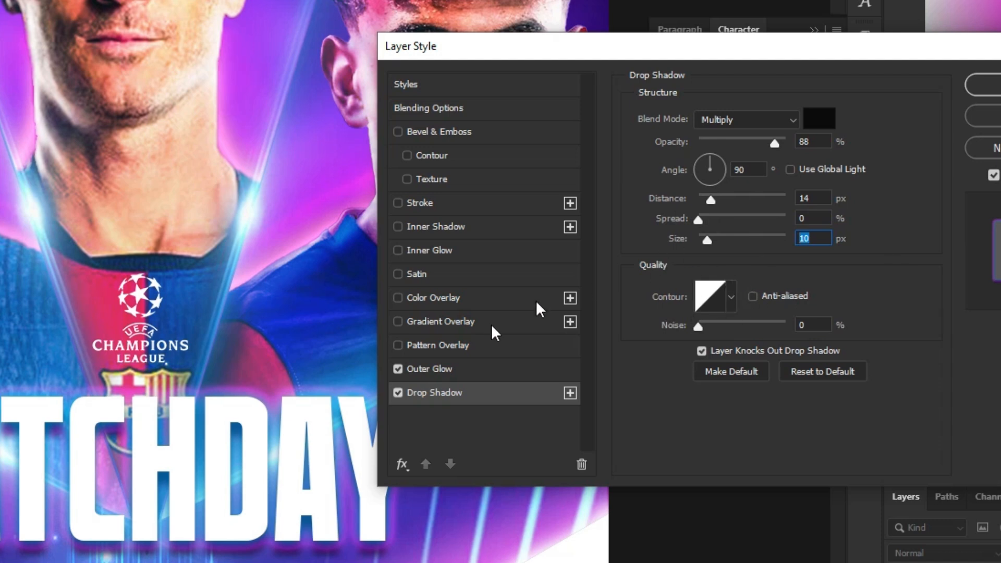
Step: Set the MATCHDAY outer glow to a gradient running from #0089fd to #c600ff
left_click(469, 370)
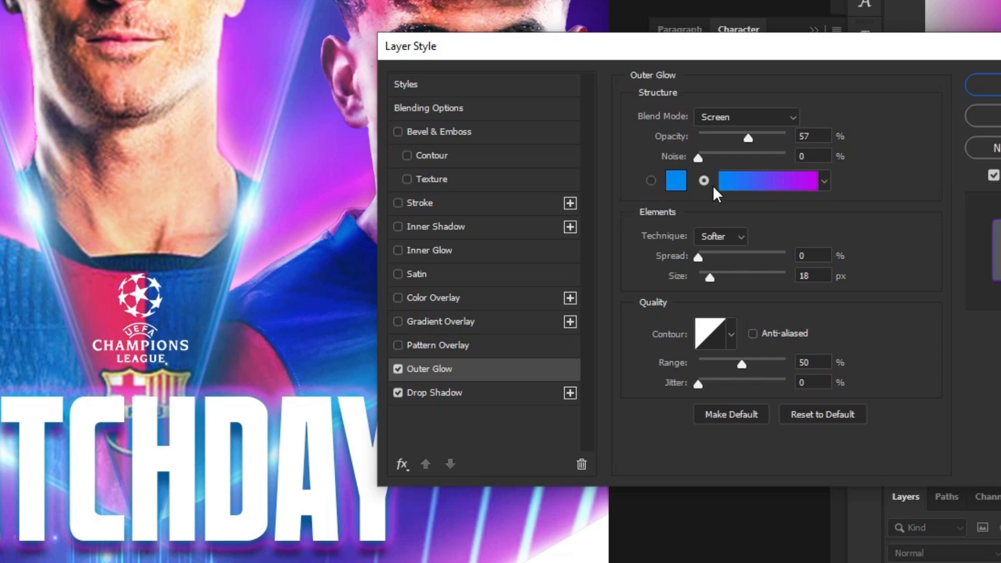
left_click(754, 183)
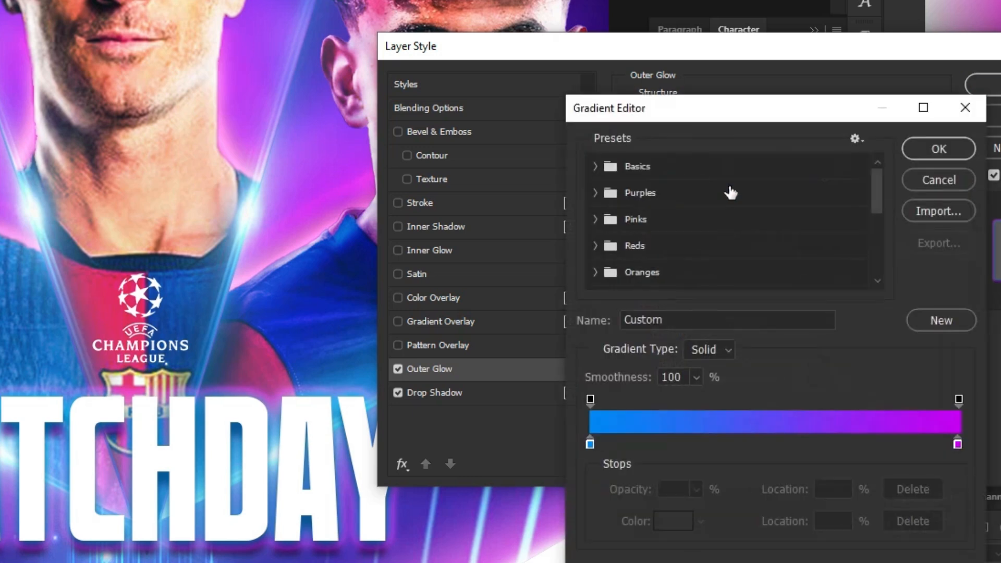
left_click(595, 166)
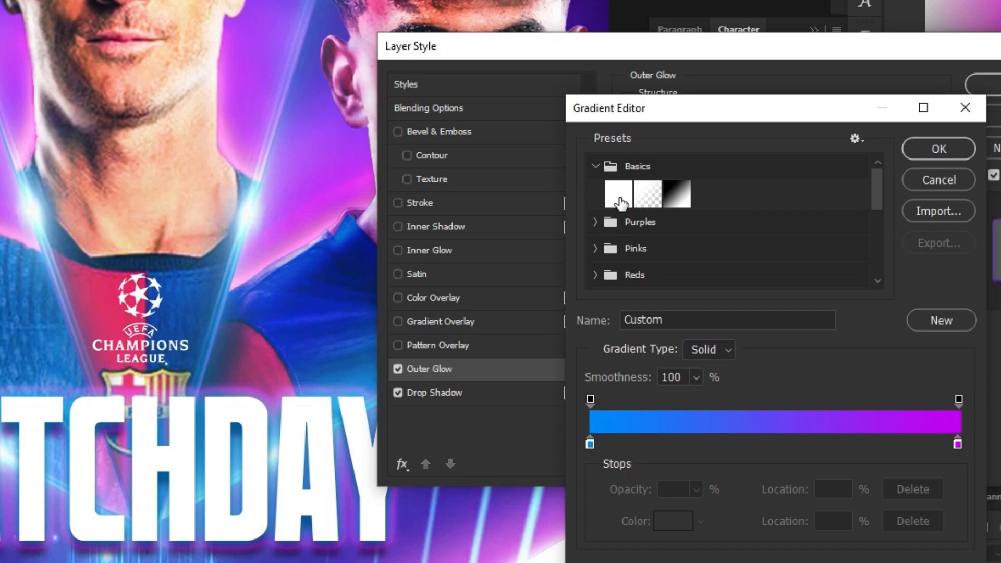
left_click(596, 166)
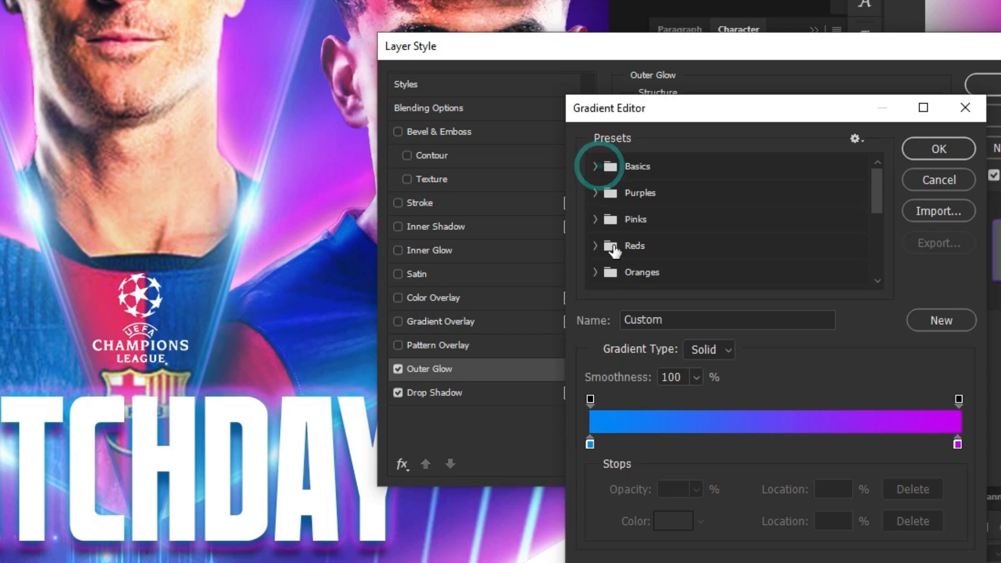
left_click(590, 443)
left_click(676, 521)
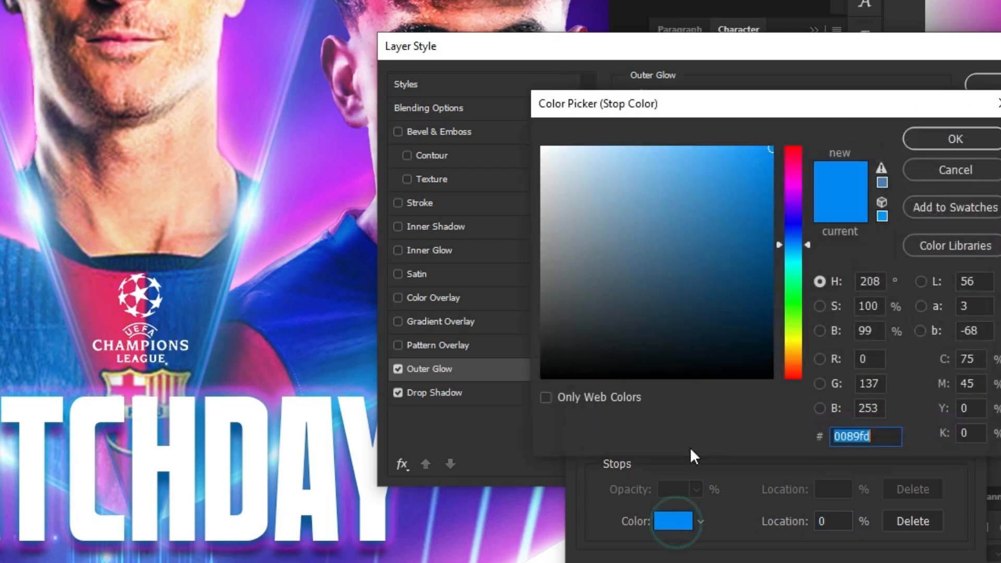
left_click(958, 138)
left_click(958, 445)
left_click(683, 524)
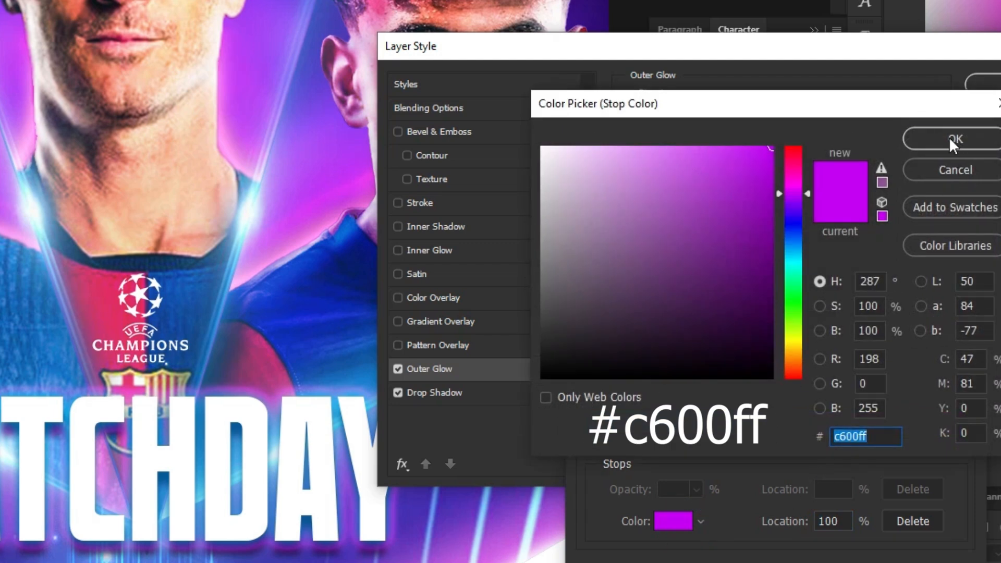
left_click(949, 137)
left_click(940, 150)
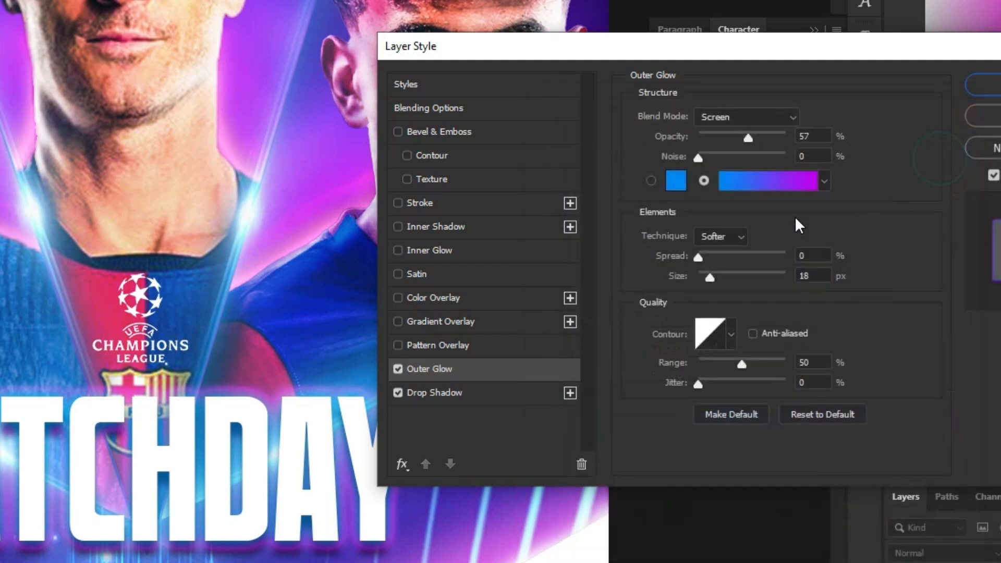
Step: Set the outer glow to 57% opacity, 0% noise, 0% spread and 18 px size, and confirm the layer style
double_click(812, 136)
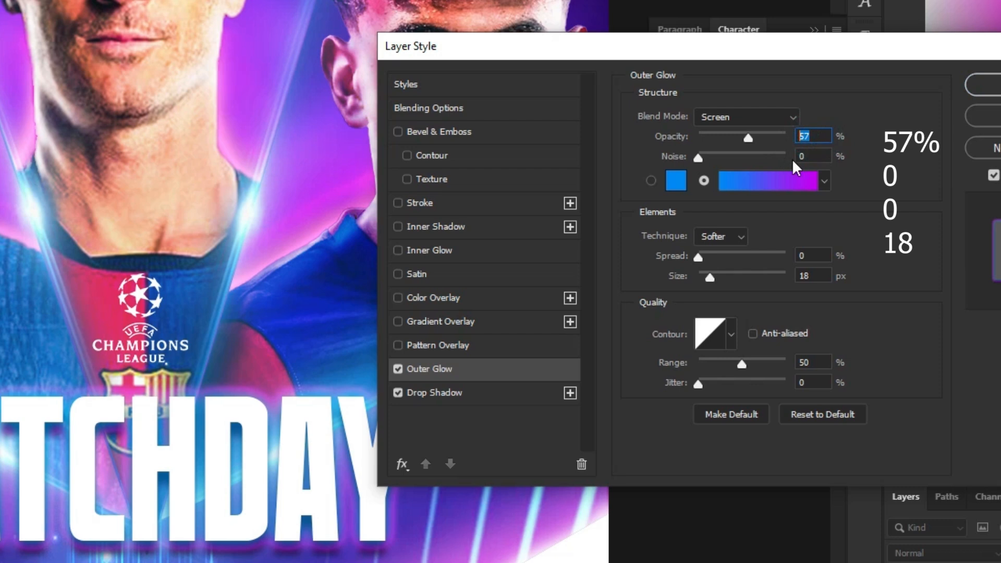
left_click(814, 157)
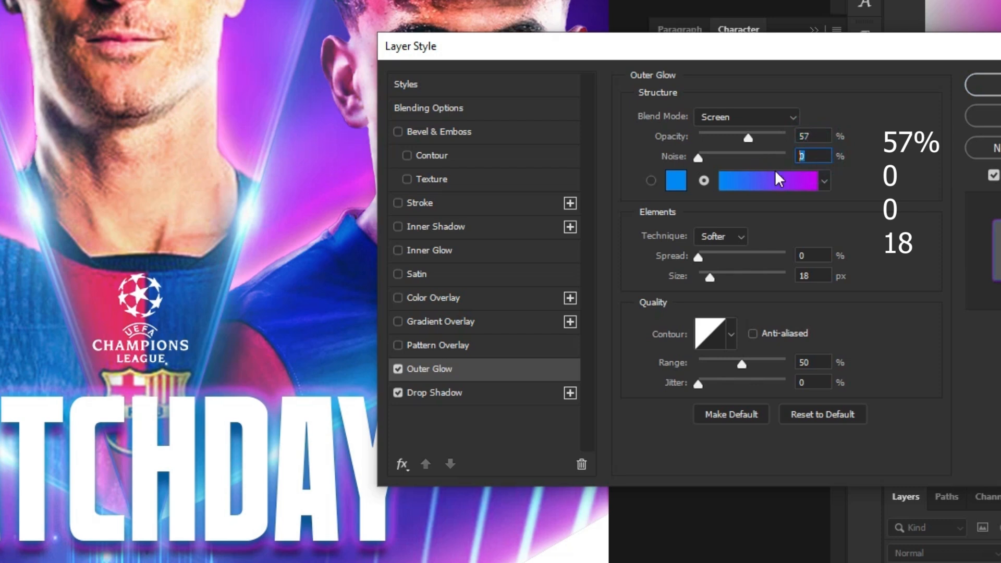
left_click(812, 256)
left_click(815, 276)
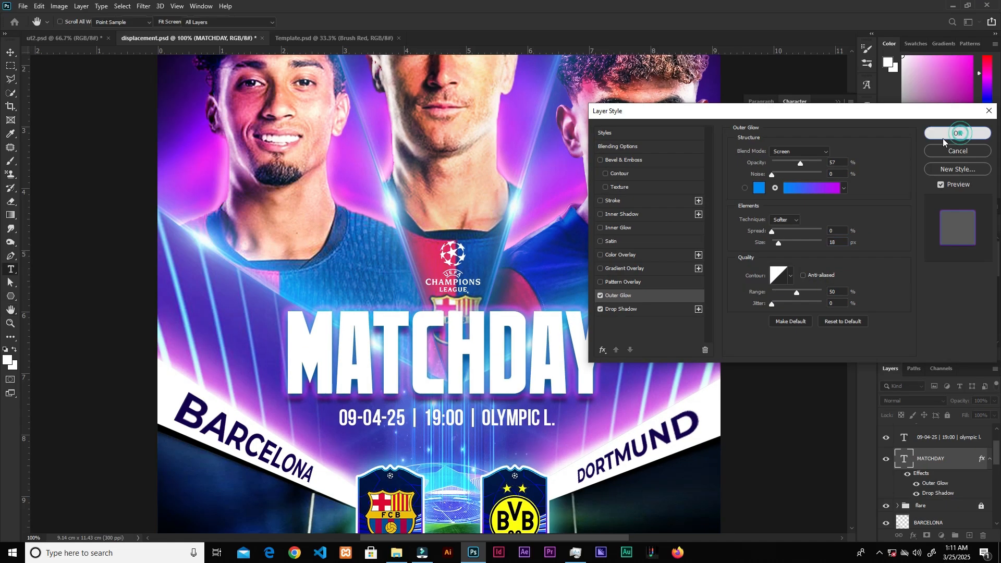
left_click(989, 84)
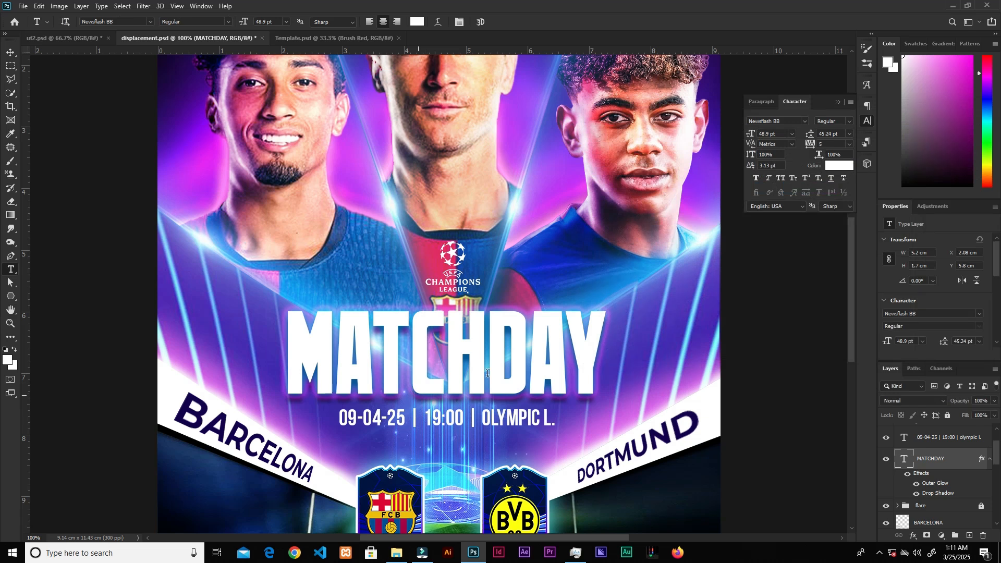
Step: Group the decorative triangle and dot shape layers into a new group
key("v")
left_click(513, 425)
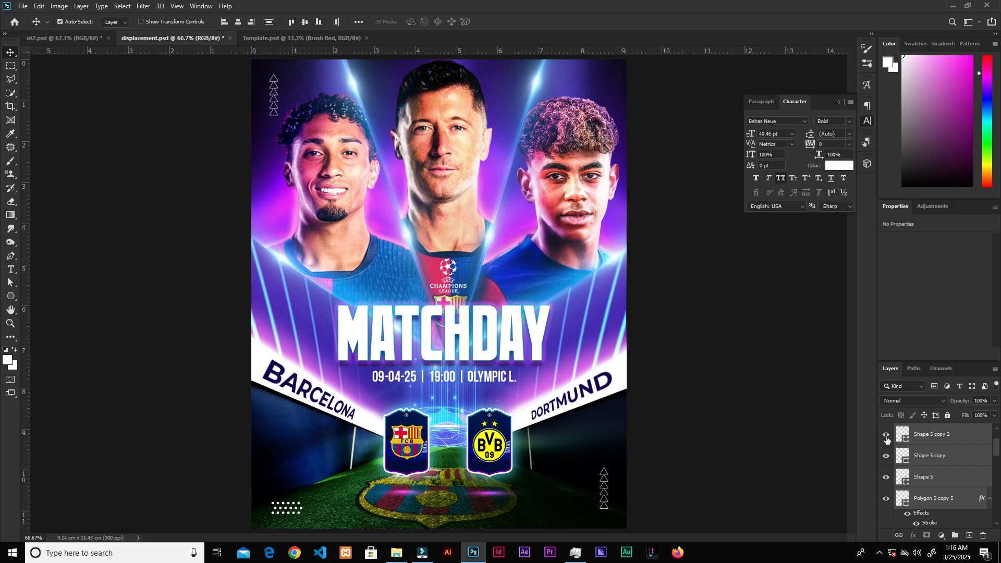
left_click(954, 536)
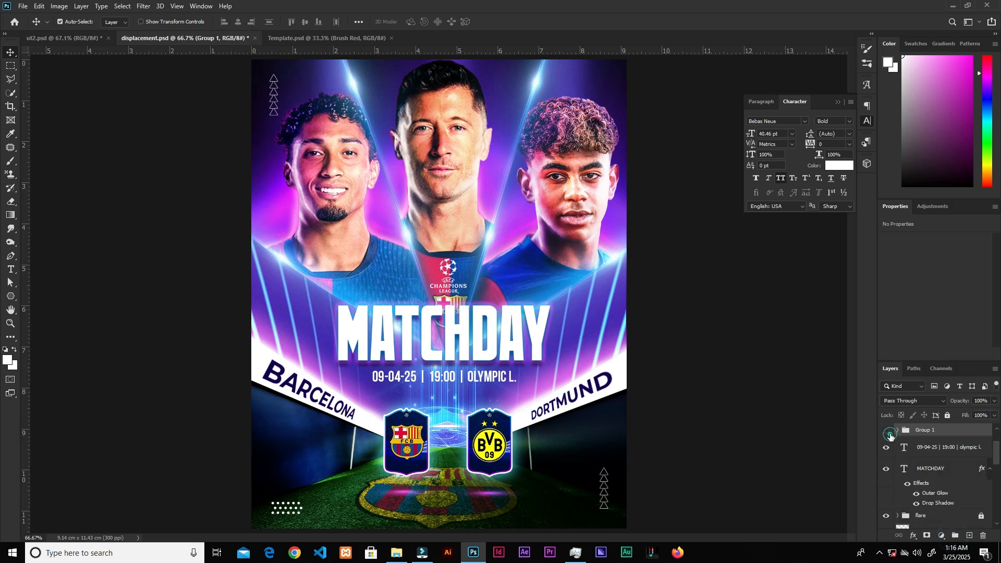
Step: Zoom into the poster's lower area and draw a white horizontal line about 213 px long beside the dot pattern with the Pen tool
key("ctrl+plus")
left_click_drag(325, 531, 412, 354)
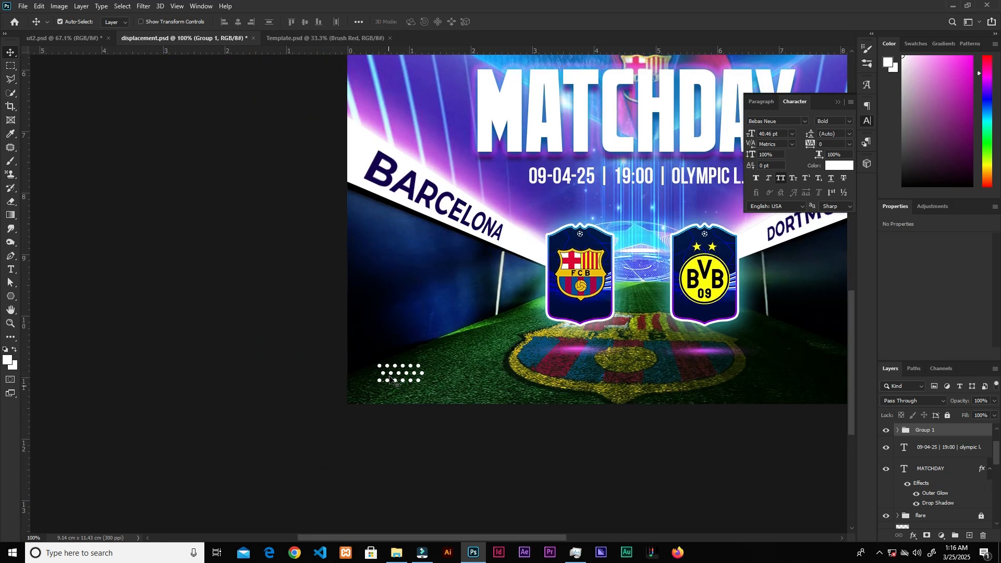
key("p")
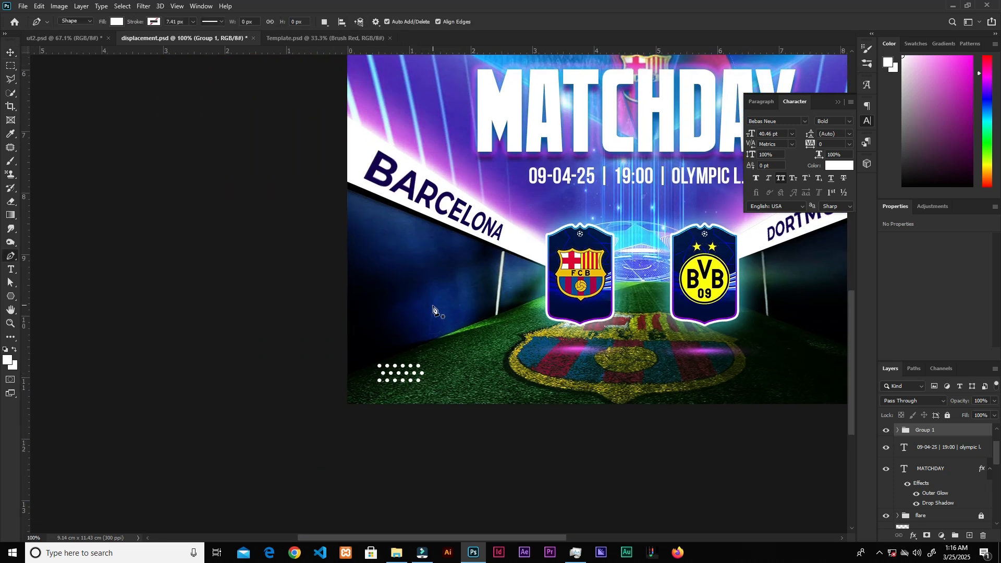
left_click(473, 369)
left_click(585, 367)
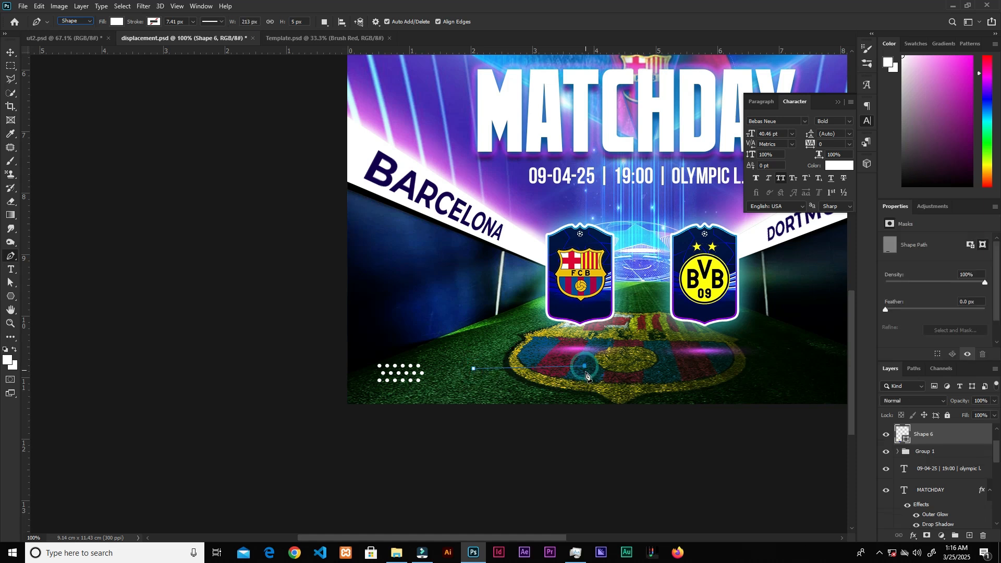
Step: Remove the line shape's fill and give it a white dotted stroke
left_click(118, 23)
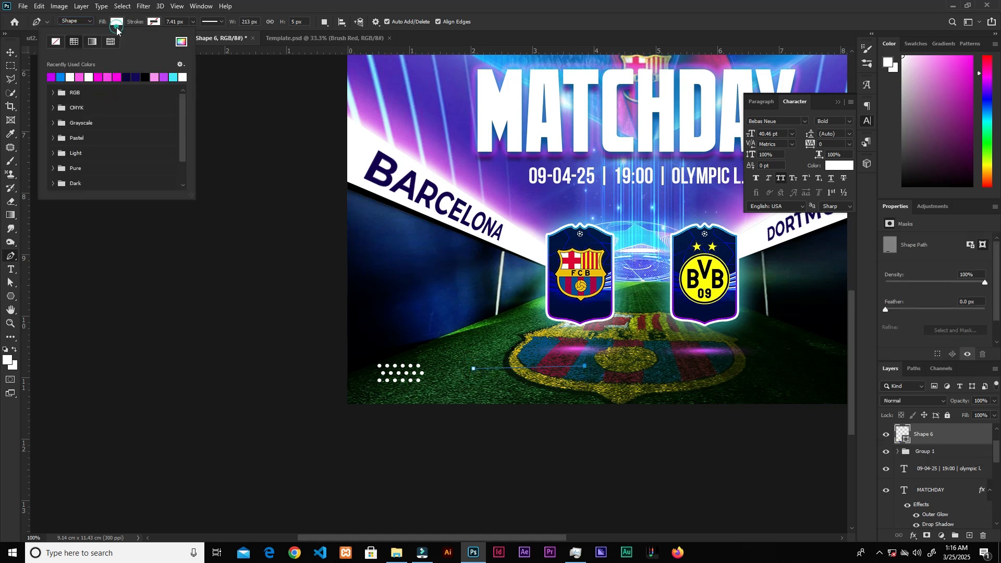
left_click(57, 42)
left_click(154, 22)
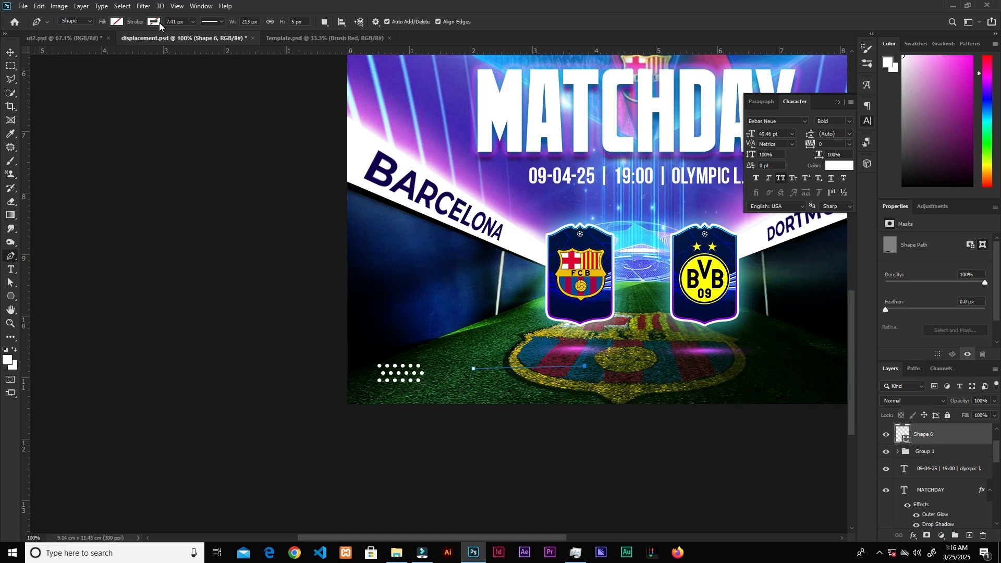
left_click(108, 77)
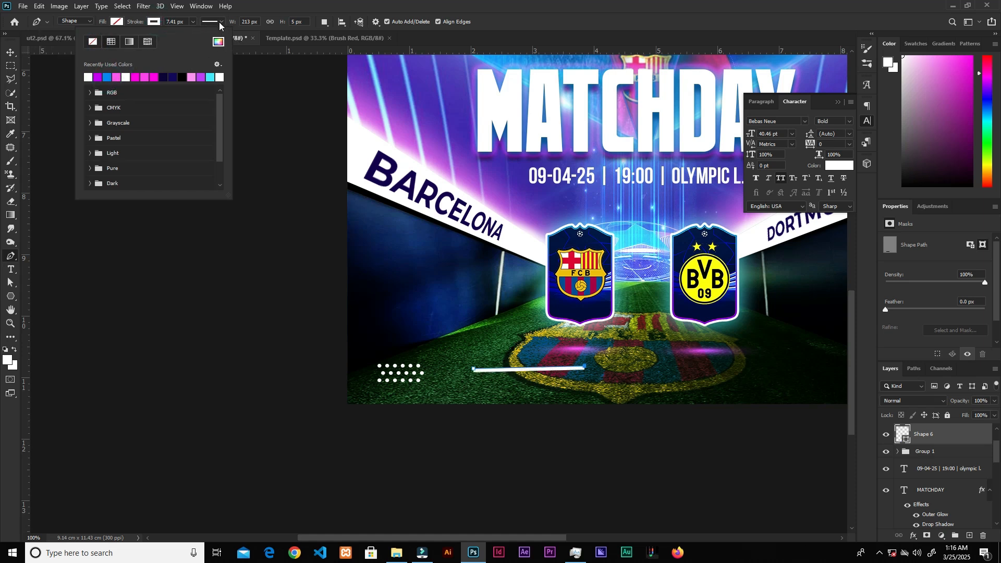
left_click(219, 22)
left_click(218, 23)
left_click(218, 23)
left_click(211, 86)
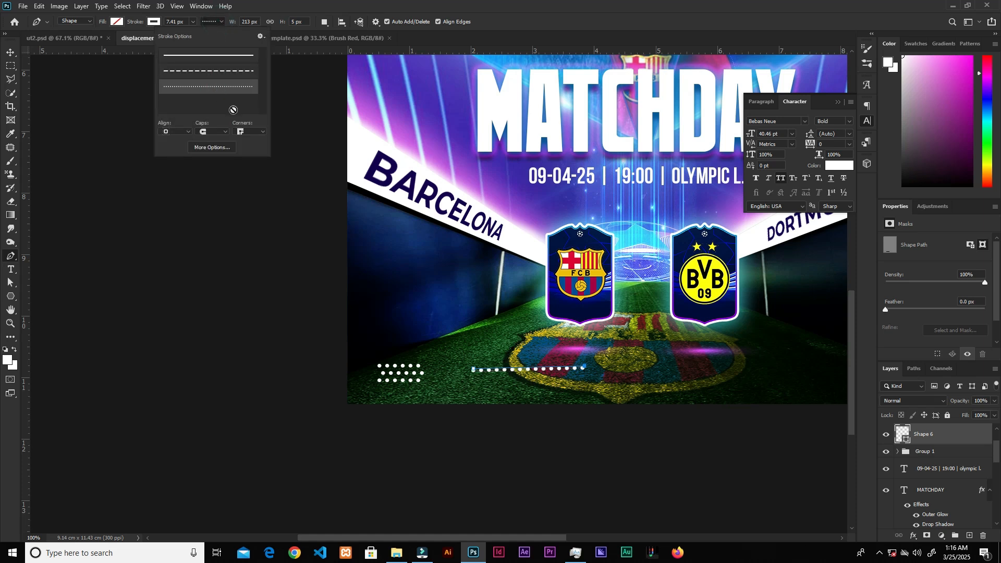
Step: Free-transform and move the dotted lines into place beside the BARCELONA and DORTMUND titles
left_click(10, 52)
key("ctrl+t")
left_click_drag(803, 375, 554, 384)
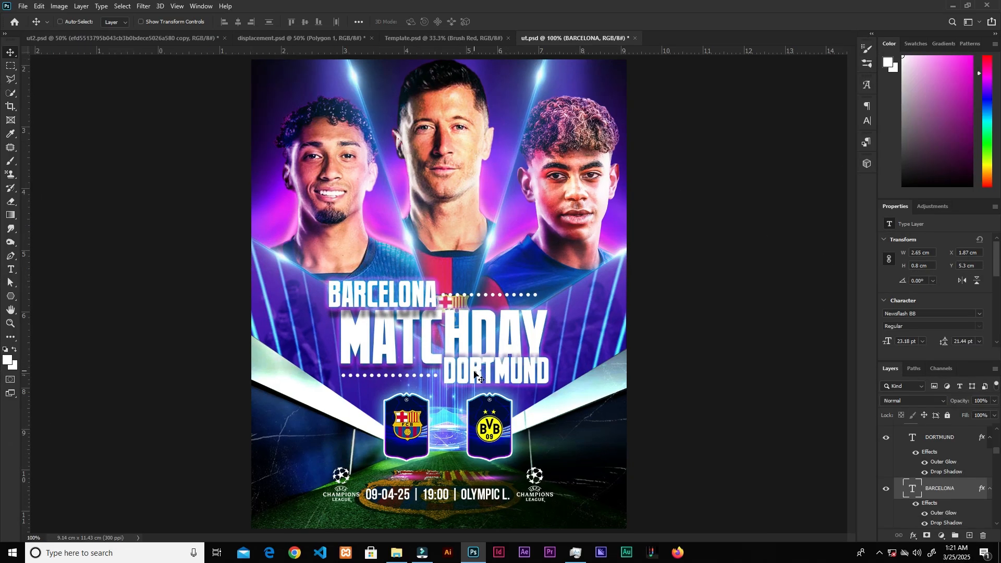
key("ctrl+plus")
mouse_move(396, 301)
left_mouse_down()
mouse_move(453, 300)
mouse_move(394, 301)
mouse_move(406, 305)
left_mouse_up()
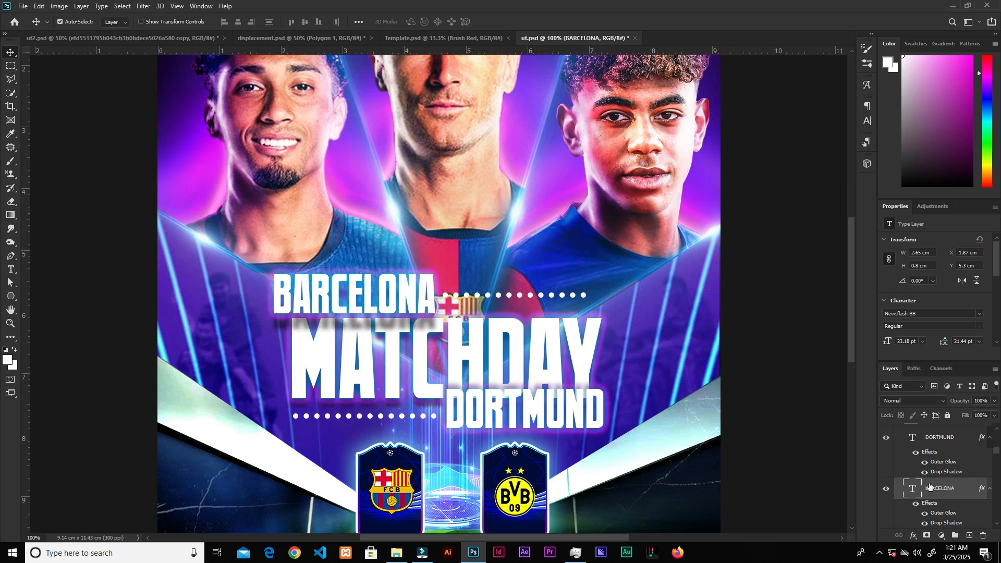
Step: Edit the BARCELONA layer's drop shadow distance and size, and confirm the layer style
double_click(960, 499)
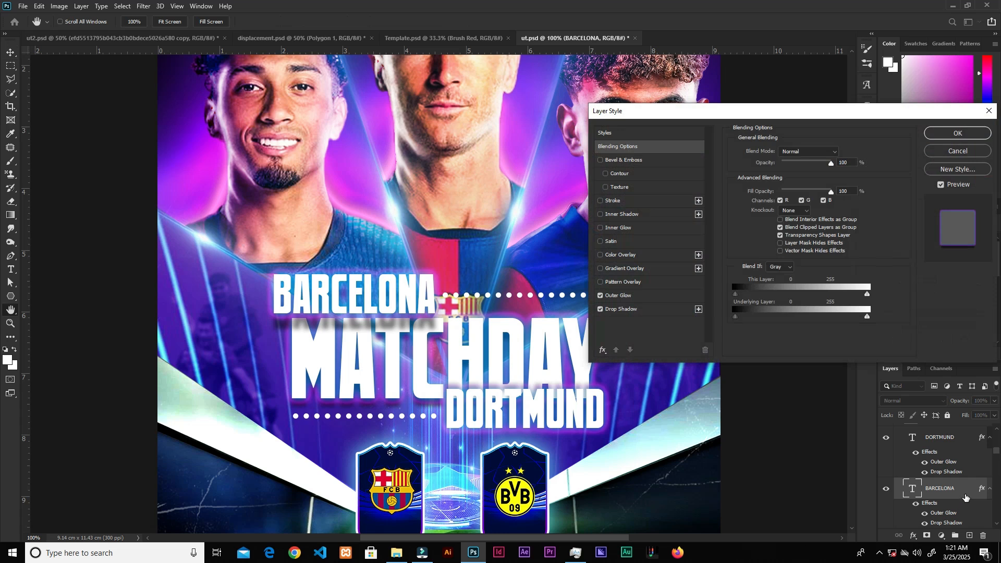
left_click(624, 309)
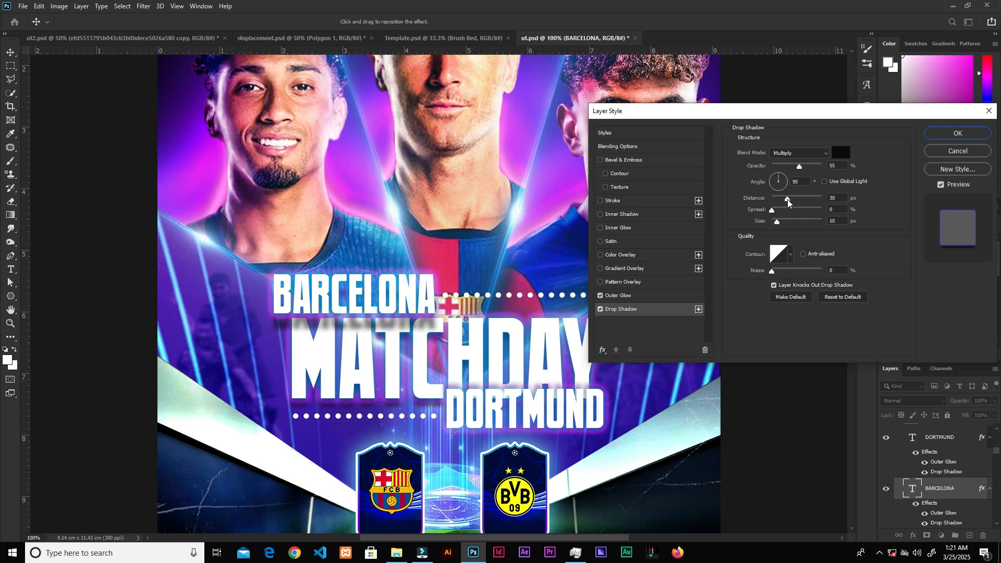
double_click(835, 198)
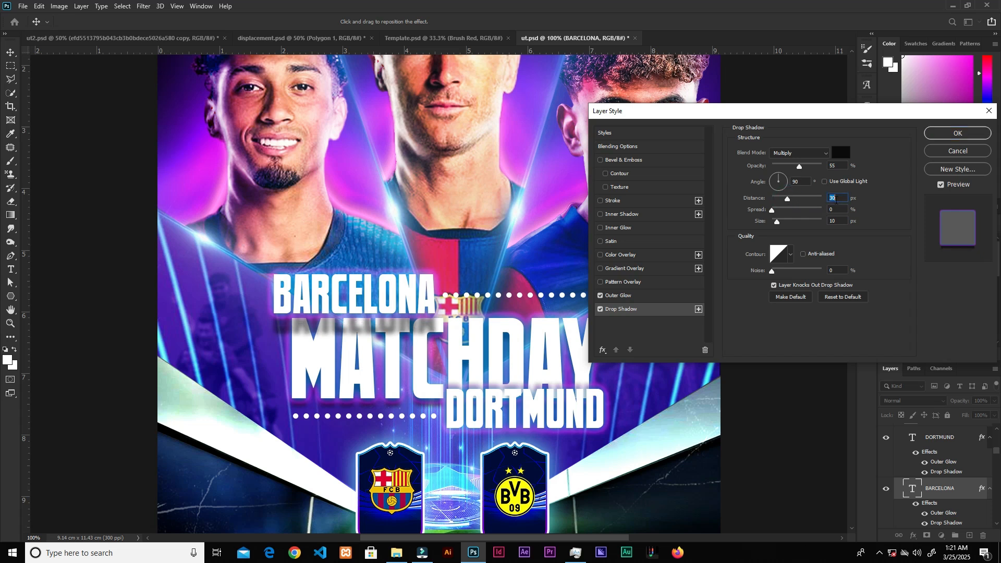
double_click(837, 165)
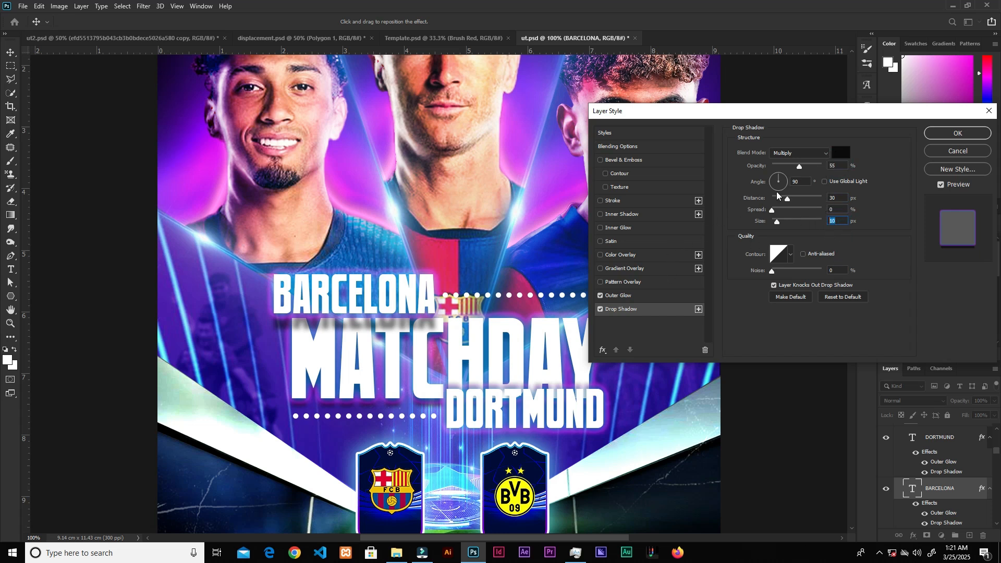
left_click(940, 136)
Step: Set the DORTMUND layer's drop shadow angle to -67° and distance to 5 px, and confirm the layer style
left_click(535, 402)
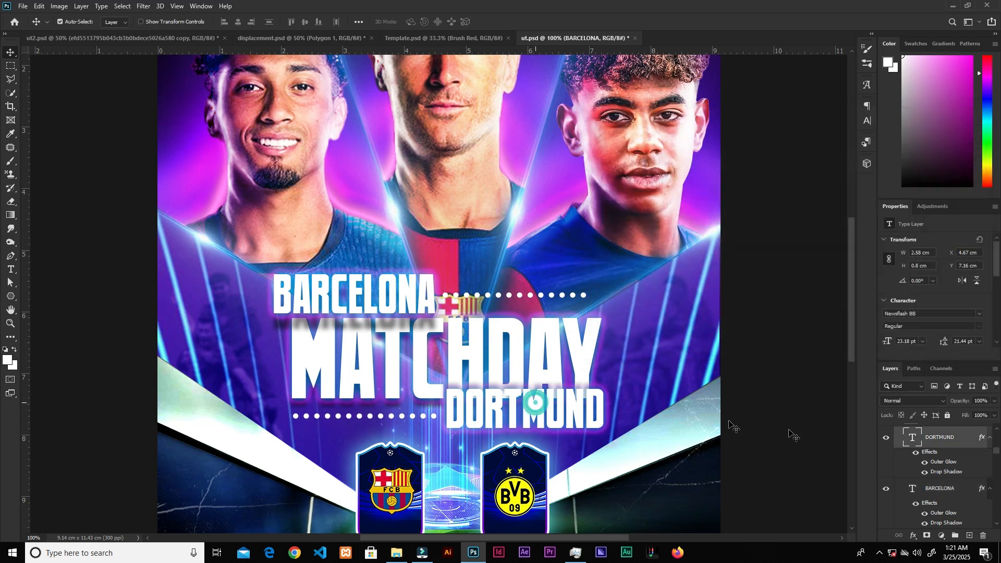
double_click(965, 444)
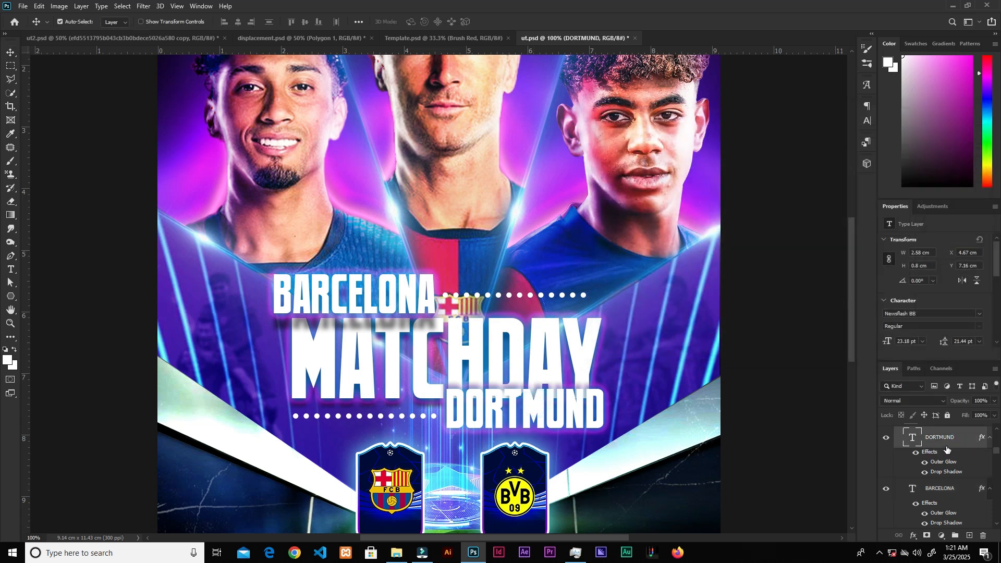
left_click(638, 315)
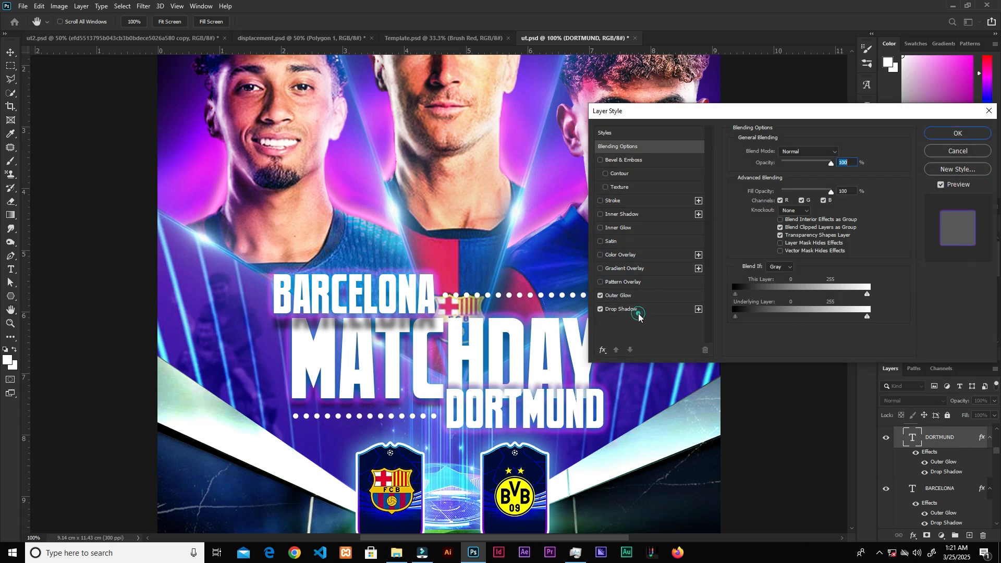
double_click(809, 182)
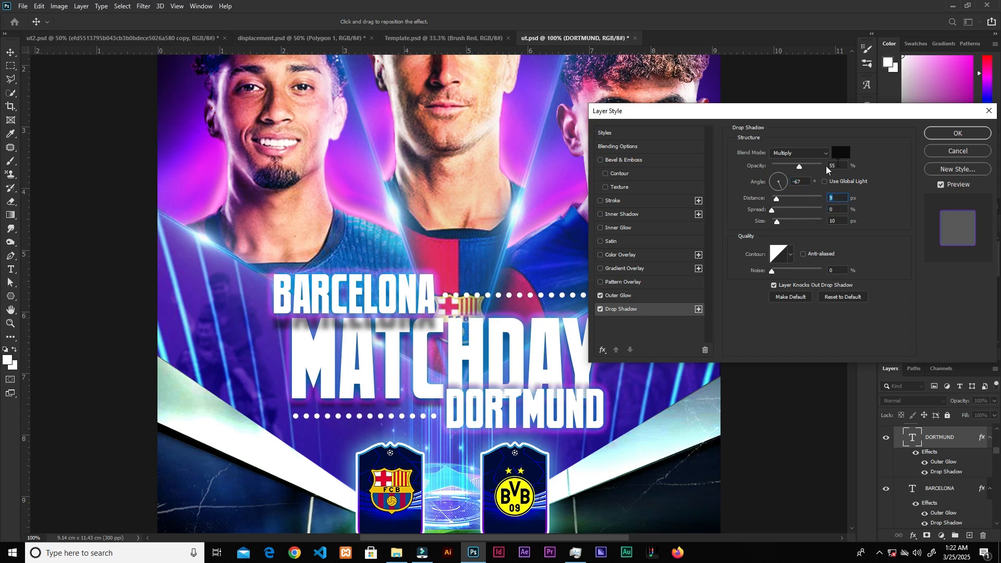
left_click(950, 134)
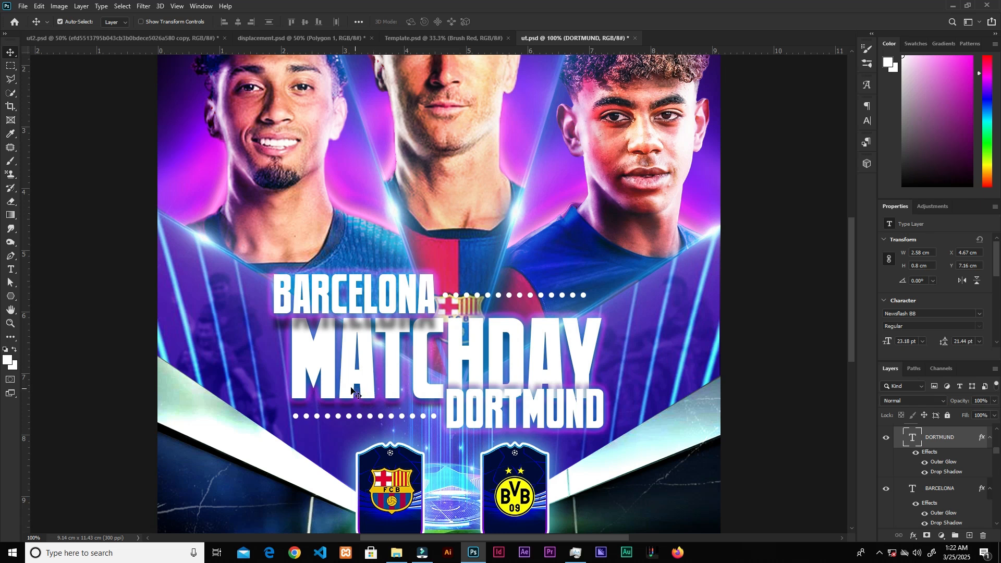
key("ctrl+minus")
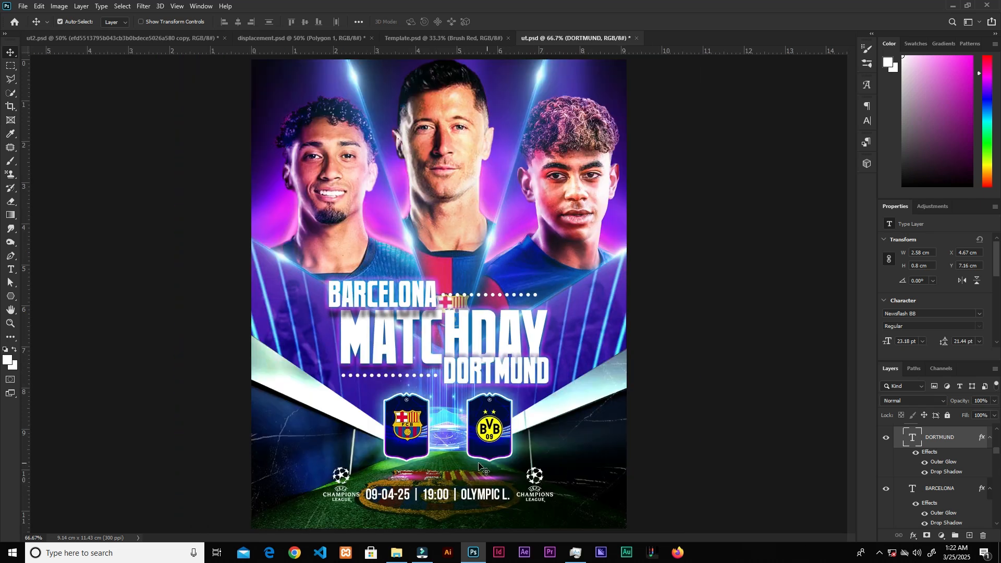
key("ctrl+minus")
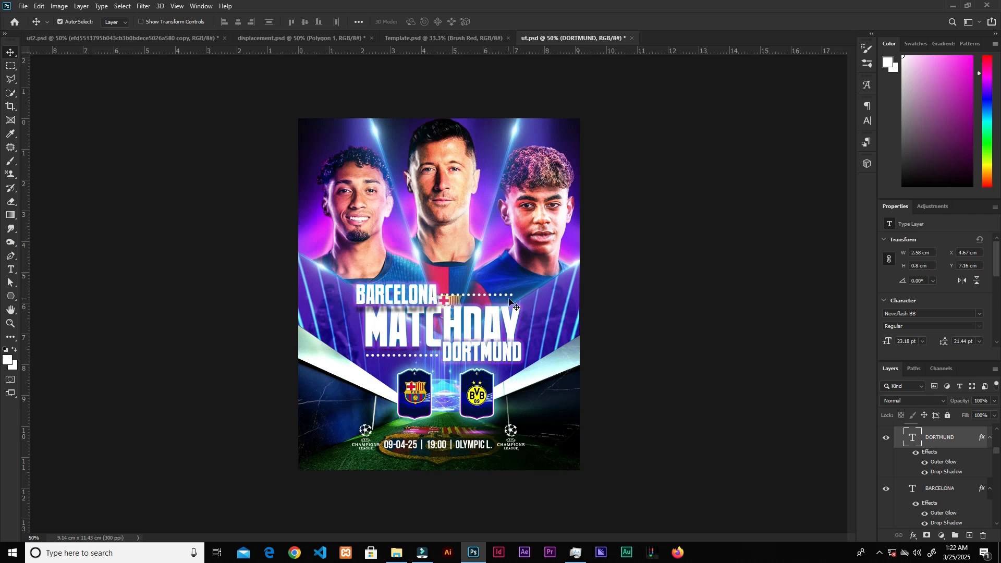